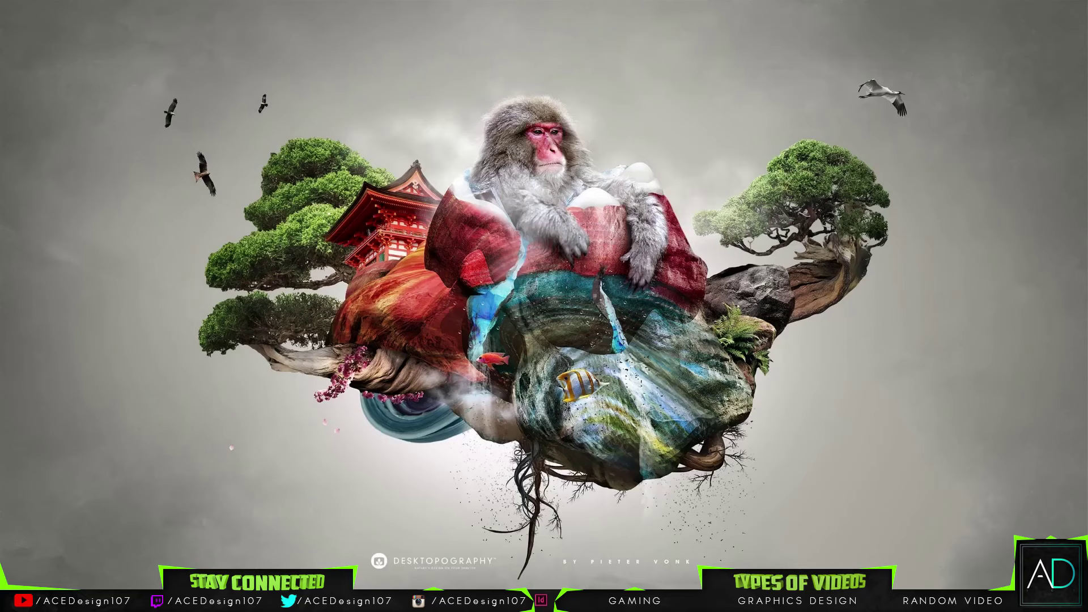
View the RED SAUSA header reference image full screen in Photos, then shrink its window aside.
mouse_move(707, 602)
key("super+Up")
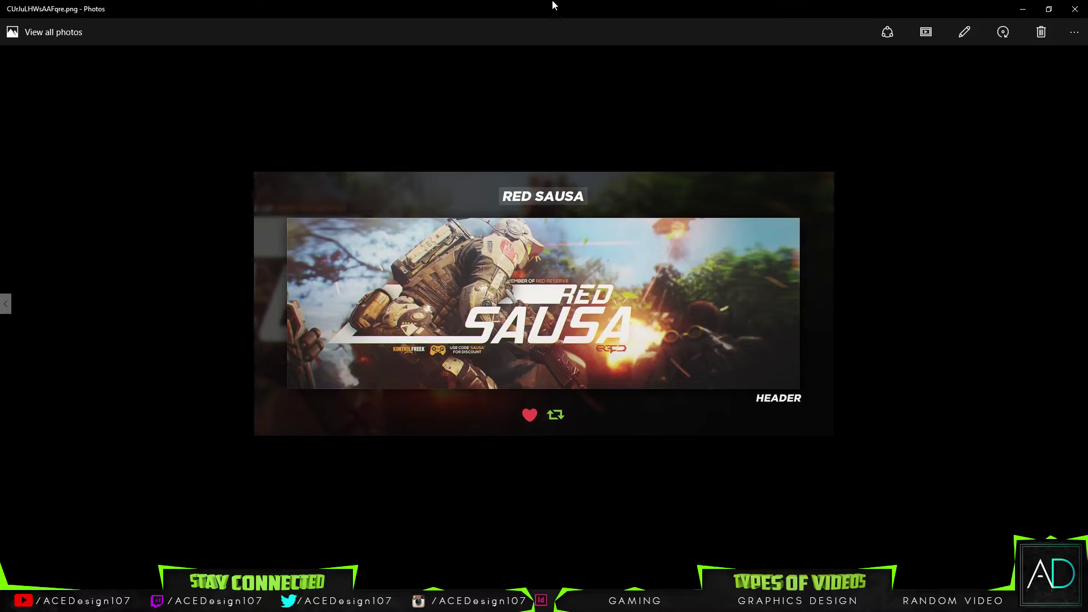
left_click_drag(539, 7, 3, 99)
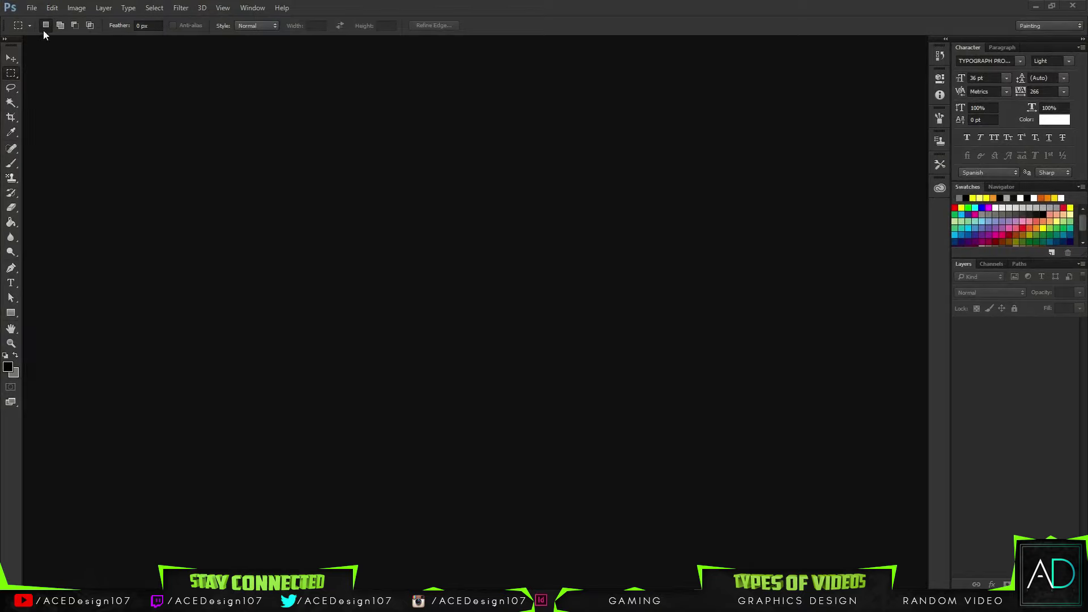
Select the Move tool and reset the colours to default black and white.
left_click(31, 8)
key("Escape")
left_click(11, 60)
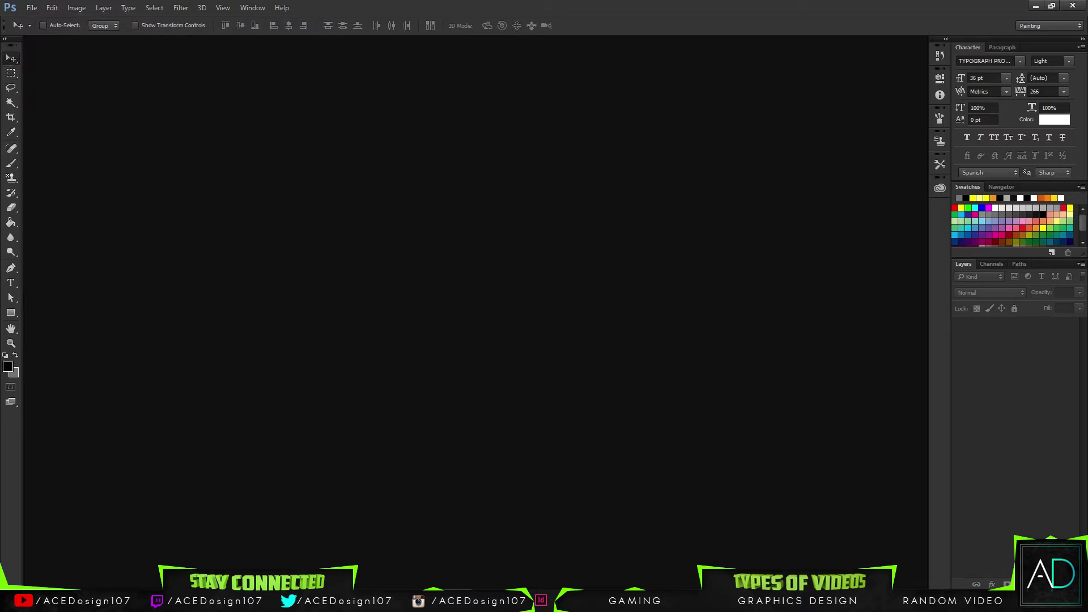
left_click(5, 356)
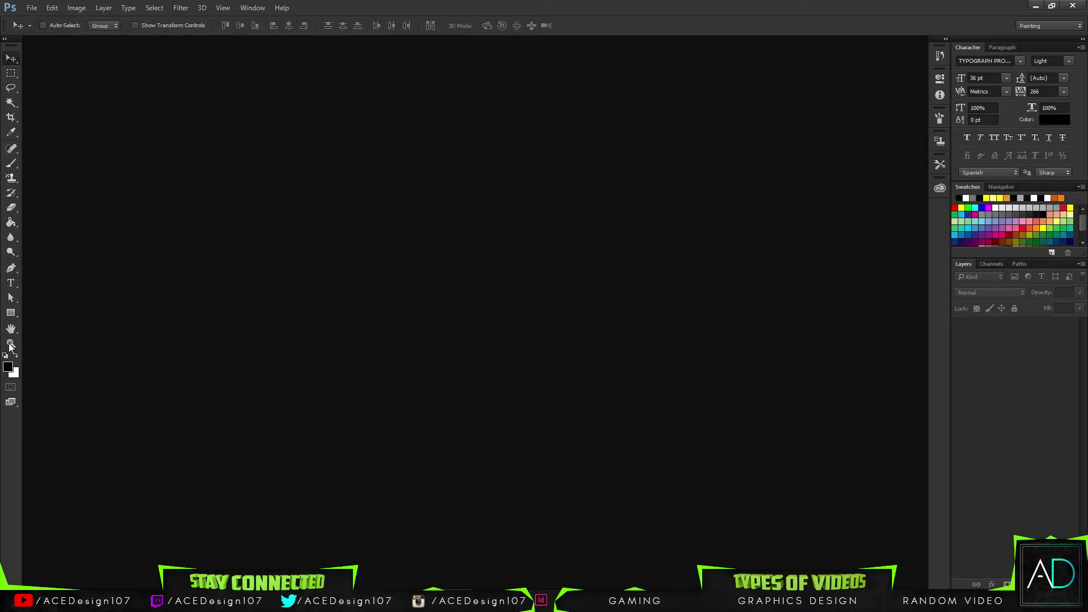
Open Youtube Layout Template.psd from Local Disk (D:) > doc > GFX Packs.
left_click(31, 8)
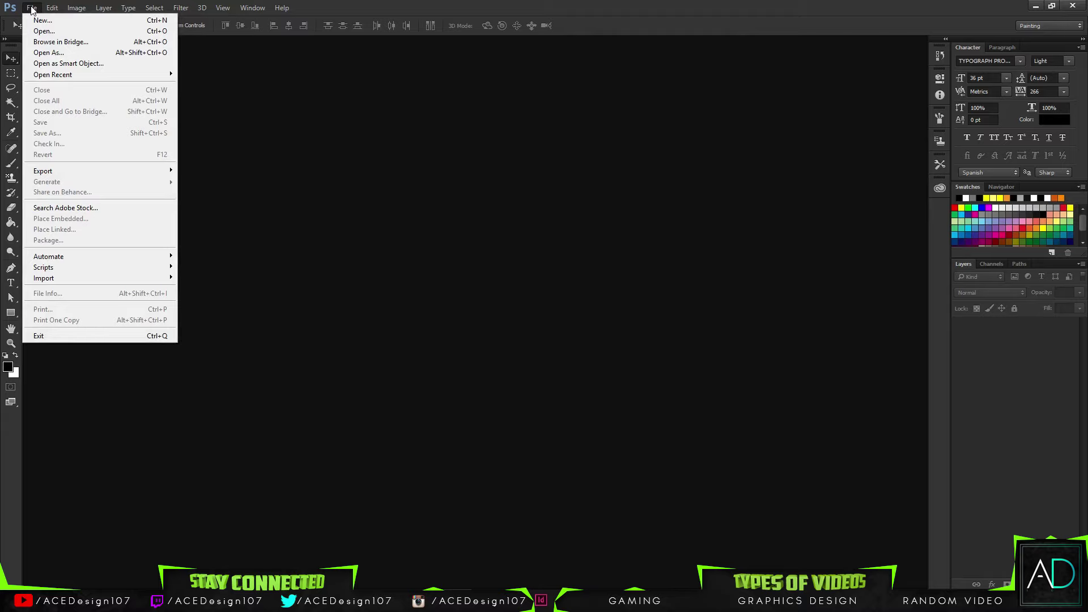
left_click(44, 31)
left_click(47, 322)
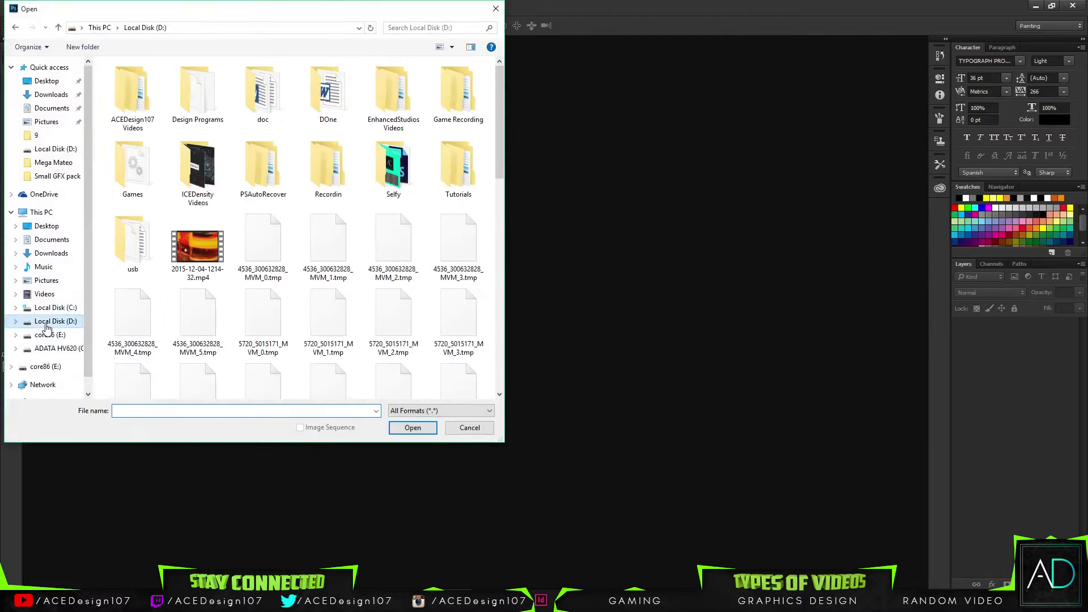
left_click(470, 173)
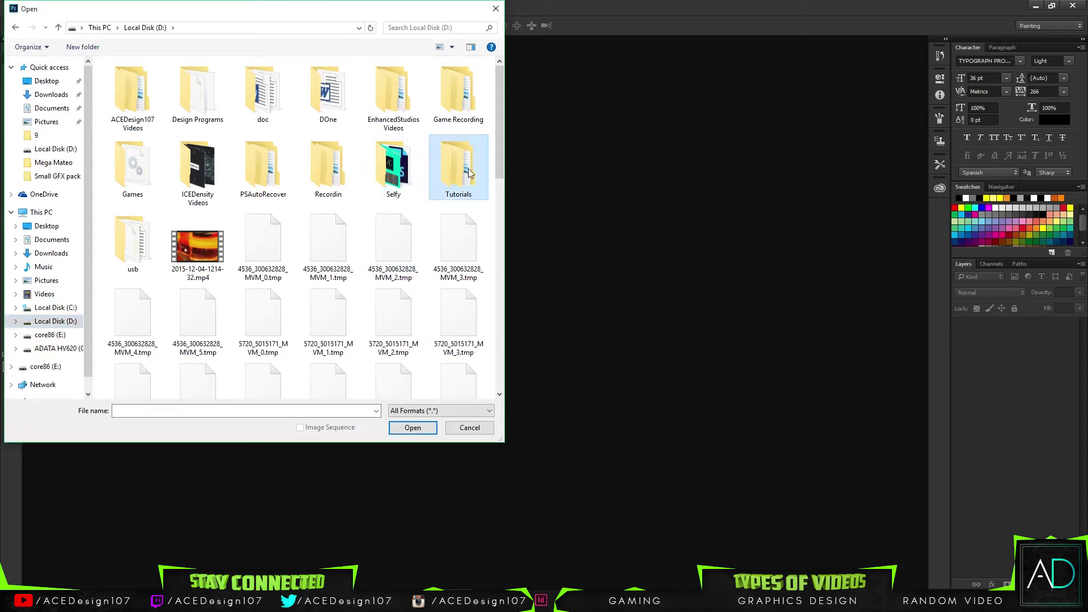
left_click(215, 98)
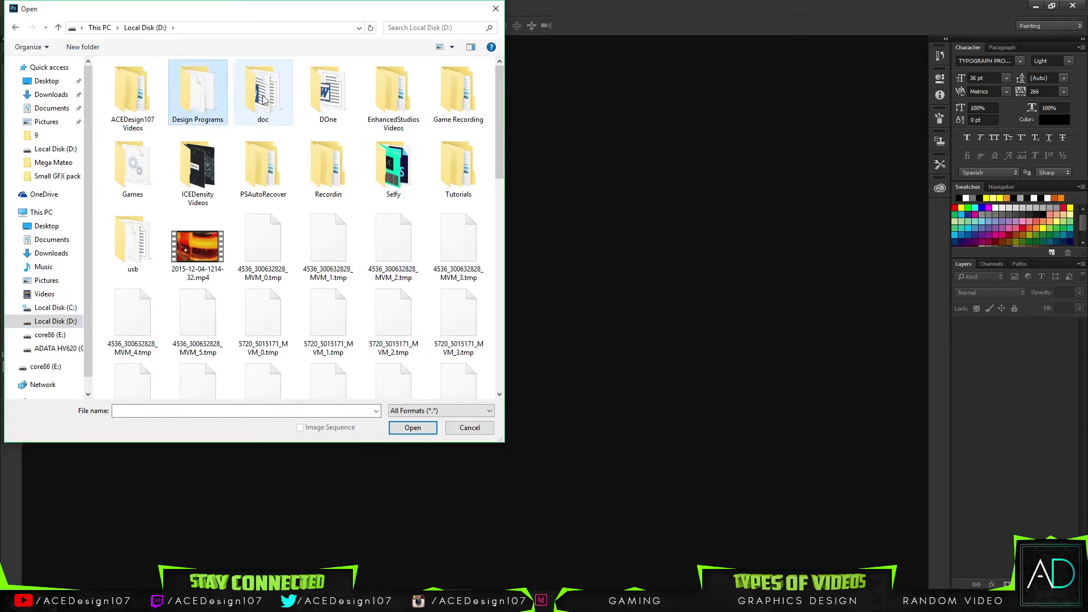
double_click(262, 99)
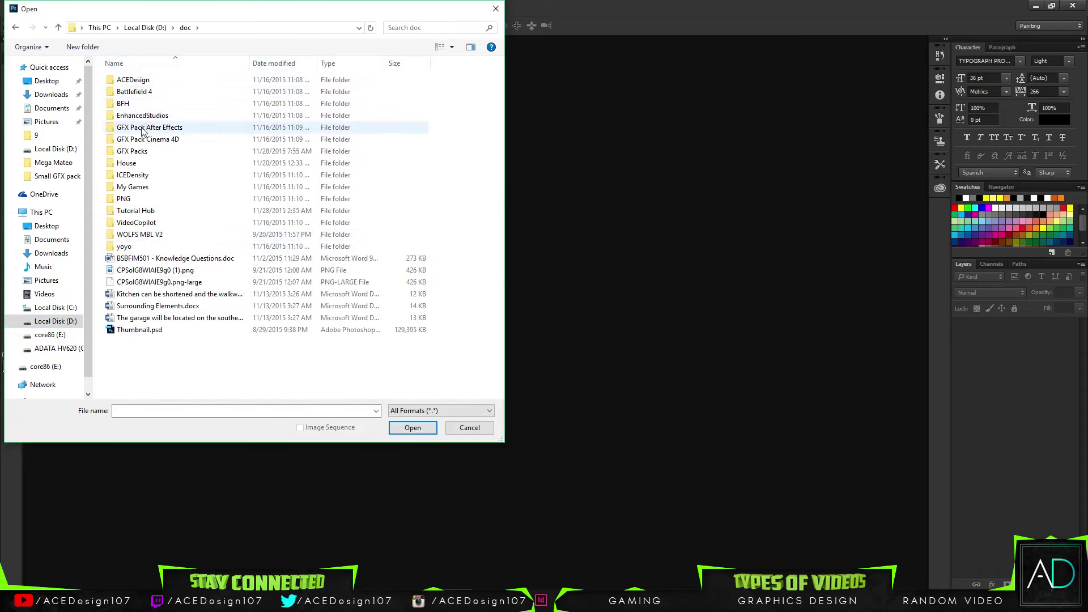
double_click(132, 151)
double_click(129, 234)
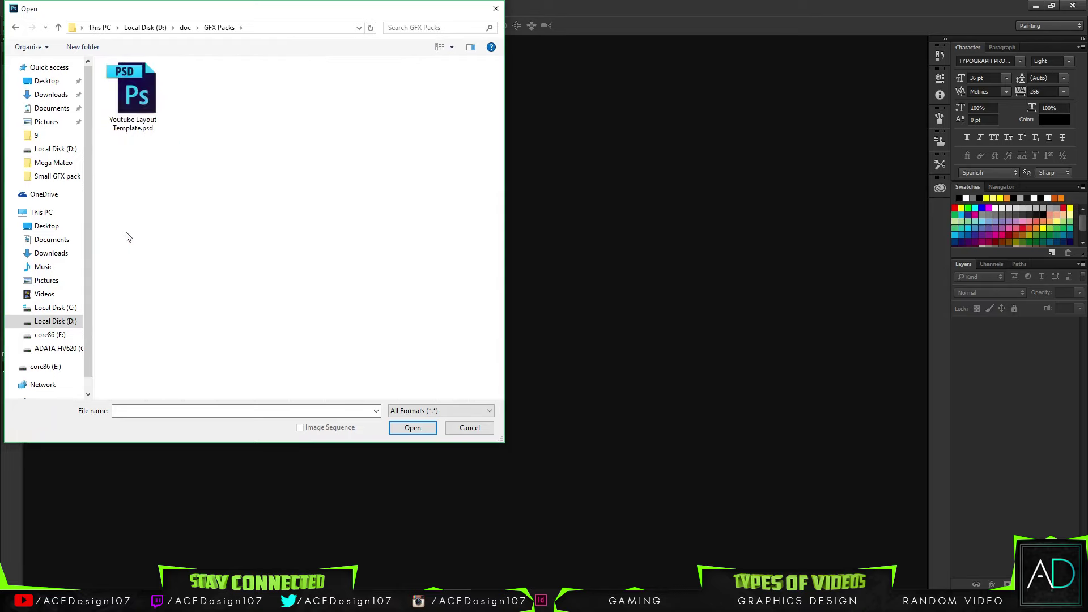
left_click(133, 90)
left_click(412, 427)
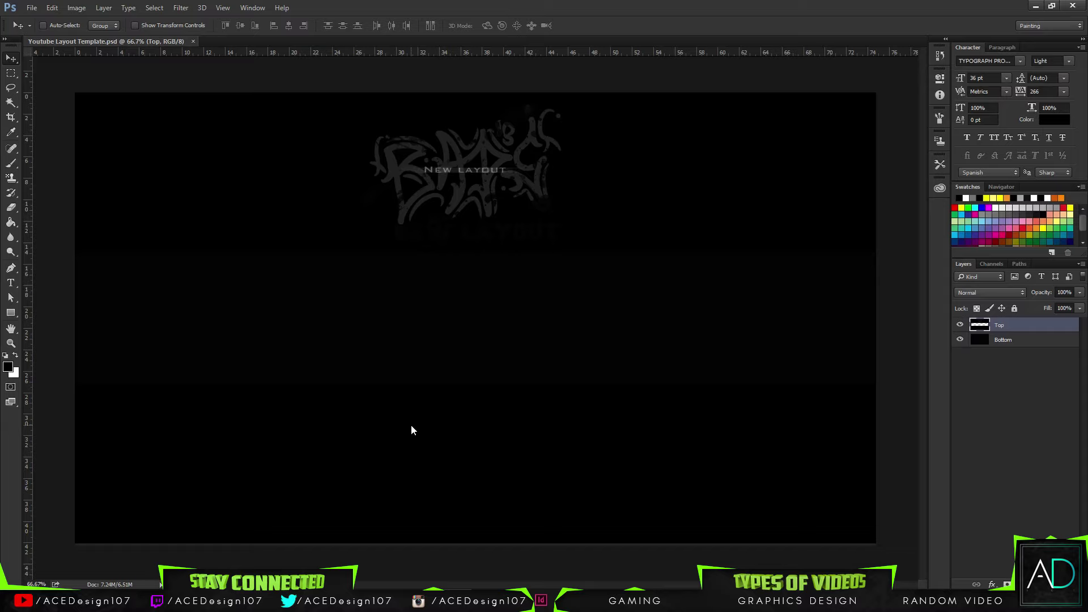
Select the Bottom layer and set the foreground colour to black.
left_click(1016, 342)
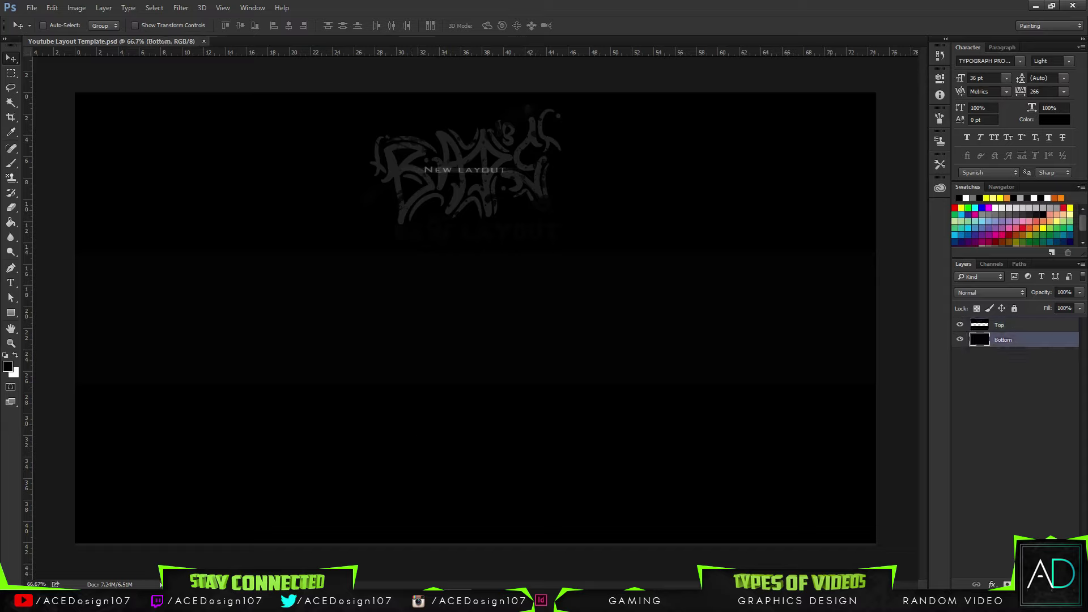
left_click(8, 367)
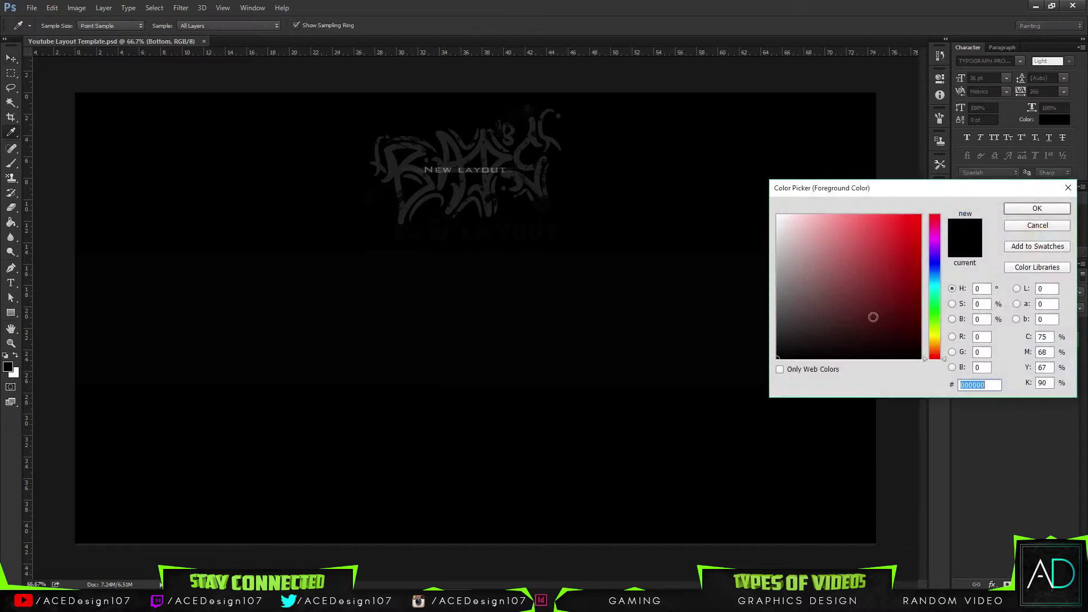
left_click(1038, 208)
Open the header PNG CUrJuLHWsAAFqre.png from the Tutorials folder 9.
left_click(31, 8)
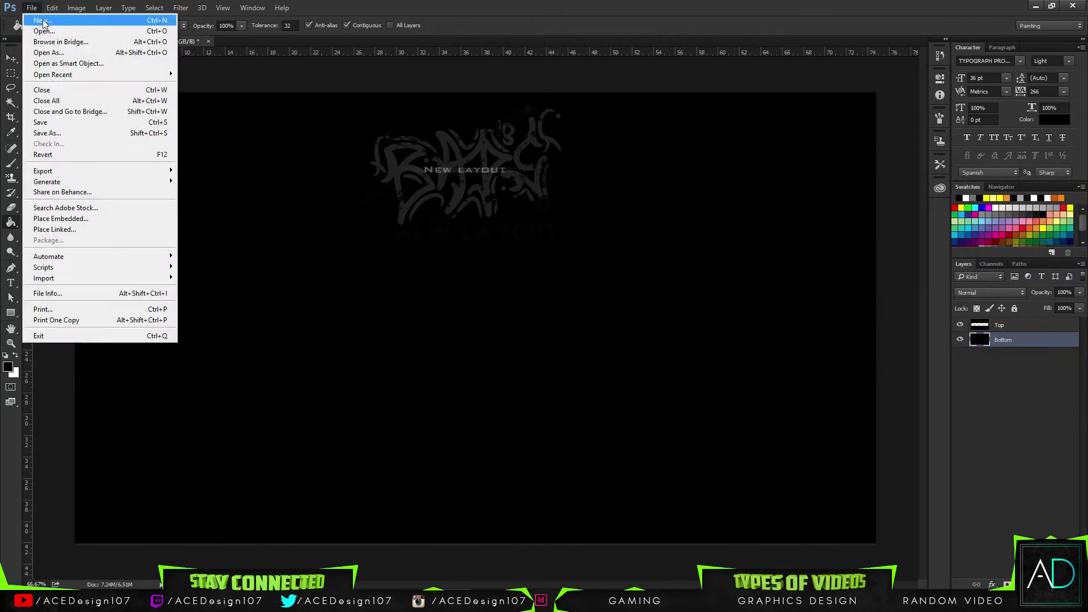
left_click(44, 31)
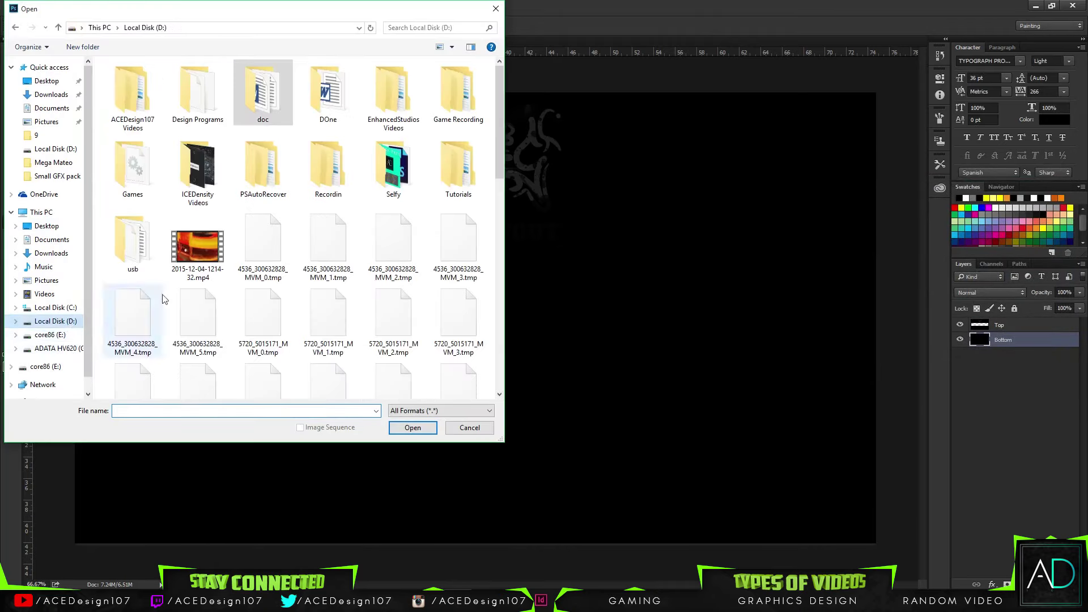
double_click(458, 178)
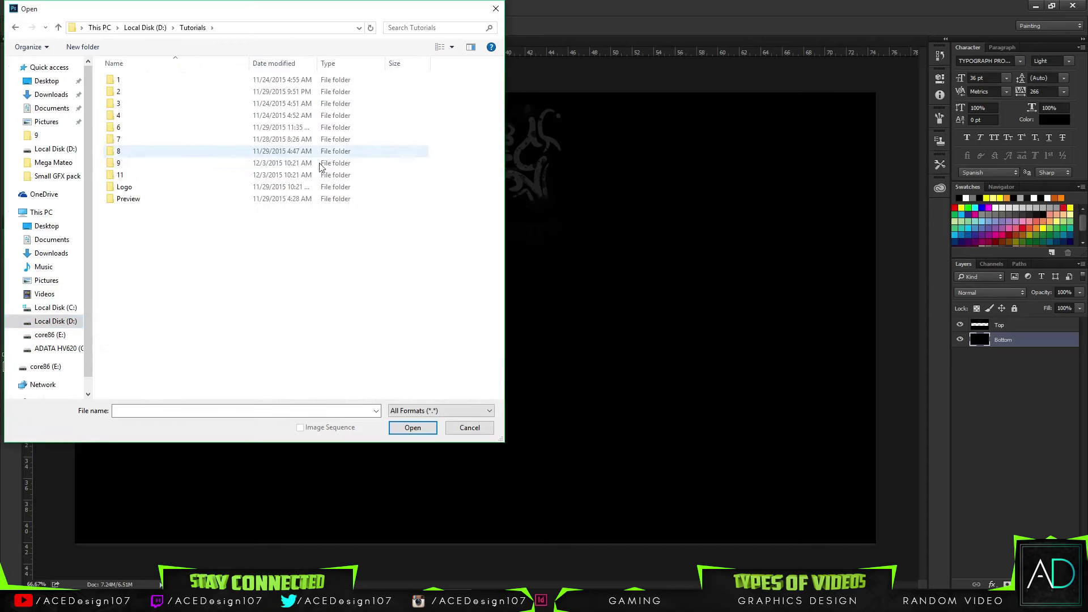
left_click(136, 151)
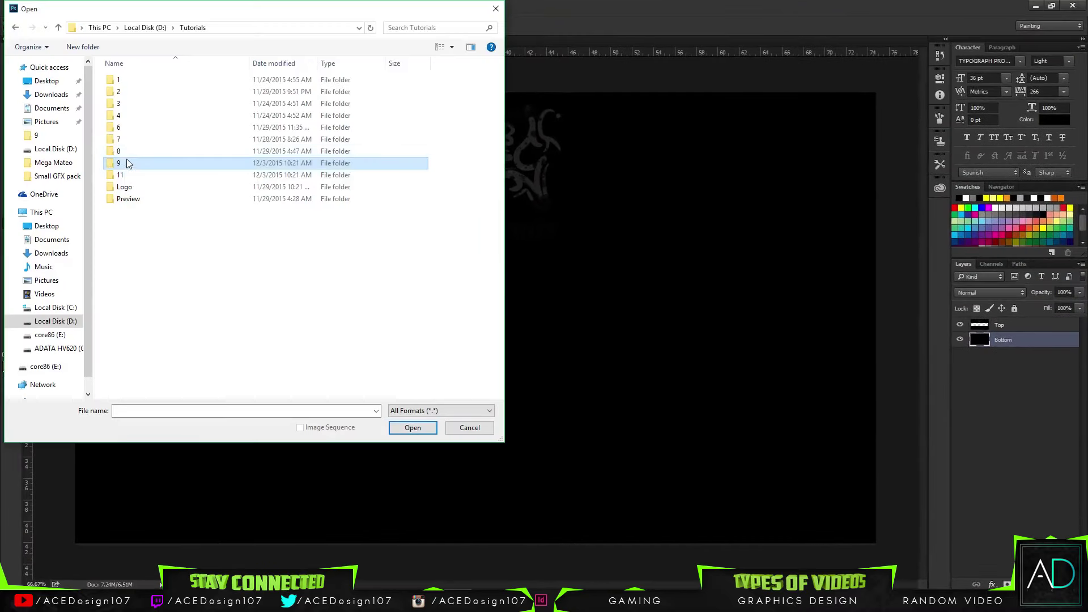
double_click(127, 164)
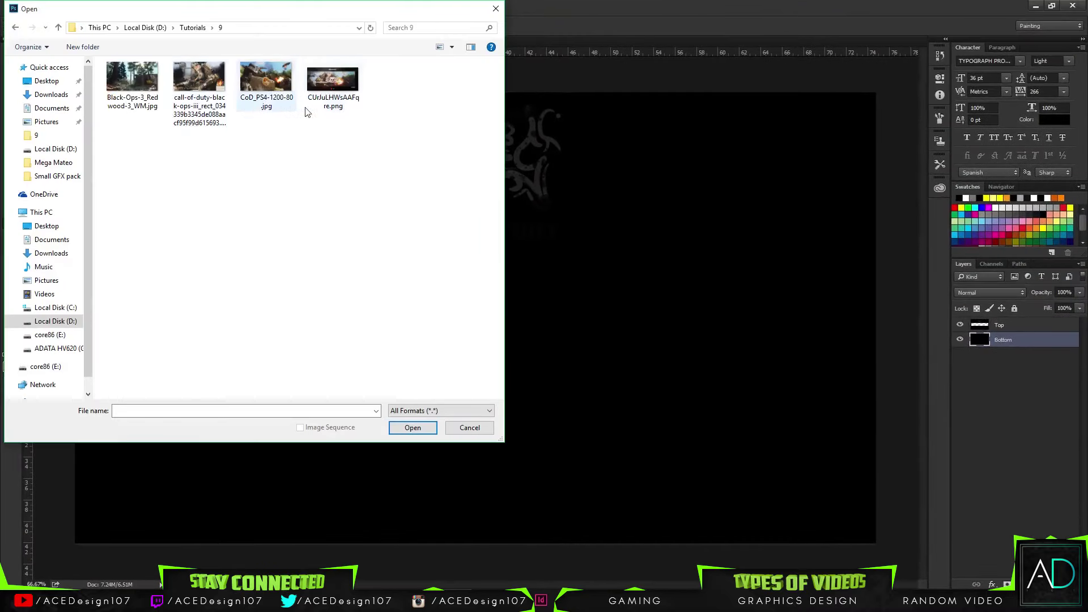
left_click(331, 96)
left_click(413, 427)
Drag the header image into the template as Layer 1 above Top and position it.
key("v")
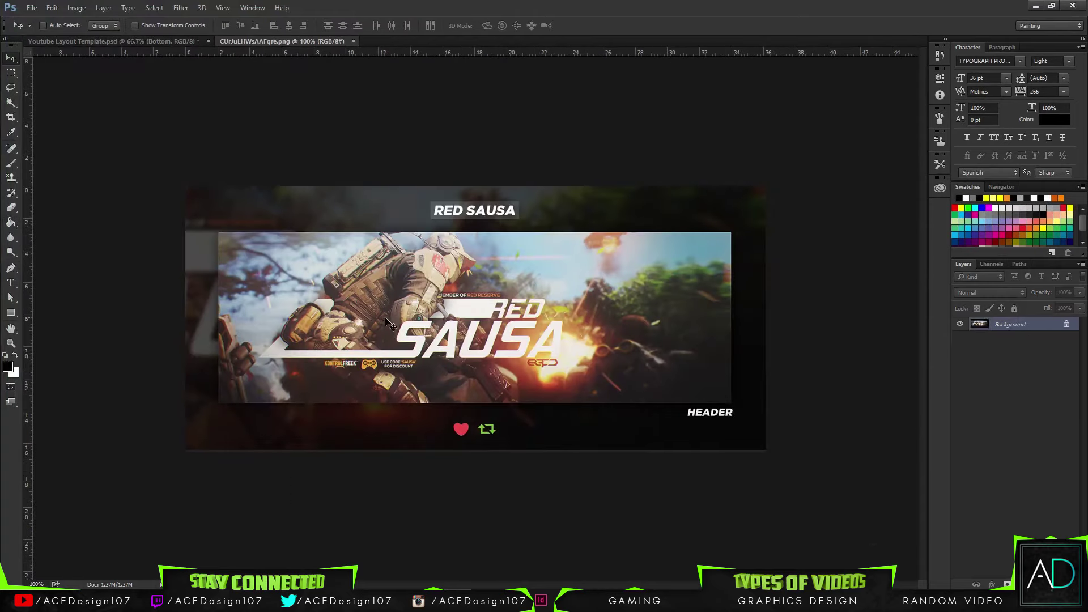
left_click_drag(391, 323, 453, 354)
left_click_drag(1057, 340, 1056, 325)
left_click_drag(670, 184, 690, 289)
Marquee-delete the banner's top and left border strips.
key("m")
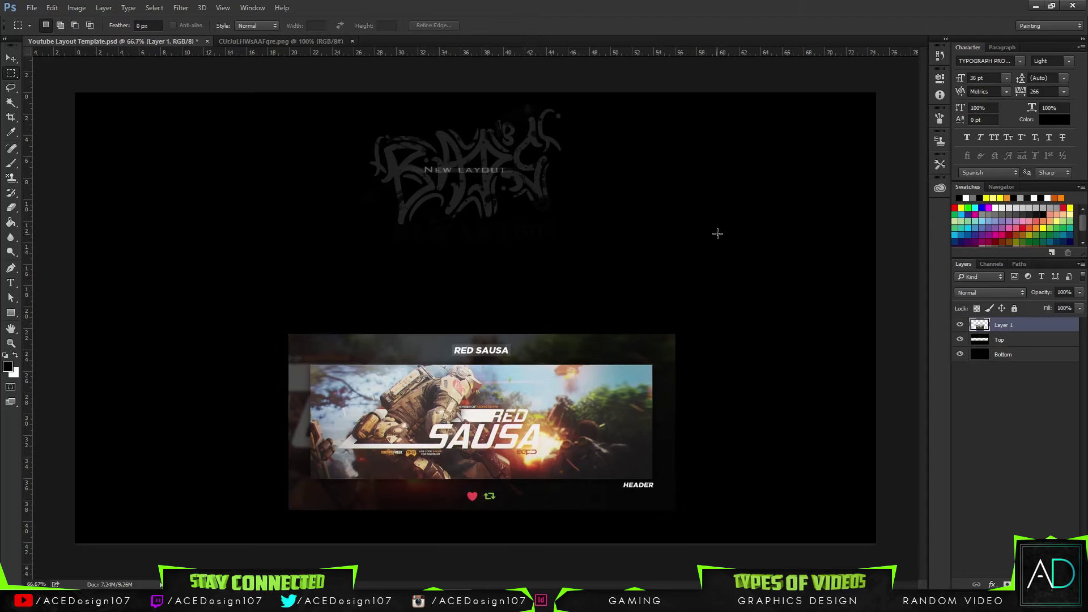
left_click_drag(718, 233, 124, 366)
key("Delete")
key("ctrl+d")
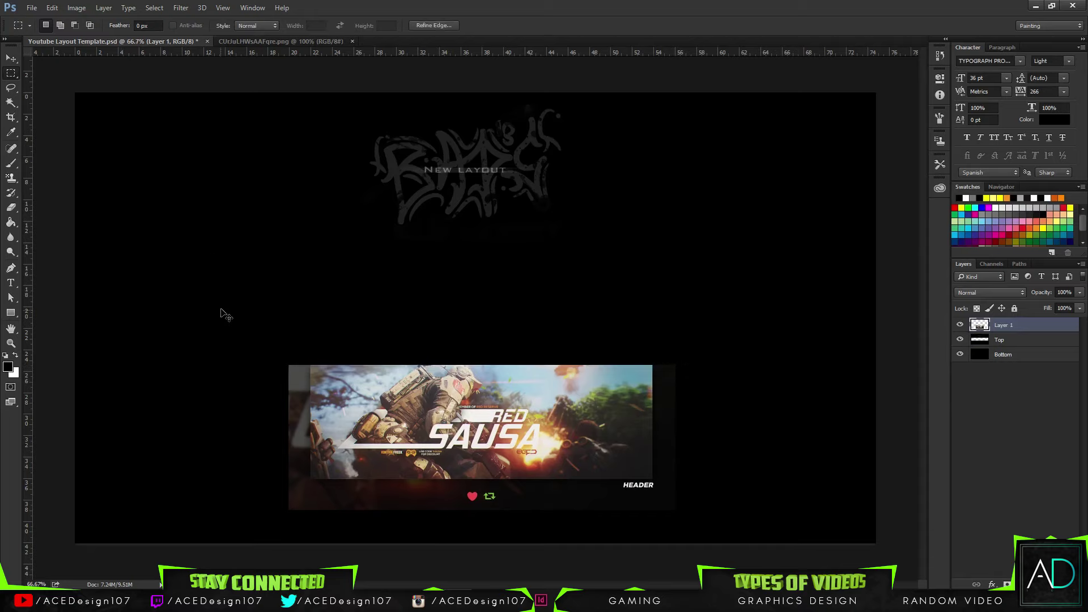
left_click_drag(189, 243, 312, 542)
key("Delete")
key("ctrl+d")
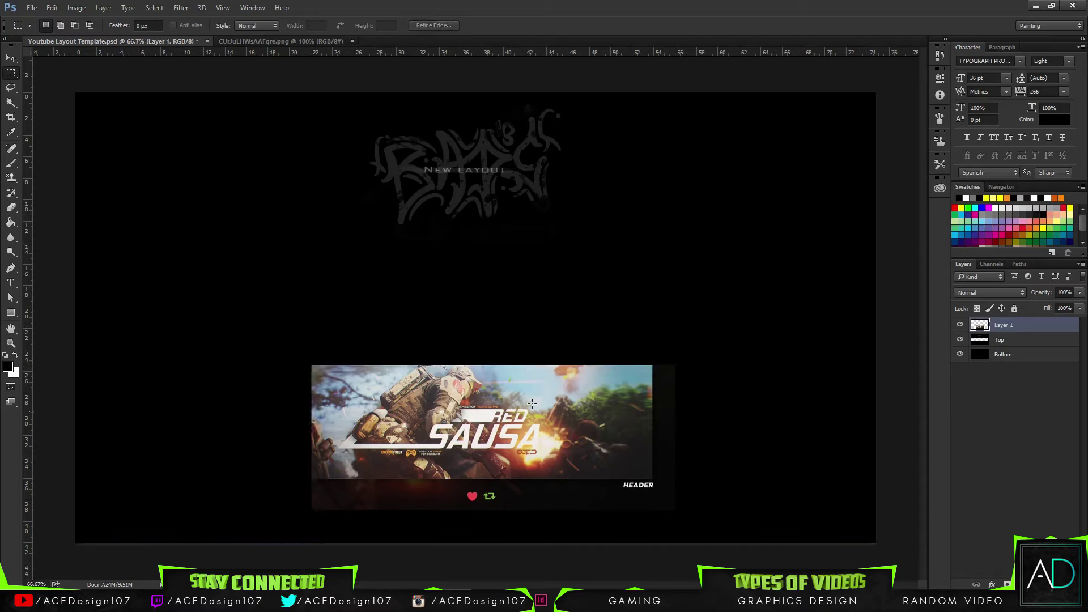
Marquee-delete the faint right strip and the bottom strip with hearts and HEADER.
left_click_drag(764, 330, 652, 585)
key("Delete")
key("ctrl+d")
left_click_drag(459, 578, 724, 501)
key("Delete")
key("ctrl+d")
Enlarge the banner to about 142% and lower it, then hide the Bottom layer.
key("ctrl+t")
left_click_drag(663, 391, 667, 414)
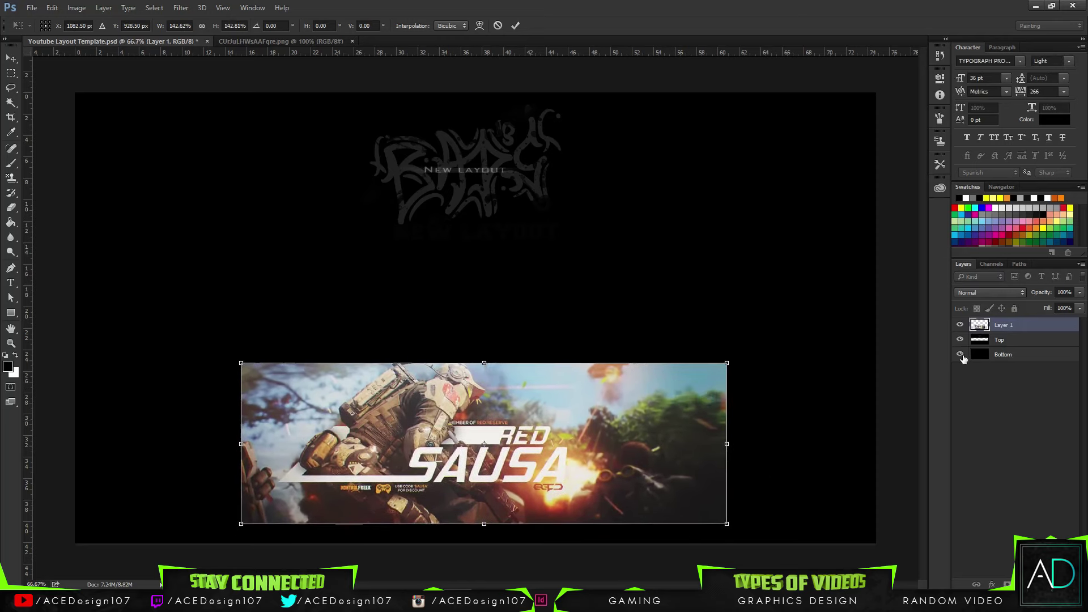
key("Return")
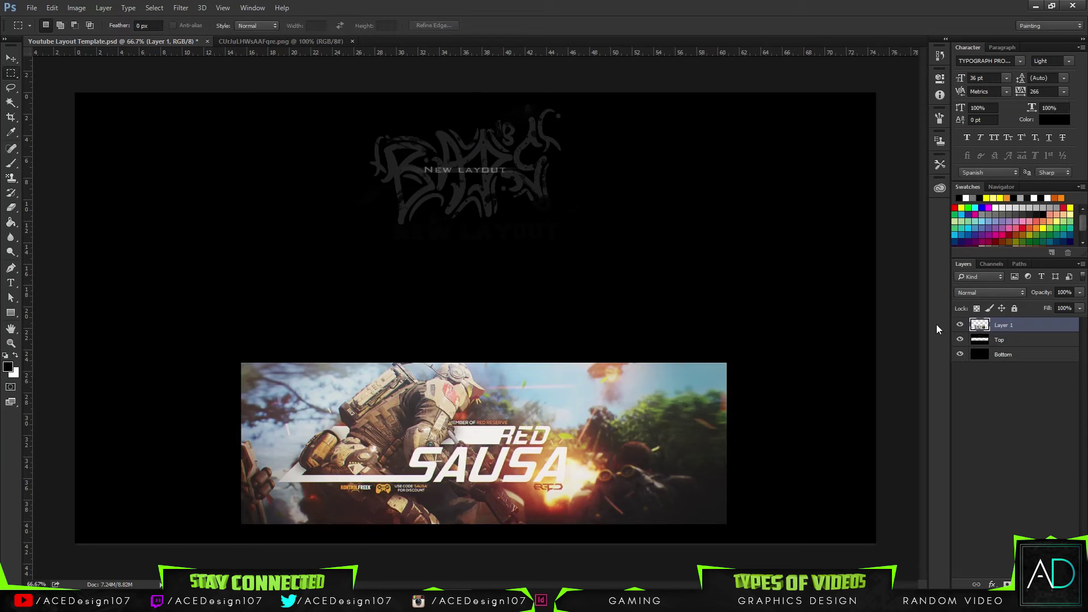
left_click(959, 354)
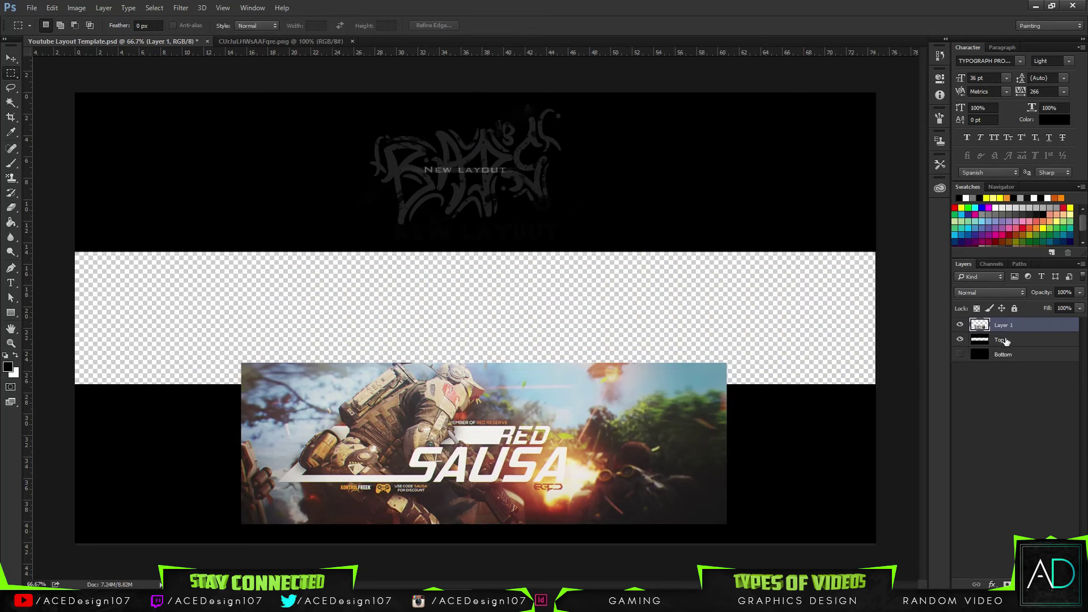
Nudge the banner slightly right and down and rescale it to about 88%.
key("v")
left_click_drag(614, 381, 618, 390)
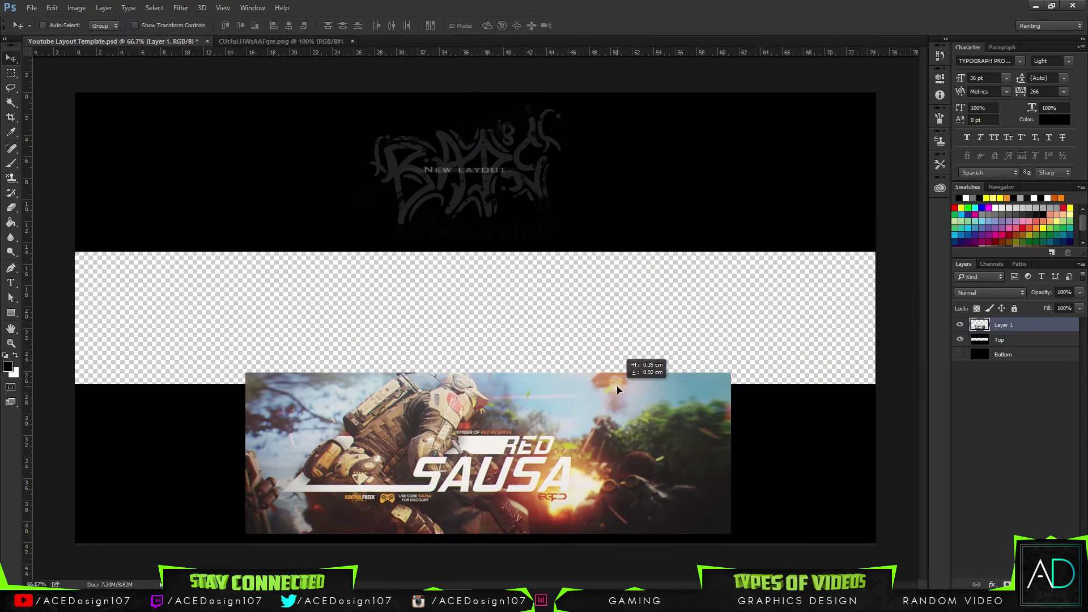
key("ctrl+t")
left_click_drag(731, 373, 692, 382)
left_click_drag(650, 423, 652, 431)
left_click_drag(690, 397, 703, 392)
key("Return")
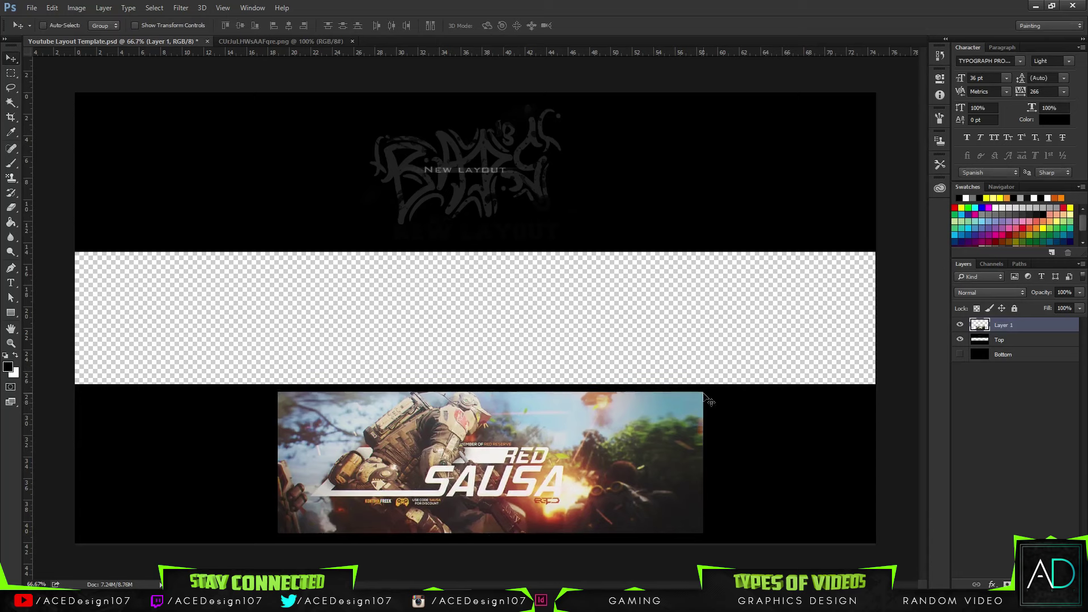
Open the three Black Ops background images, including CoD_PS4-1200-80.jpg and Black-Ops-3 Redwood.
left_click(31, 7)
left_click(38, 32)
left_click(199, 79)
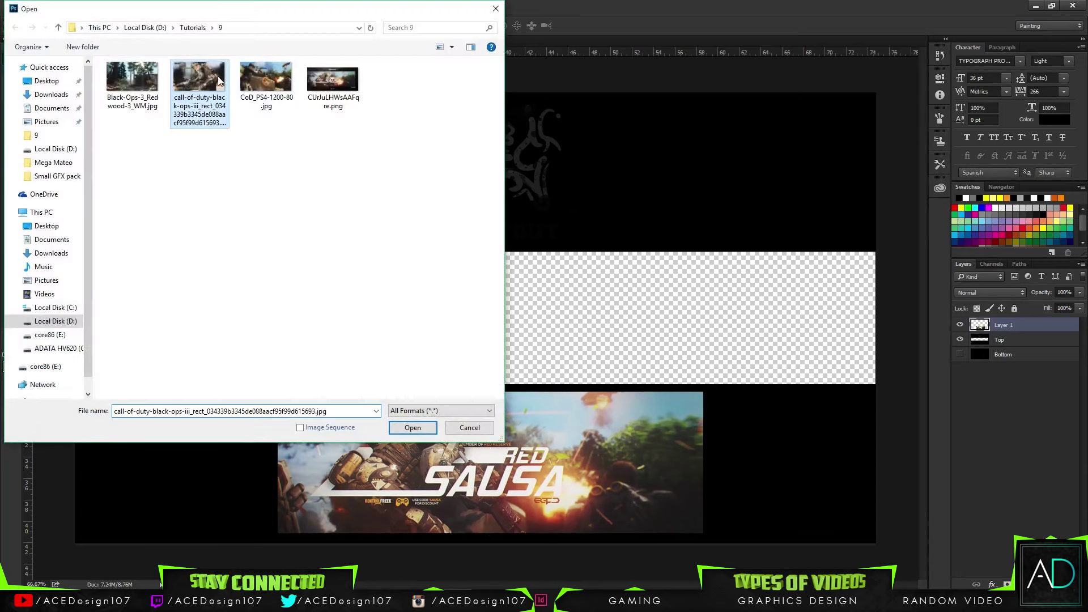
left_click(267, 82)
left_click(195, 108, "ctrl")
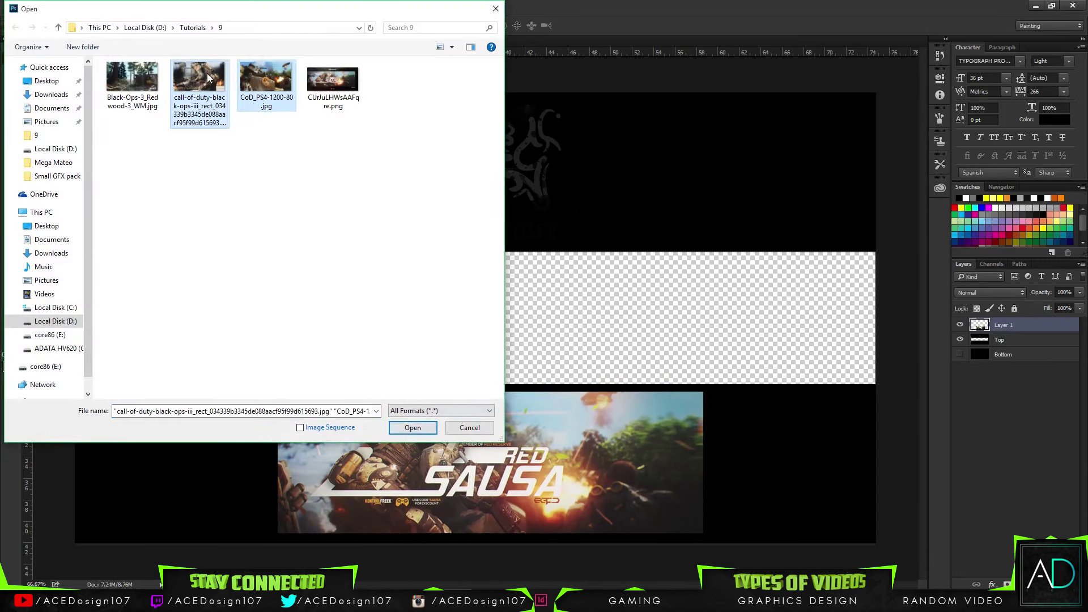
left_click(132, 85, "ctrl")
left_click(422, 431)
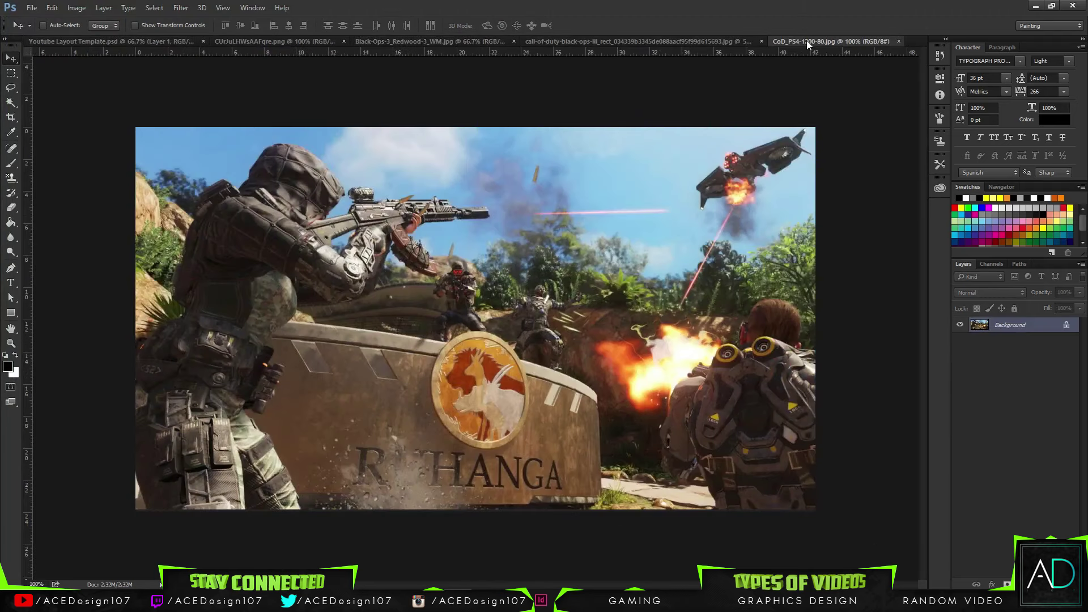
Reorder the document tabs, close the Red Sausa PNG, and return to the template.
left_click_drag(807, 40, 368, 38)
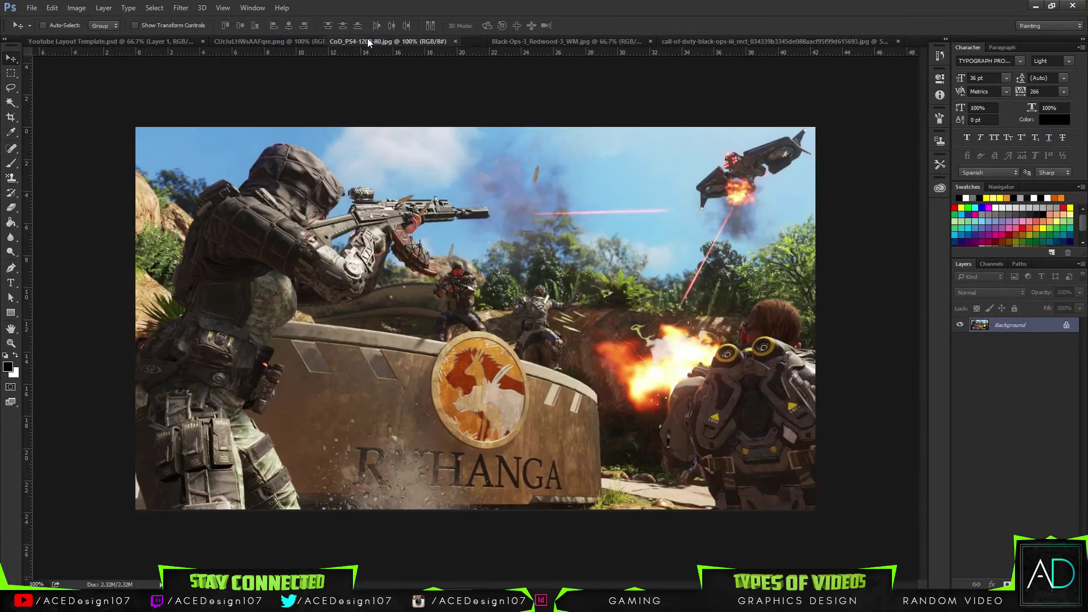
left_click(340, 41)
left_click(347, 41)
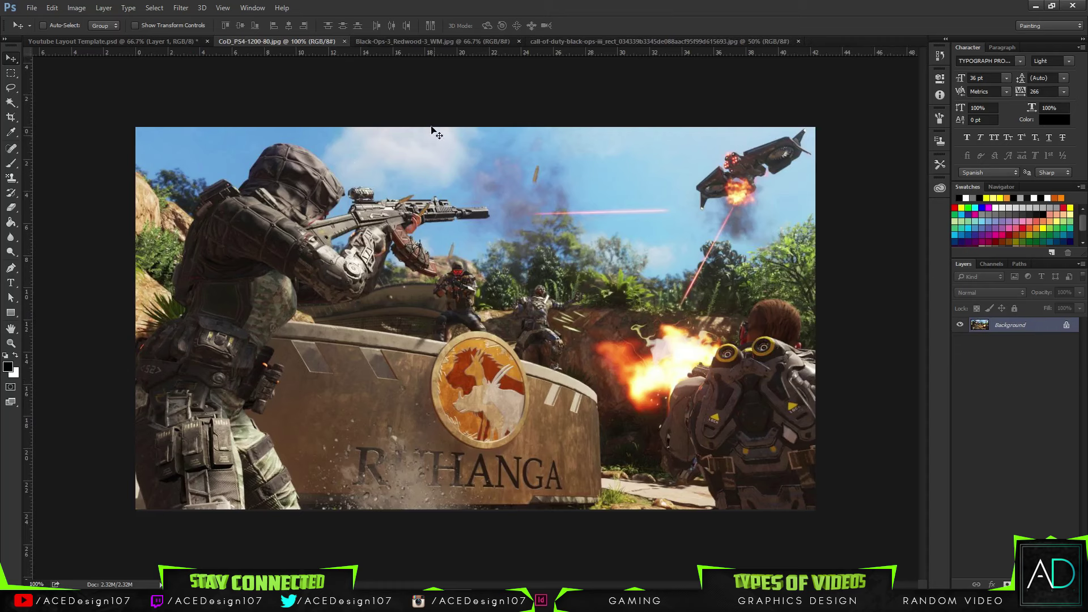
left_click(136, 41)
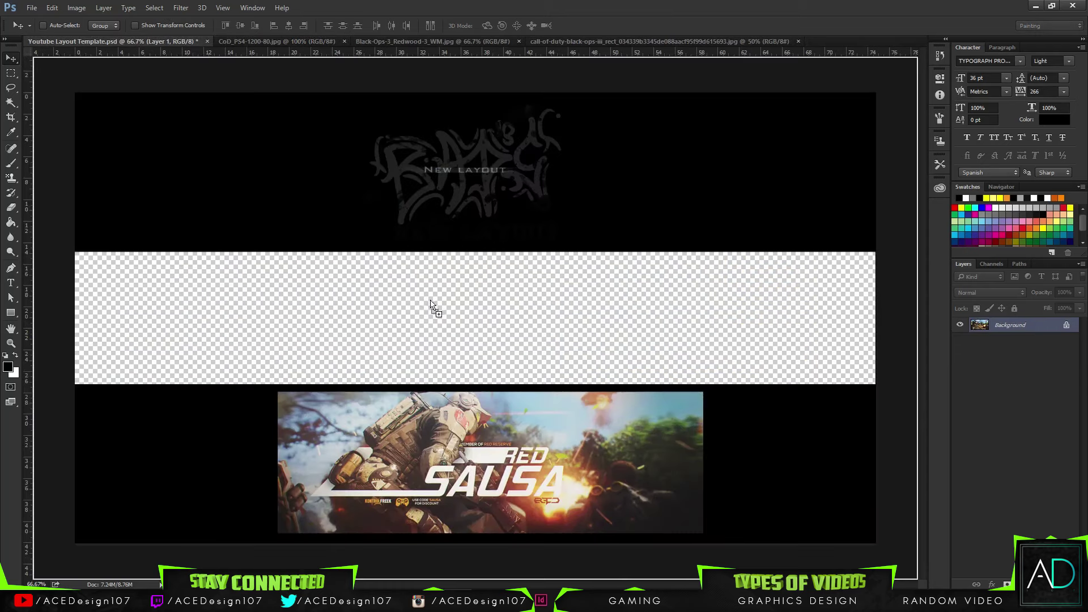
Paste the CoD screenshot into the template and enlarge it to about 179%.
key("ctrl+v")
left_click_drag(539, 316, 391, 276)
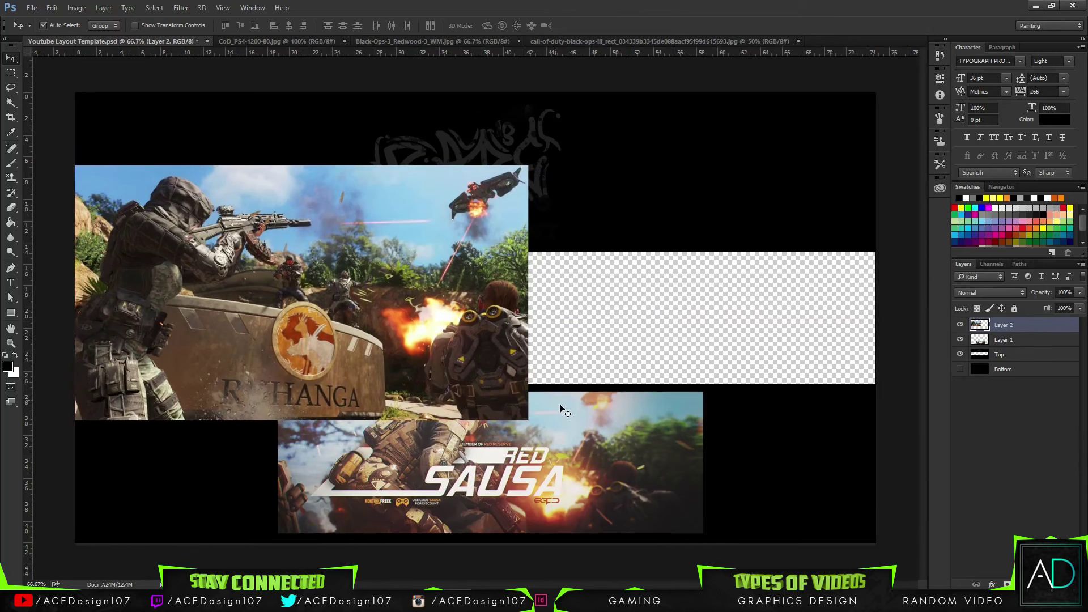
key("ctrl+t")
left_click_drag(527, 165, 894, 59)
left_click_drag(859, 423, 888, 441)
left_click_drag(718, 336, 715, 453)
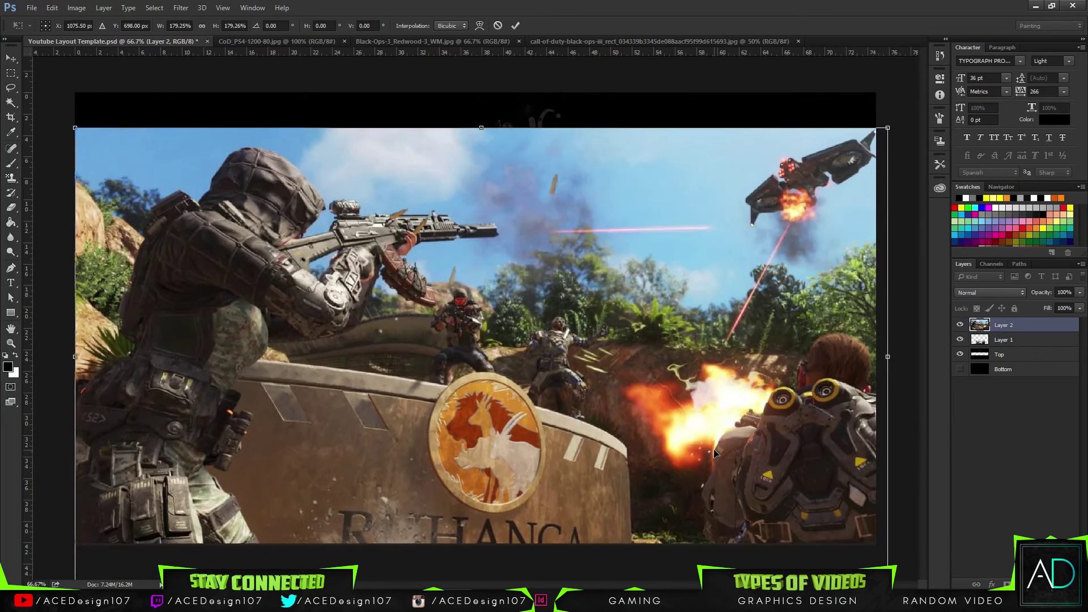
key("Return")
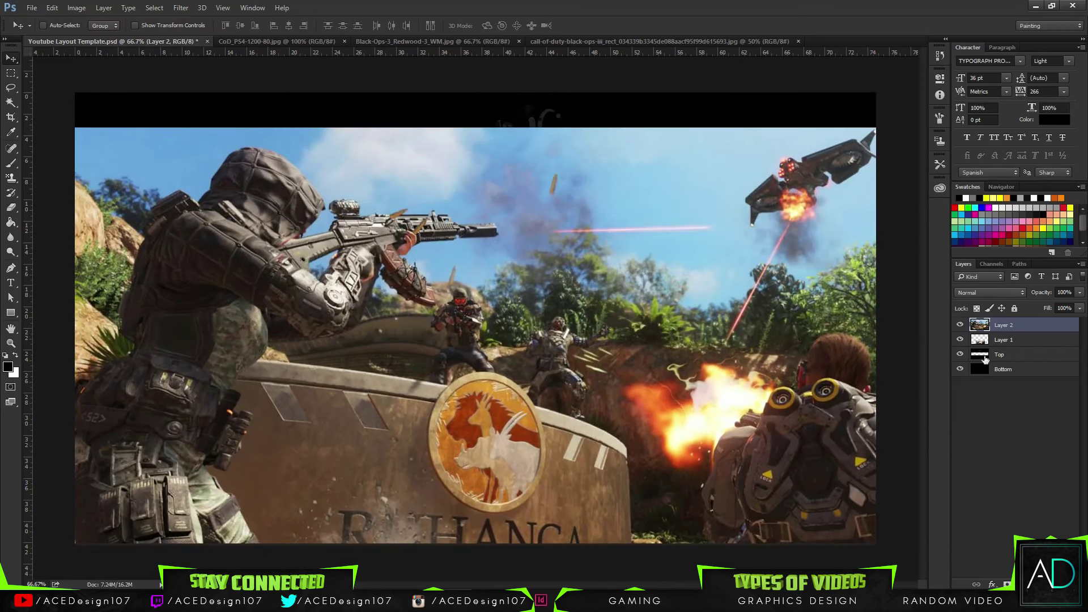
Move Layer 2 beneath Top and resize it to fill the middle strip.
left_click_drag(1019, 330, 1011, 362)
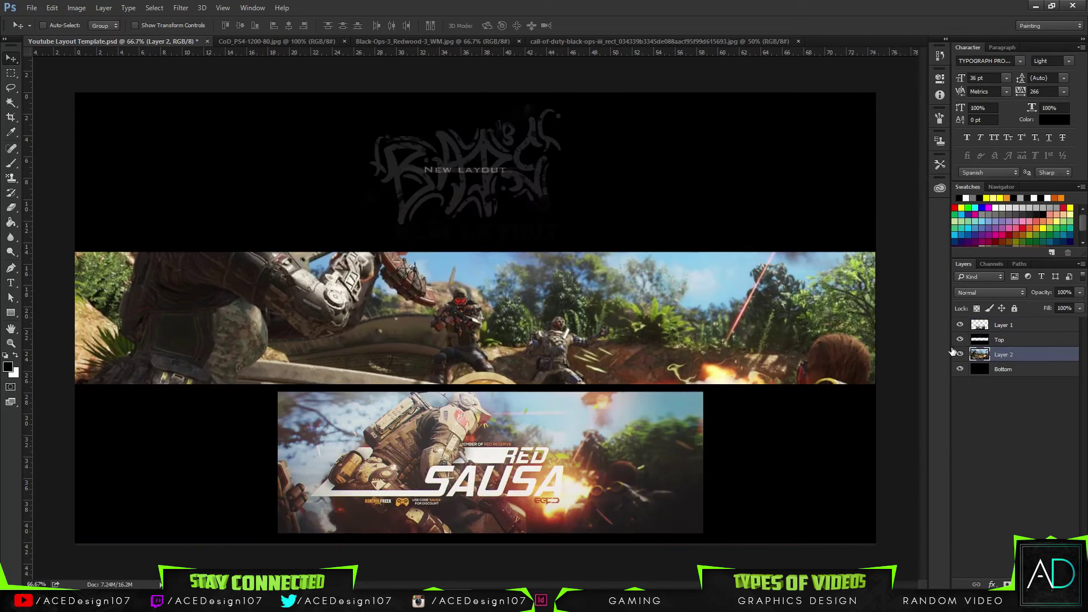
left_click_drag(791, 340, 775, 267)
key("ctrl+t")
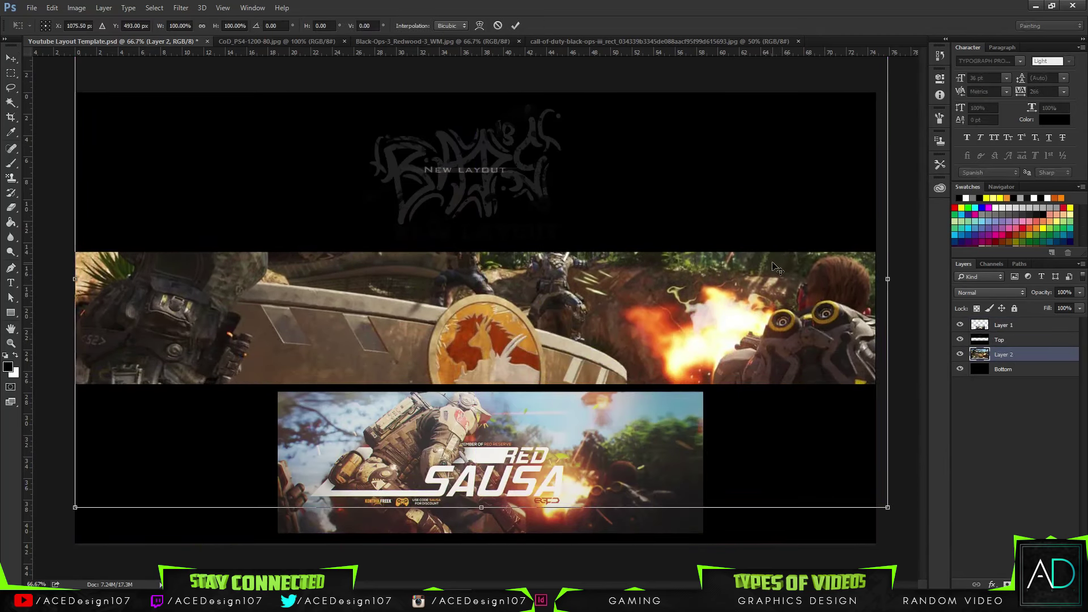
left_click_drag(888, 507, 892, 482)
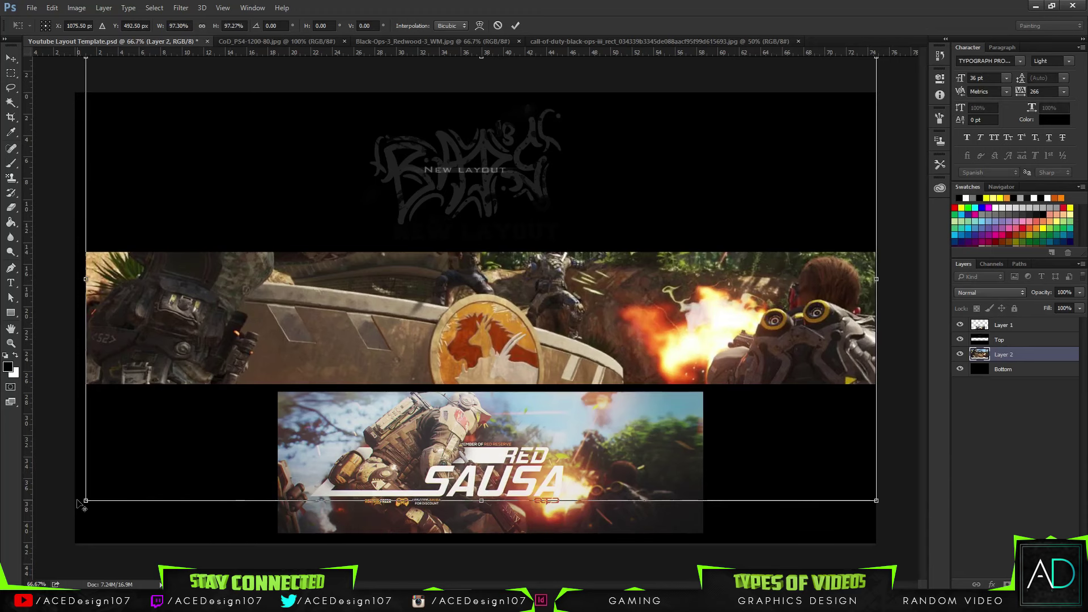
left_click_drag(86, 500, 75, 507)
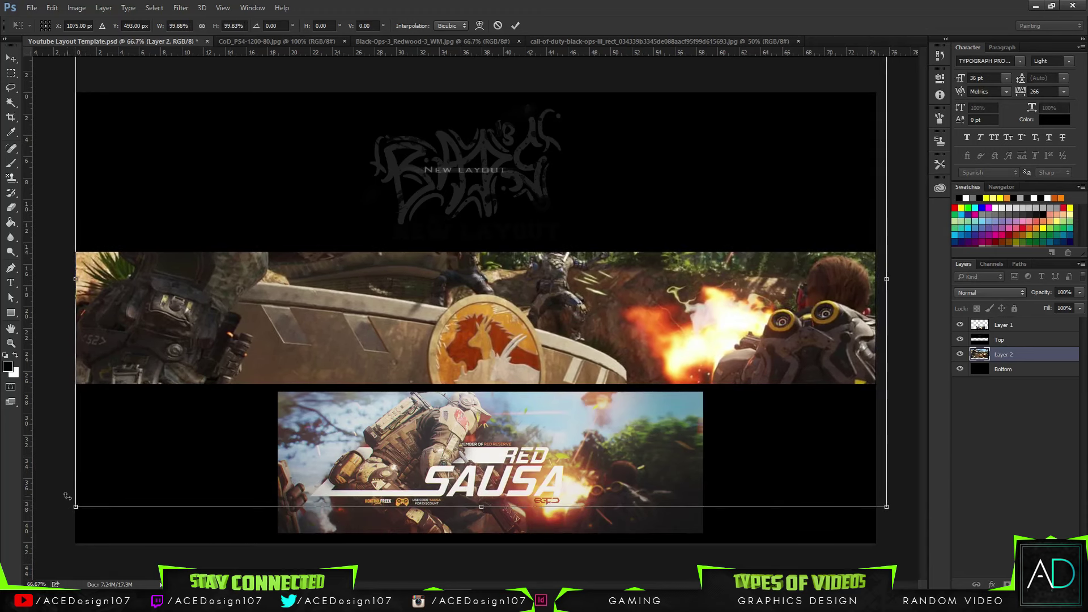
key("Return")
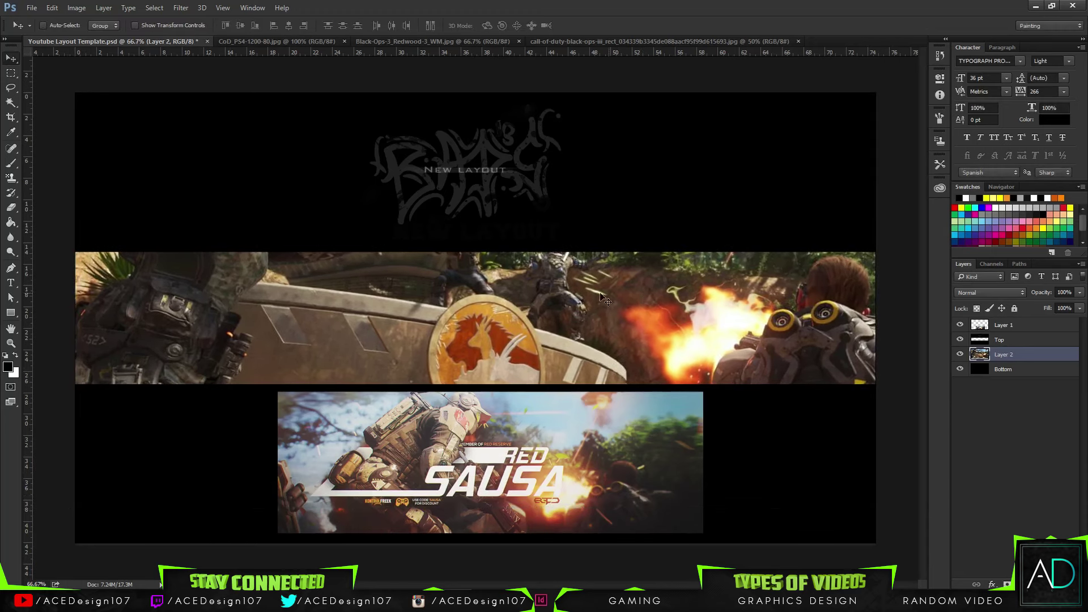
left_click(1043, 370)
left_click(1079, 293)
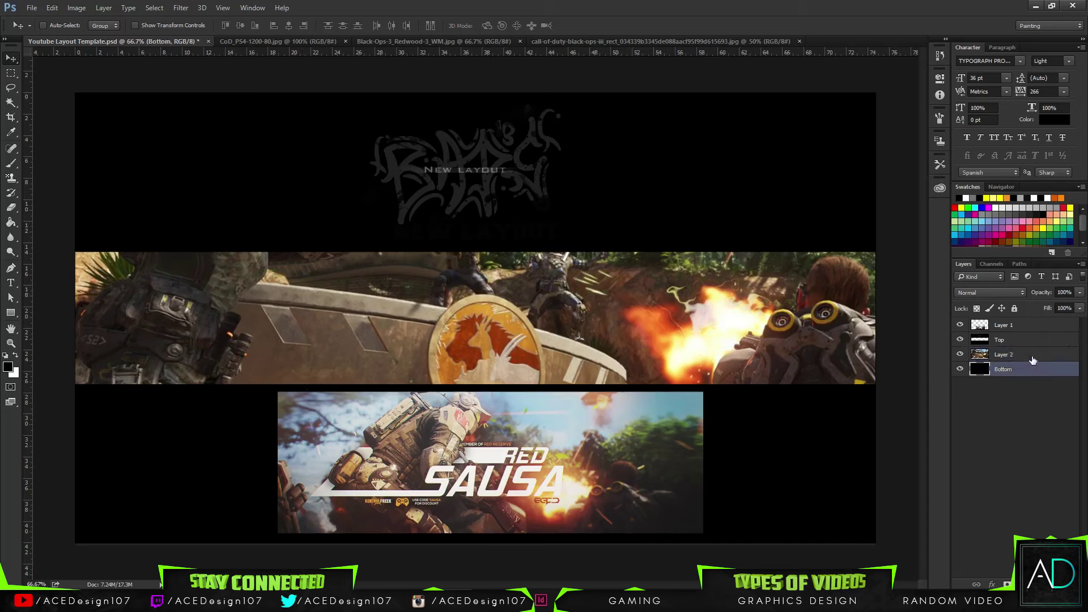
Apply a 2.1 px Gaussian Blur to Layer 2 and shift it down in the strip.
double_click(1043, 355)
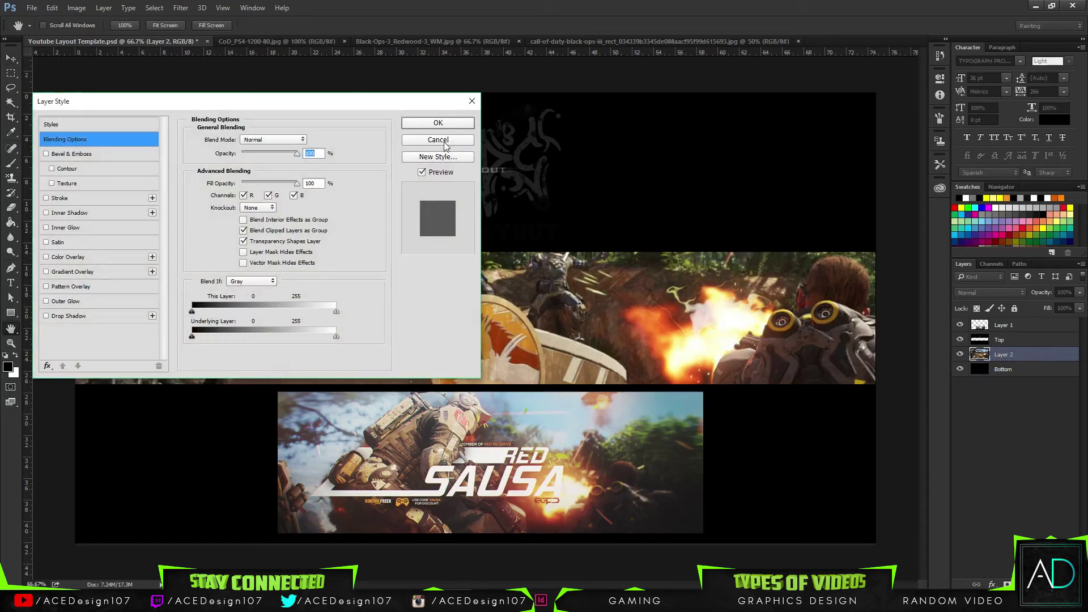
left_click(445, 143)
left_click(180, 8)
mouse_move(306, 133)
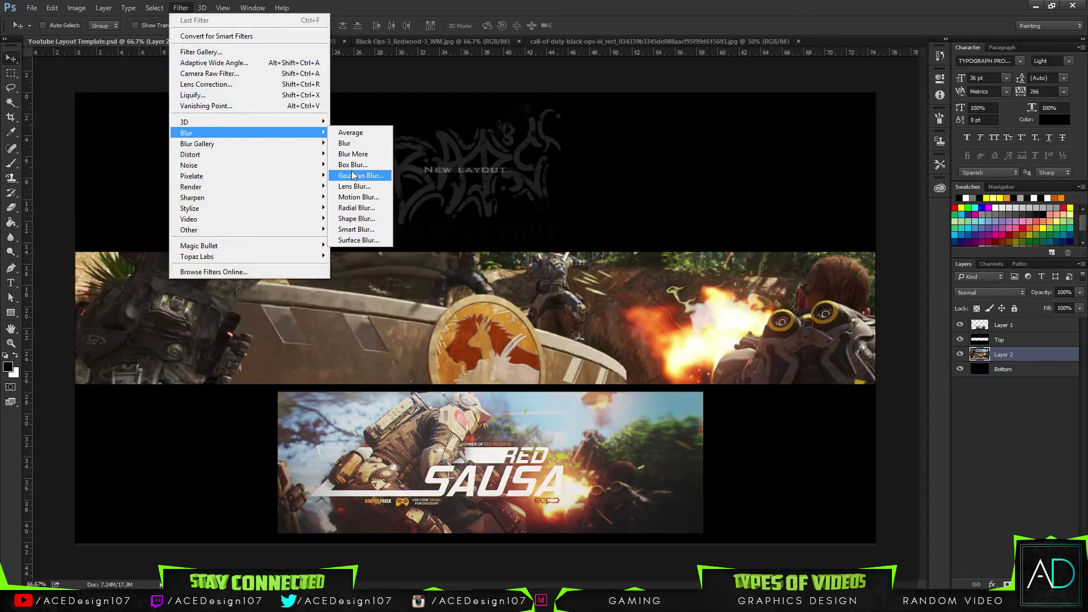
left_click(360, 176)
left_click_drag(532, 356, 516, 356)
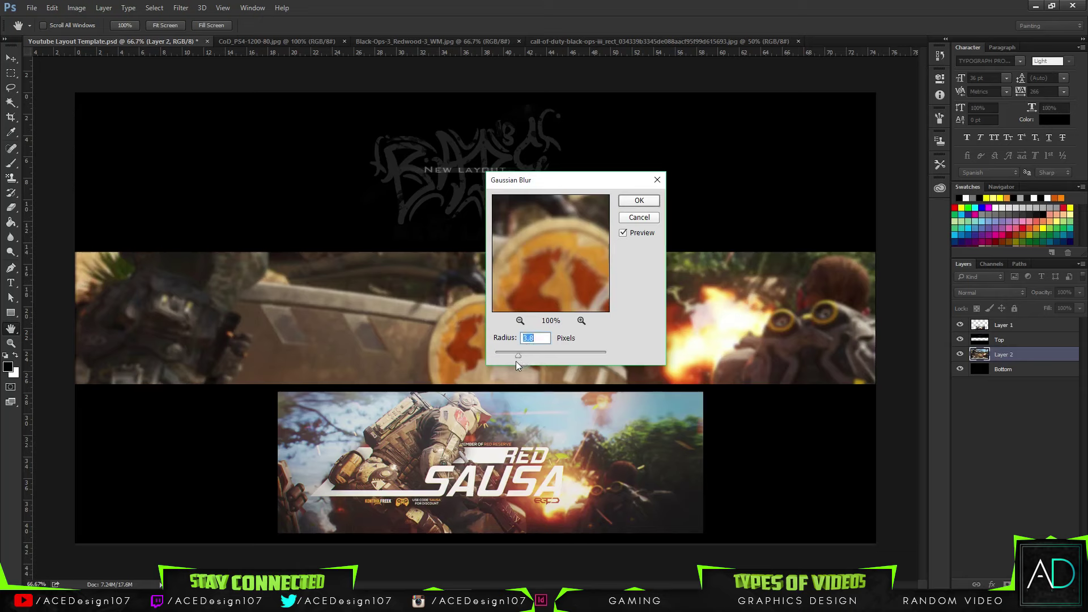
left_click_drag(515, 356, 514, 354)
left_click(641, 200)
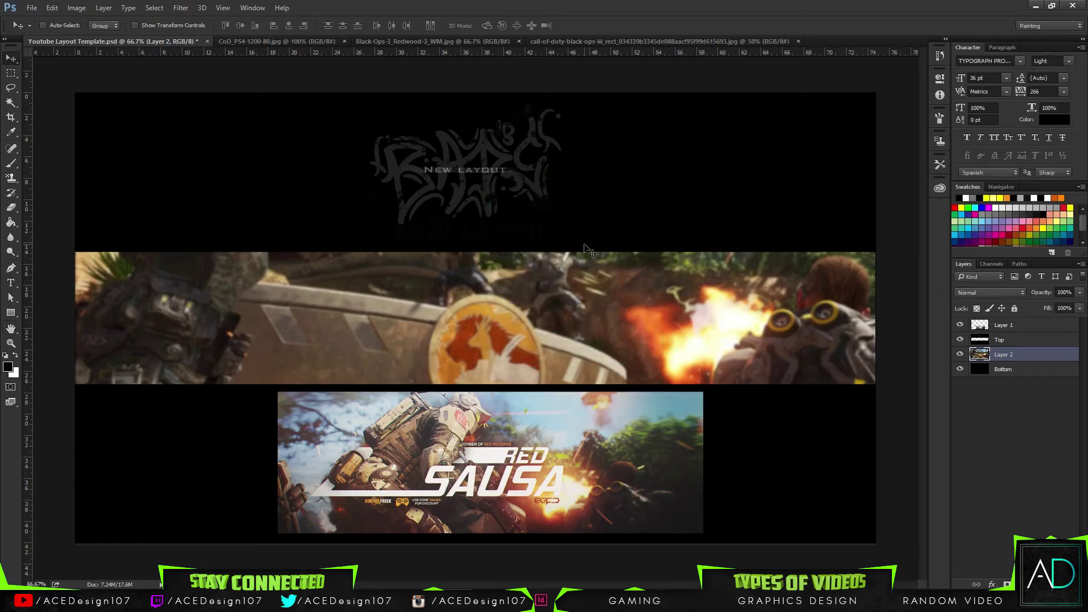
left_click_drag(585, 248, 585, 291)
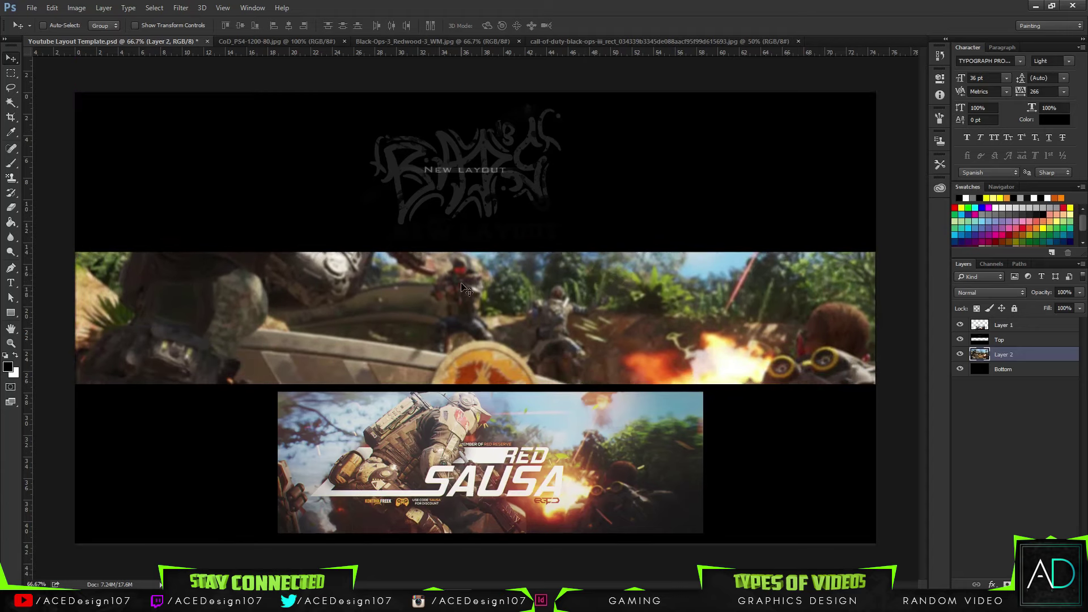
Switch to the Black Ops III soldier image tab; browse the Desktop in Open and cancel.
left_click(448, 40)
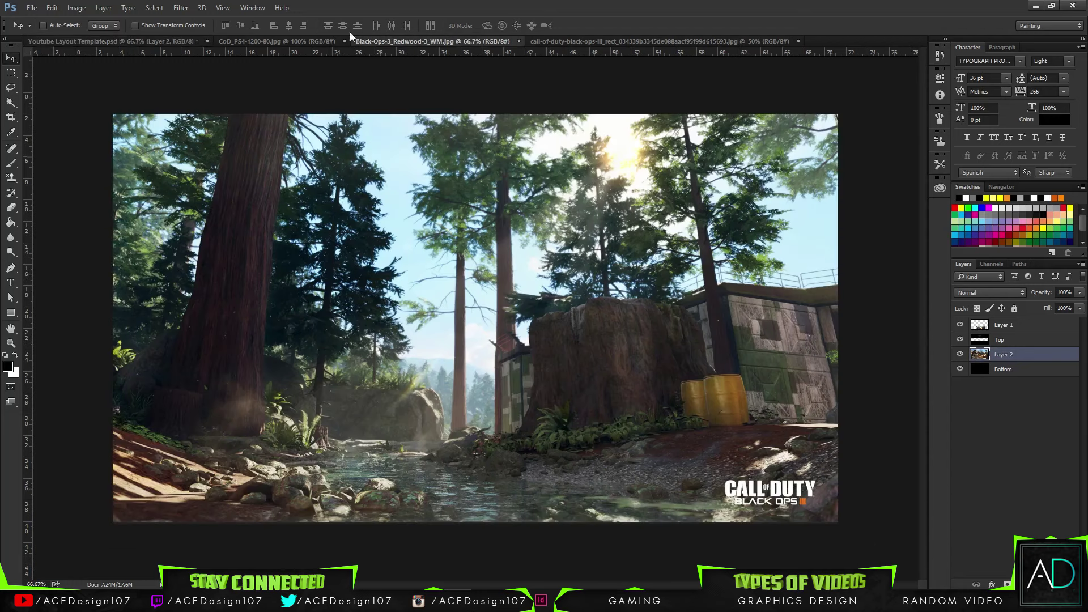
left_click(583, 40)
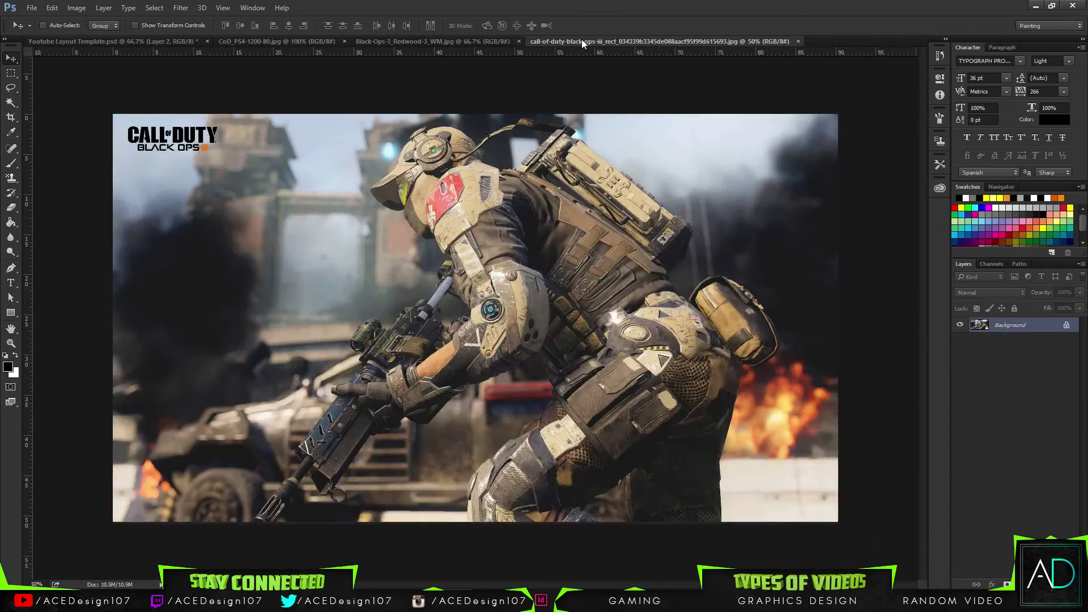
left_click(32, 8)
left_click(35, 28)
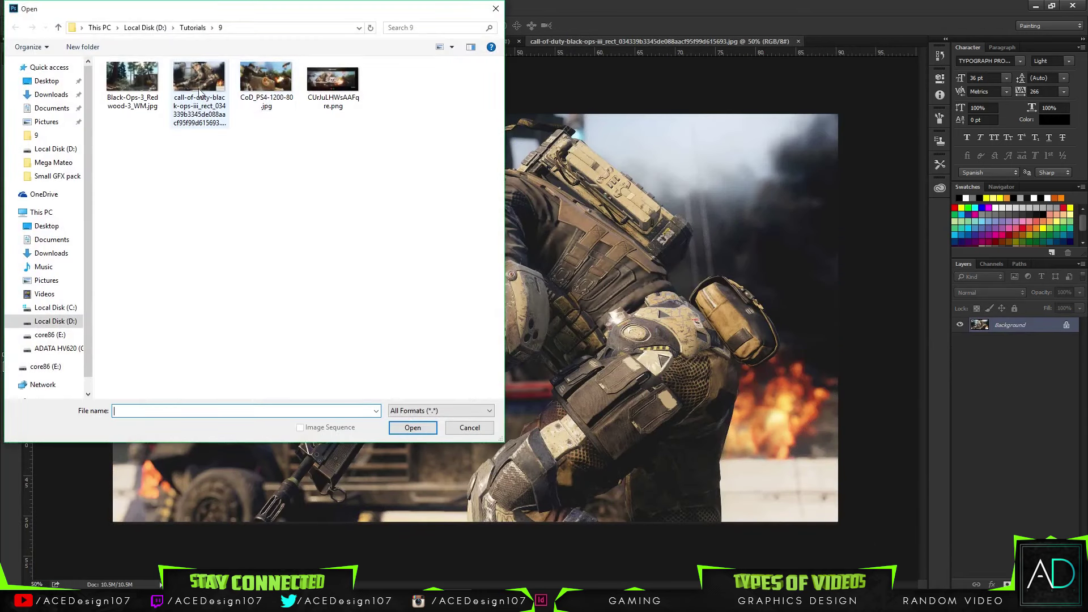
left_click(46, 81)
scroll(371, 311, "down", 8)
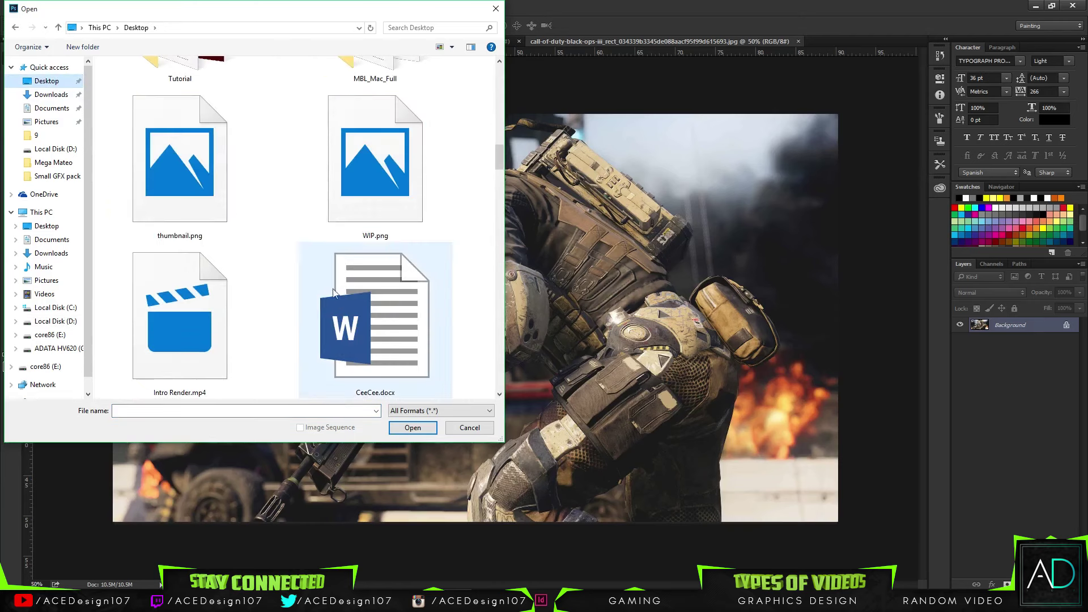
scroll(371, 318, "down", 6)
left_click(482, 429)
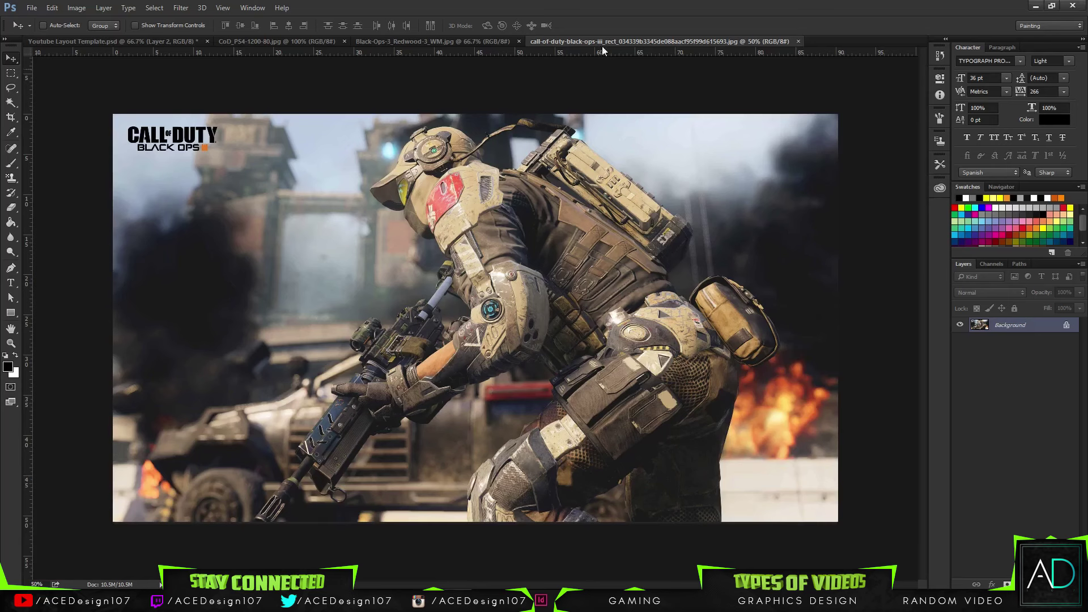
Magic Wand select the soldier and smoke at tolerance 110, then add extra areas.
left_click(10, 102)
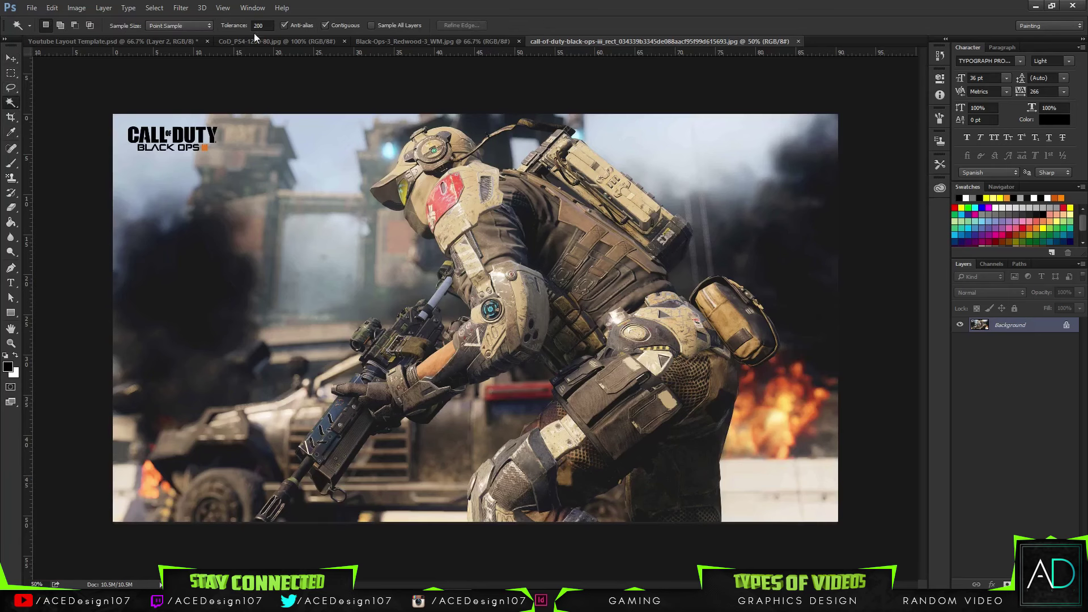
left_click(552, 234)
left_click(234, 23)
key("Return")
left_click(566, 300)
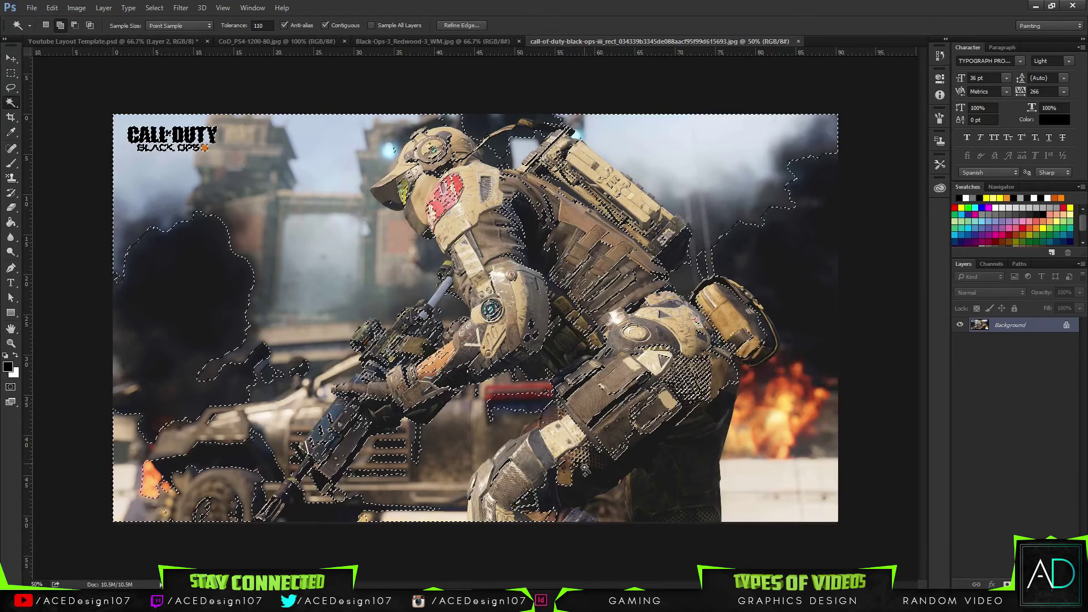
key("ctrl+d")
left_click(621, 388)
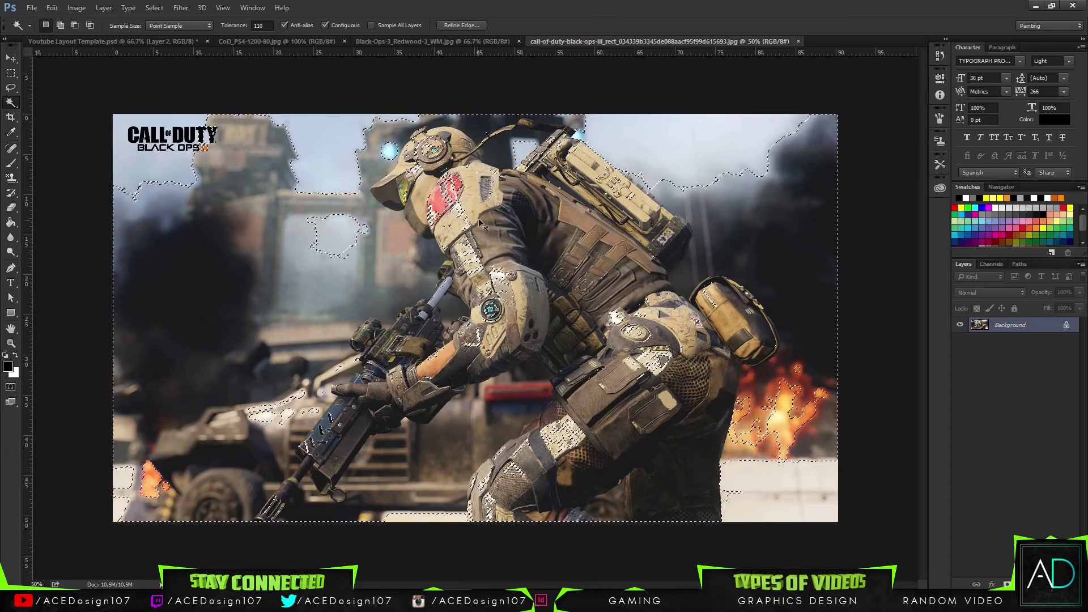
left_click(513, 227)
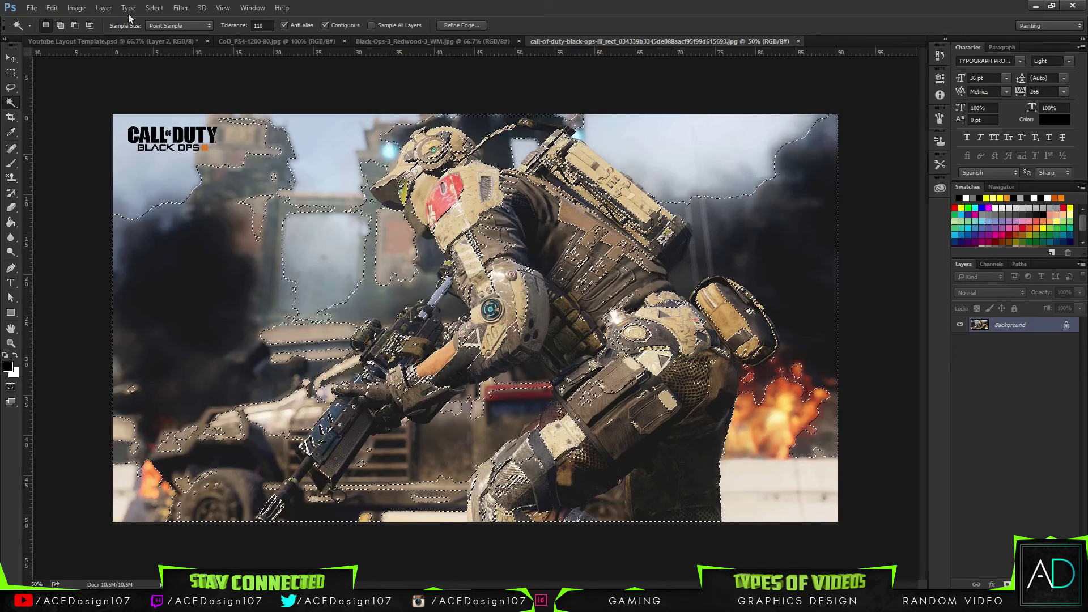
right_click(11, 103)
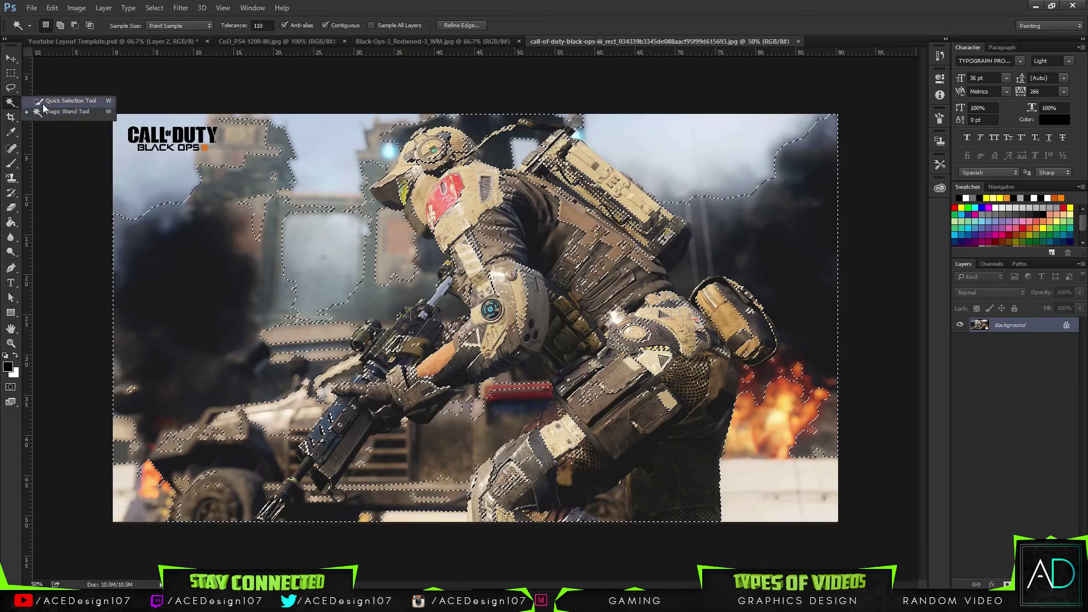
Use a 271 px Quick Selection brush to subtract the background, vehicle, fire and sky.
left_click(44, 102)
left_click(112, 25)
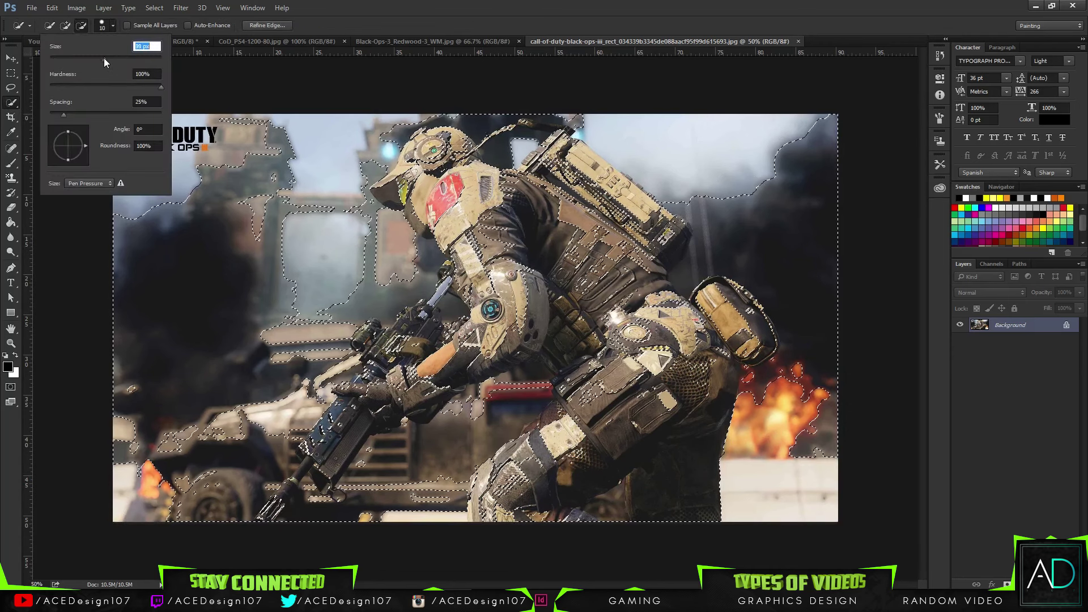
left_click_drag(104, 58, 147, 58)
left_click(137, 57)
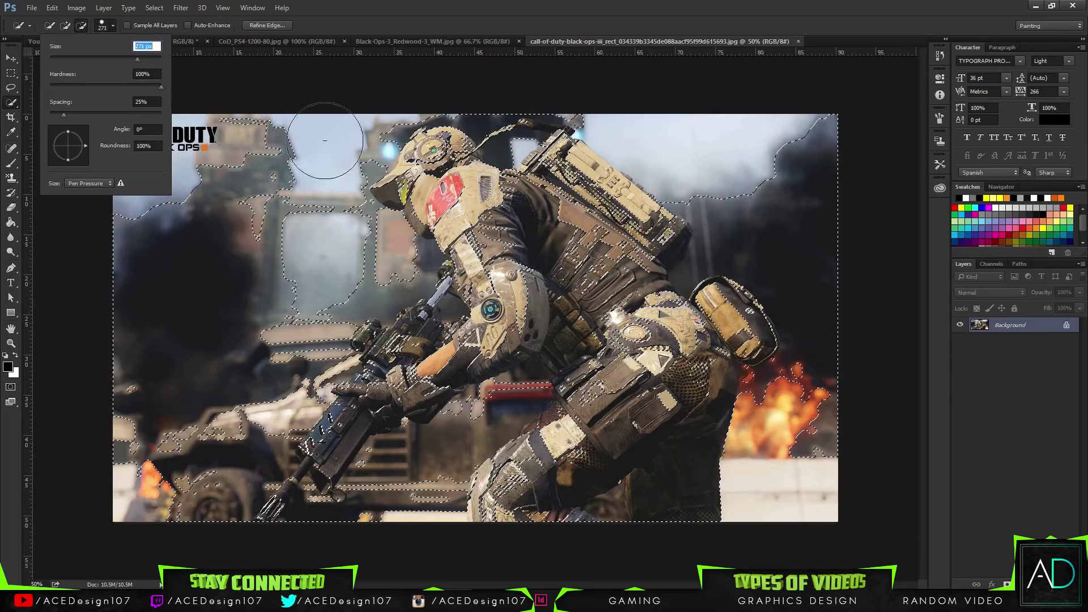
left_click(113, 25)
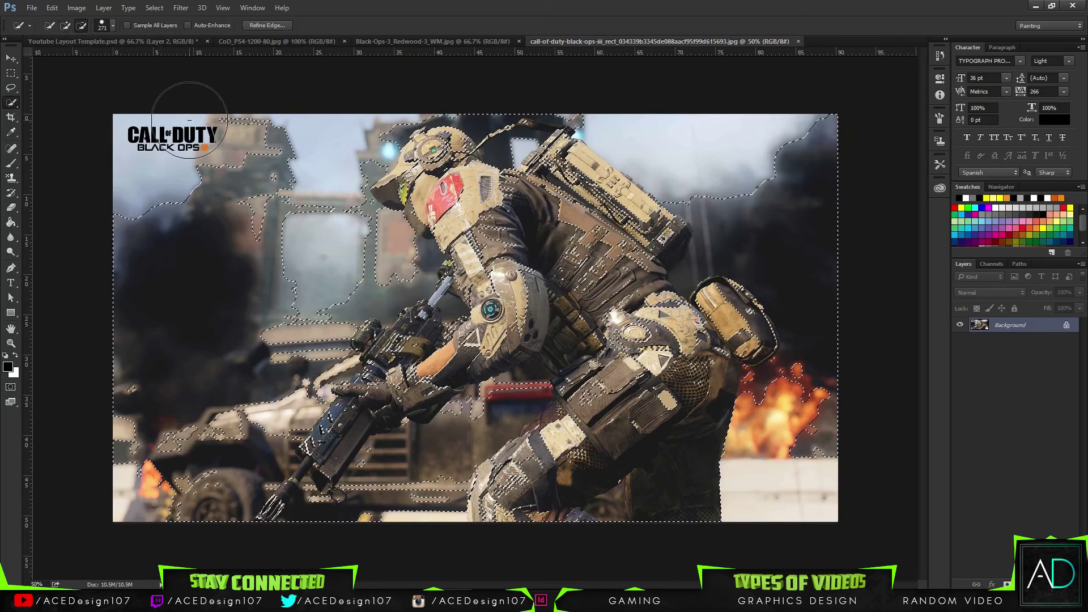
mouse_move(190, 120)
left_mouse_down()
mouse_move(129, 216)
mouse_move(220, 134)
mouse_move(147, 282)
mouse_move(261, 138)
mouse_move(125, 293)
mouse_move(342, 155)
mouse_move(254, 270)
mouse_move(321, 225)
mouse_move(336, 240)
mouse_move(349, 227)
mouse_move(385, 250)
mouse_move(272, 323)
mouse_move(304, 320)
mouse_move(295, 343)
mouse_move(317, 350)
mouse_move(243, 423)
mouse_move(217, 466)
mouse_move(183, 371)
mouse_move(113, 500)
left_mouse_up()
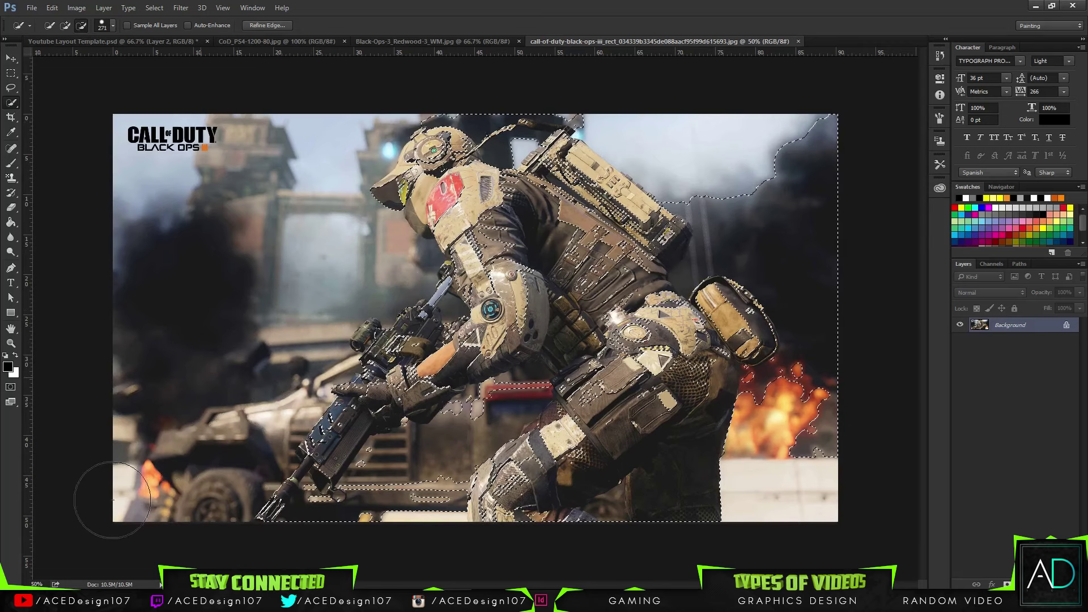
mouse_move(396, 517)
left_mouse_down()
mouse_move(410, 508)
mouse_move(390, 480)
mouse_move(405, 499)
mouse_move(396, 513)
left_mouse_up()
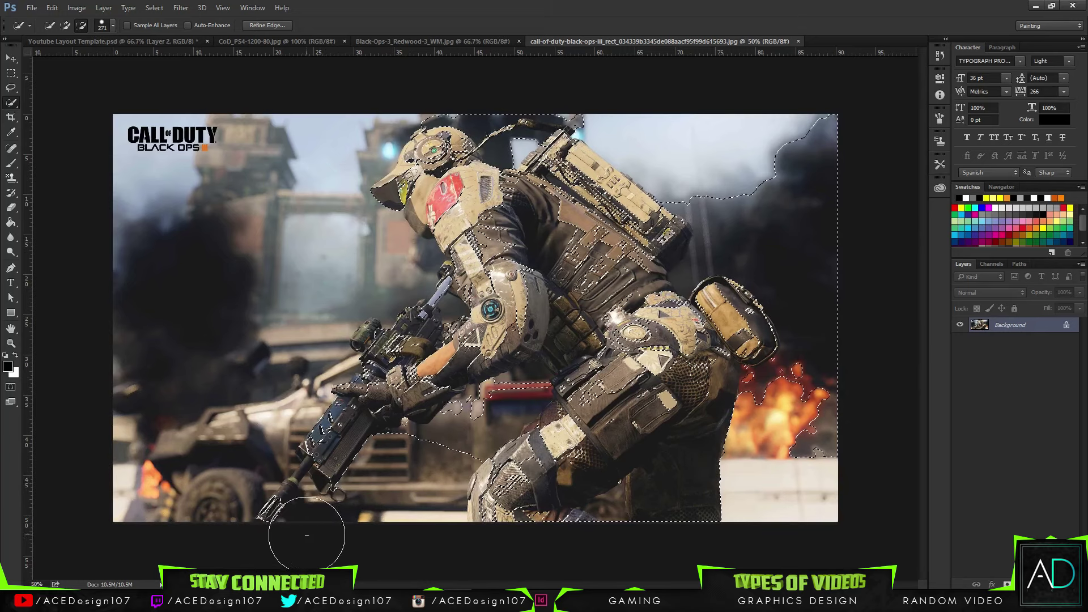
mouse_move(845, 376)
left_mouse_down()
mouse_move(804, 444)
mouse_move(789, 427)
mouse_move(796, 392)
mouse_move(773, 403)
mouse_move(844, 340)
mouse_move(807, 269)
mouse_move(750, 249)
mouse_move(720, 192)
mouse_move(839, 143)
left_mouse_up()
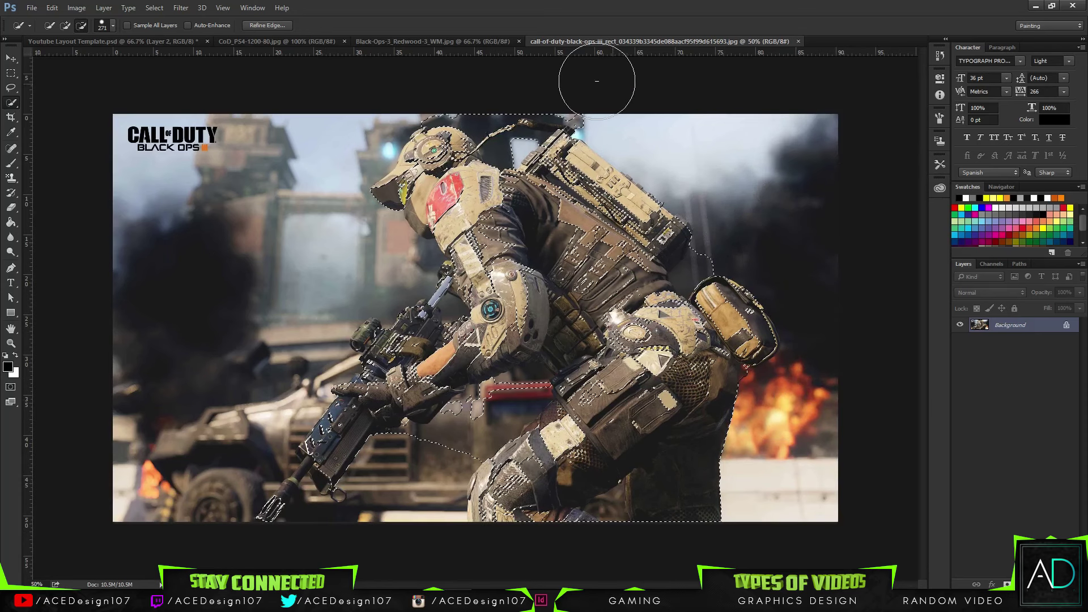
left_click_drag(550, 82, 438, 80)
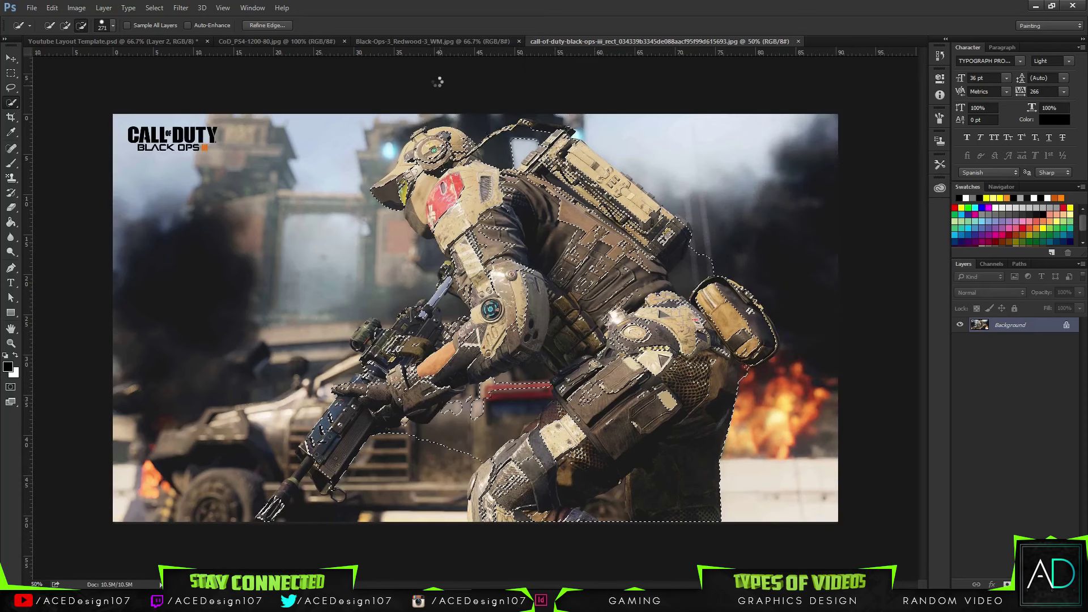
With a 50 px brush, refine the selection around the belt, leg and backpack cable loop.
left_click(113, 26)
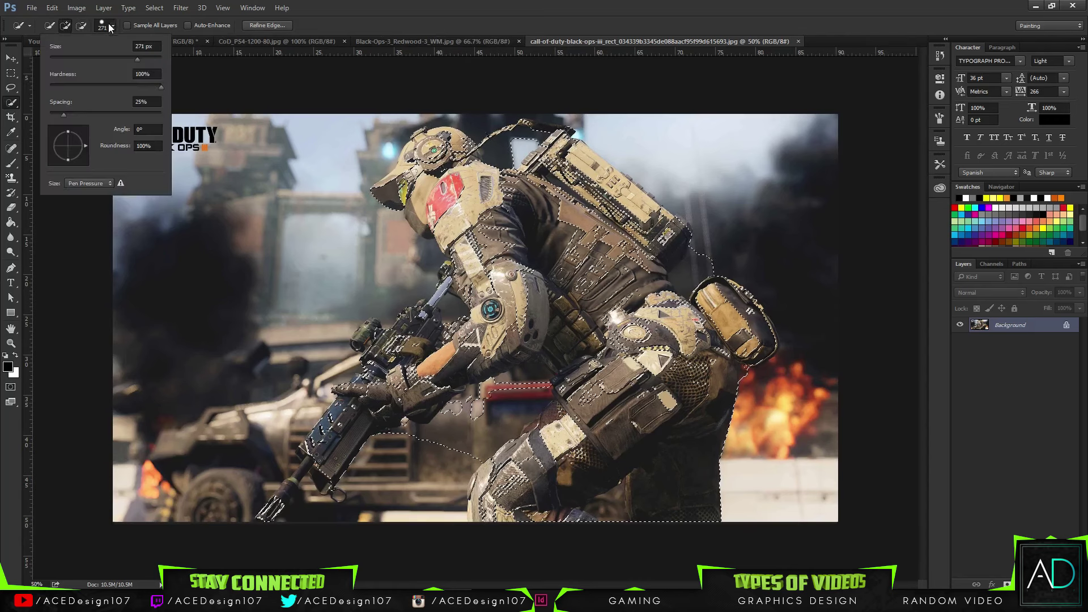
left_click_drag(112, 56, 97, 53)
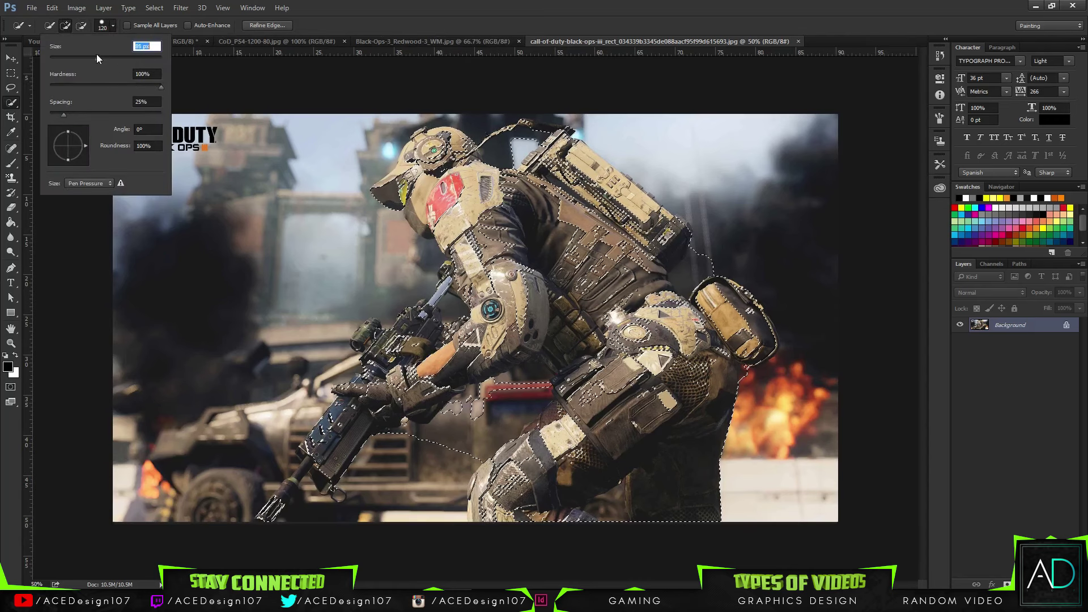
key("Return")
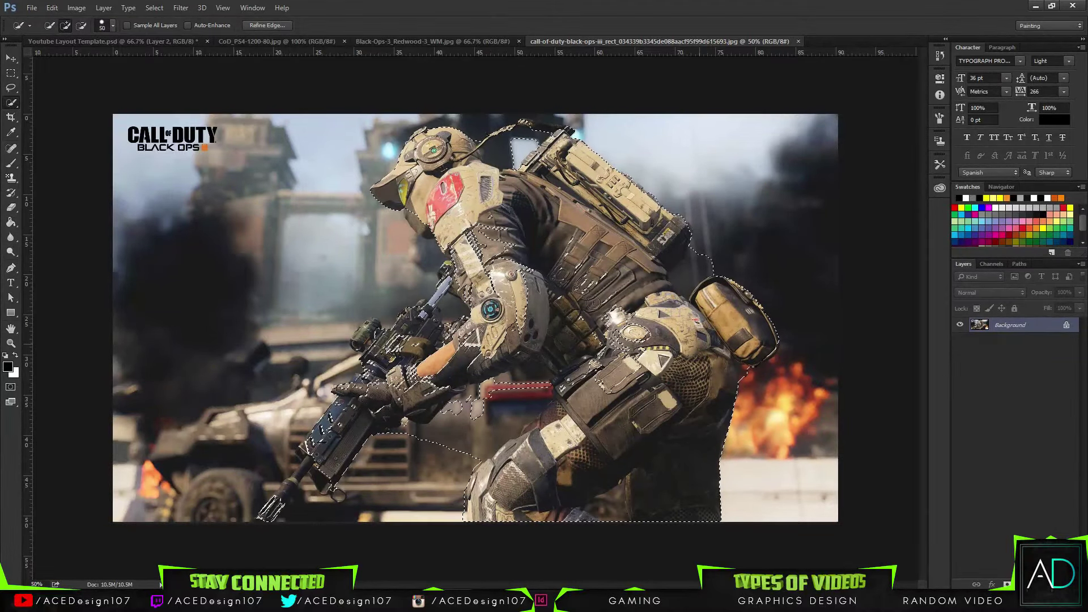
left_click_drag(592, 303, 611, 315)
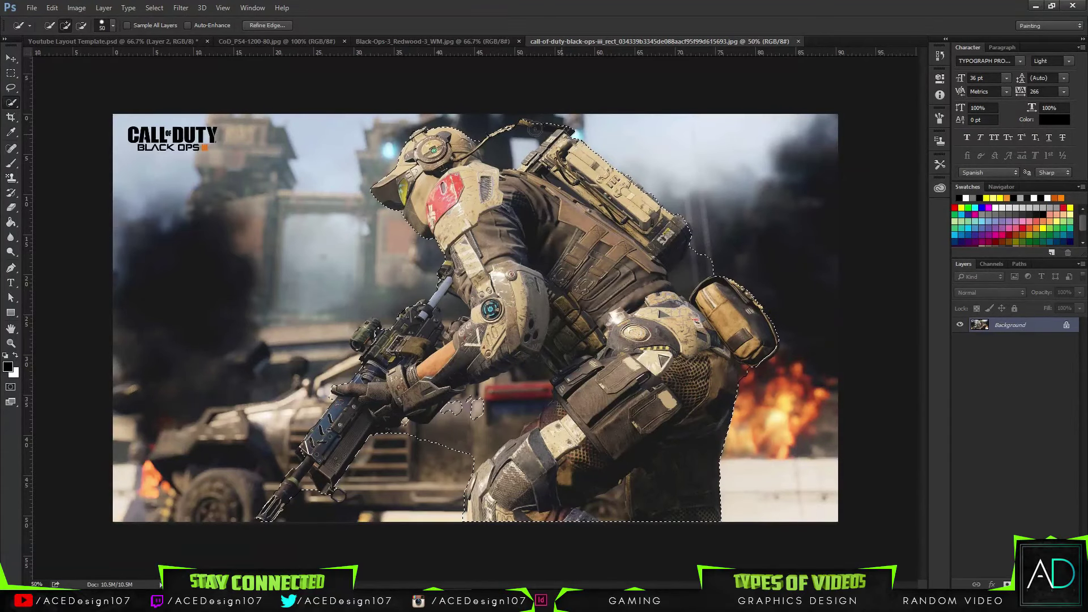
key("alt")
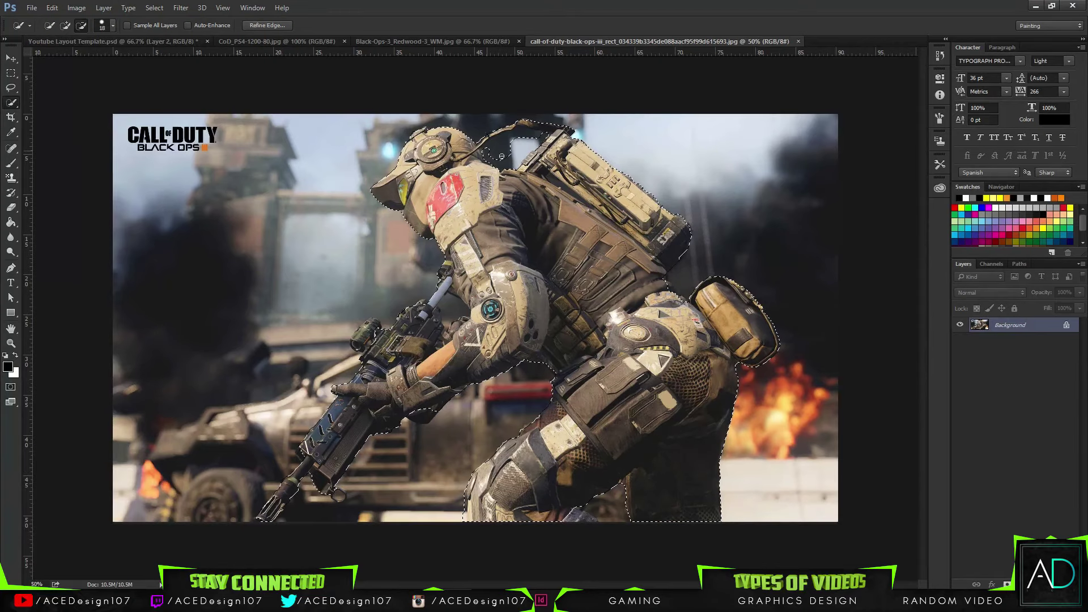
left_click_drag(497, 156, 502, 153)
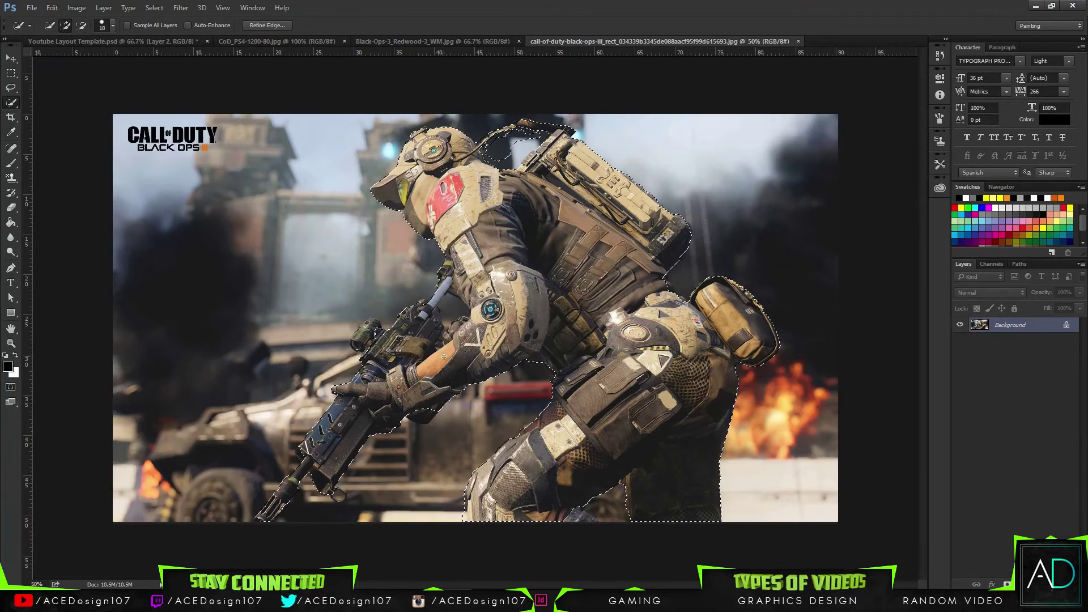
key("bracketright")
key("bracketright")
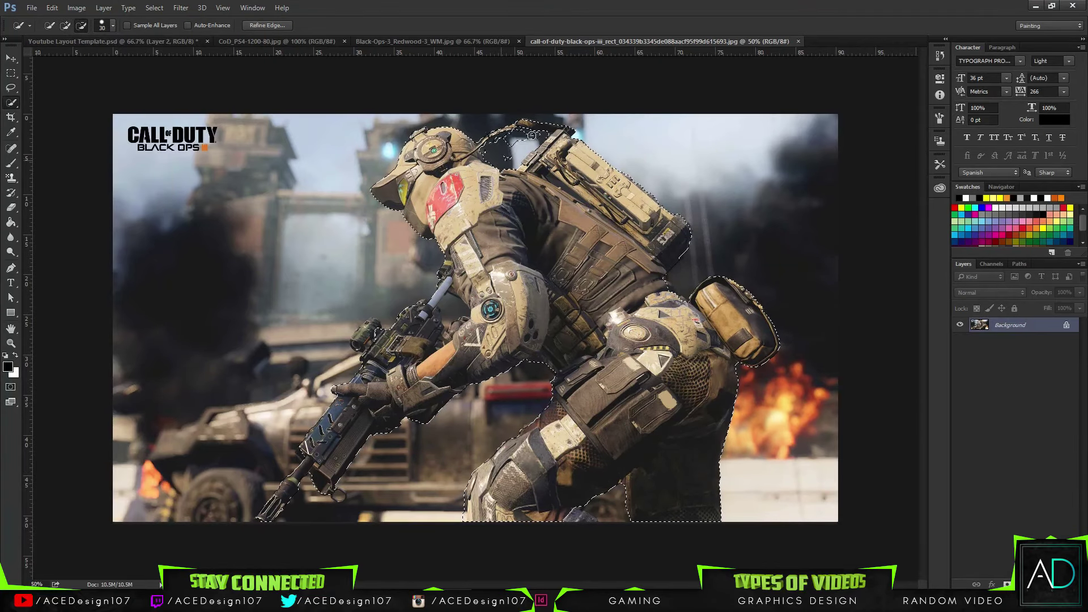
Fine-tune the soldier's selection edges with 9 px and 22 px brush sizes.
left_click(113, 25)
left_click_drag(73, 44, 59, 45)
key("Return")
key("alt")
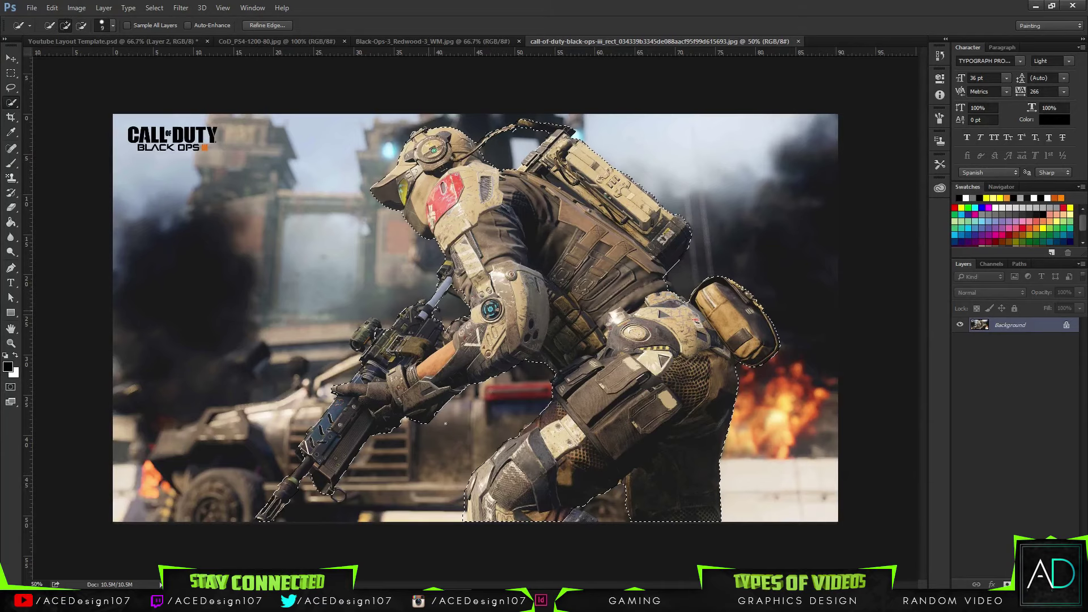
left_click(82, 26)
left_click(66, 25)
left_click(113, 25)
left_click_drag(59, 44, 68, 44)
key("Return")
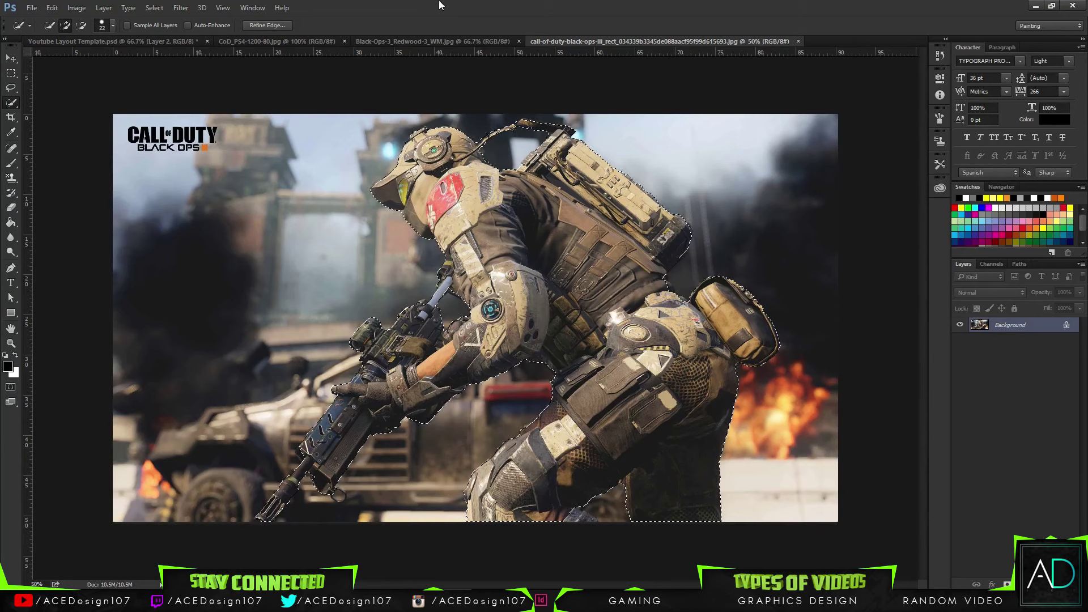
Copy the soldier, paste it into the template as a new layer and move it top-left.
key("BackSpace")
key("ctrl+d")
key("ctrl+v")
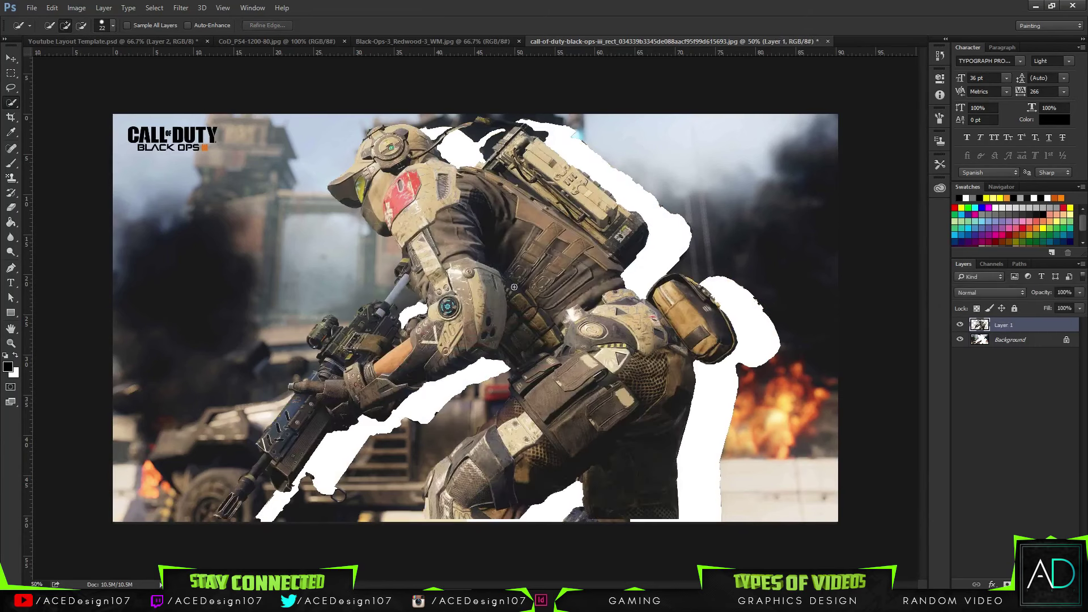
key("v")
left_click_drag(533, 320, 476, 239)
Shrink Layer 3's soldier and move it into the banner's middle strip.
key("ctrl+t")
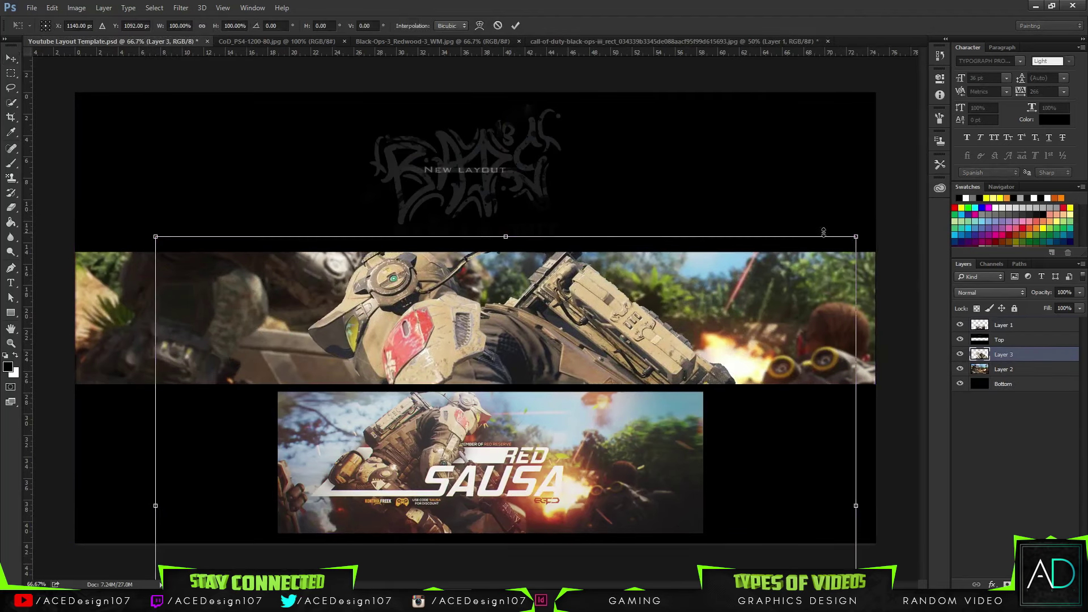
left_click_drag(856, 235, 538, 298)
left_click_drag(670, 210, 585, 275)
left_click_drag(472, 332, 490, 304)
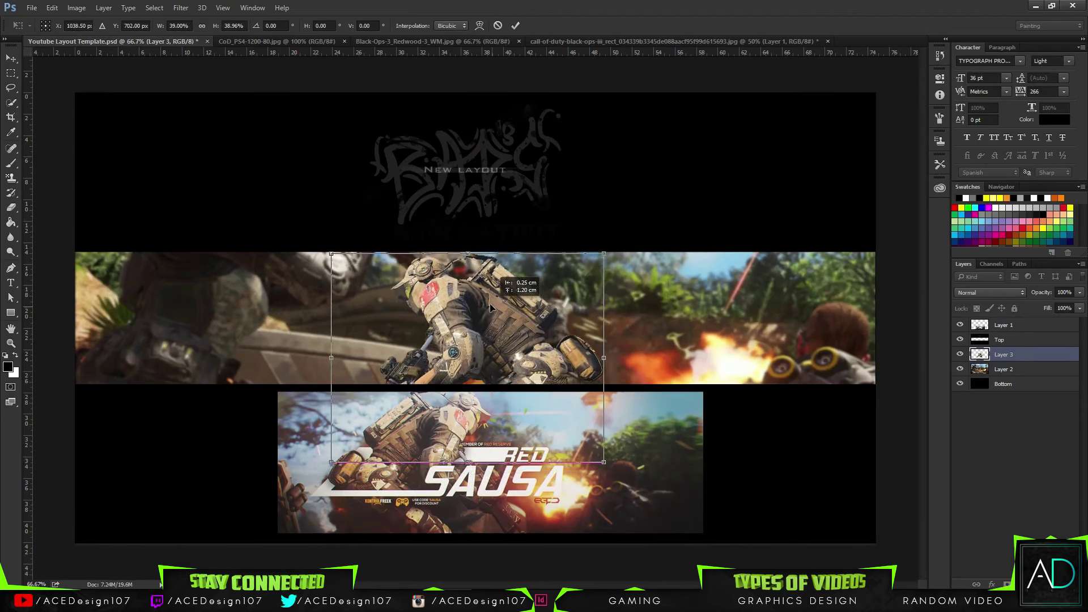
left_click_drag(611, 257, 612, 247)
Flip the soldier horizontally, shrink it to about 32% and set it over the banner's soldier.
right_click(558, 319)
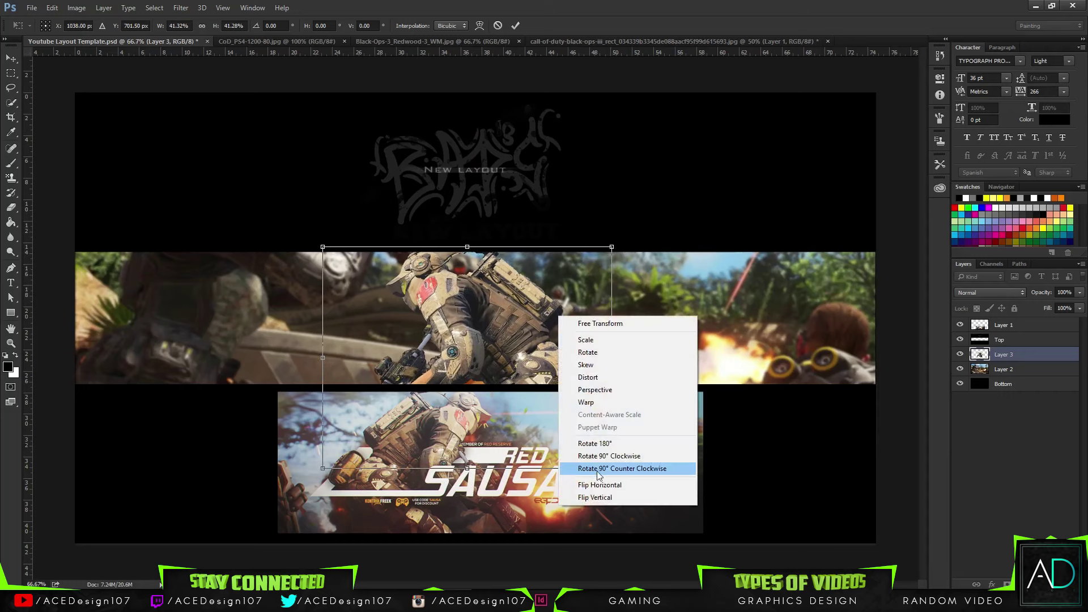
left_click(600, 485)
mouse_move(529, 332)
left_mouse_down()
mouse_move(537, 326)
mouse_move(531, 333)
left_mouse_up()
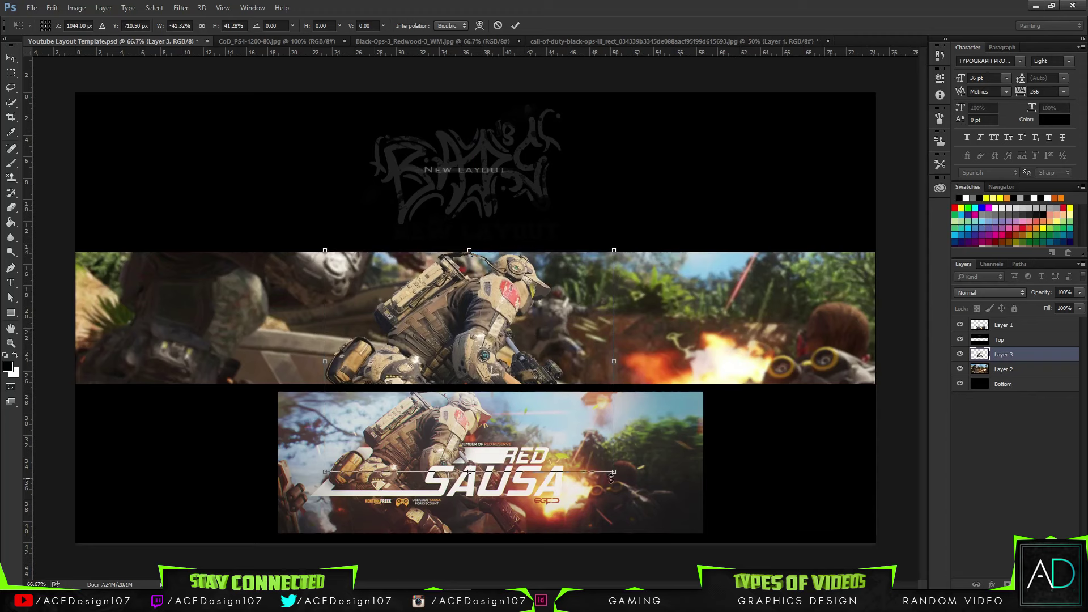
left_click_drag(614, 470, 568, 432)
left_click_drag(502, 375, 508, 364)
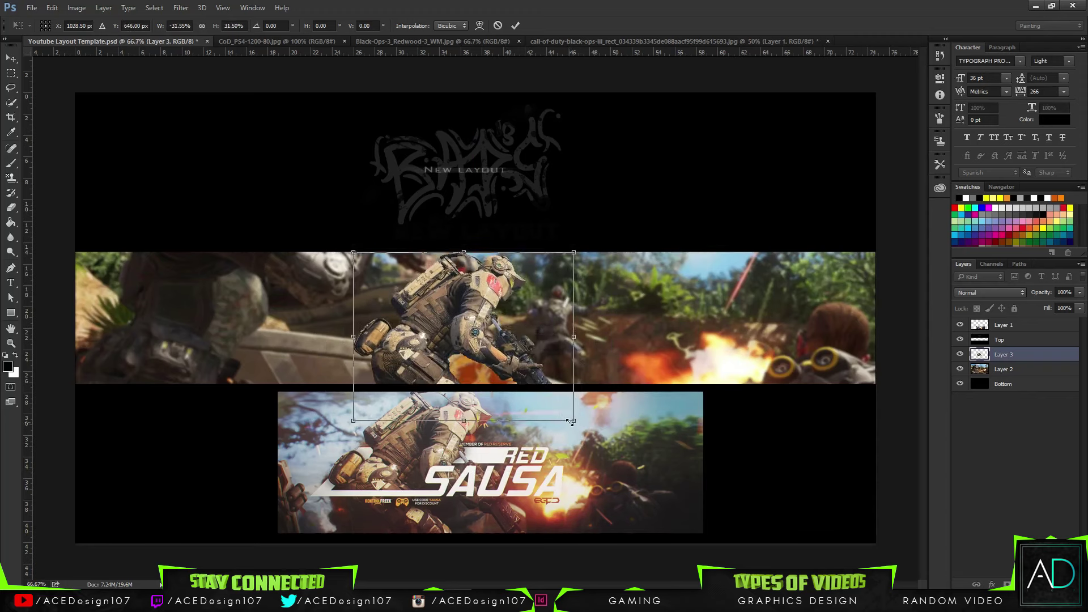
key("Return")
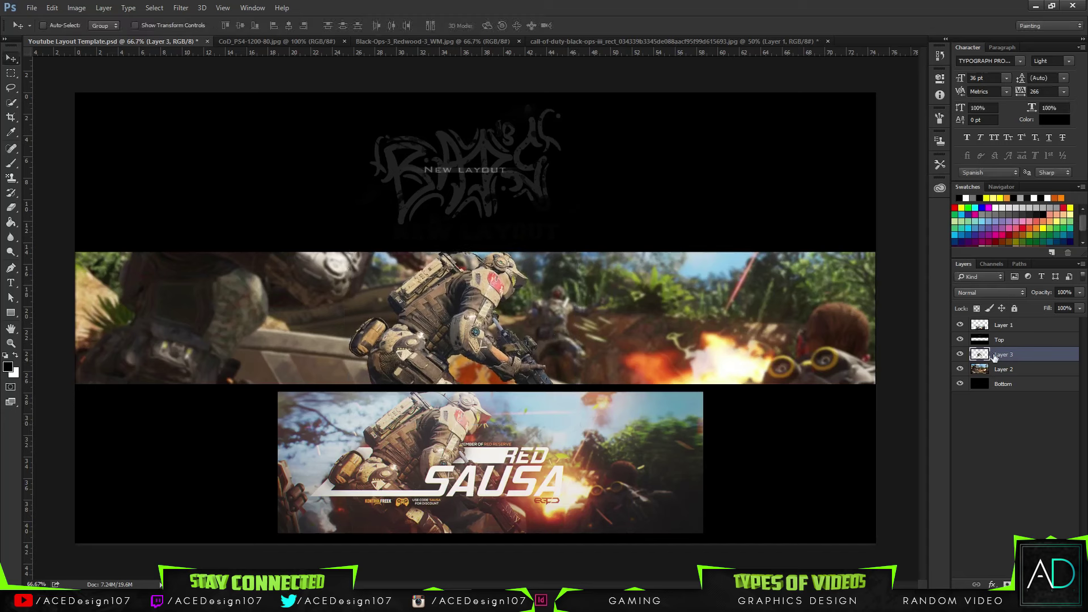
Fade Layer 2 to 61% opacity.
left_click(1029, 373)
left_click(1080, 293)
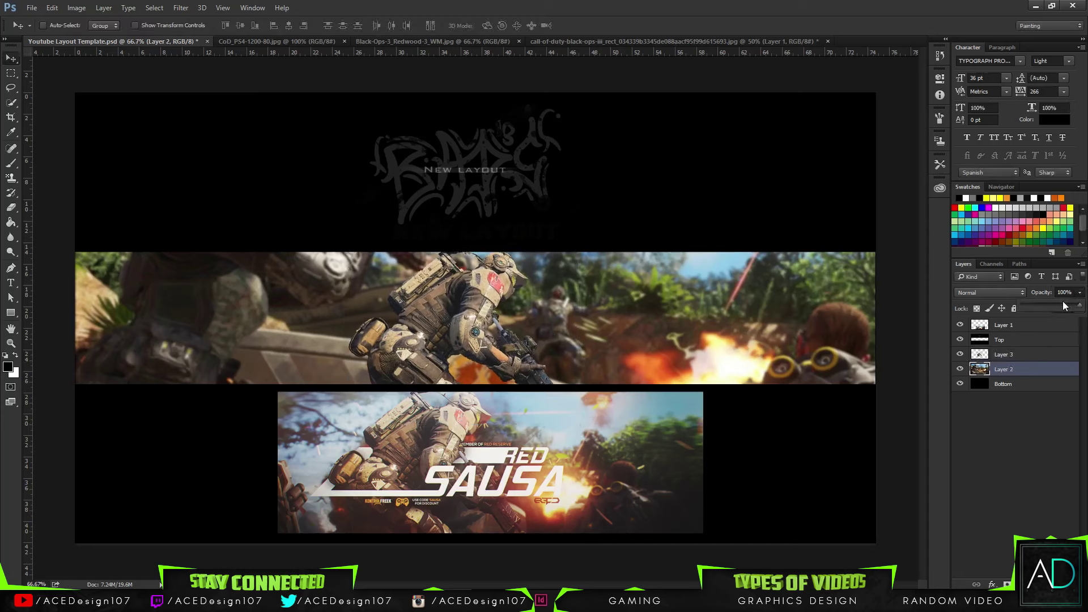
left_click_drag(1064, 306, 1056, 306)
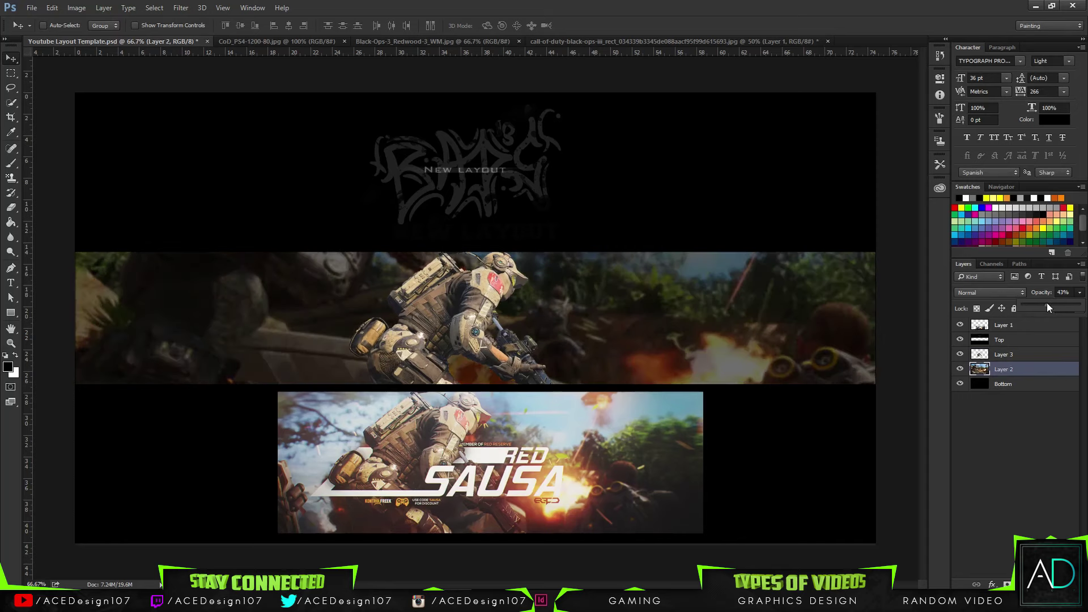
Fill the Bottom layer with white using the Paint Bucket.
left_click(1020, 389)
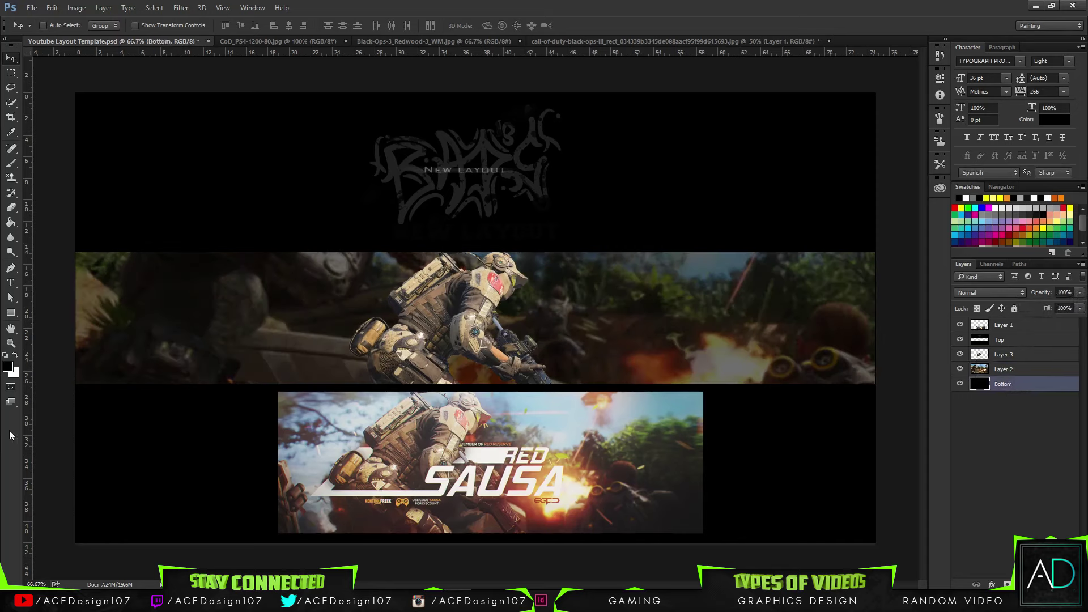
key("g")
left_click(15, 355)
left_click(214, 351)
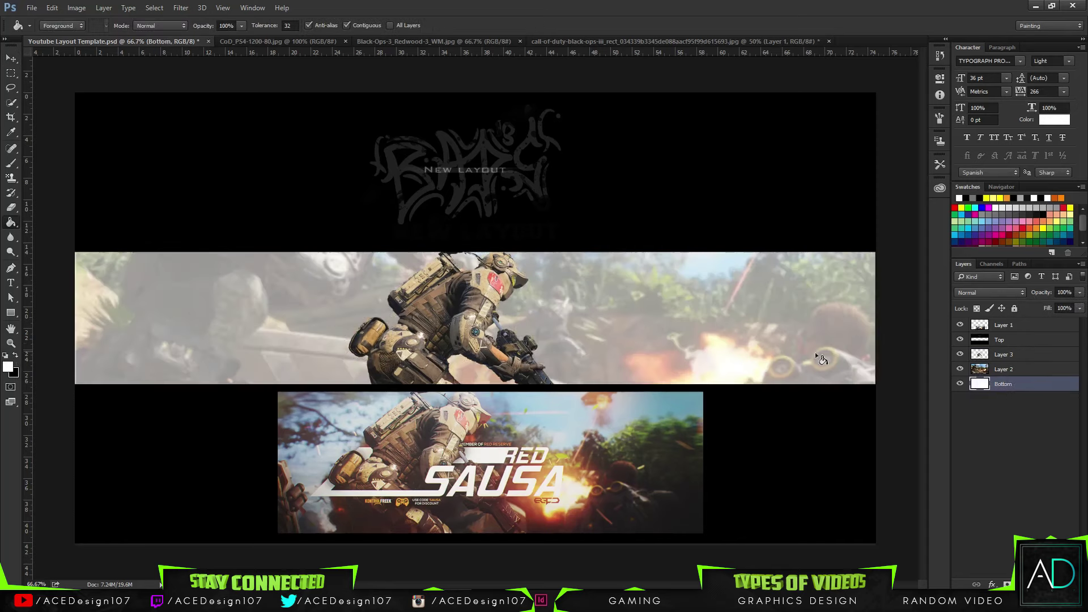
Raise Layer 2's opacity to 76%.
left_click(1016, 367)
left_click(1079, 292)
left_click_drag(1060, 306, 1075, 308)
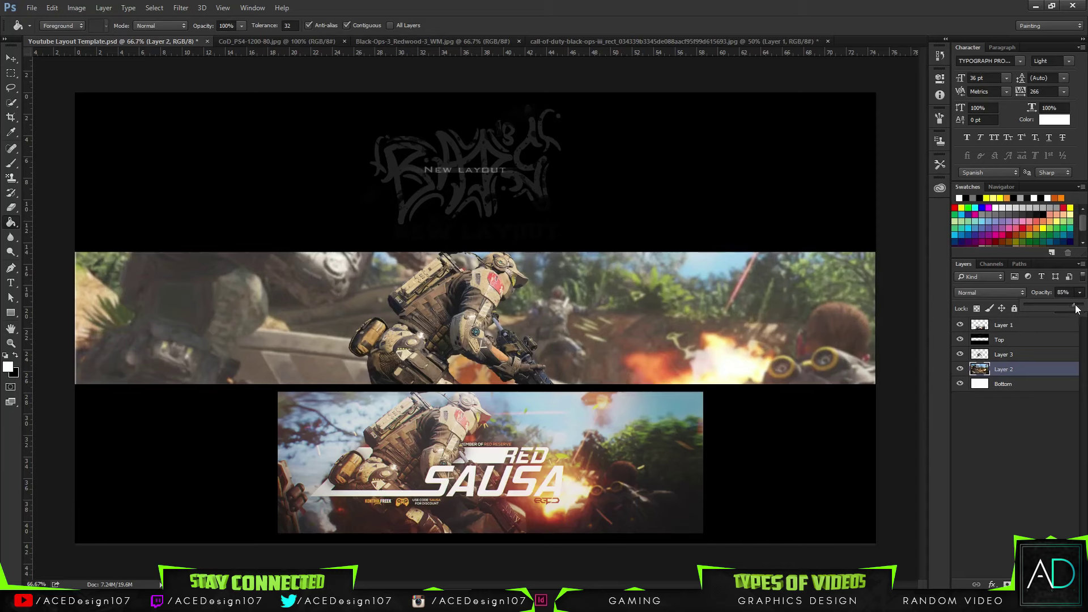
Choose a grey foreground colour (#b0b0b0) for filling the Bottom layer.
left_click(1015, 384)
left_click(9, 367)
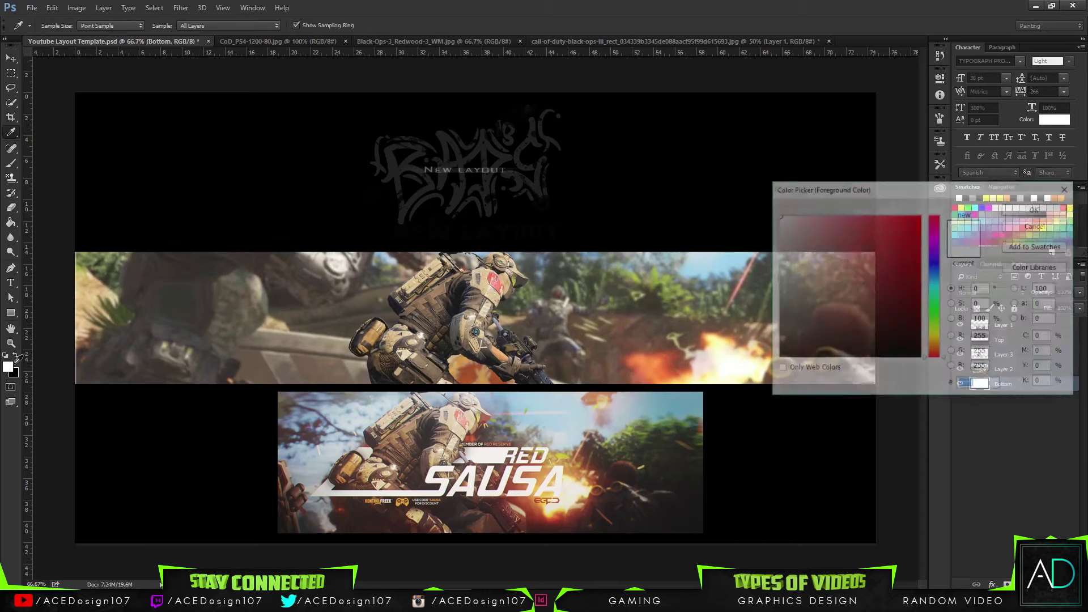
left_click_drag(791, 250, 731, 259)
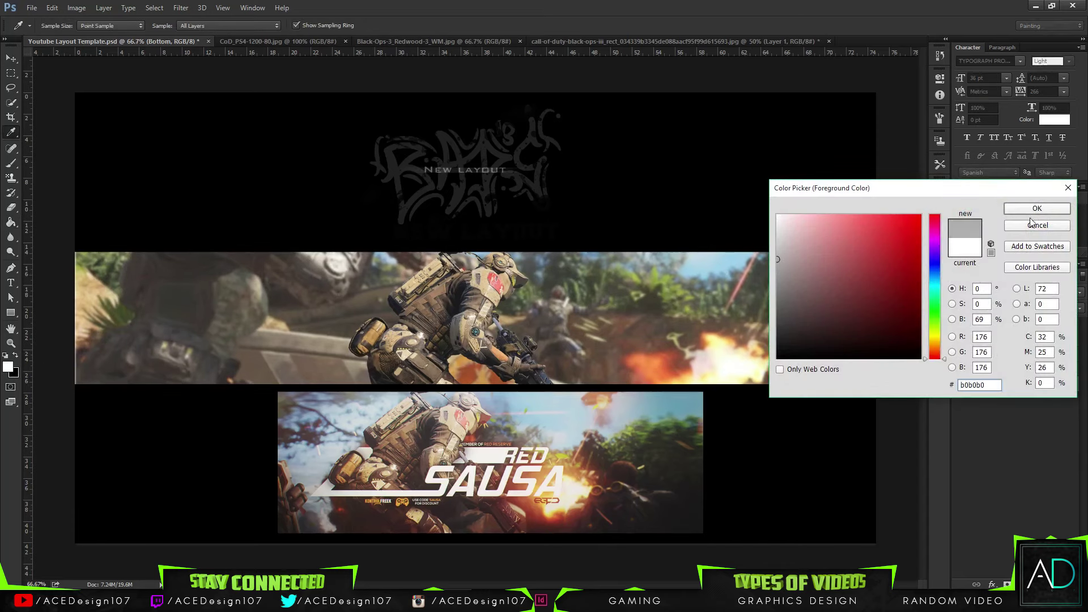
left_click(757, 276)
left_click(1032, 212)
key("g")
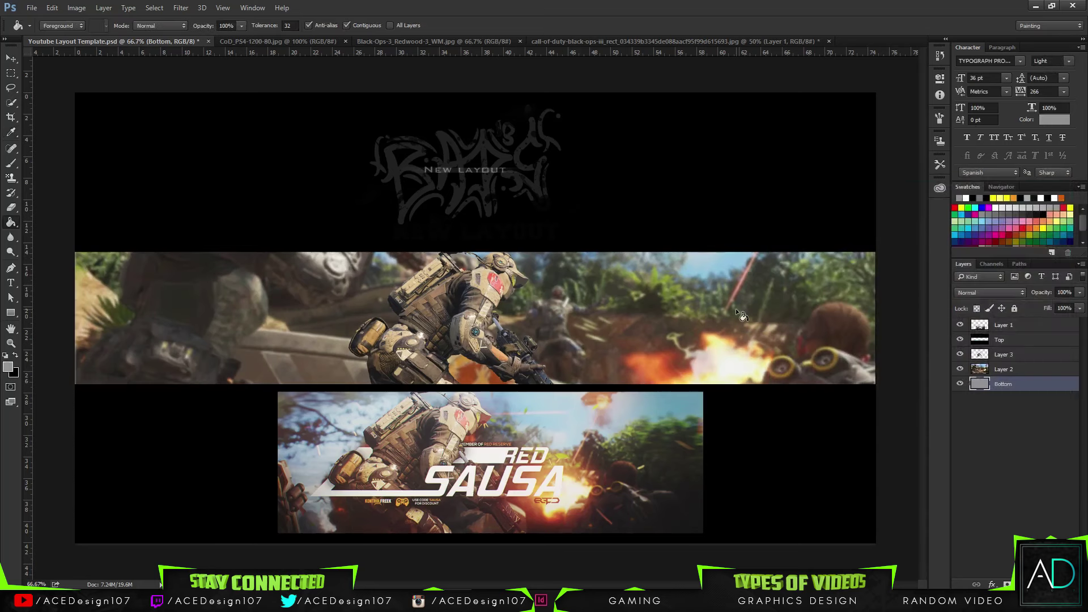
Scale the soldier layer (Layer 3) down to about 96.7%.
left_click(1008, 370)
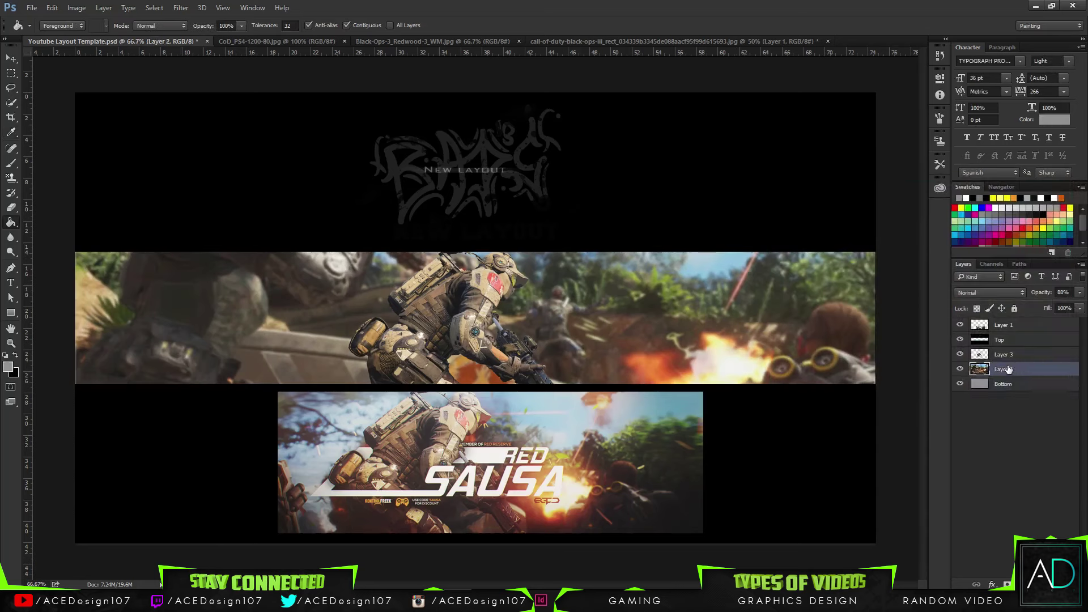
left_click(1040, 356)
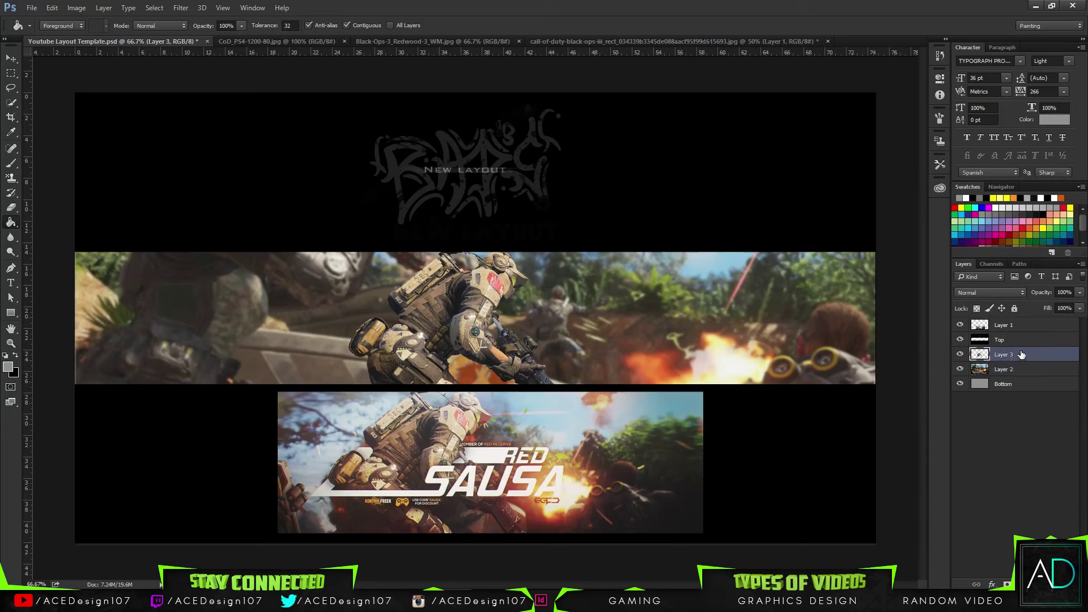
key("ctrl+t")
left_click_drag(580, 248, 571, 253)
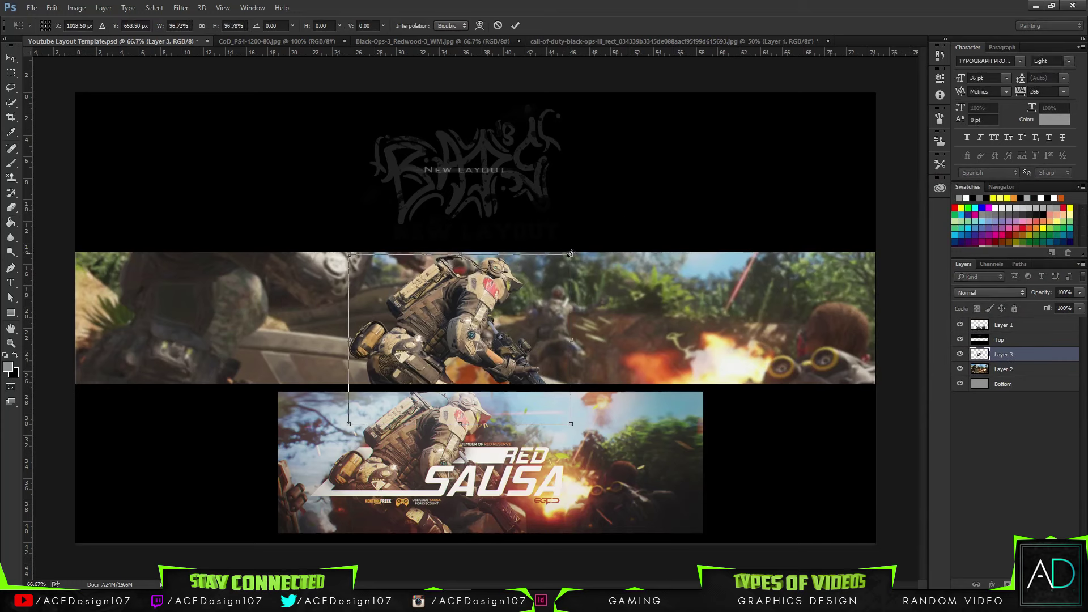
key("Return")
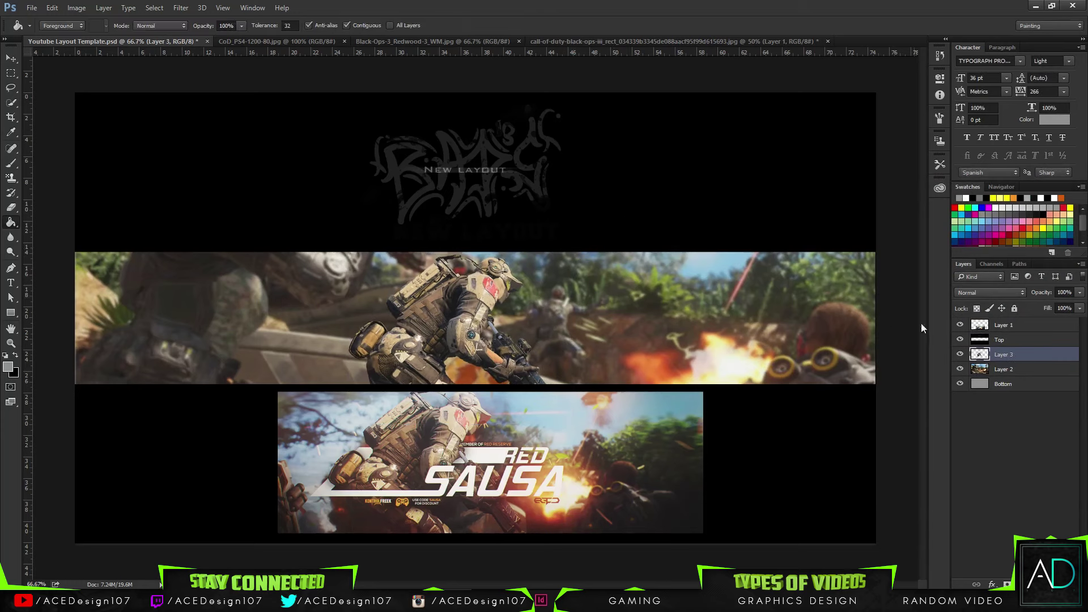
Give Layer 3 a Multiply drop shadow: 0 px distance, 0% spread, 40 px size, lower opacity.
right_click(1047, 356)
left_click(964, 83)
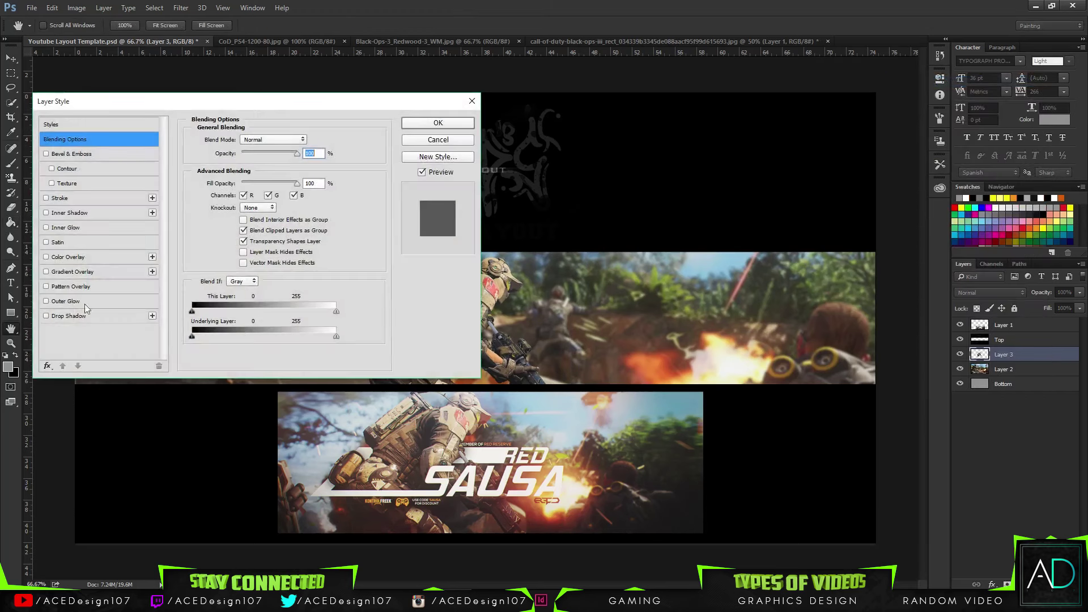
left_click(55, 316)
left_click_drag(202, 105, 894, 92)
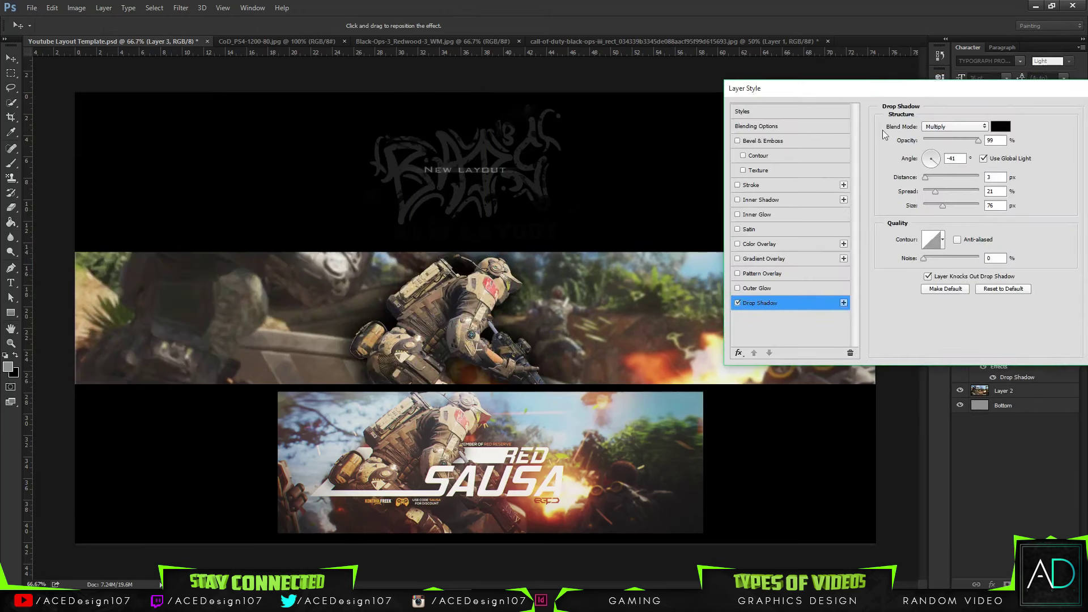
left_click_drag(940, 206, 904, 178)
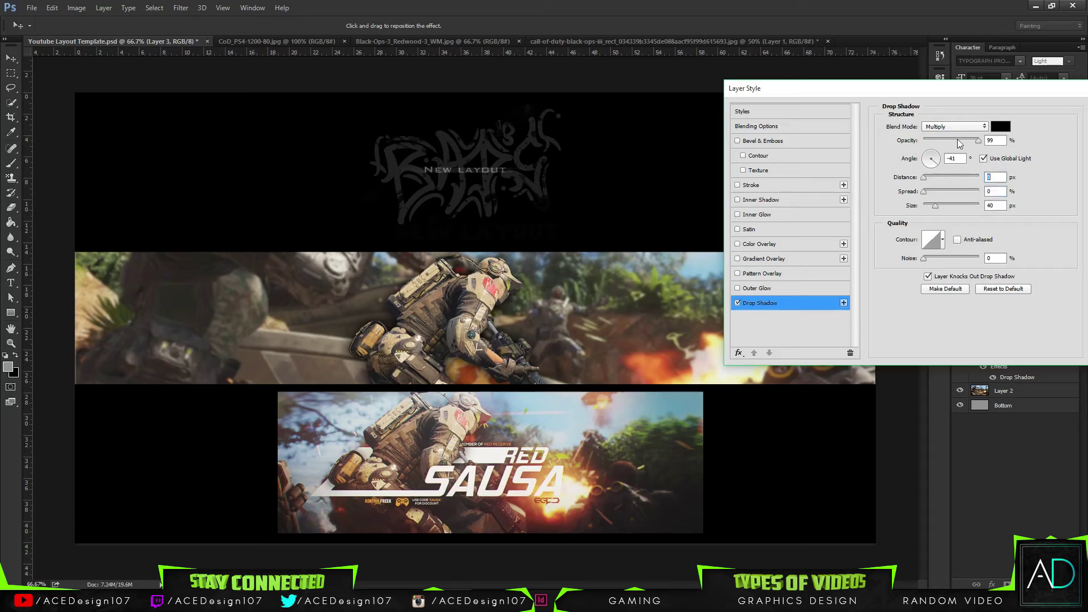
left_click_drag(958, 141, 951, 142)
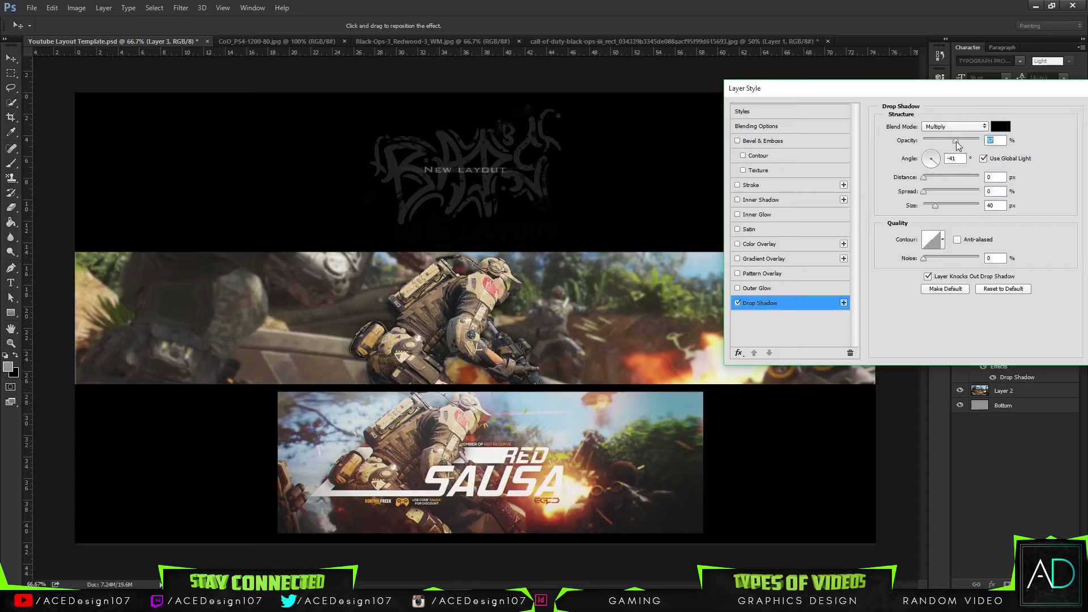
left_click_drag(876, 91, 734, 99)
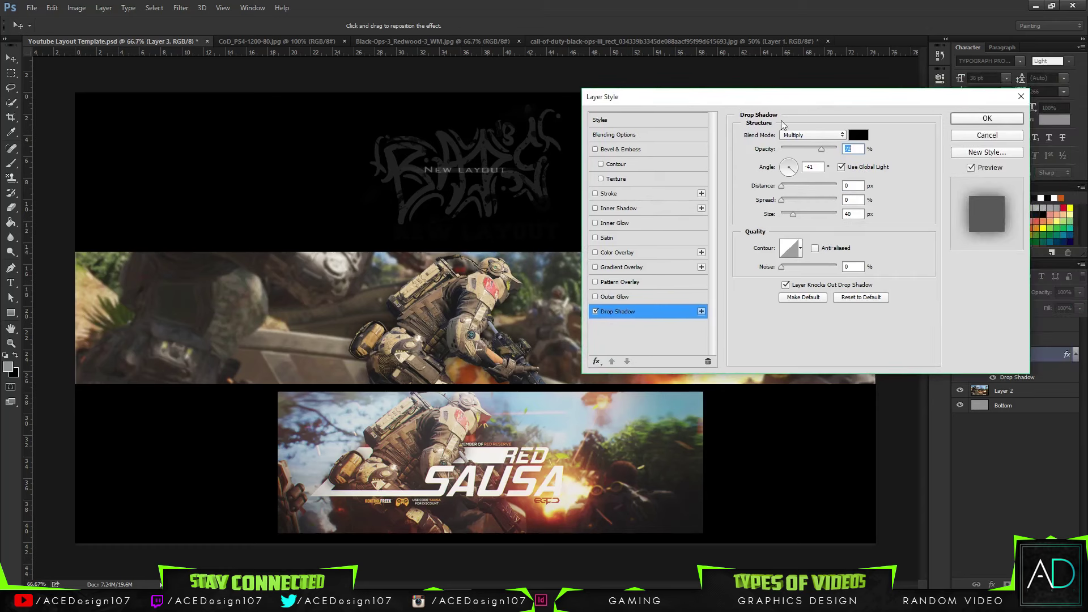
left_click(967, 120)
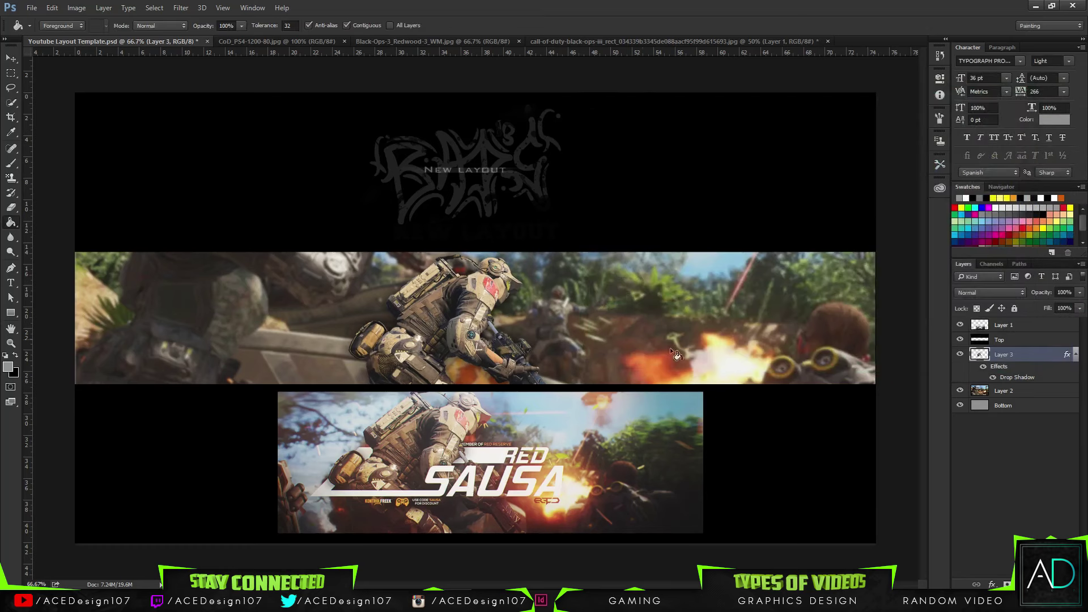
Zoom in to check the soldier's shadow and toggle Layer 2's visibility to see its contents.
key("ctrl+plus")
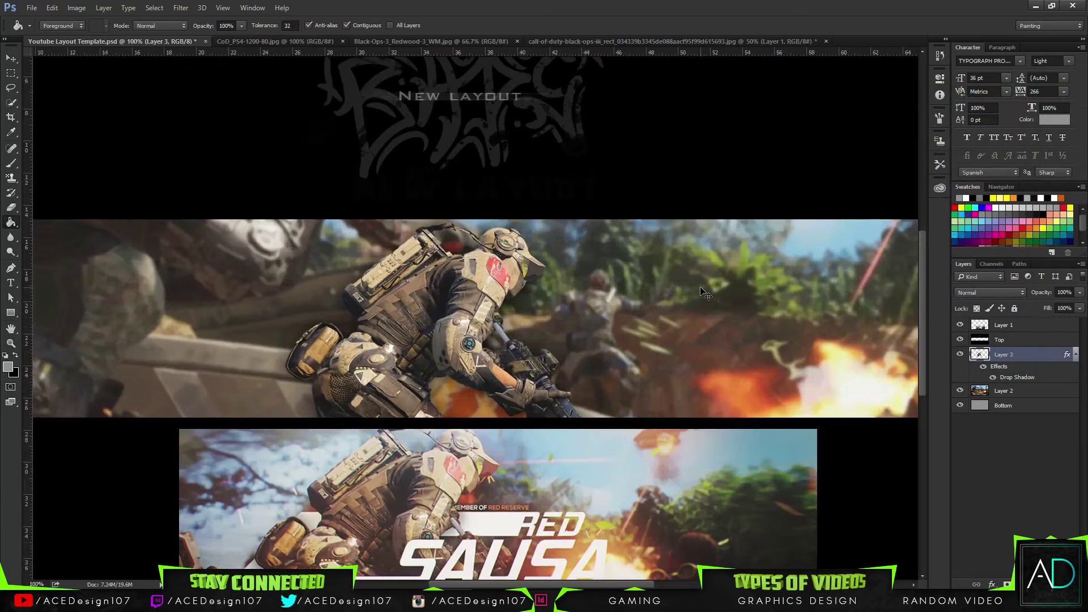
key("ctrl+minus")
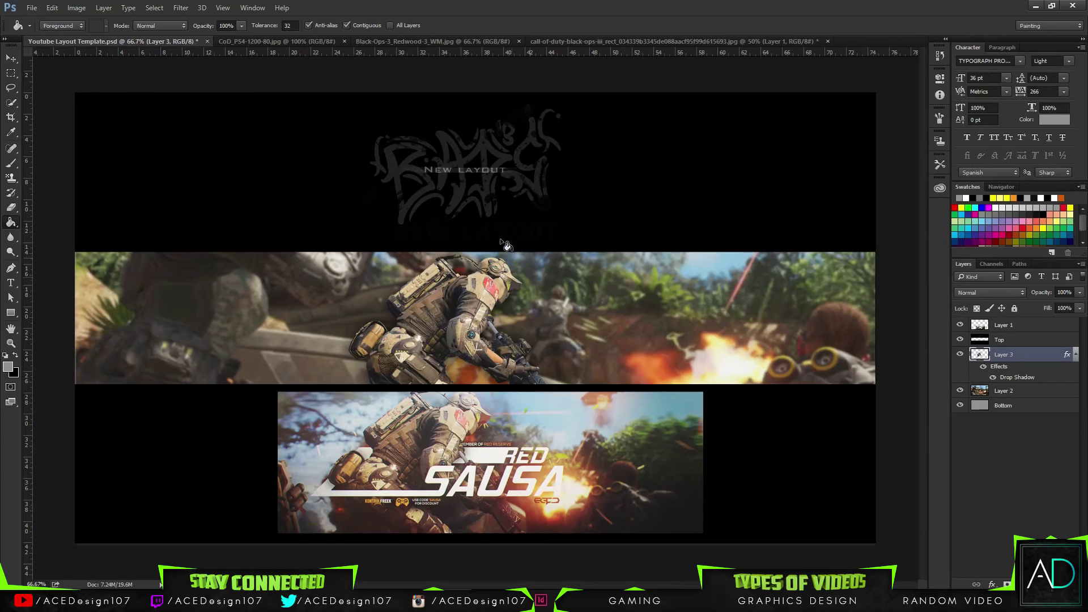
key("b")
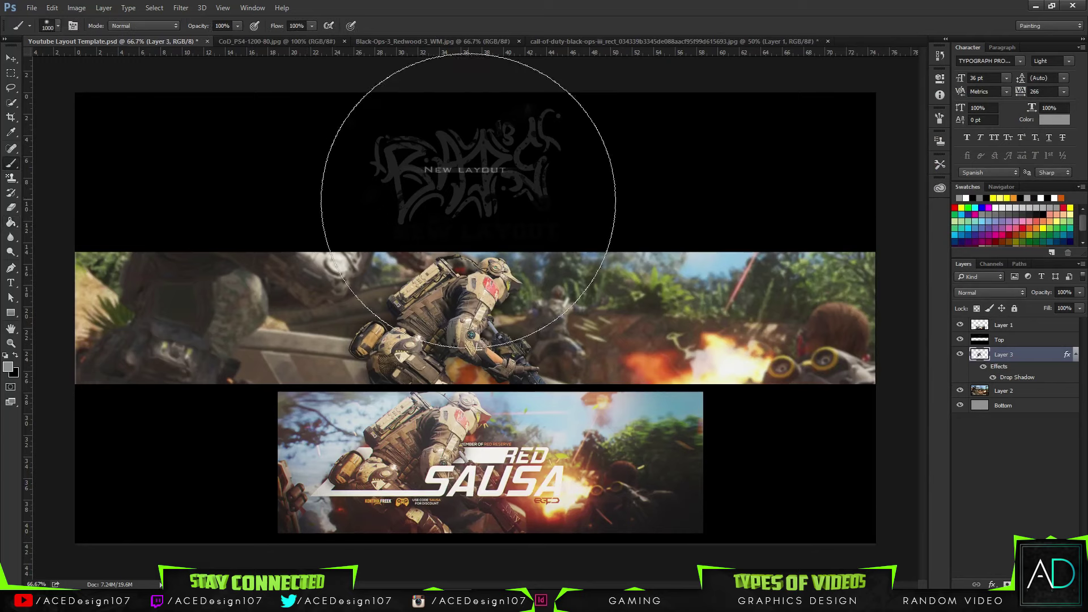
left_click(49, 26)
left_click(357, 5)
left_click(1040, 391)
left_click(1073, 356)
left_click(1068, 360)
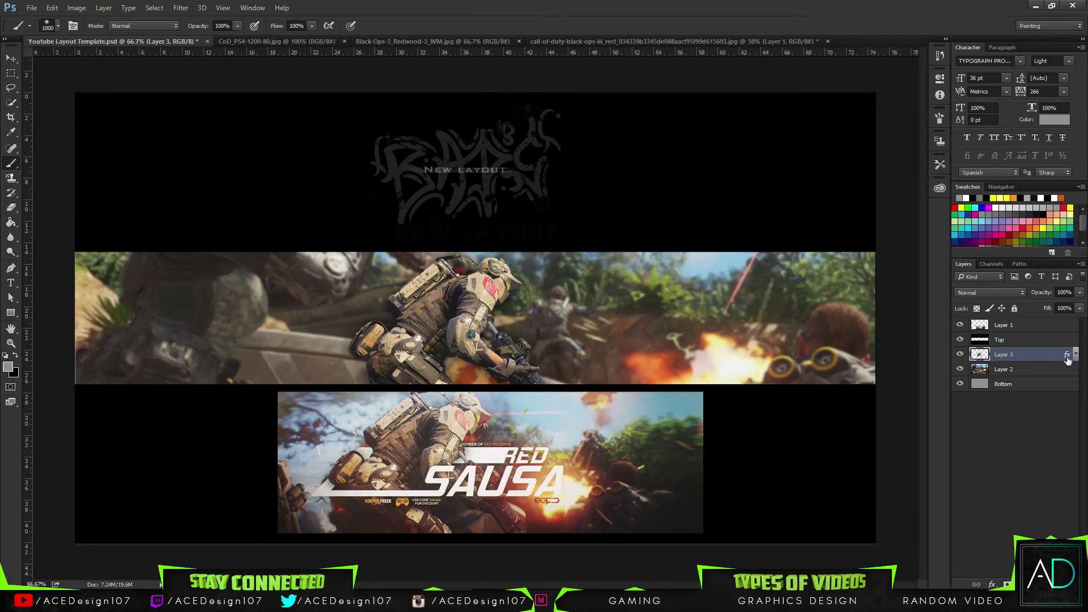
left_click(961, 369)
left_click(960, 369)
Rename Layer 2 to Right.
left_click(1005, 370)
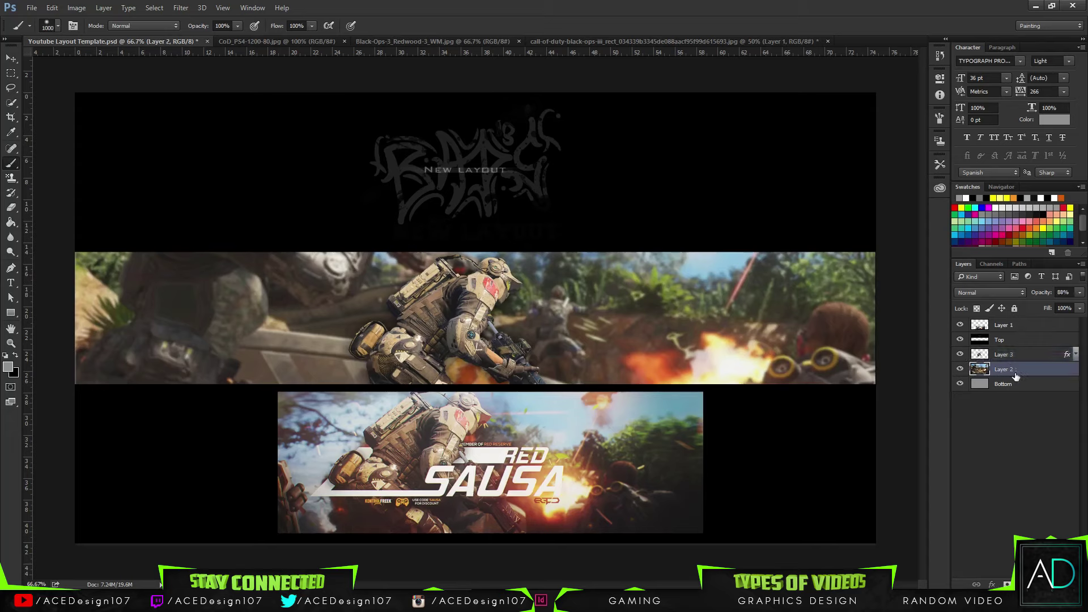
double_click(1012, 373)
key("Return")
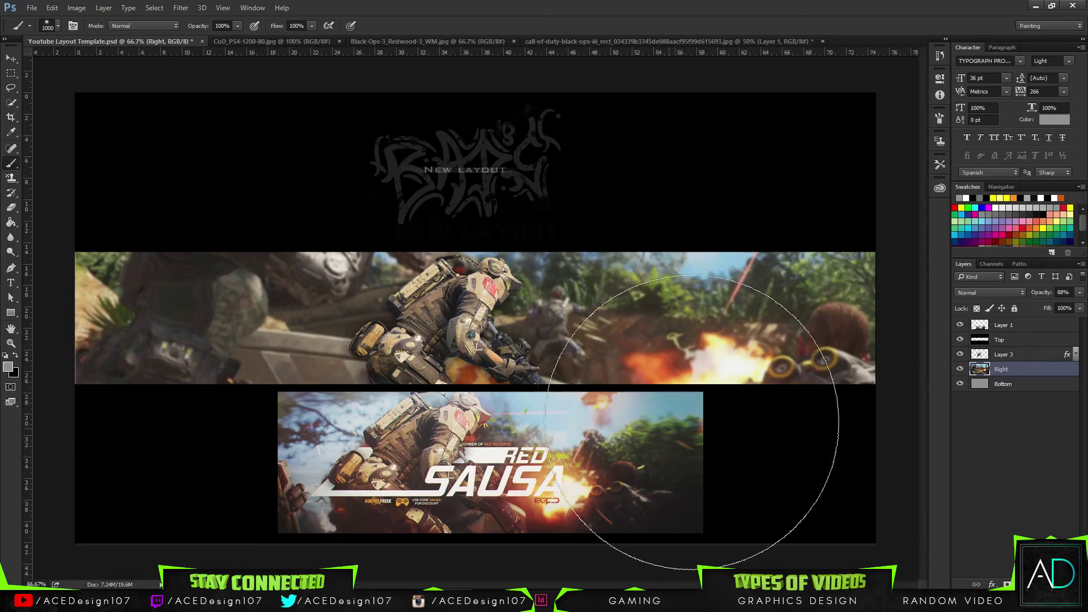
left_click(10, 62)
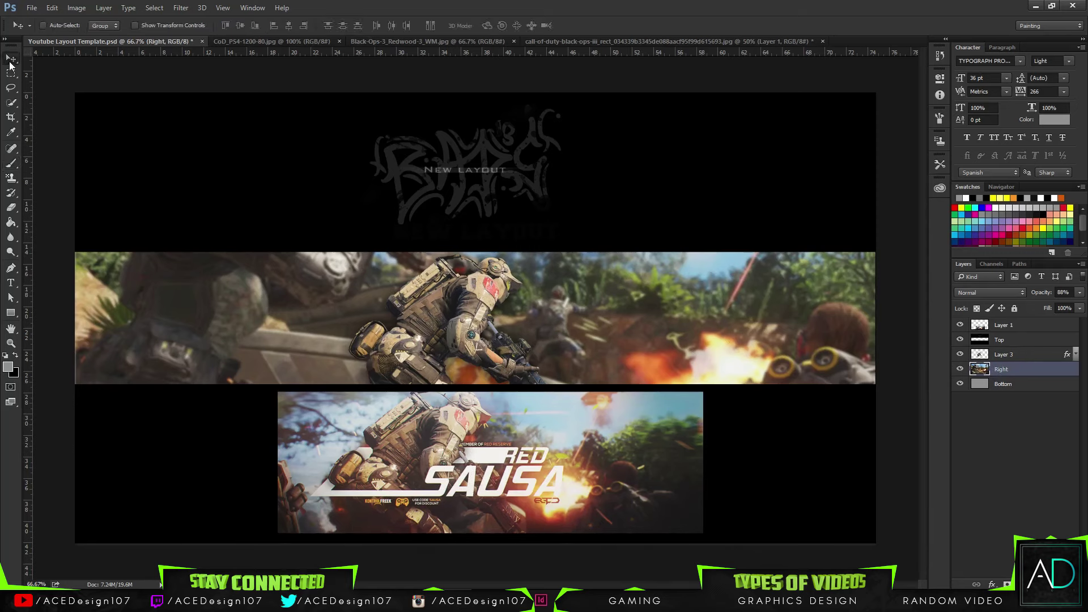
Erase the Right layer's left end with a 201 px eraser.
key("e")
left_click(56, 25)
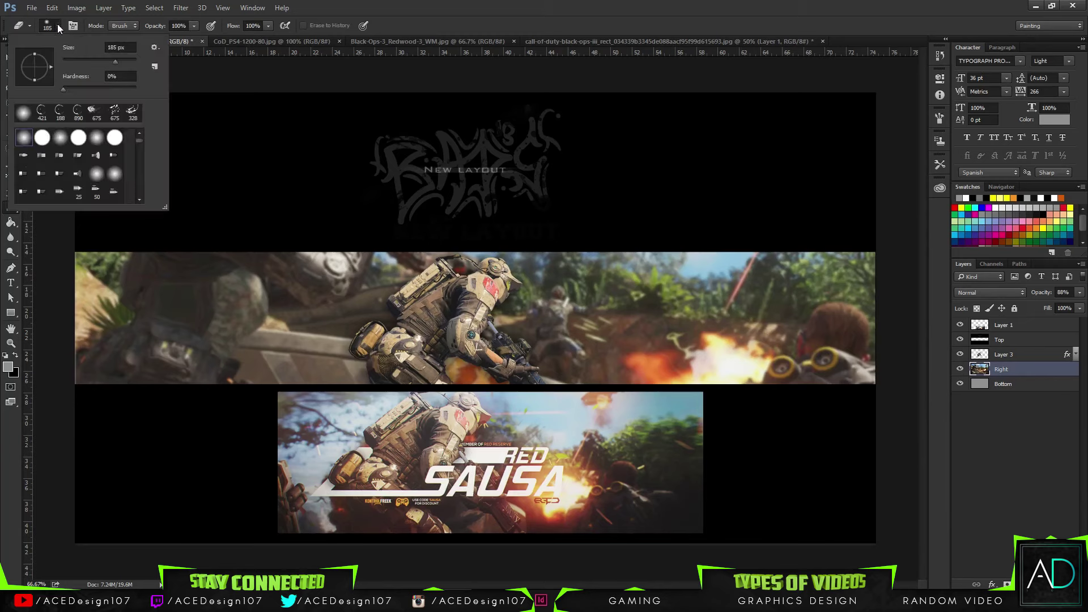
left_click(57, 25)
left_click(58, 25)
left_click_drag(115, 61, 118, 61)
left_click(73, 250)
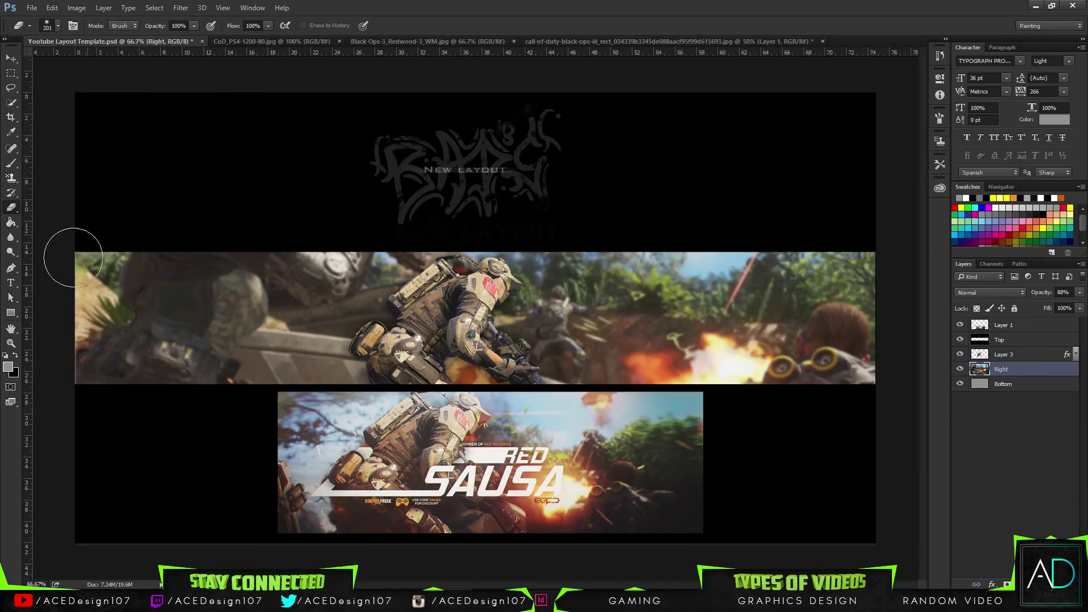
mouse_move(74, 250)
left_mouse_down()
mouse_move(109, 225)
mouse_move(63, 368)
mouse_move(83, 398)
mouse_move(224, 227)
mouse_move(291, 234)
mouse_move(156, 433)
mouse_move(298, 302)
mouse_move(368, 255)
mouse_move(258, 414)
mouse_move(407, 217)
mouse_move(279, 413)
mouse_move(436, 202)
mouse_move(468, 199)
mouse_move(407, 252)
mouse_move(438, 234)
mouse_move(407, 273)
mouse_move(415, 237)
mouse_move(355, 378)
left_mouse_up()
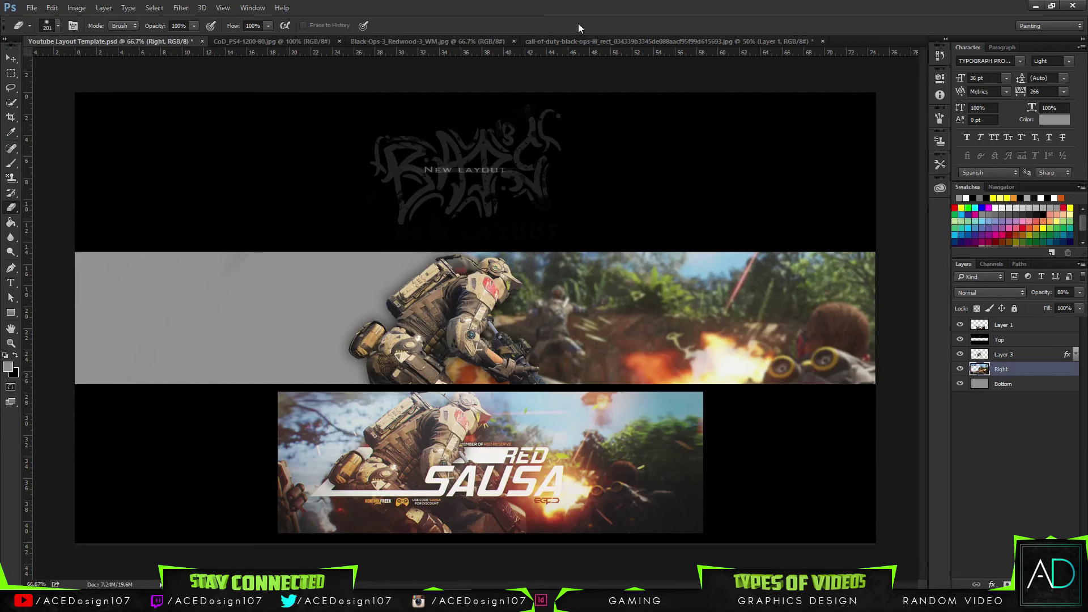
Drag the Black Ops 3 forest image into the banner and scale it to about 66% on the left.
left_click(546, 42)
left_click(450, 41)
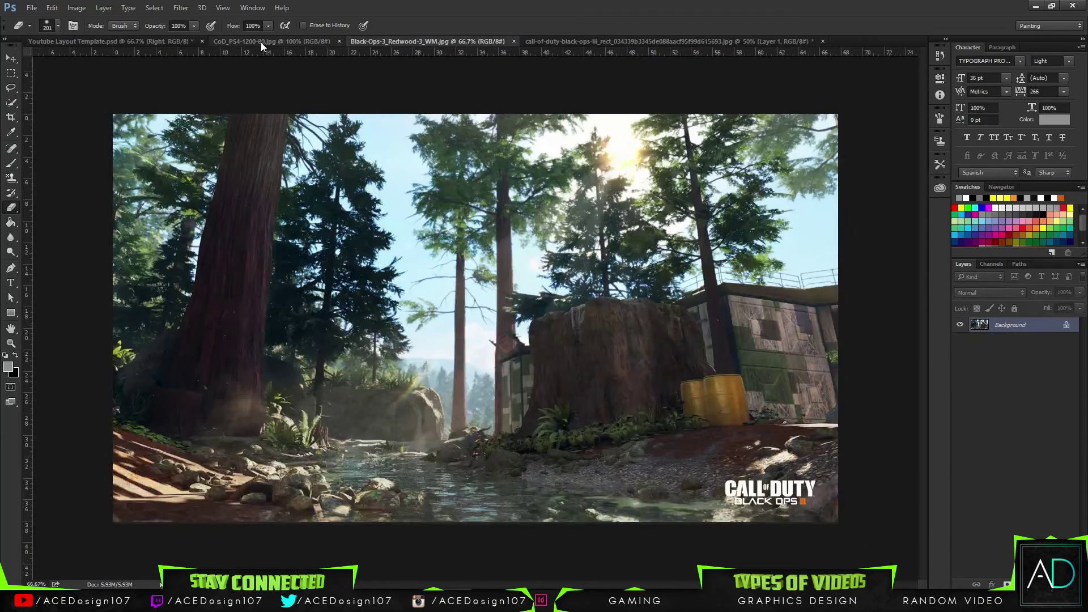
key("v")
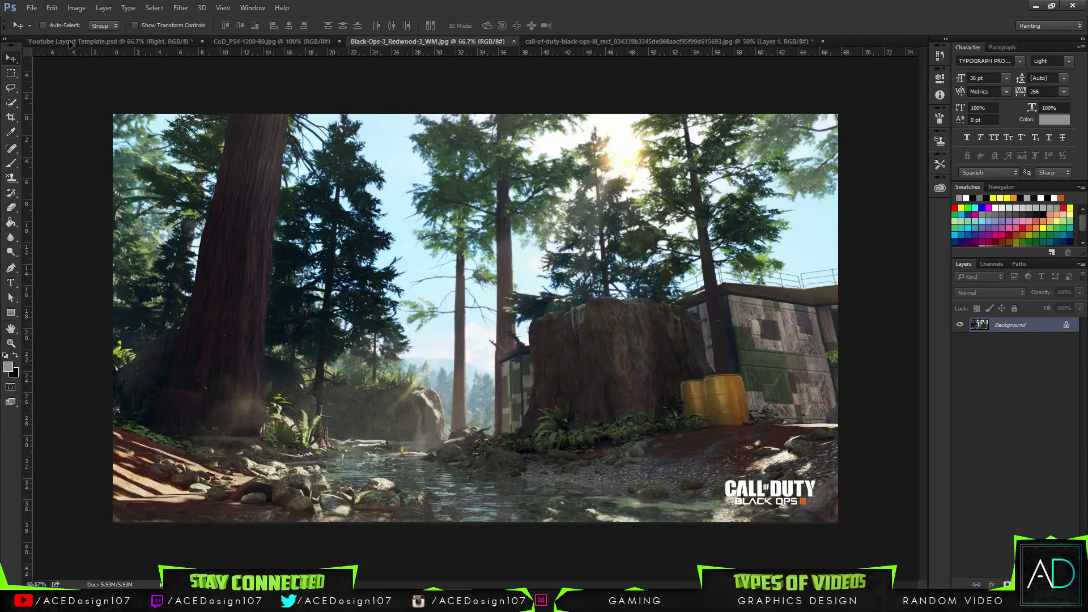
left_click_drag(69, 42, 418, 272)
key("ctrl+t")
left_click_drag(505, 117, 452, 165)
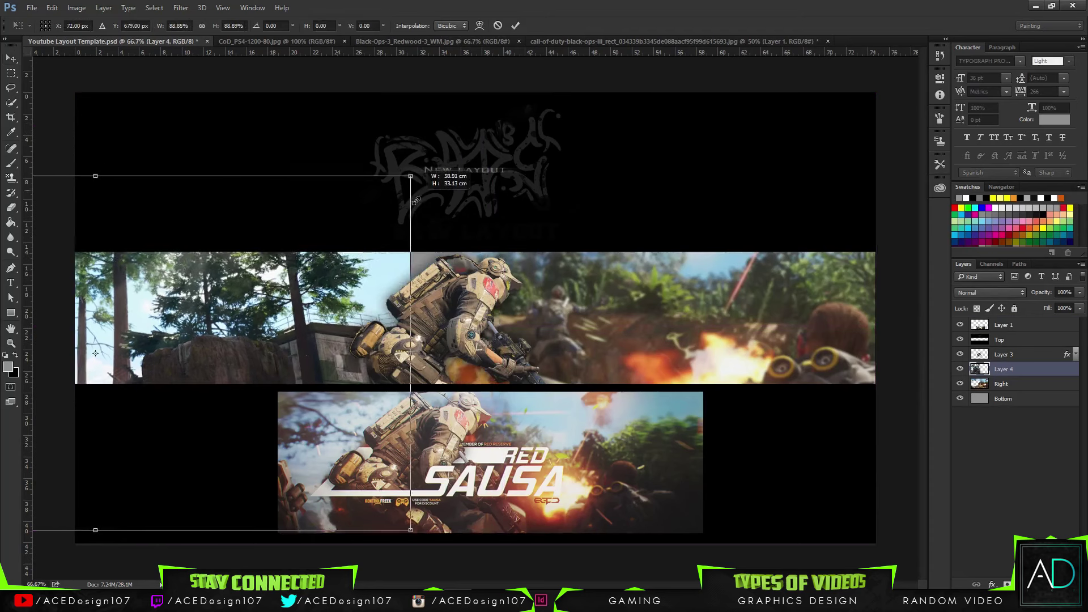
left_click_drag(340, 323, 538, 319)
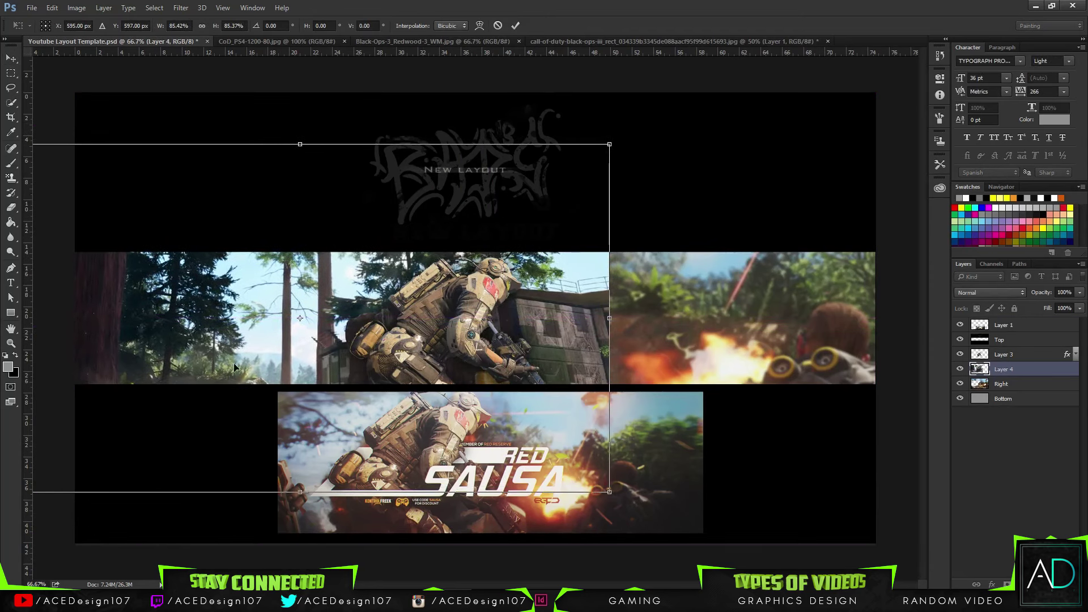
left_click_drag(610, 492, 469, 413)
left_click_drag(358, 315, 377, 368)
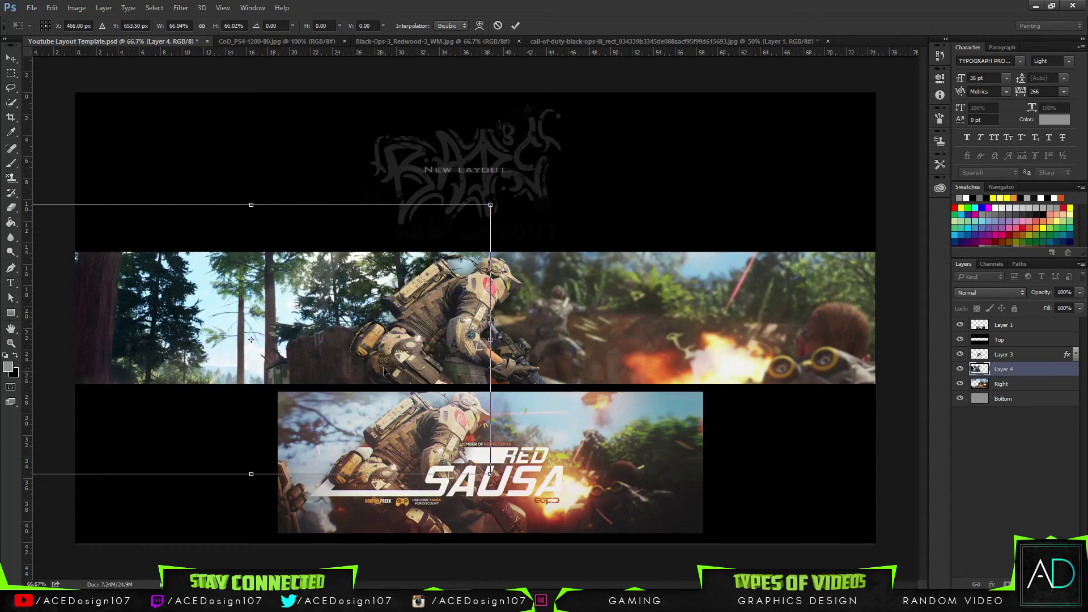
key("Return")
Erase the forest image over the soldier's hands and above his helmet.
key("e")
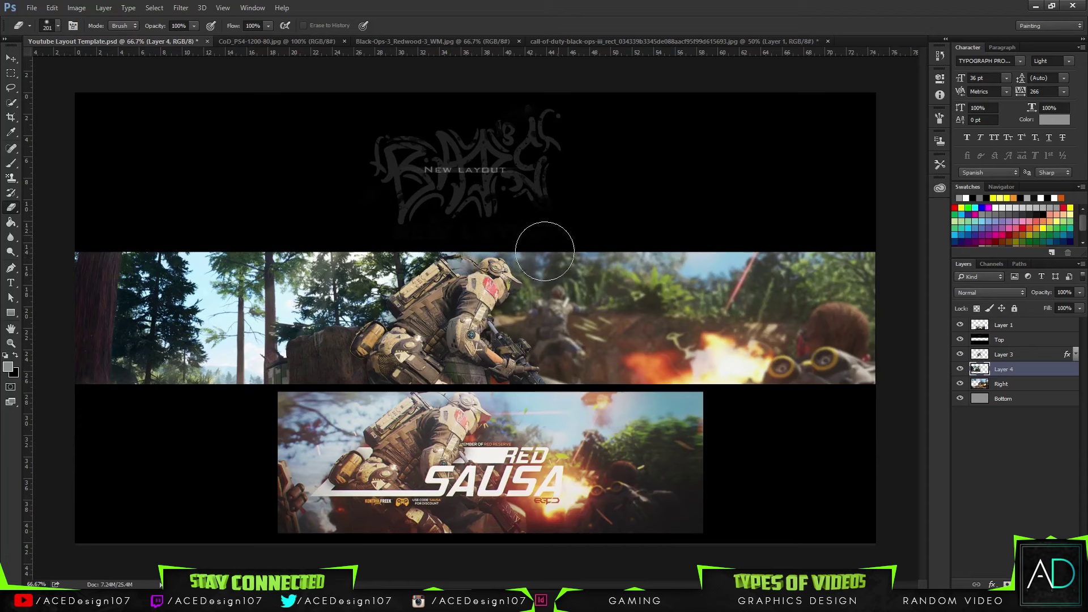
mouse_move(493, 357)
left_mouse_down()
mouse_move(506, 389)
mouse_move(462, 371)
left_mouse_up()
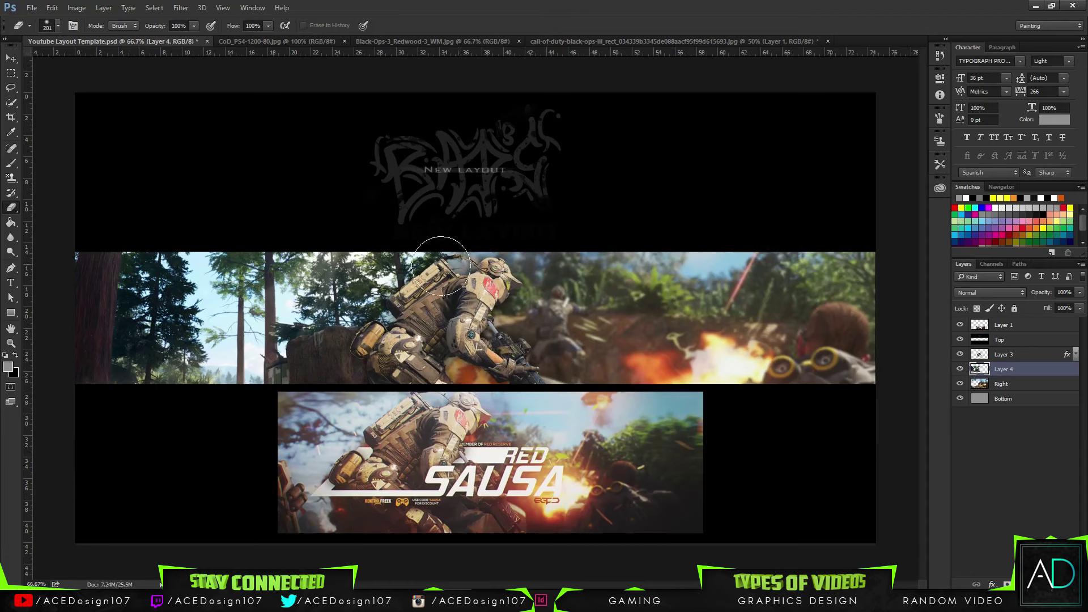
left_click(473, 267)
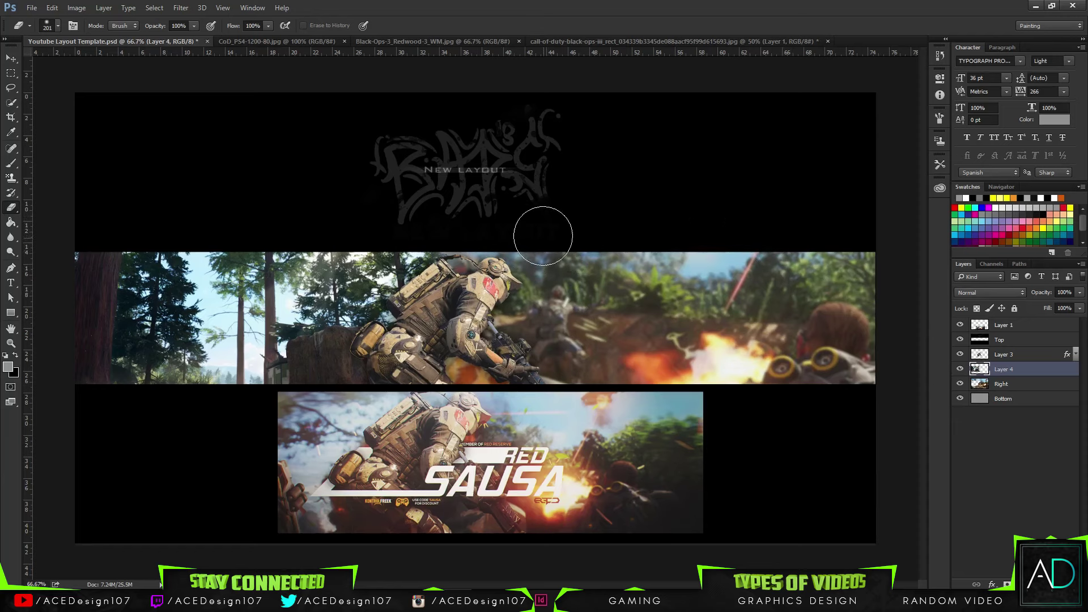
left_click(10, 62)
Rename the forest layer 'Left Image' and the battle layer 'Right Image'.
double_click(1004, 370)
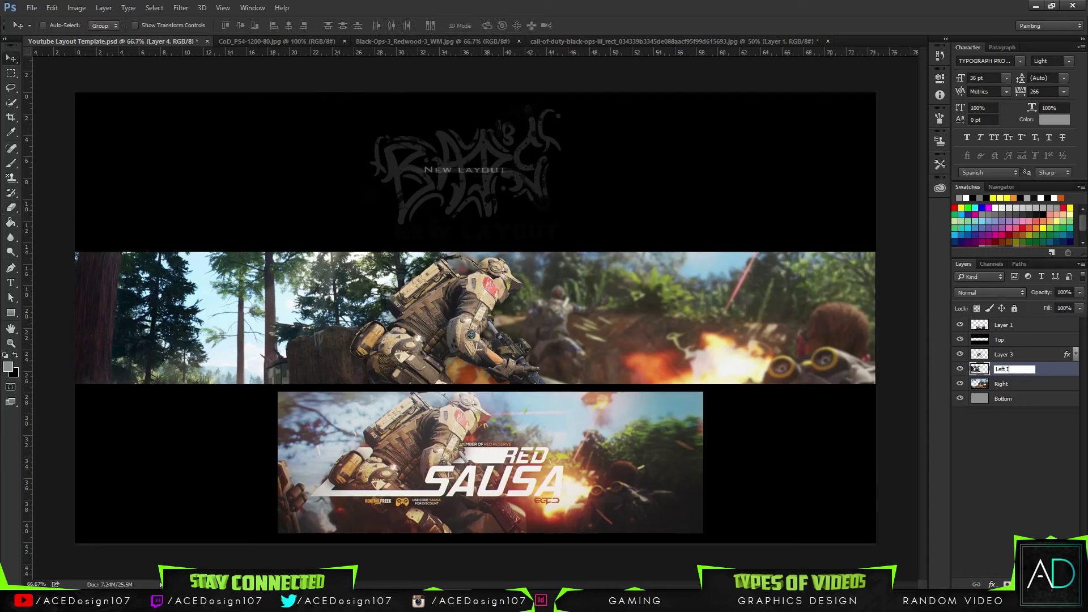
type("Left Image")
key("Return")
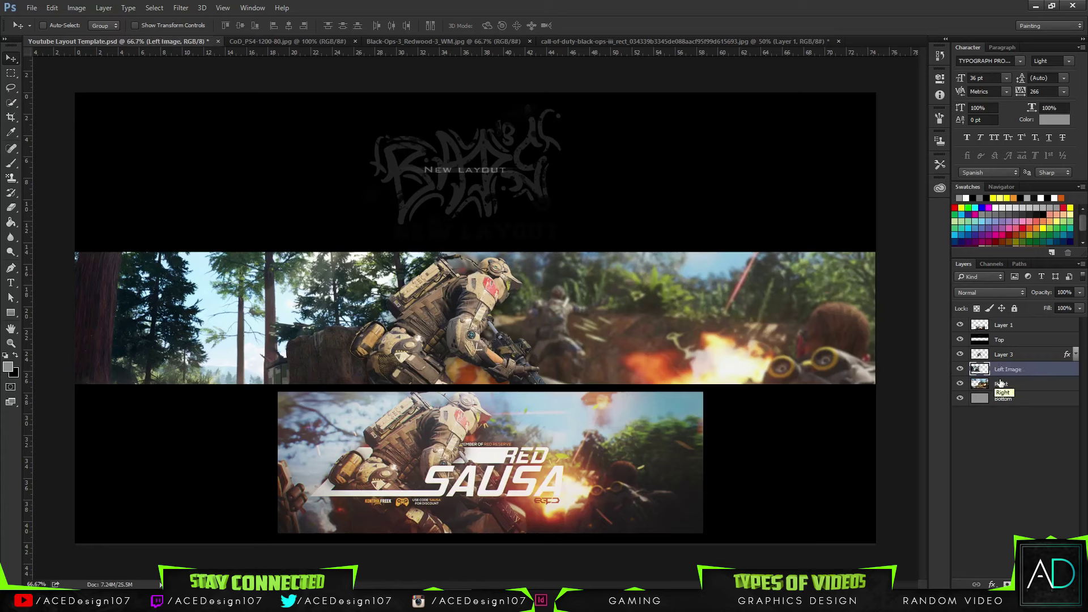
double_click(1026, 385)
type("Right Ima")
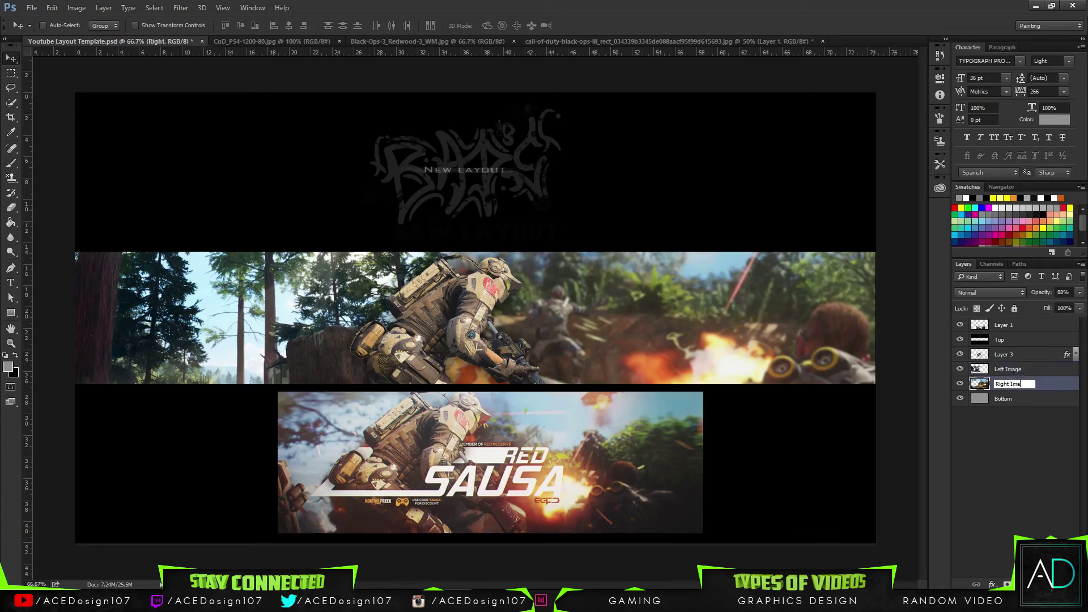
type("ge")
key("Return")
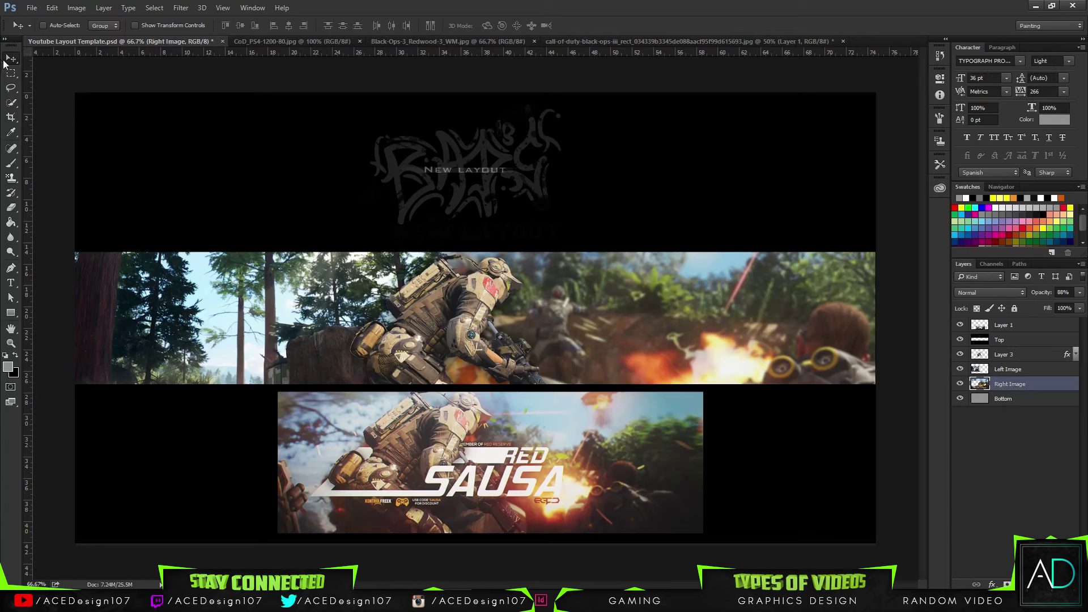
Reset colours to black and white, view at 100%, and select the Left Image layer.
left_click(5, 355)
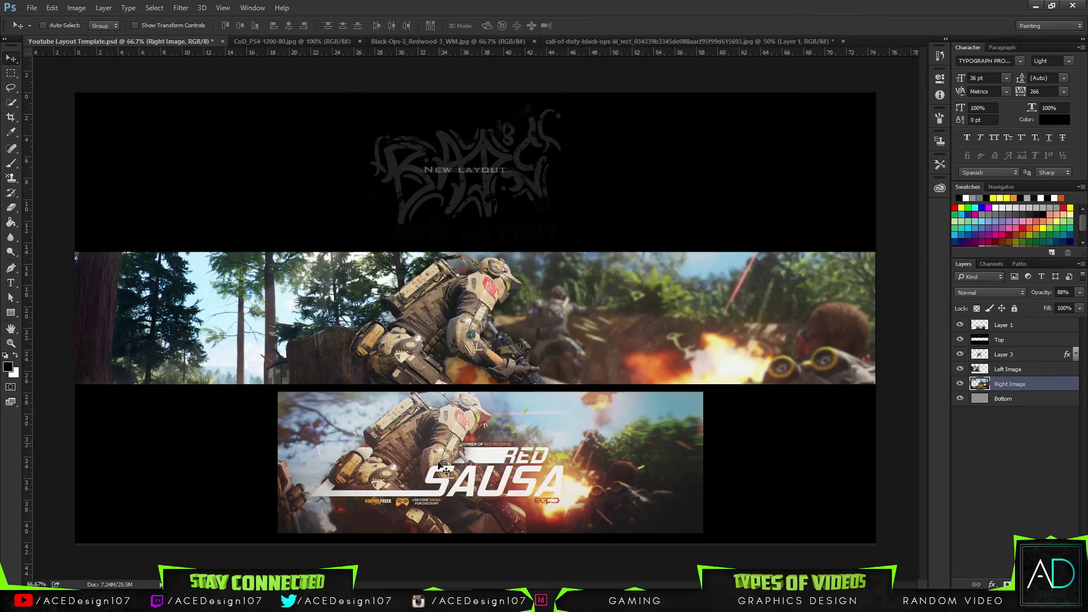
key("ctrl+plus")
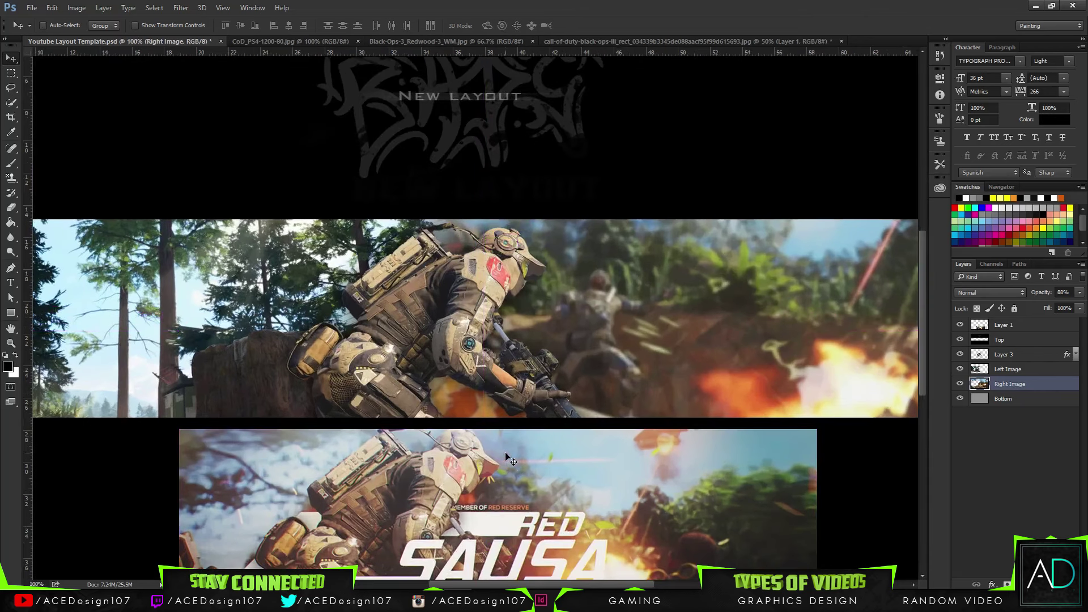
scroll(917, 376, "down", 3)
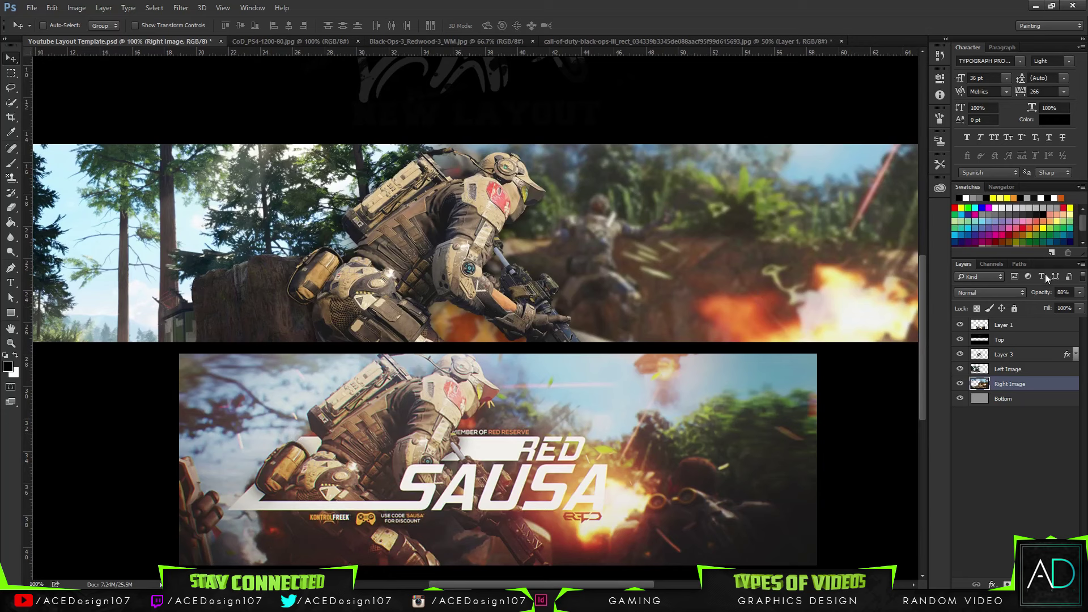
left_click(1047, 358)
left_click(1020, 369)
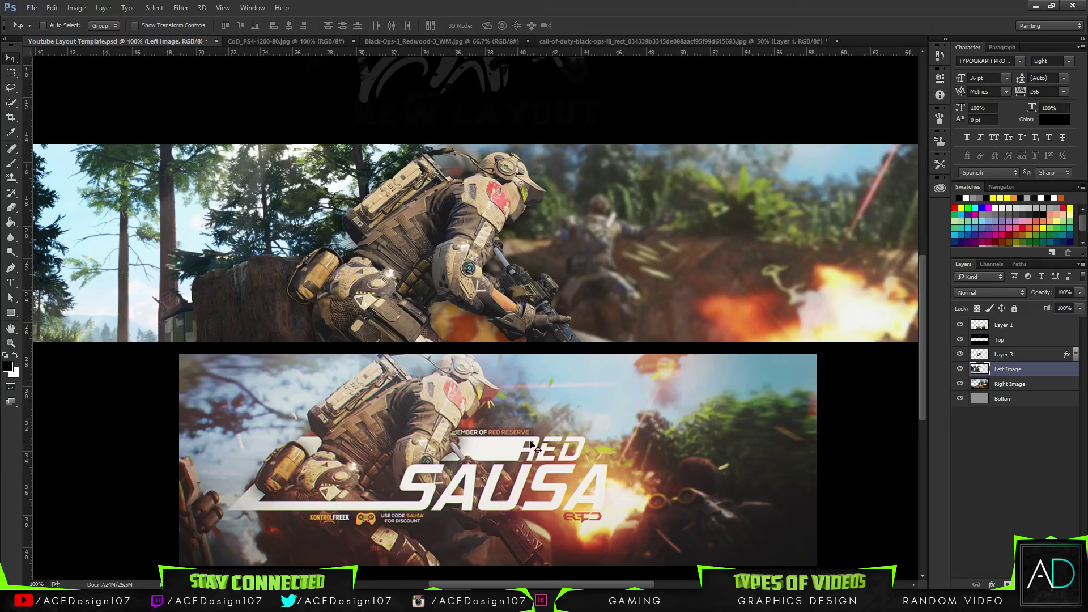
Add a new layer and set the text font to Bebas Neue Regular.
key("ctrl+shift+alt+n")
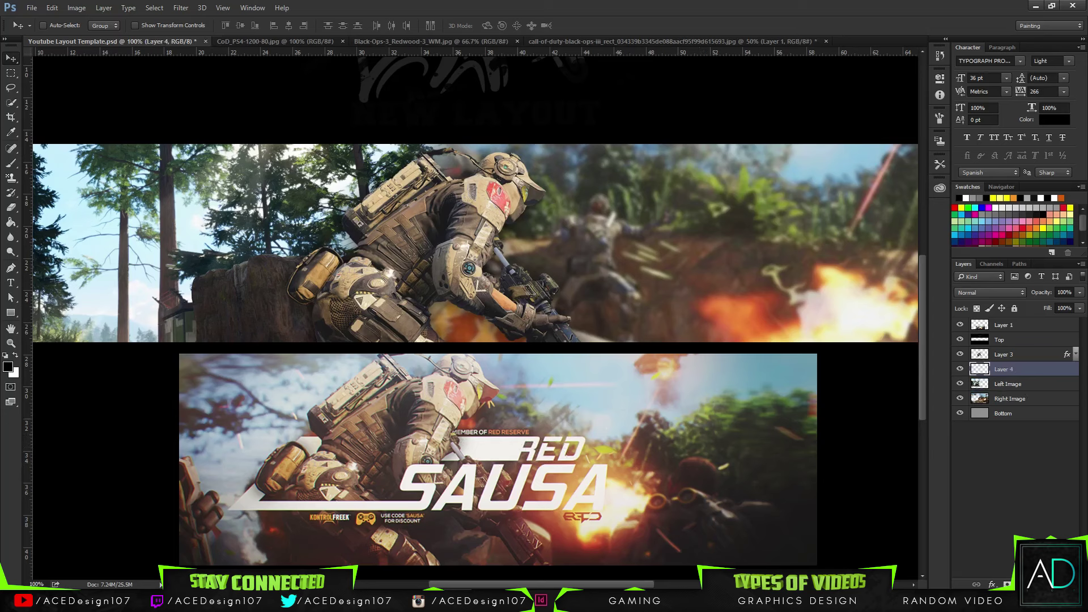
key("t")
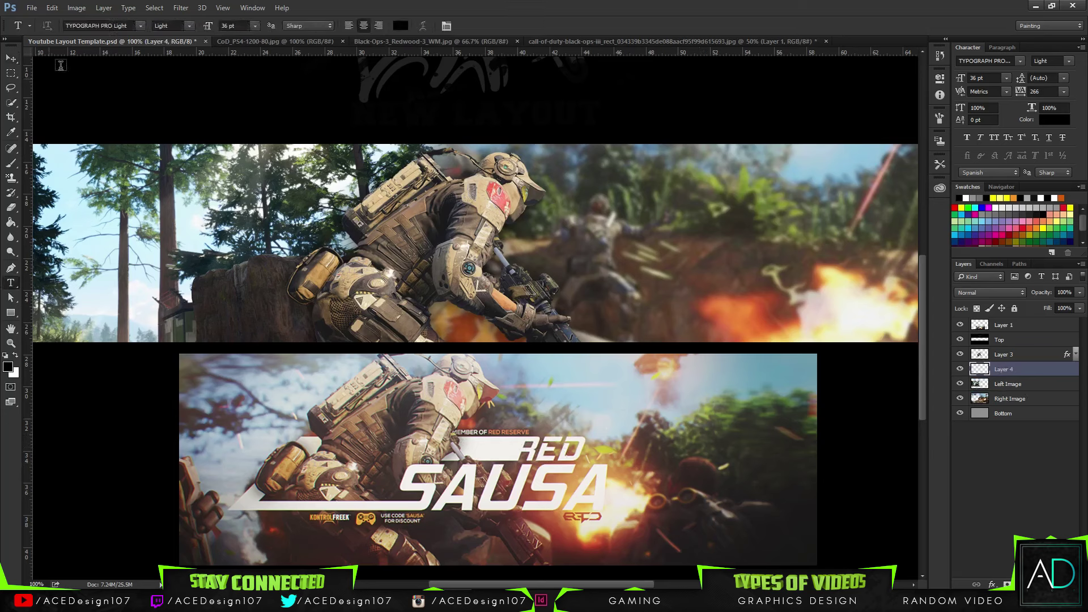
left_click(129, 26)
type("bebas")
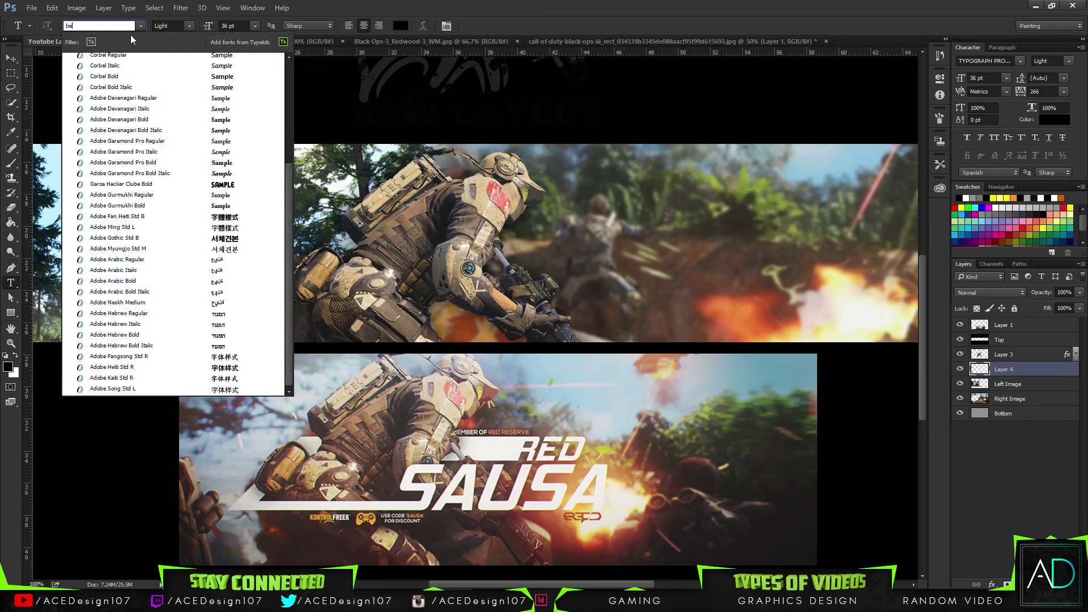
key("Return")
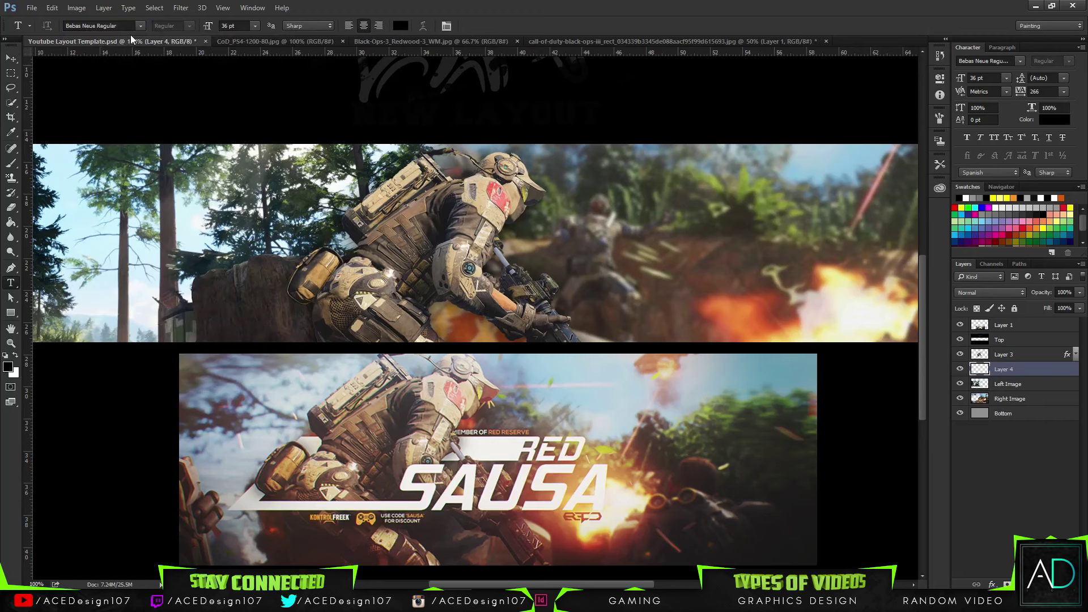
Type RED in white on the banner and commit it.
left_click(402, 29)
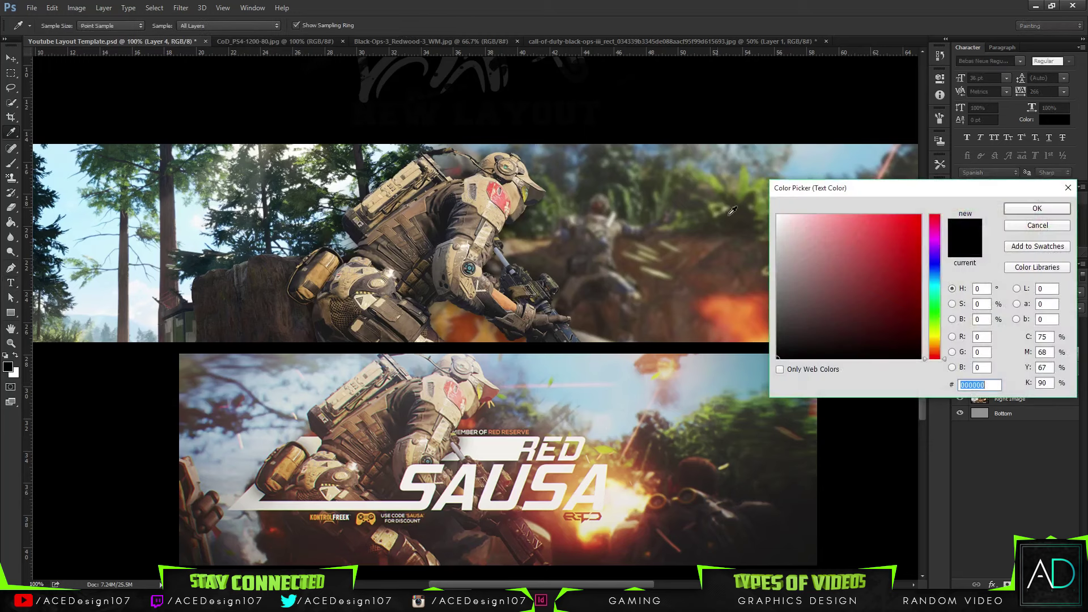
left_click_drag(787, 226, 697, 174)
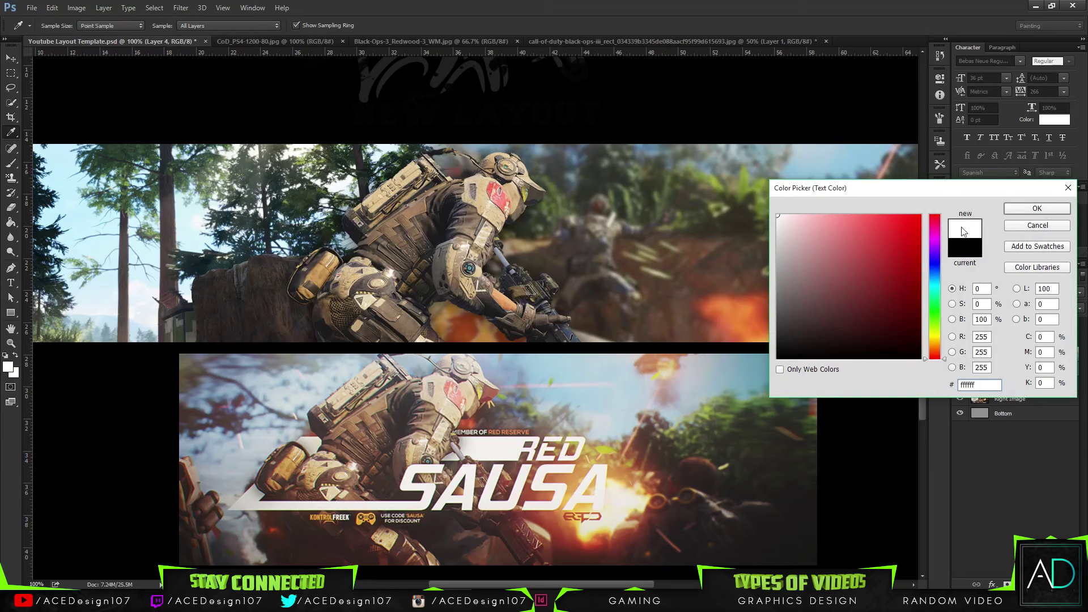
left_click(1038, 209)
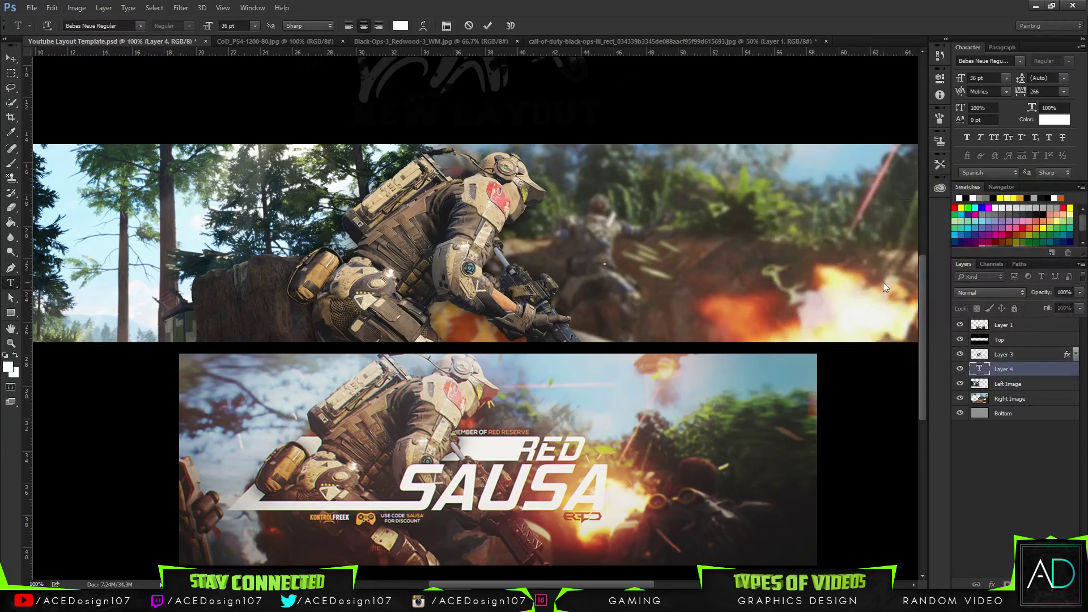
type("RED")
key("ctrl+Return")
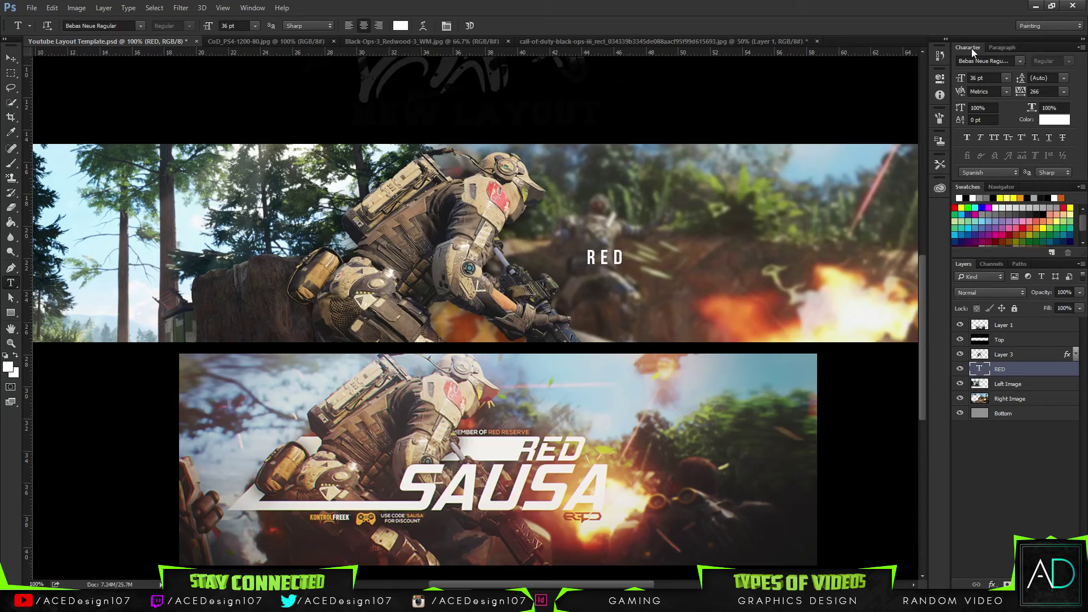
left_click(252, 7)
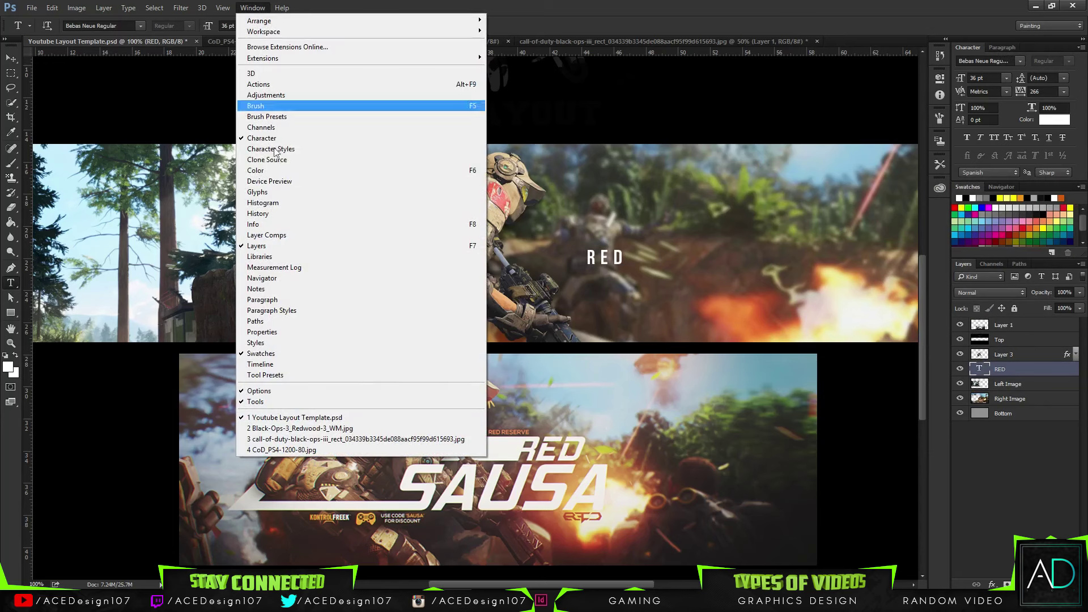
left_click(1037, 51)
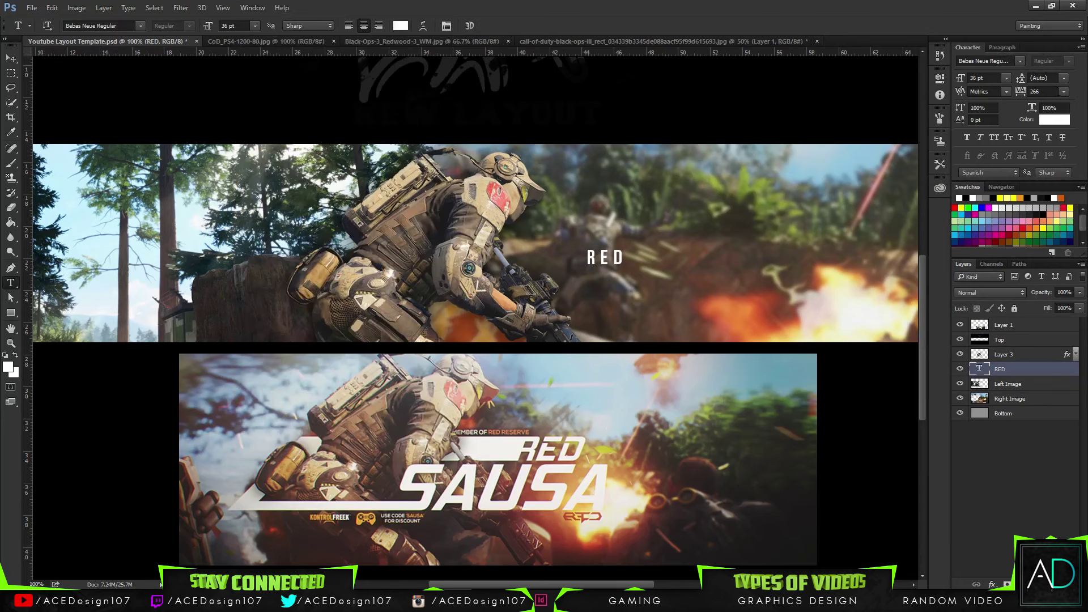
Set RED's letter spacing to 50.
left_click(1064, 91)
left_click(1045, 272)
left_click(1064, 91)
left_click(1046, 237)
Enlarge RED and move it left beside the soldier.
key("ctrl+t")
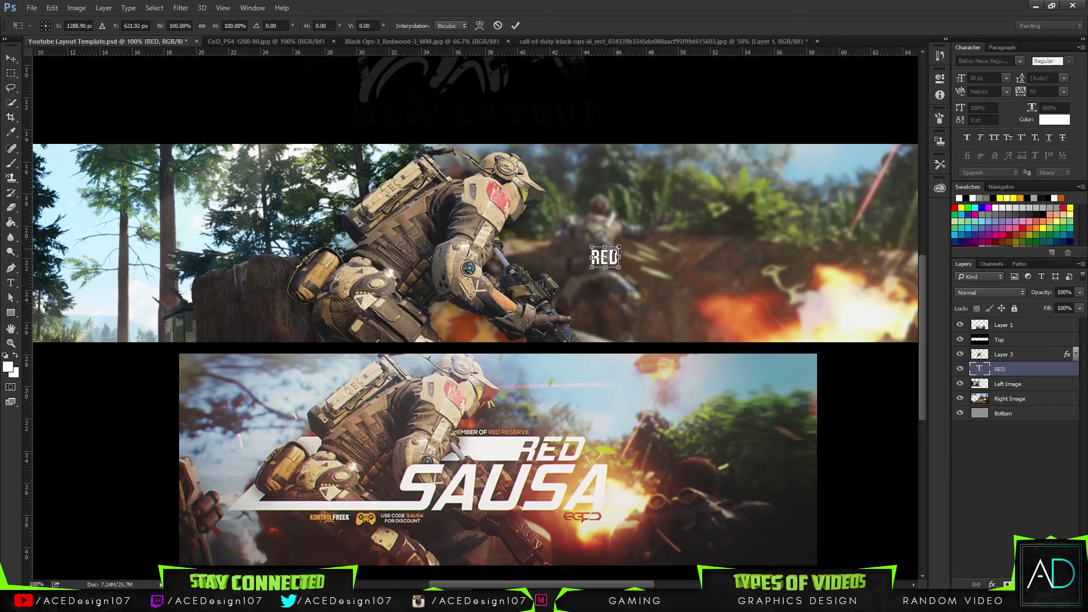
left_click_drag(616, 250, 679, 212)
key("Return")
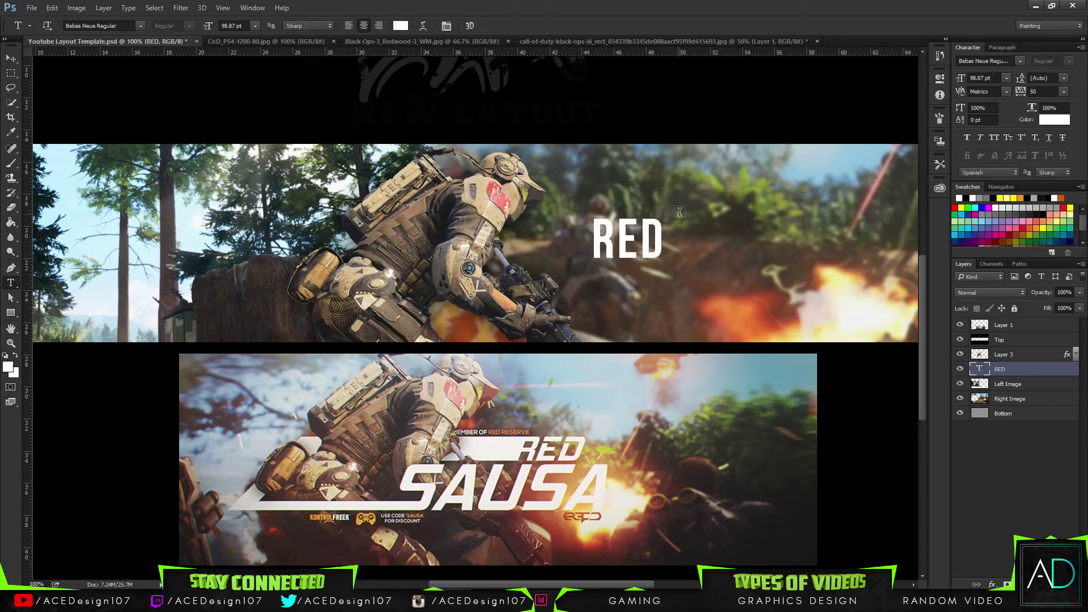
key("v")
left_click_drag(657, 248, 588, 254)
key("ctrl+t")
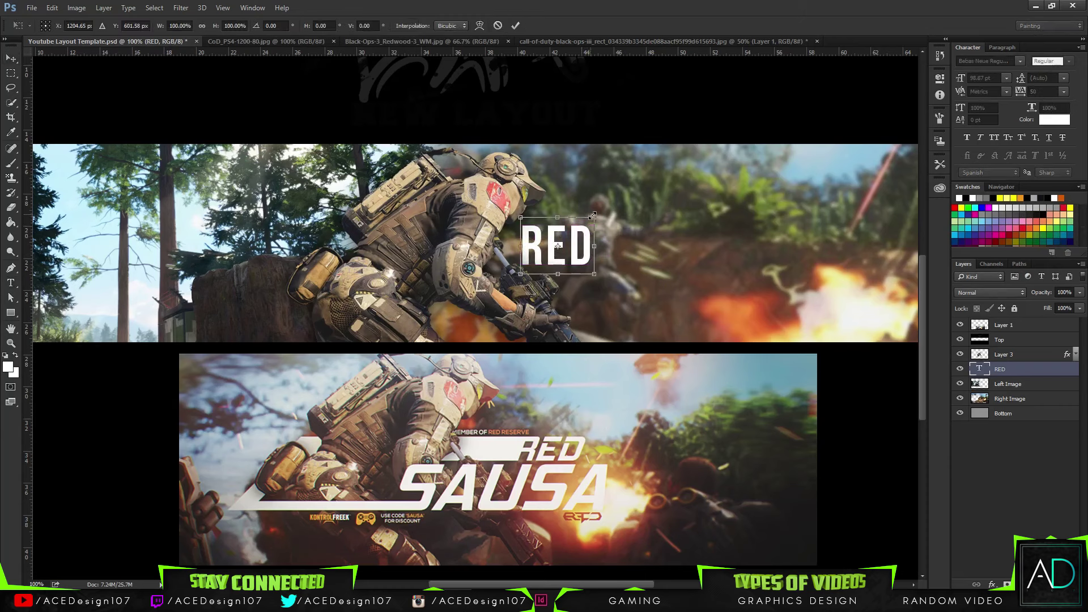
left_click_drag(592, 216, 586, 239)
key("Return")
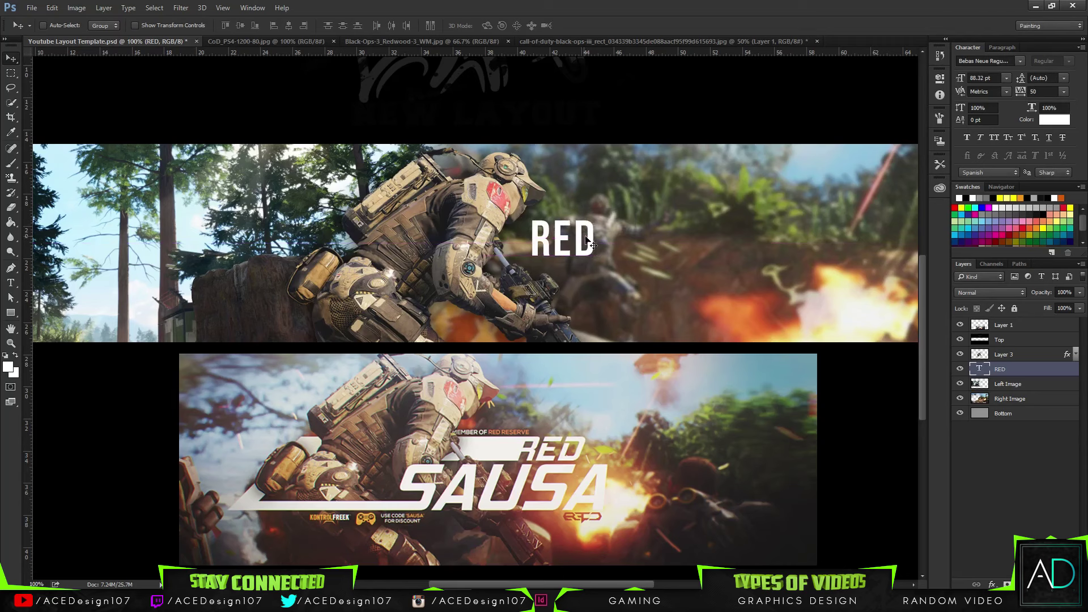
Skew RED to -13° so it slants like italics.
key("ctrl+t")
right_click(587, 238)
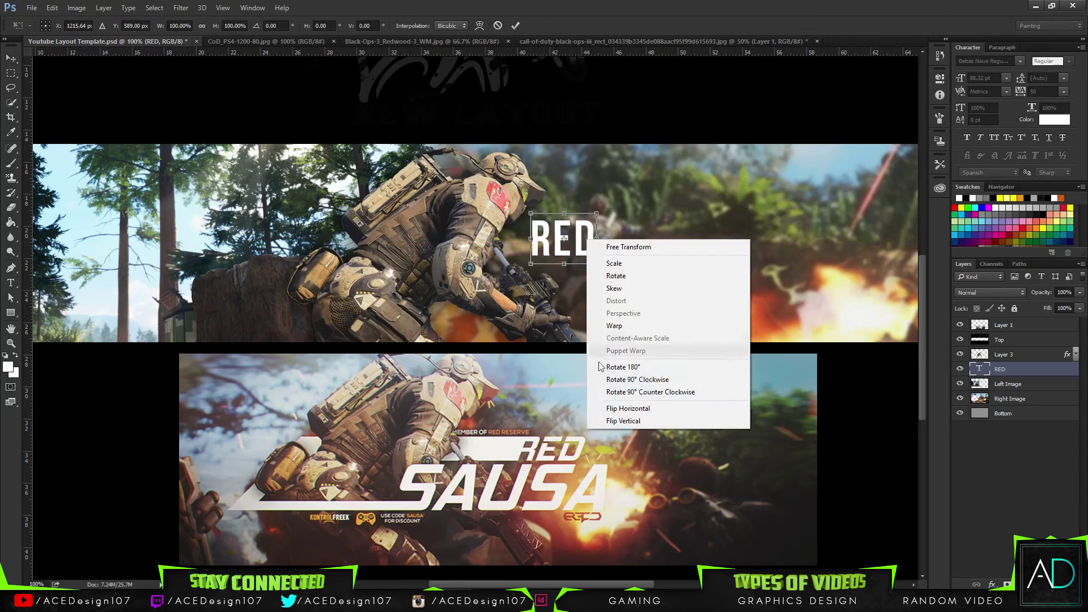
left_click(620, 288)
left_click_drag(597, 212, 608, 212)
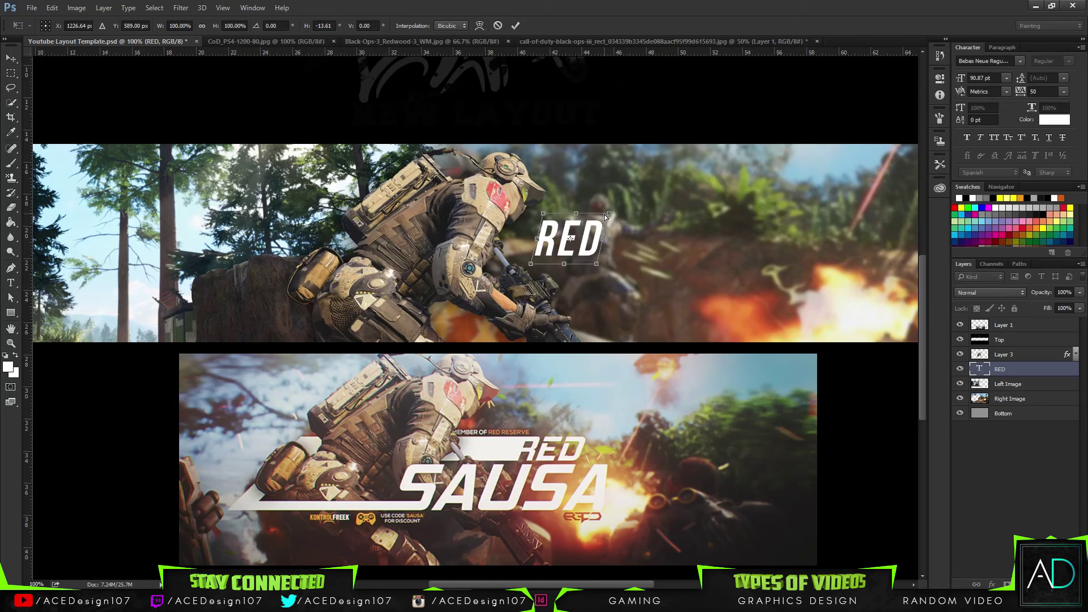
left_click_drag(332, 27, 325, 27)
key("BackSpace")
key("Return")
key("Return")
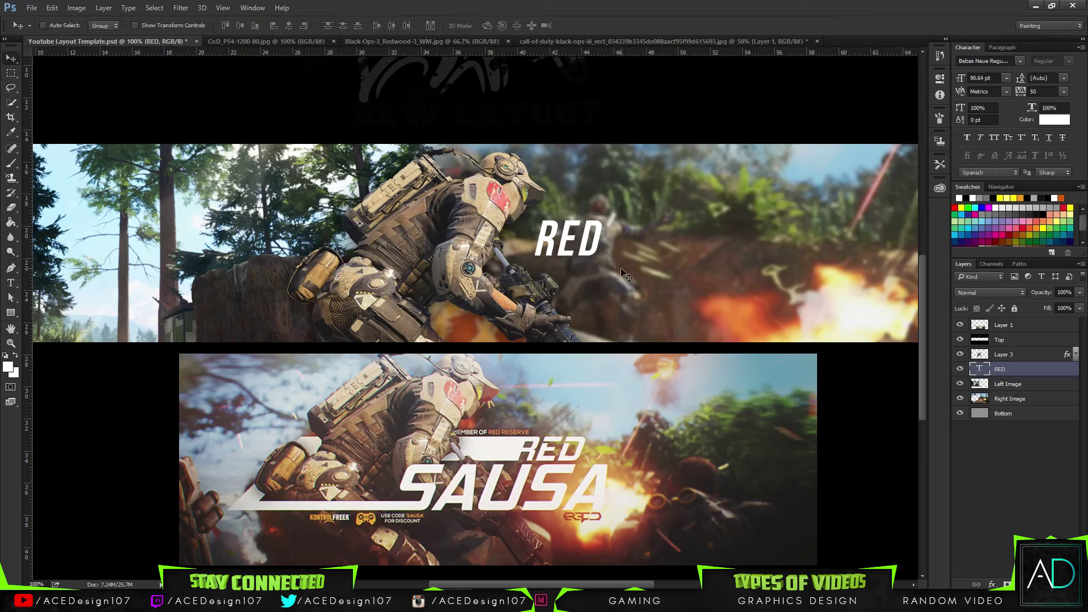
mouse_move(621, 269)
left_mouse_down()
mouse_move(608, 271)
mouse_move(632, 272)
left_mouse_up()
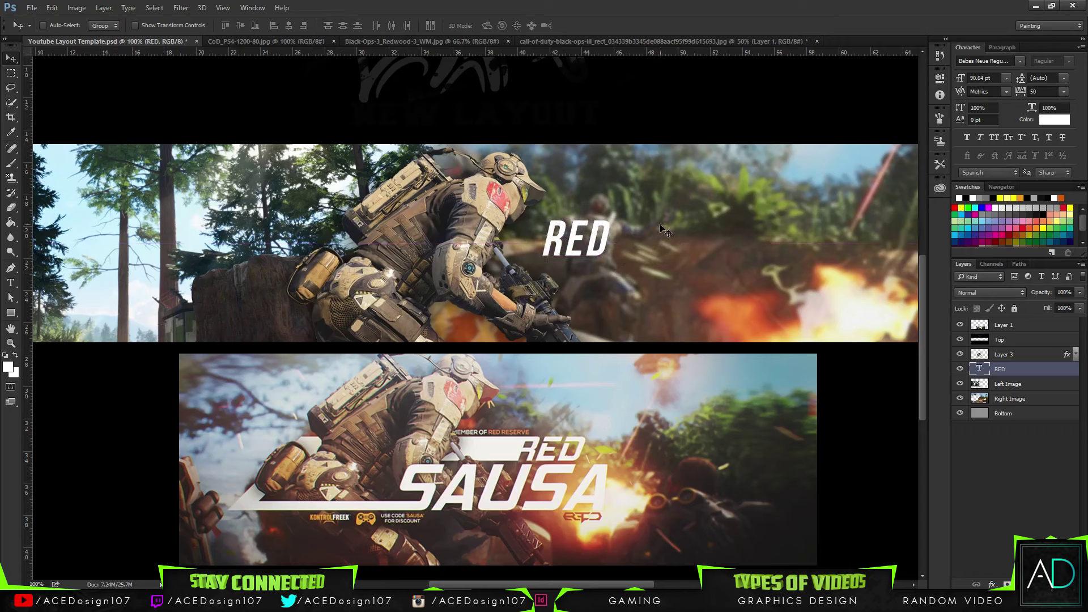
Add a new Layer 4 beneath the RED layer.
key("ctrl+shift+alt+n")
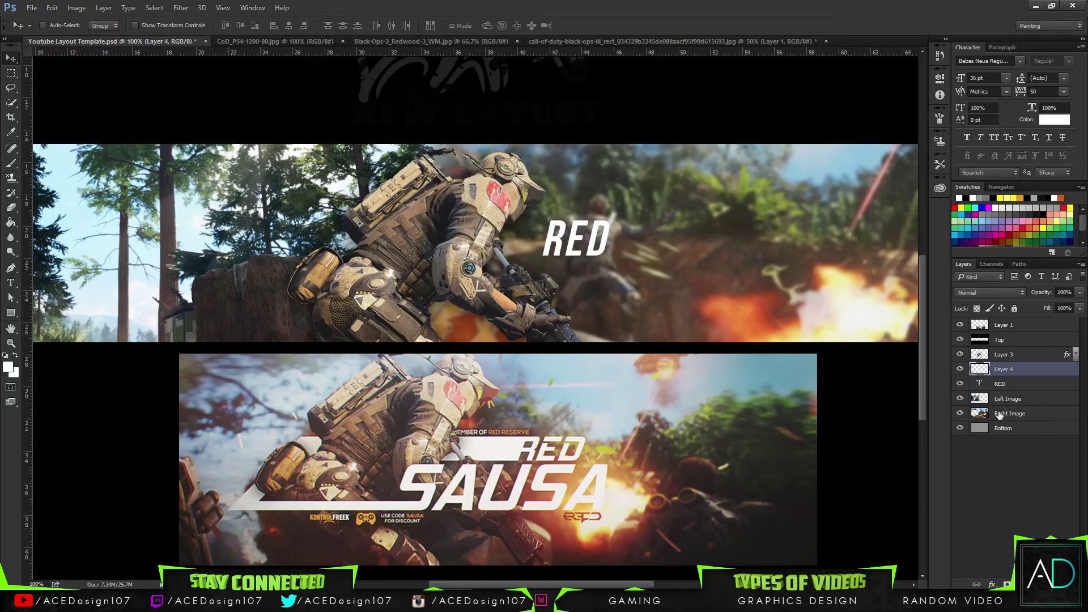
left_click_drag(1012, 369, 1013, 390)
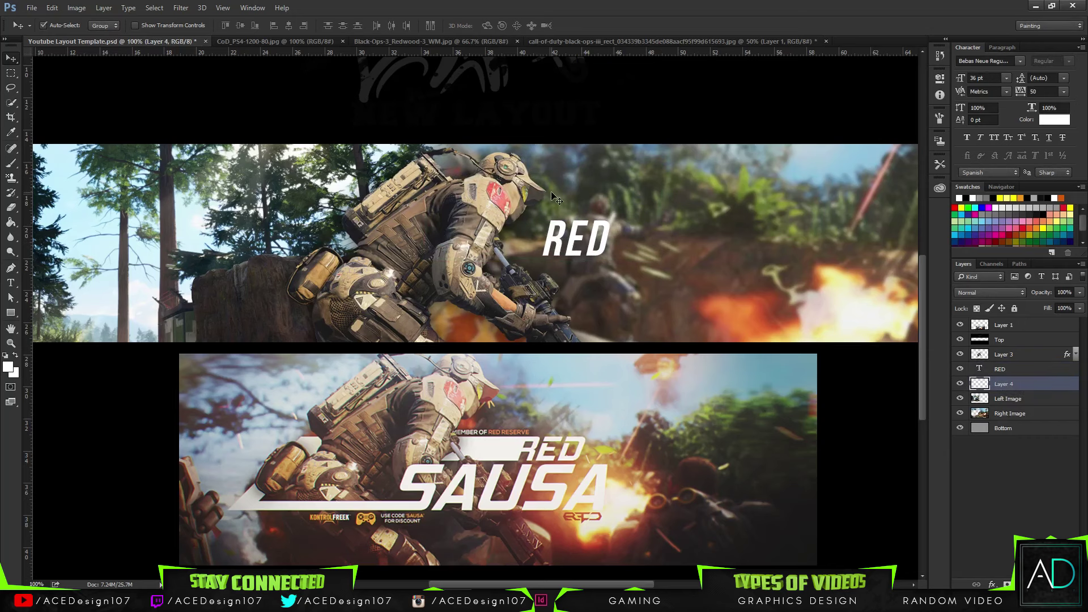
key("ctrl+plus")
key("ctrl+plus")
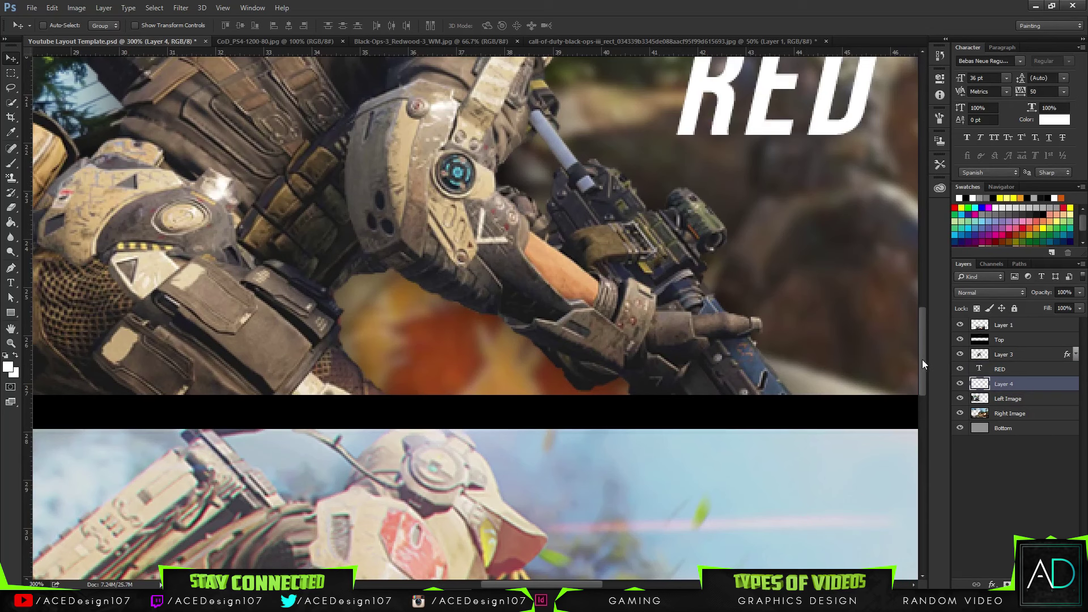
Draw a closed slanted pen path left of RED along a guide at its bottom edge.
left_click_drag(923, 364, 922, 335)
left_click_drag(573, 586, 593, 586)
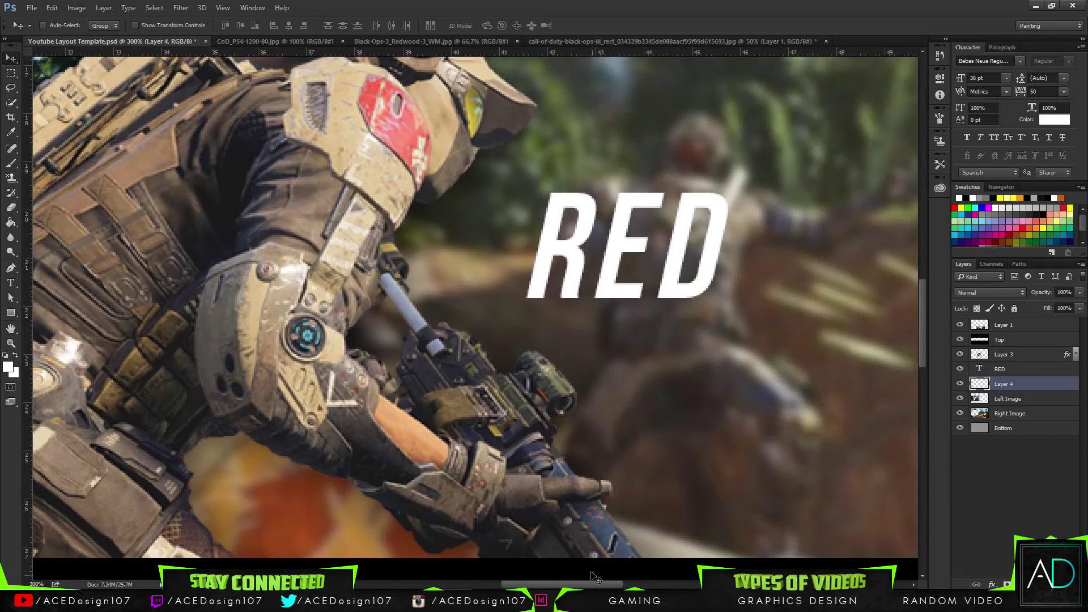
key("p")
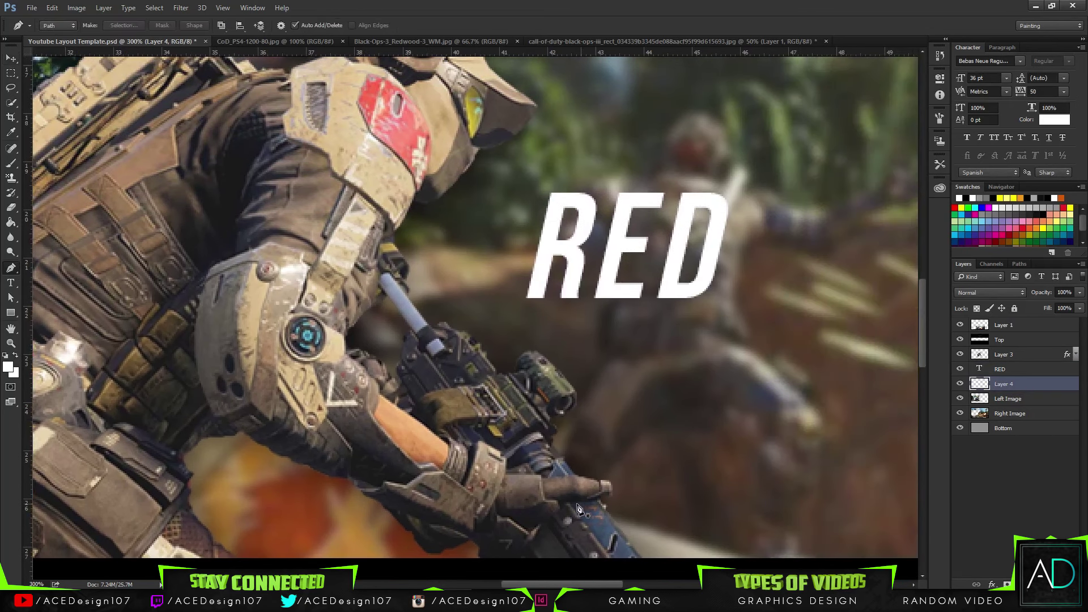
left_click(553, 193)
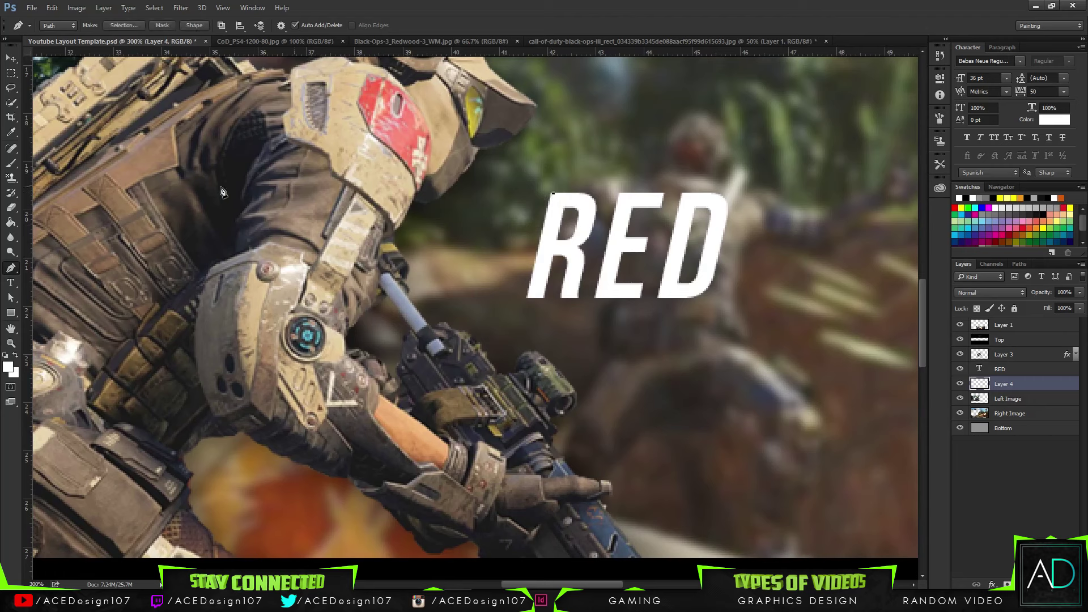
left_click(106, 193)
left_click_drag(451, 52, 441, 299)
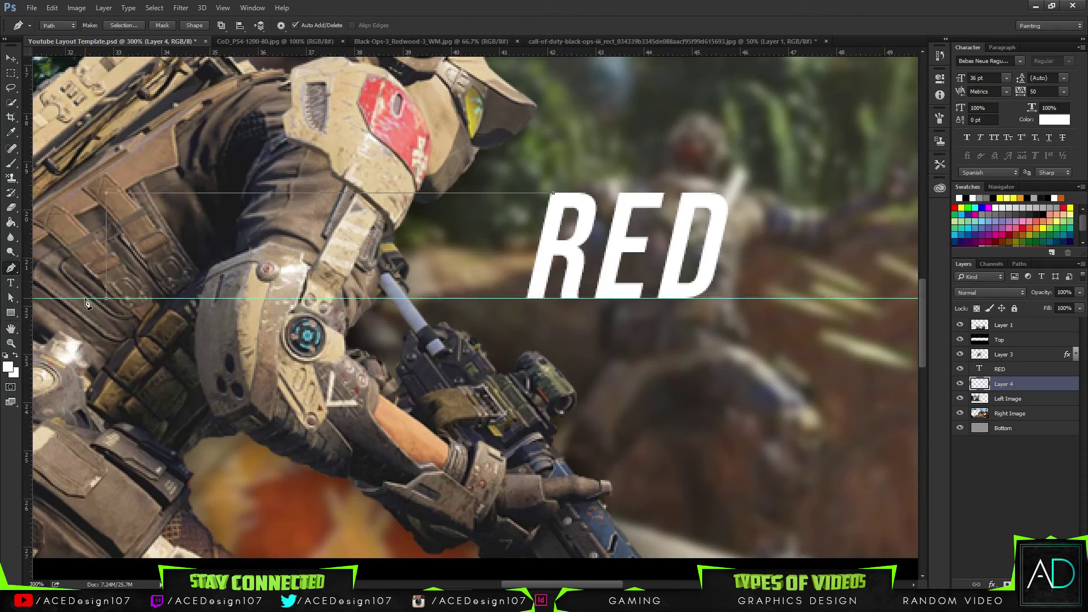
left_click(532, 297)
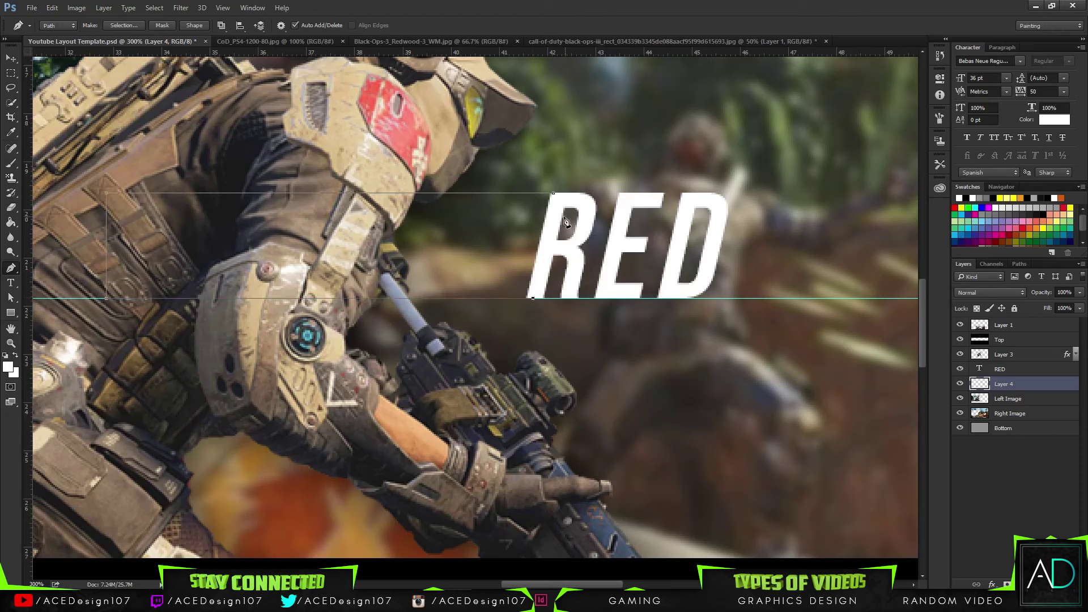
left_click(553, 193)
Turn the path into a selection, fill it white on Layer 4, and deselect.
right_click(535, 213)
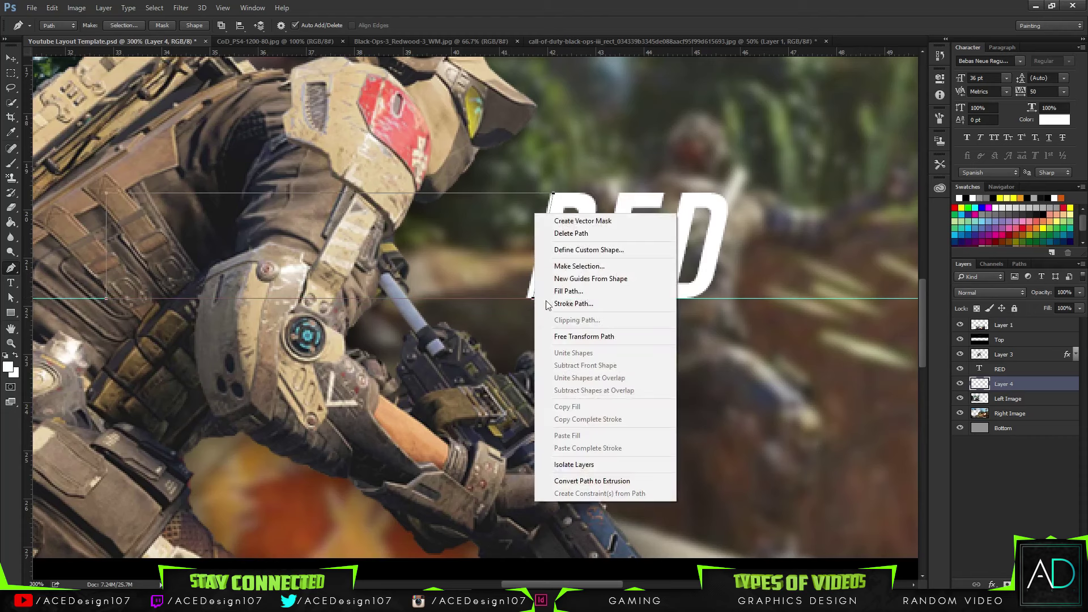
left_click(567, 266)
left_click(600, 176)
key("g")
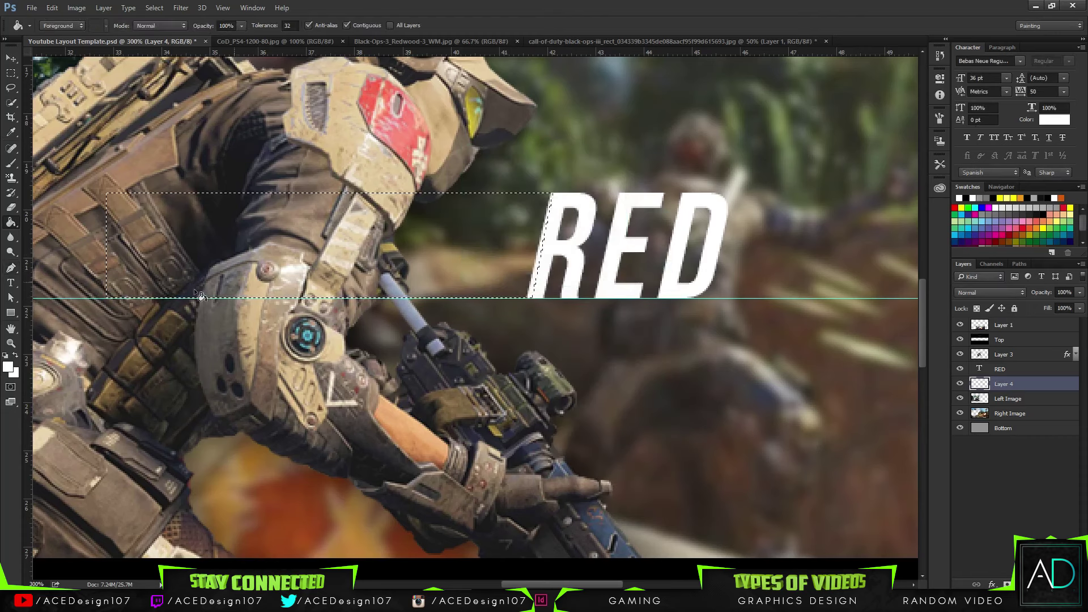
left_click(259, 246)
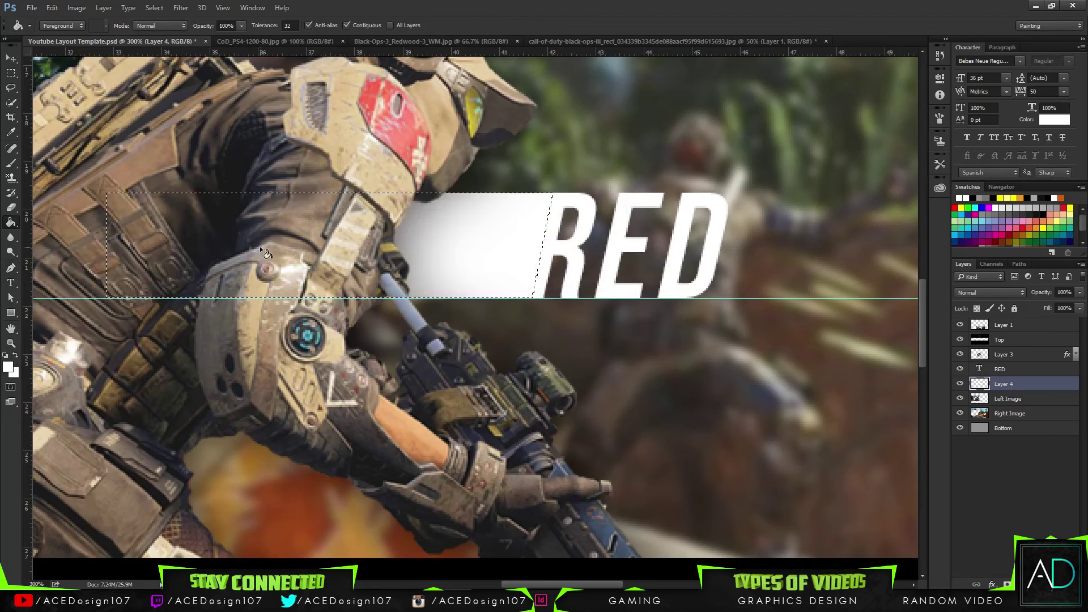
key("ctrl+d")
key("ctrl+0")
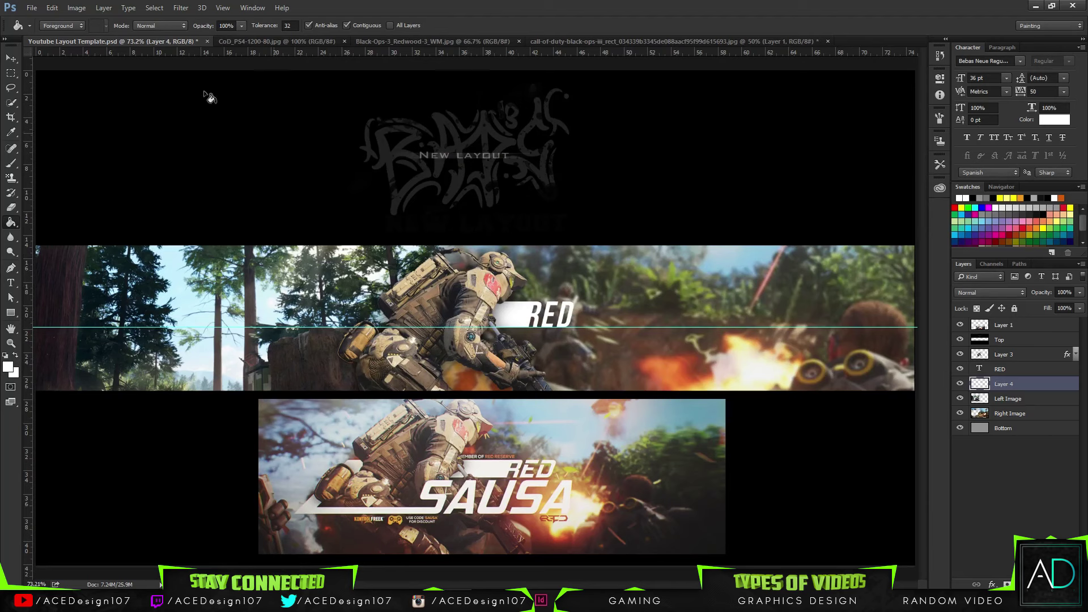
Stretch the white bar left of RED further left with Free Transform and commit it.
left_click(11, 58)
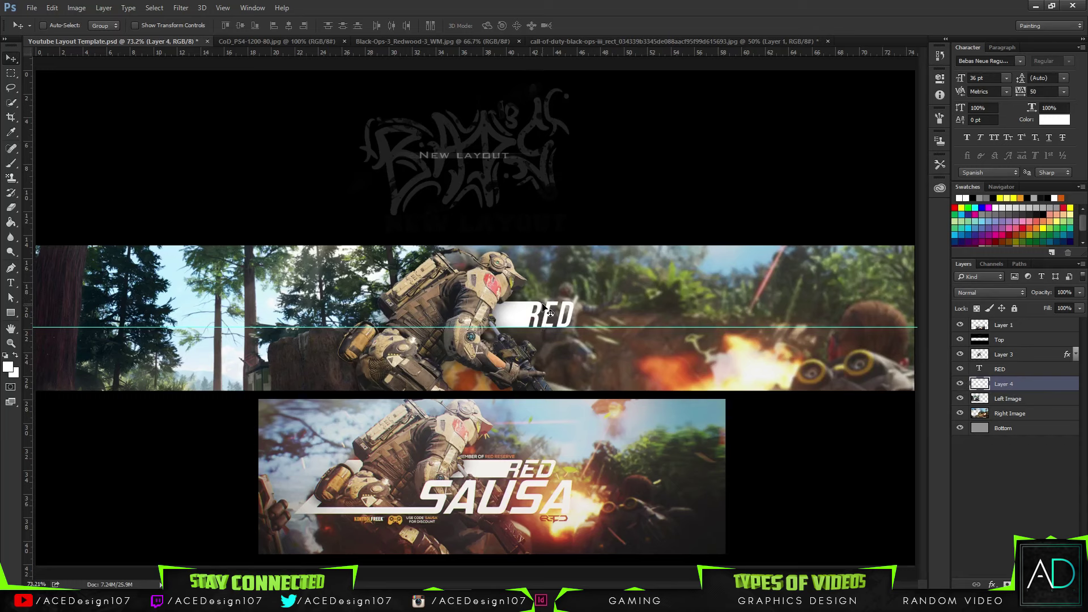
key("ctrl+t")
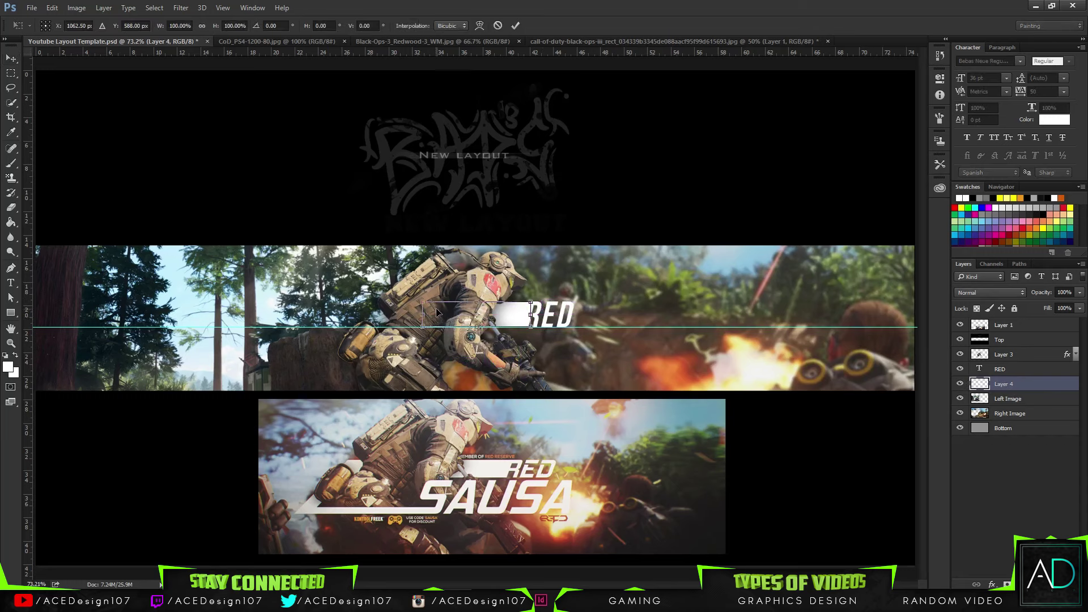
left_click_drag(420, 317, 482, 331)
key("Return")
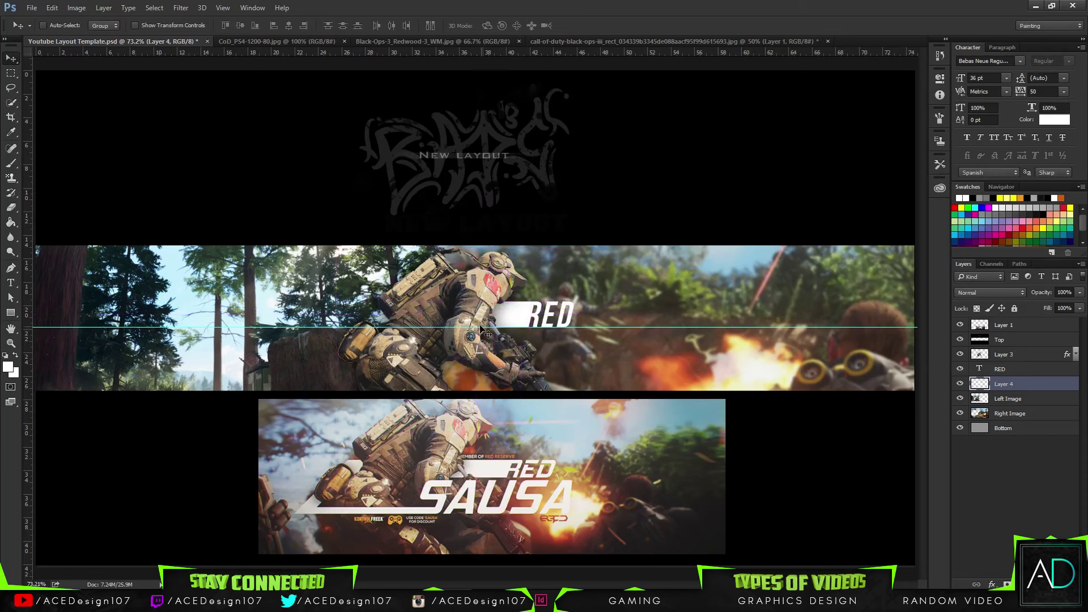
Revert the white bar to its original width, then load and clear its pixel selection.
key("ctrl+t")
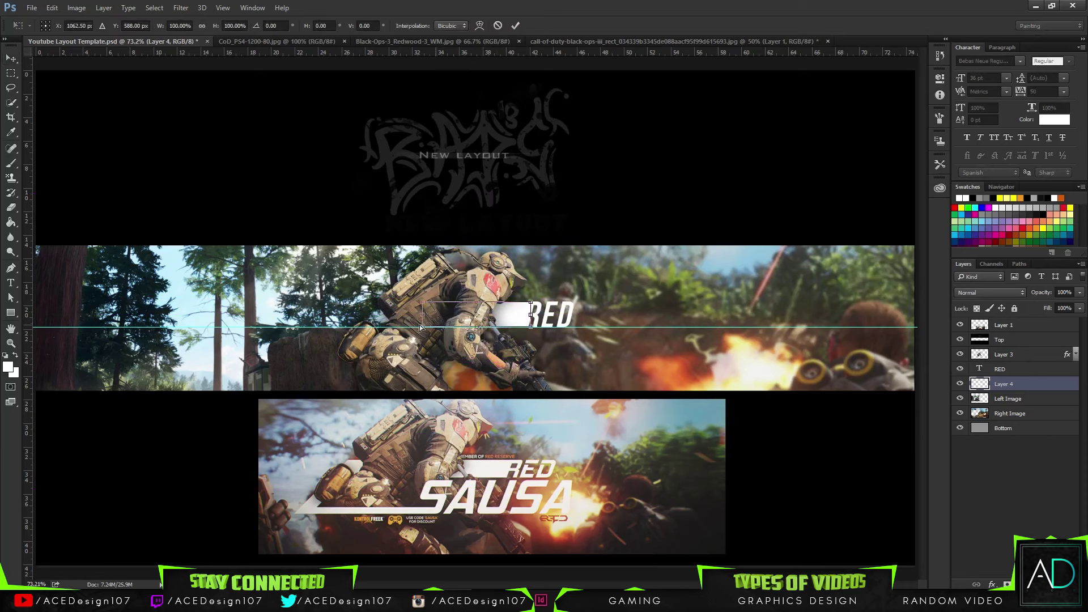
left_click_drag(362, 314, 324, 316)
key("ctrl+z")
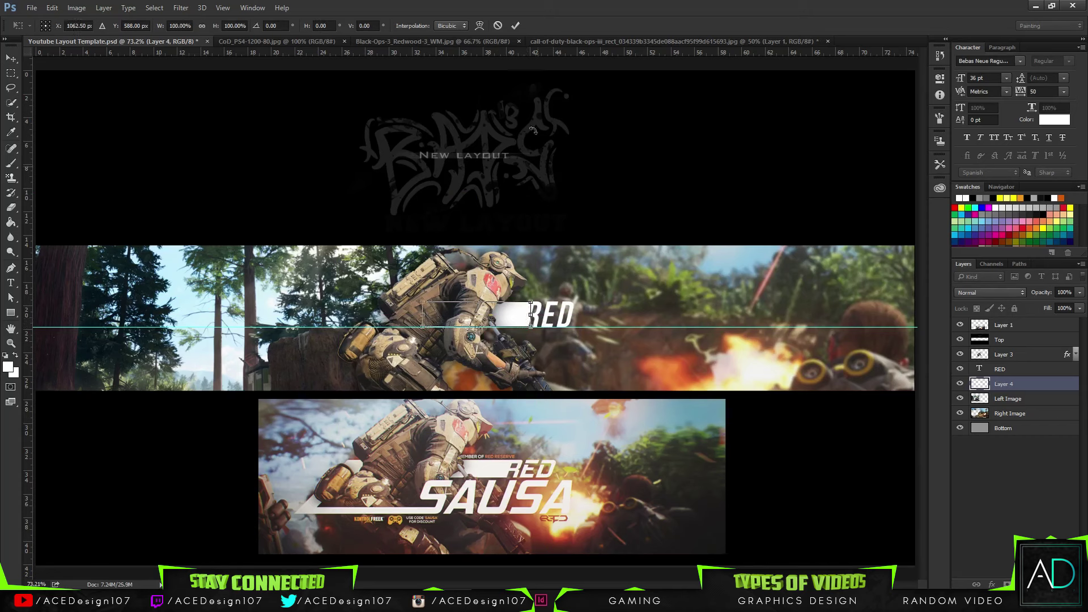
left_click(516, 26)
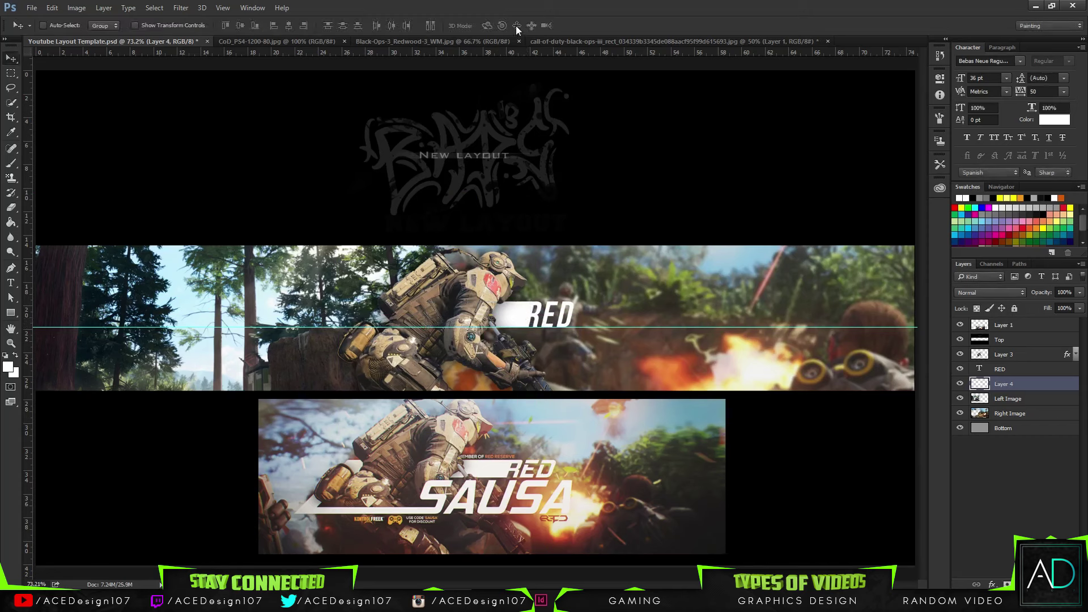
left_click(979, 384, "ctrl")
key("ctrl+d")
Duplicate the white bar layer and shift the copy left.
key("ctrl+j")
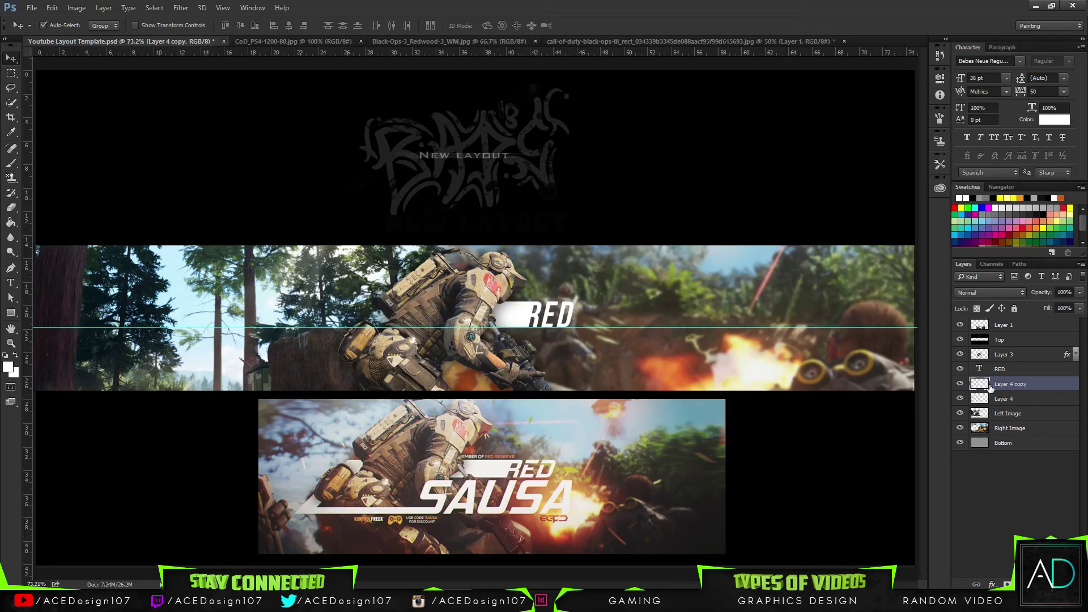
key("ctrl+t")
left_click_drag(514, 317, 458, 316)
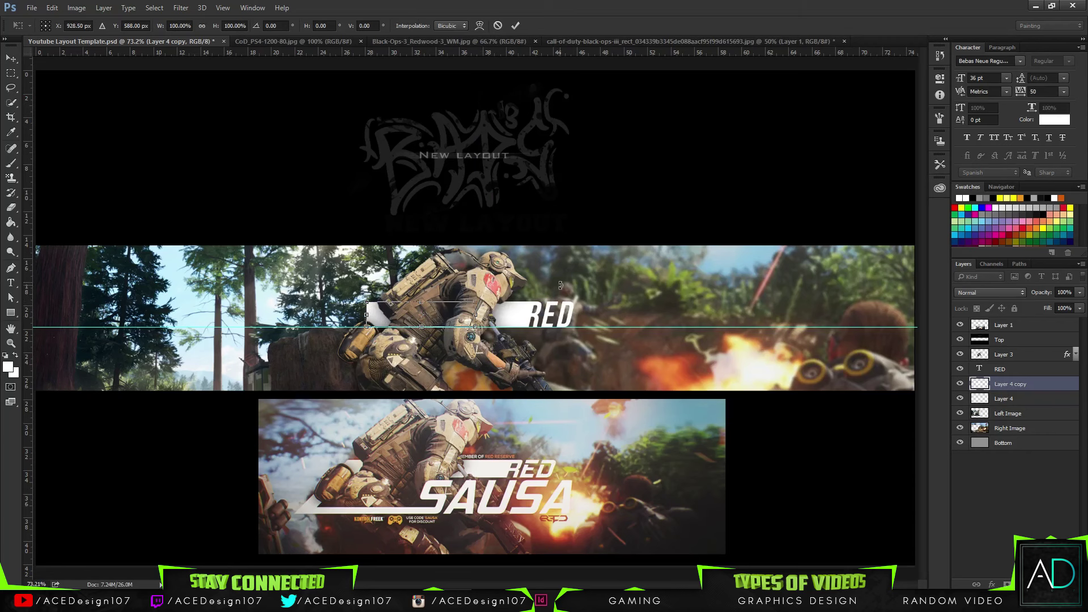
key("Return")
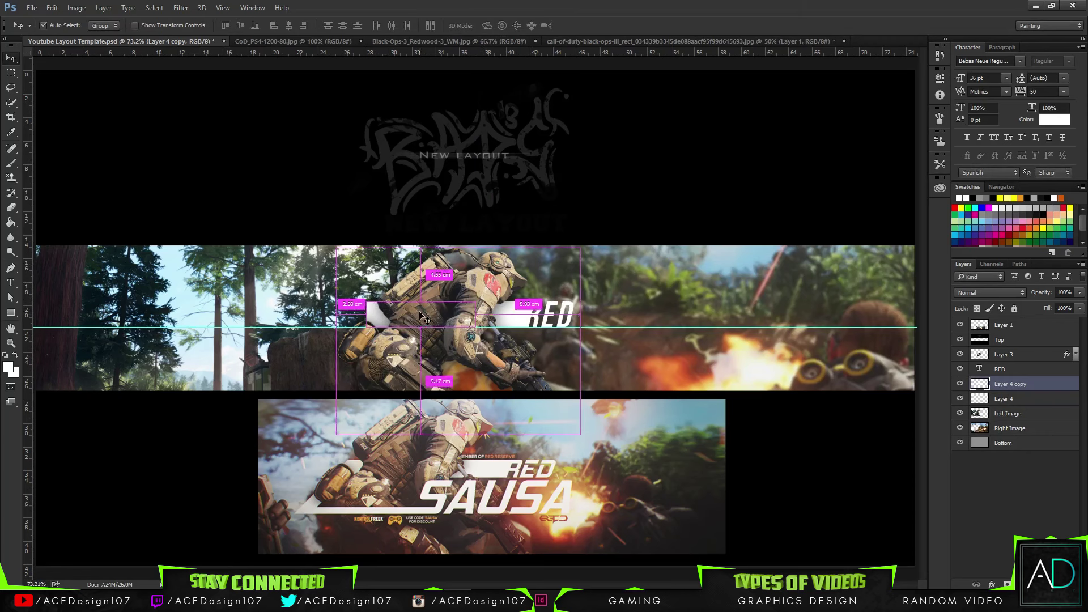
Nudge the copy into place near the soldier, merge it into Layer 4, and add empty Layer 5.
key("ctrl+plus")
key("ctrl+plus")
scroll(476, 532, "down", 1)
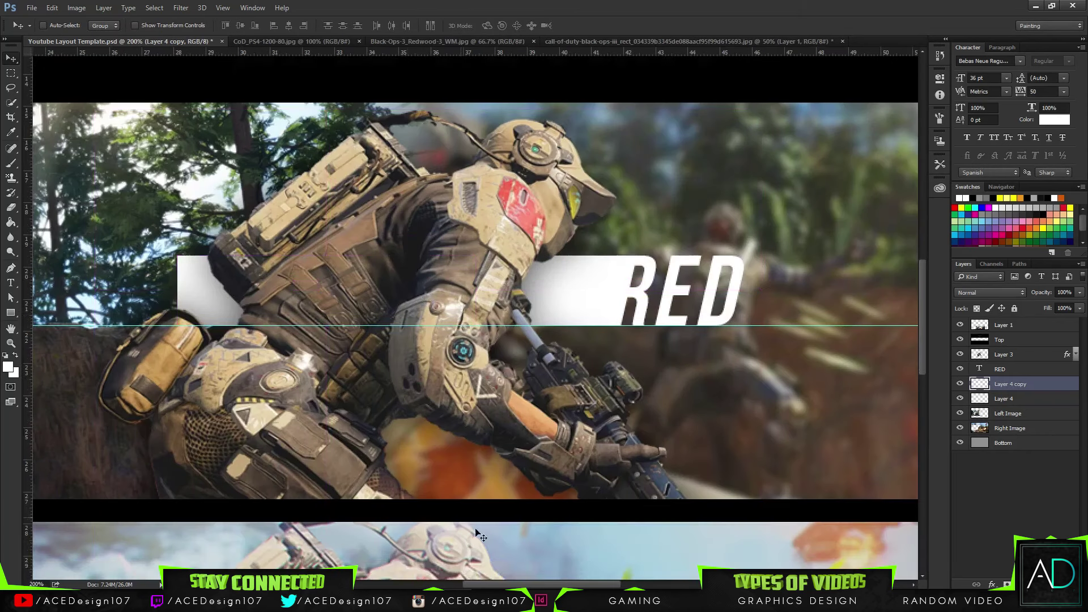
scroll(476, 533, "left", 5)
scroll(916, 331, "down", 3)
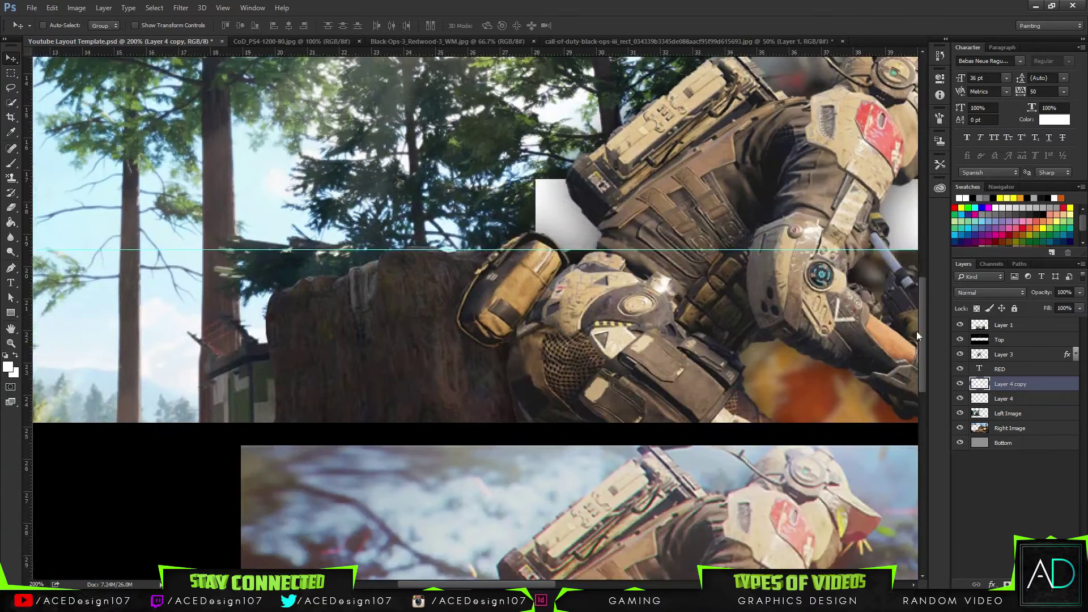
scroll(909, 351, "down", 8)
scroll(899, 324, "up", 6)
scroll(899, 319, "down", 5)
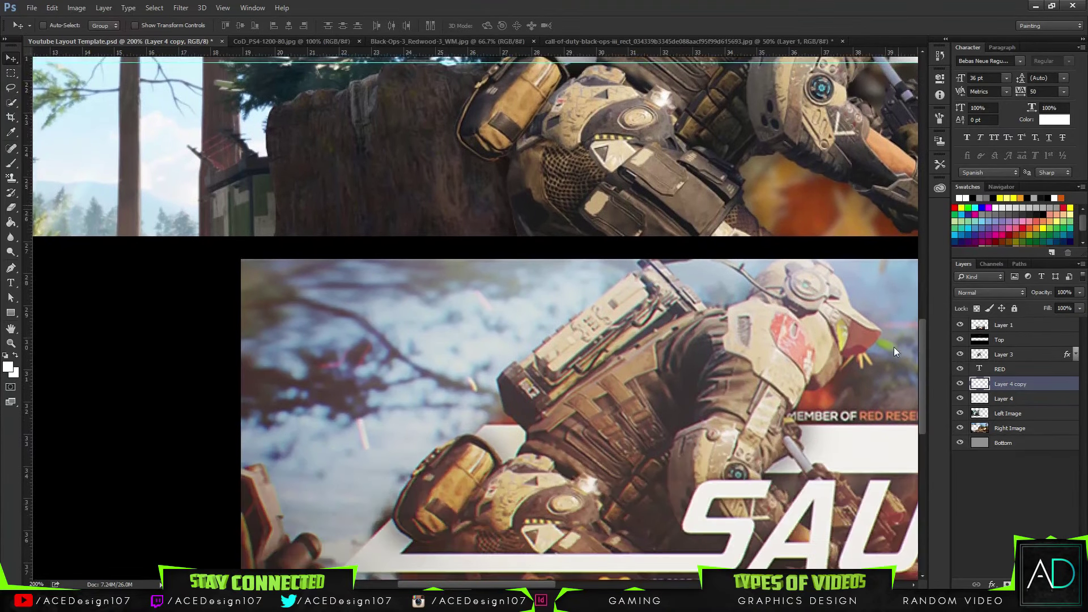
scroll(894, 340, "up", 4)
left_click_drag(594, 170, 615, 142)
key("ctrl+e")
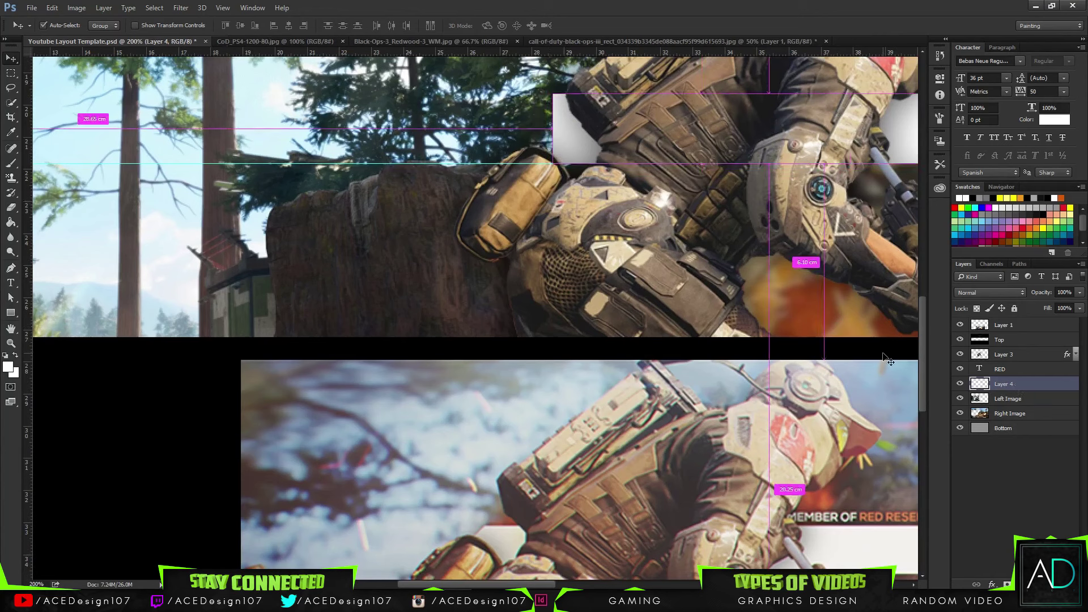
key("ctrl+shift+alt+n")
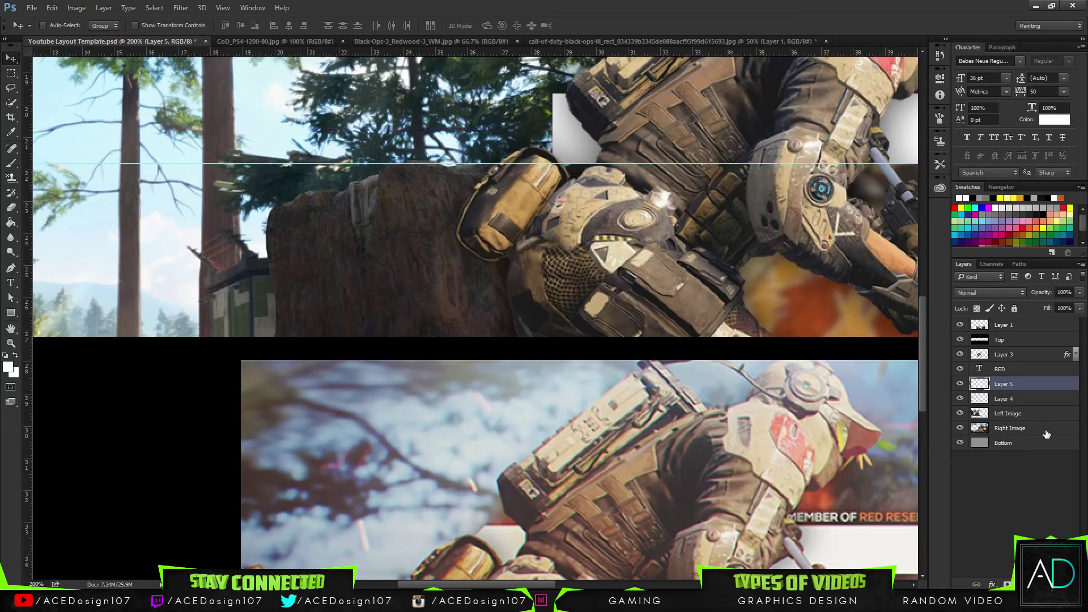
Move empty Layer 5 below Layer 4 and zoom in on the soldier's edge with the Pen tool.
left_click_drag(1025, 395, 1023, 404)
mouse_move(926, 331)
left_mouse_down()
mouse_move(917, 363)
mouse_move(910, 326)
left_mouse_up()
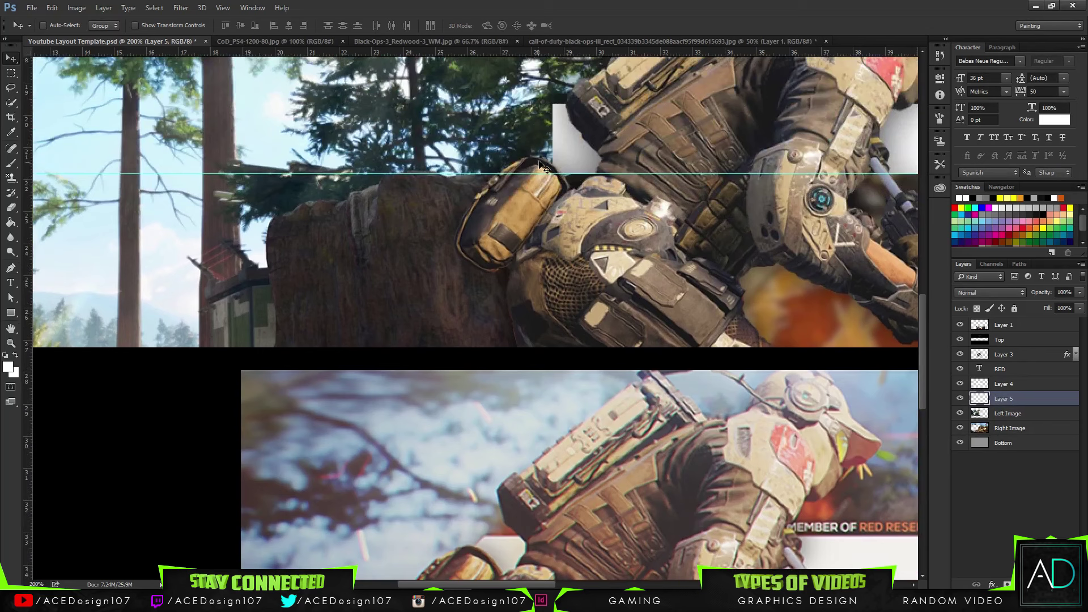
key("p")
key("ctrl+plus")
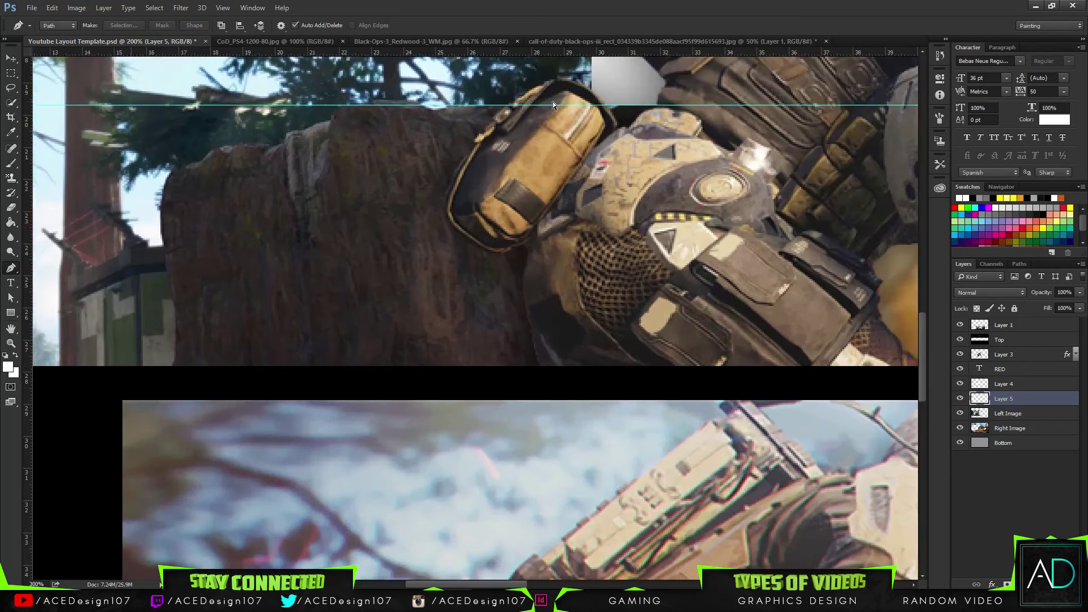
left_click_drag(923, 332, 922, 272)
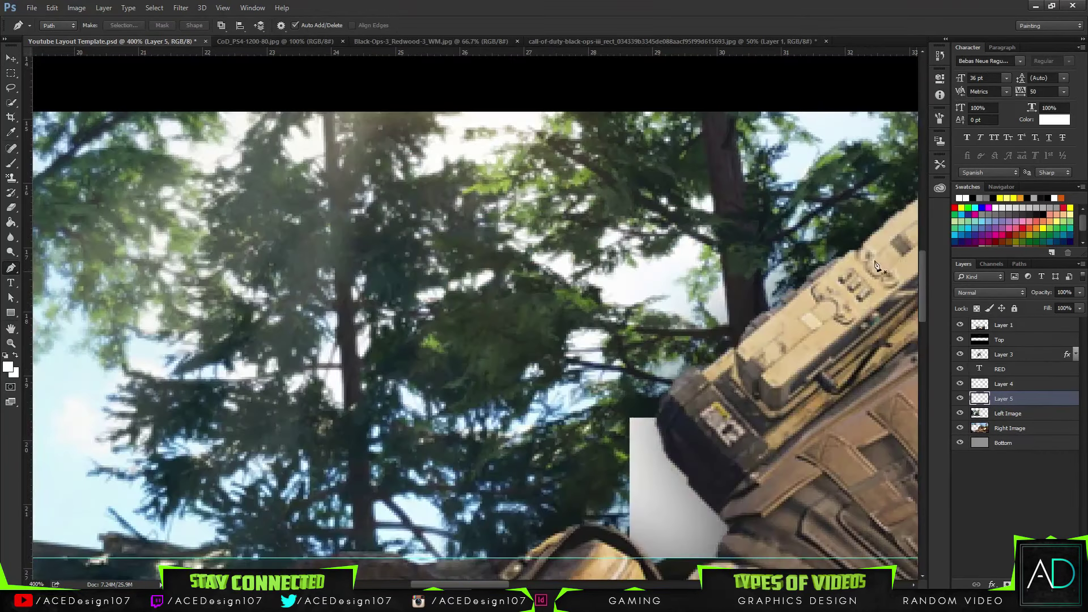
Start a pen path at the bar's top-left corner and add points along the pouch's lower edge.
left_click(631, 419)
scroll(634, 499, "down", 2)
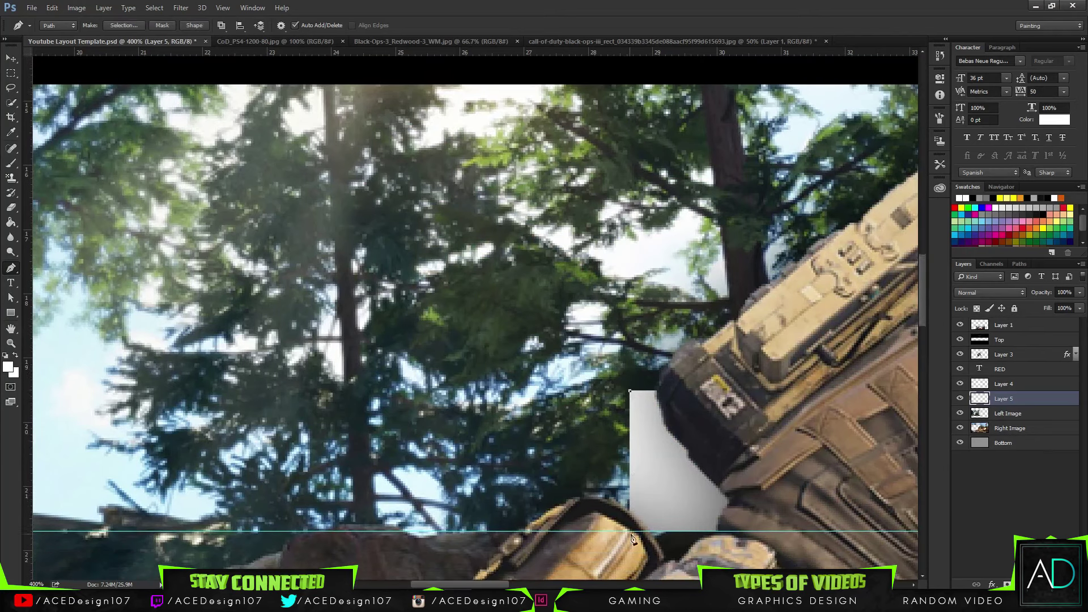
left_click(631, 514)
scroll(633, 513, "down", 3)
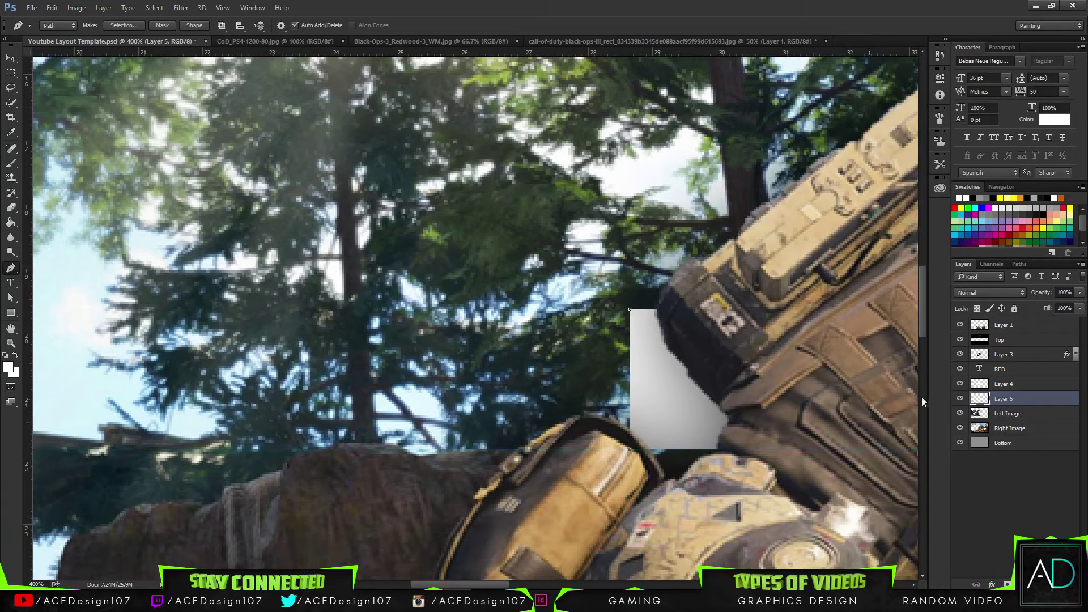
left_click_drag(922, 318, 908, 366)
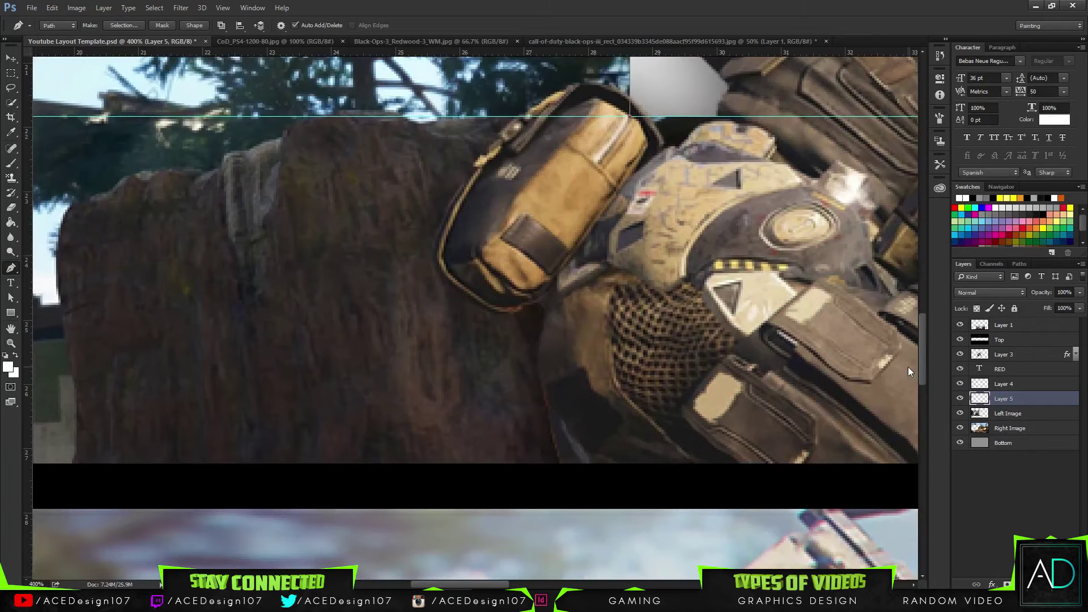
left_click(483, 347)
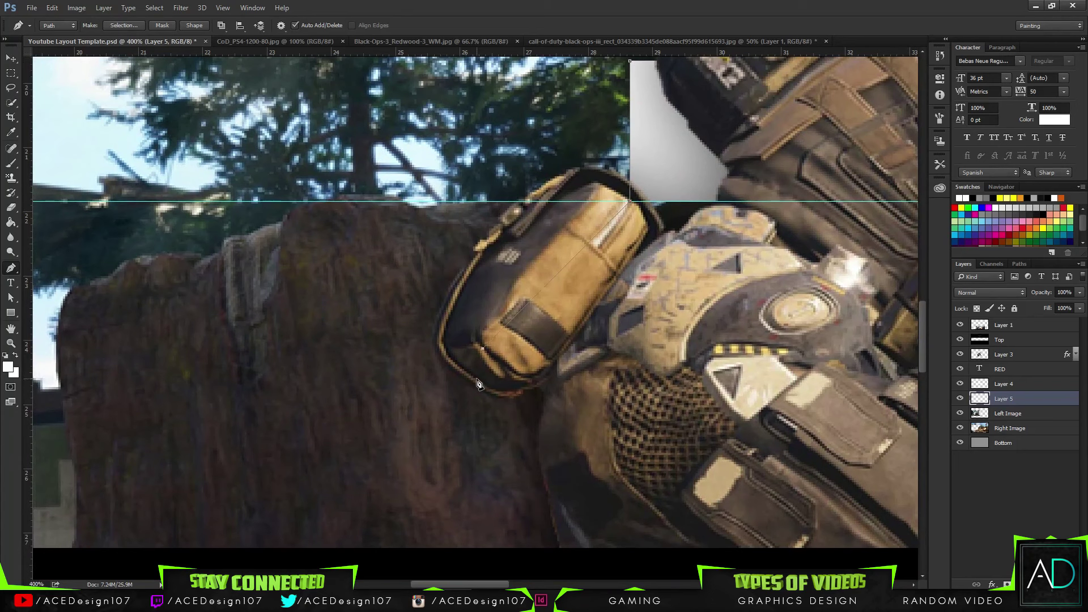
left_click(458, 372)
Add a point on the pouch's left edge, close the path at the top point, then dismiss it.
left_click_drag(923, 314, 923, 320)
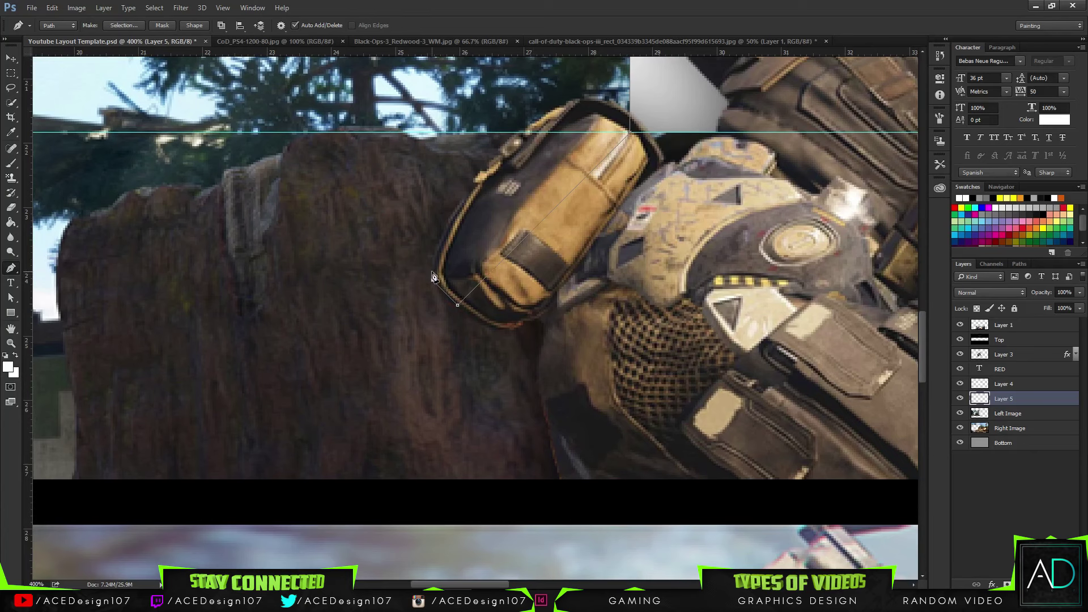
left_click_drag(922, 354, 898, 319)
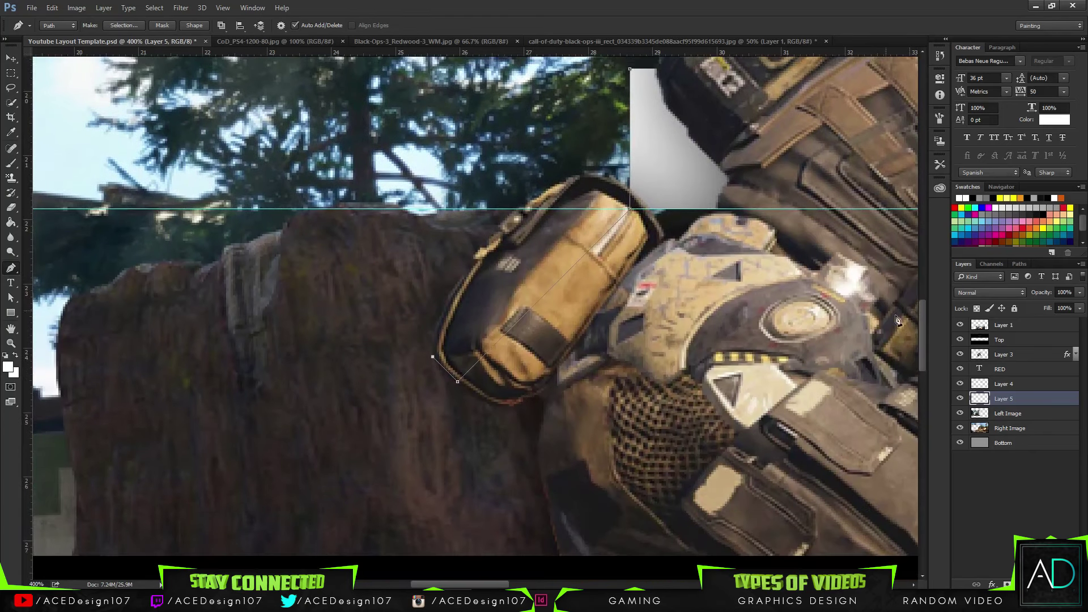
scroll(751, 243, "up", 3)
left_click(630, 230)
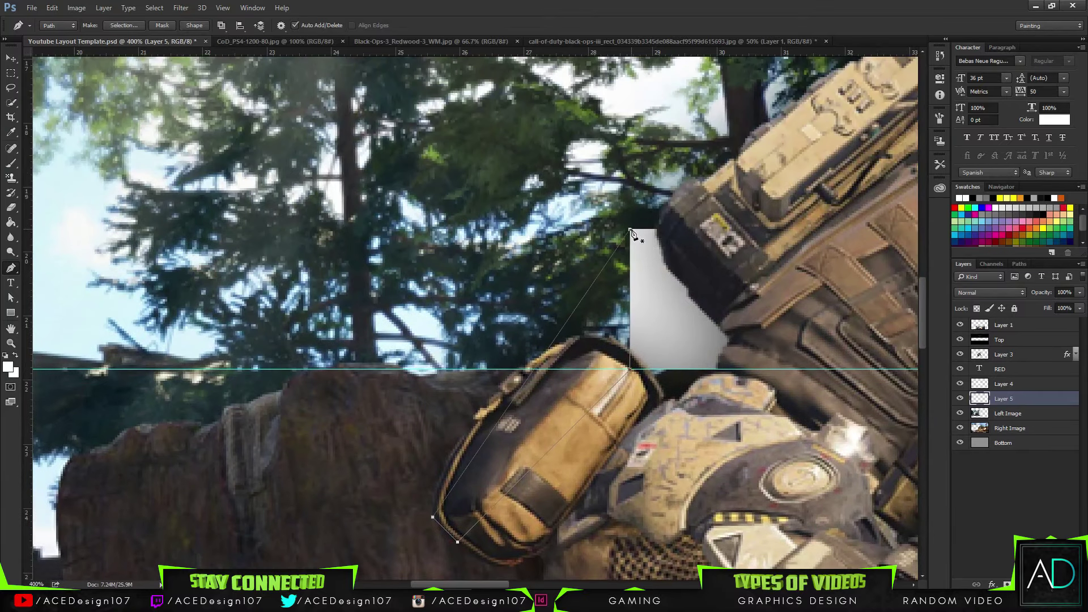
key("ctrl+alt+z")
key("ctrl+alt+z")
left_click(403, 488)
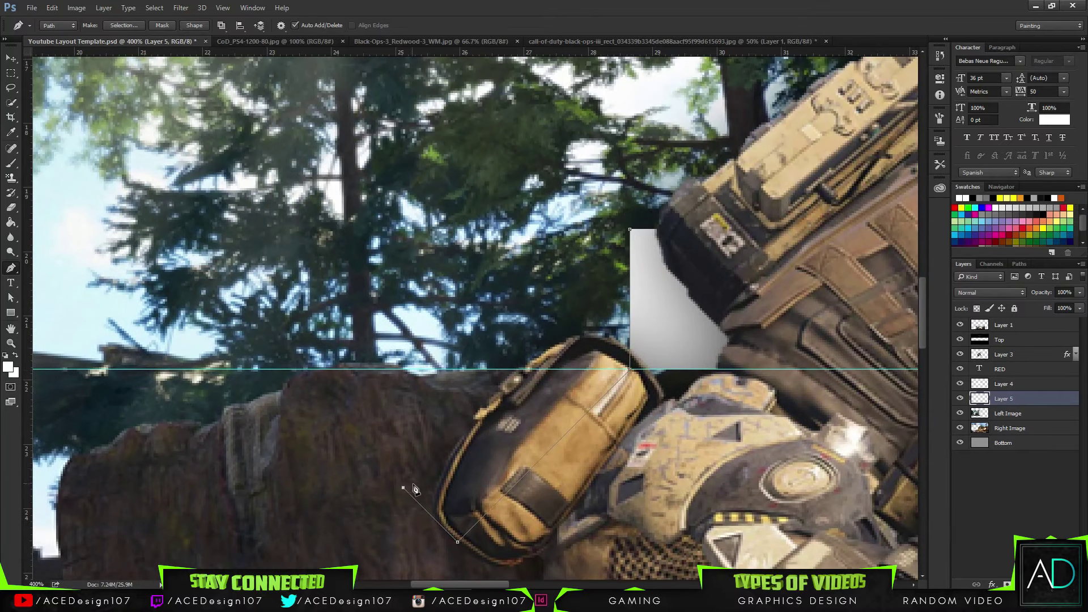
left_click(630, 231)
key("Escape")
Clear the old path and start a new pen path at the white shape's corner on the guide.
right_click(11, 274)
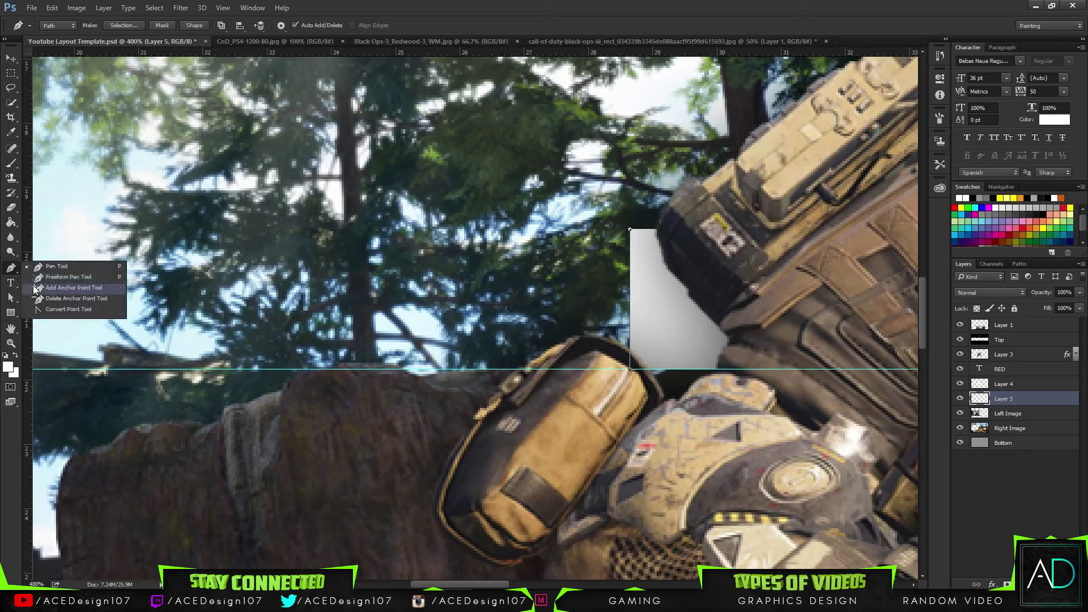
left_click(57, 289)
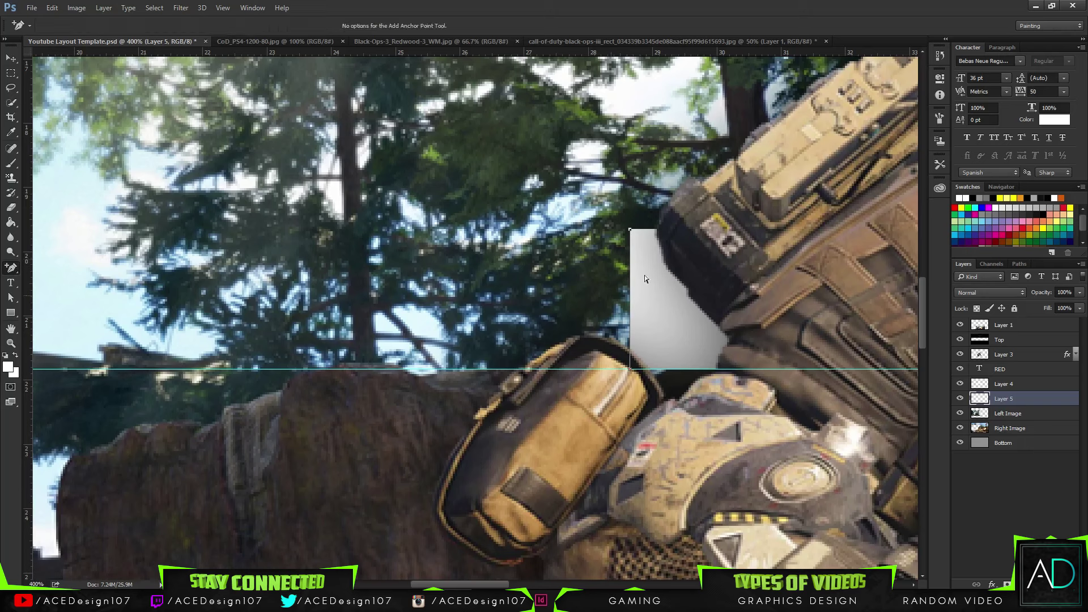
left_click(664, 260)
key("p")
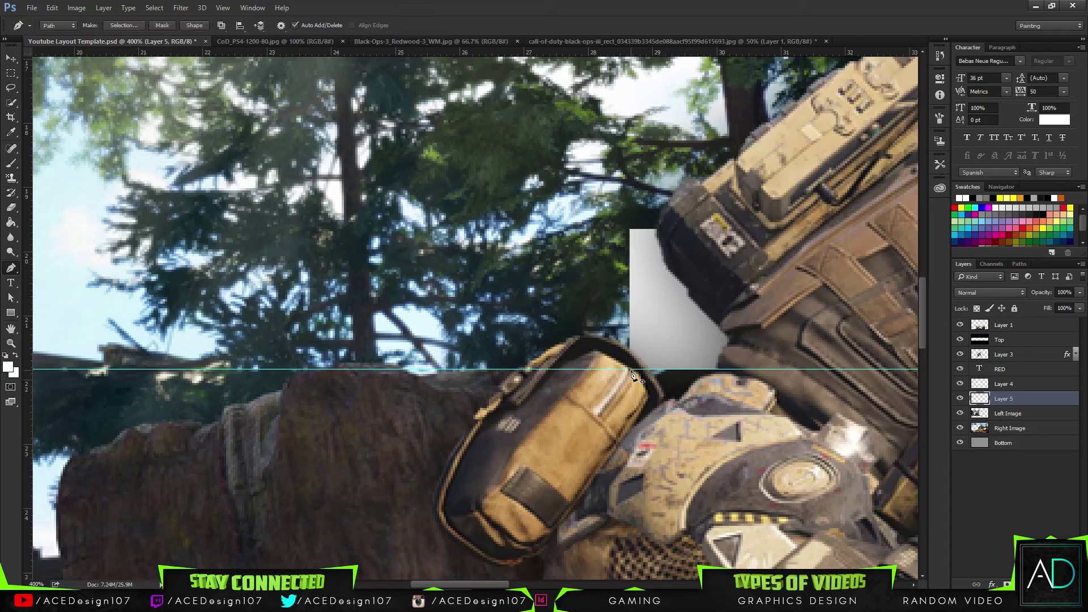
left_click(631, 232)
left_click(630, 231)
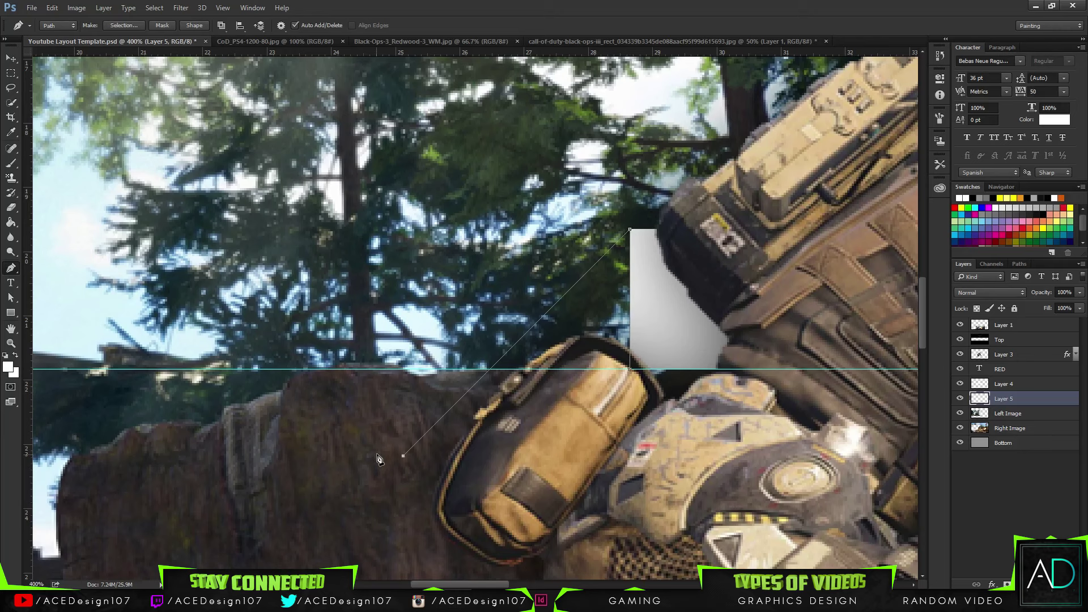
Zoom in and place anchors down-left over the rock, undoing the last one.
key("z")
left_click(391, 471)
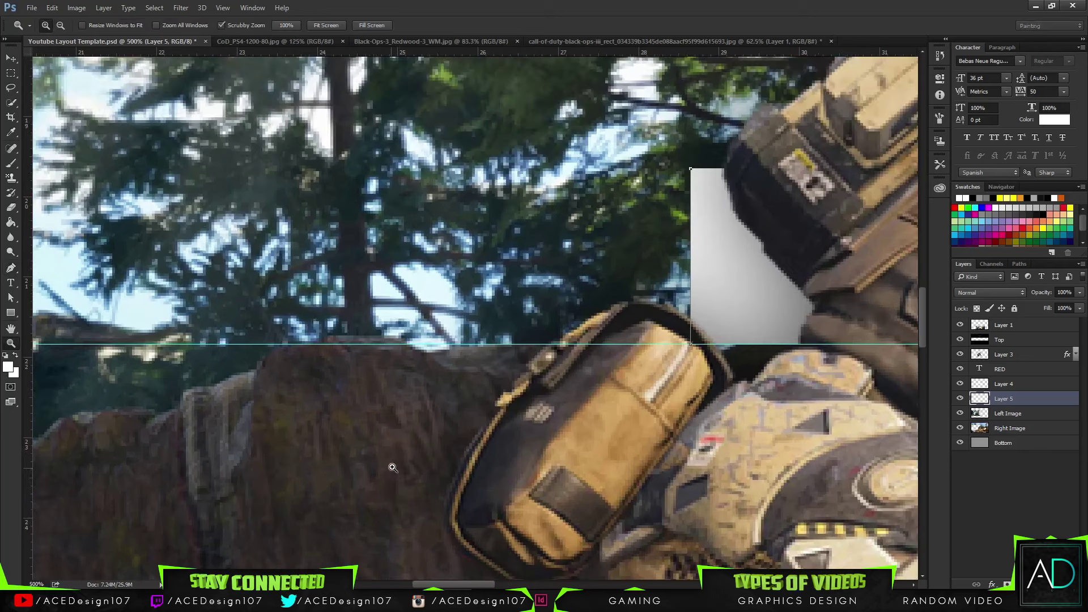
key("p")
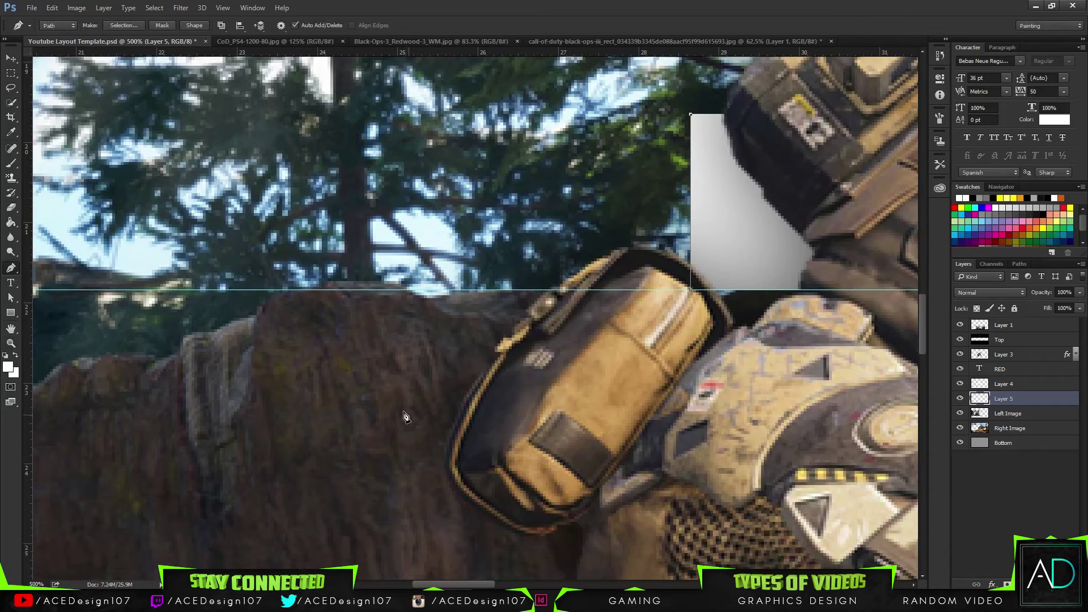
left_click(373, 432)
left_click(467, 525)
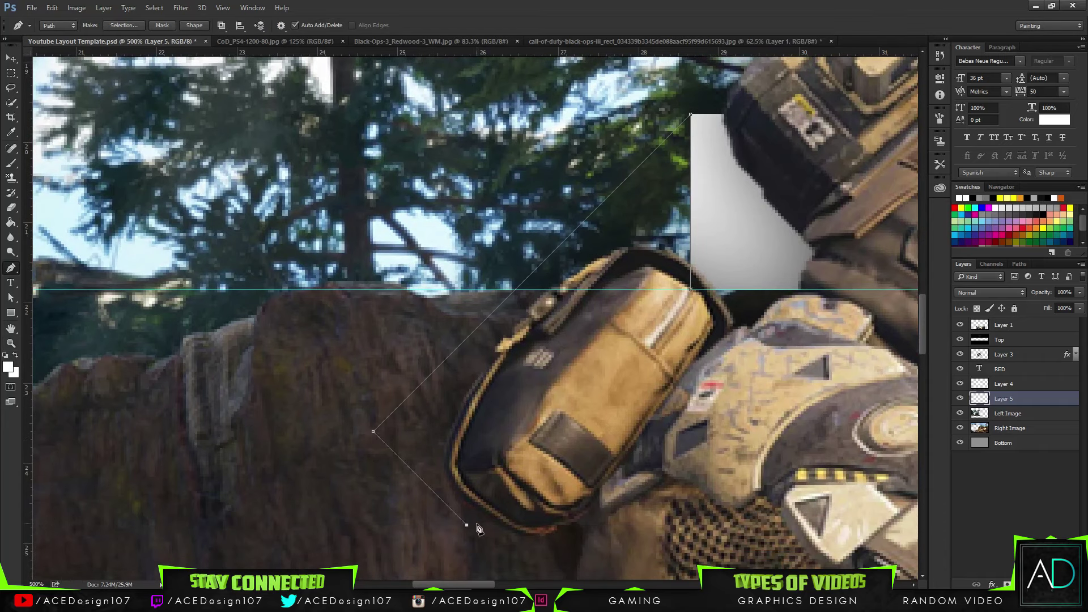
key("ctrl+z")
Return to the standard Pen and finish the parallelogram outline toward the lower left.
left_click(11, 269)
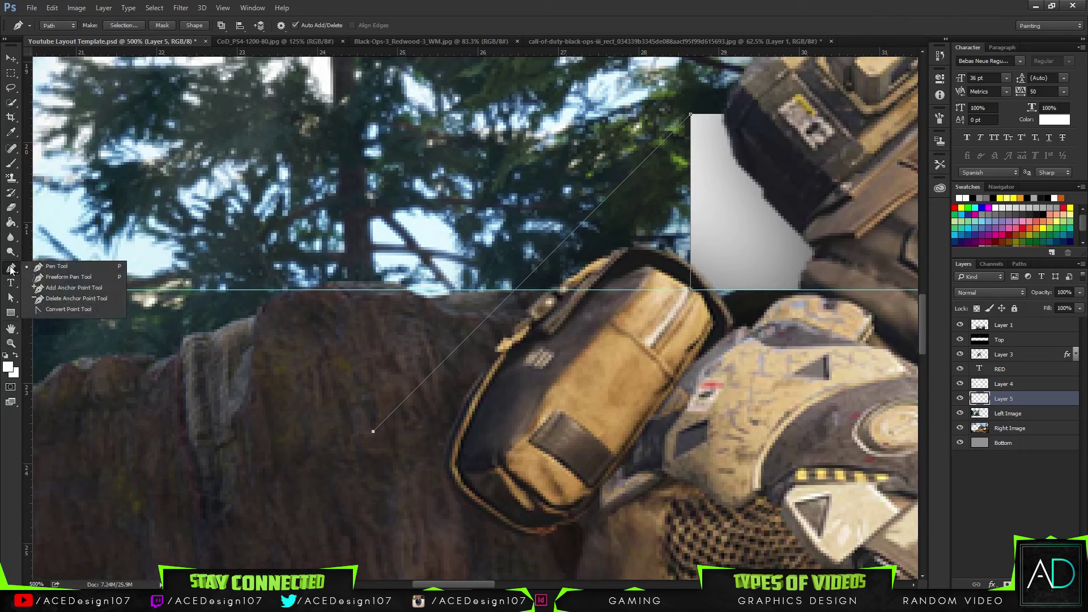
left_click(50, 288)
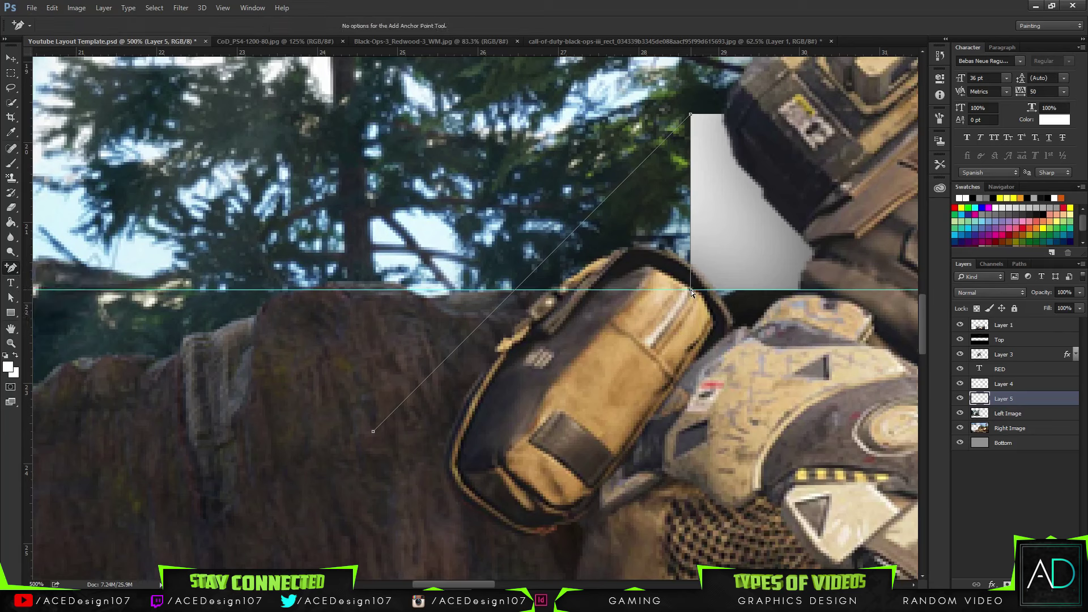
key("p")
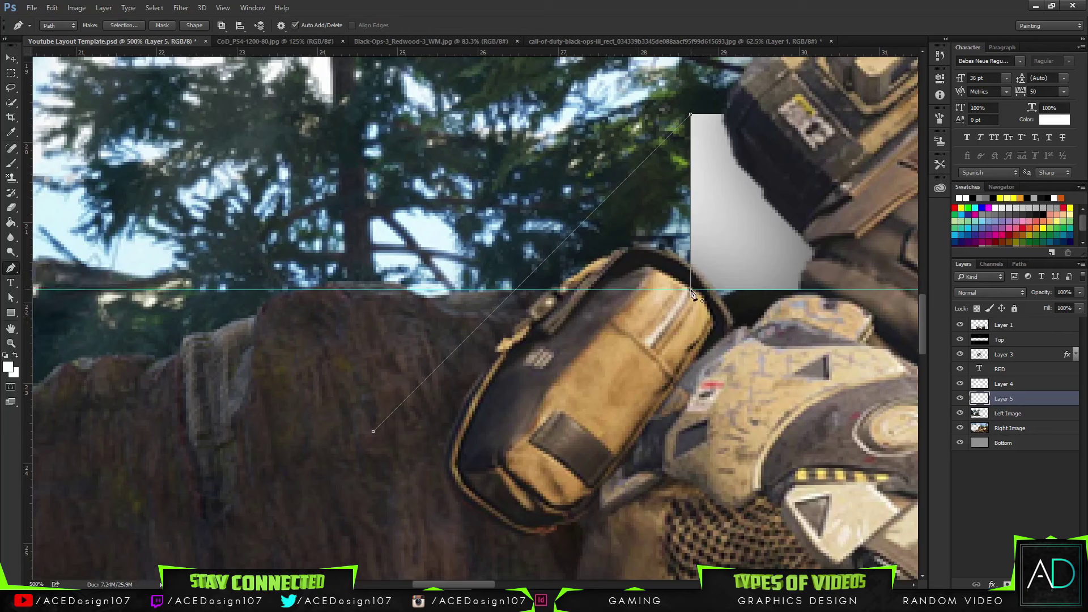
left_click(10, 271)
left_click(50, 288)
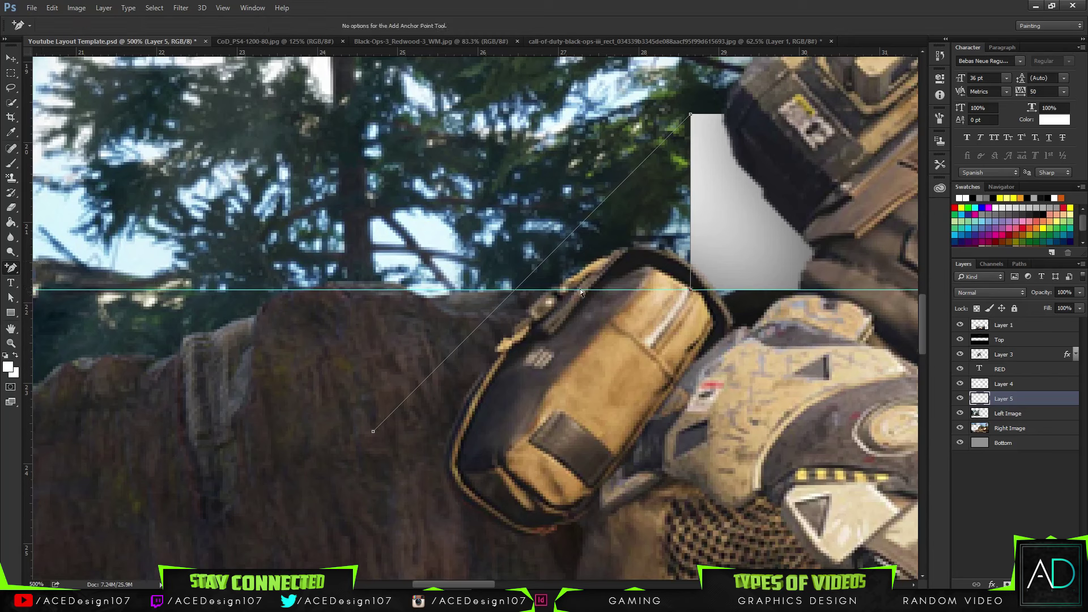
left_click(14, 271)
left_click(50, 267)
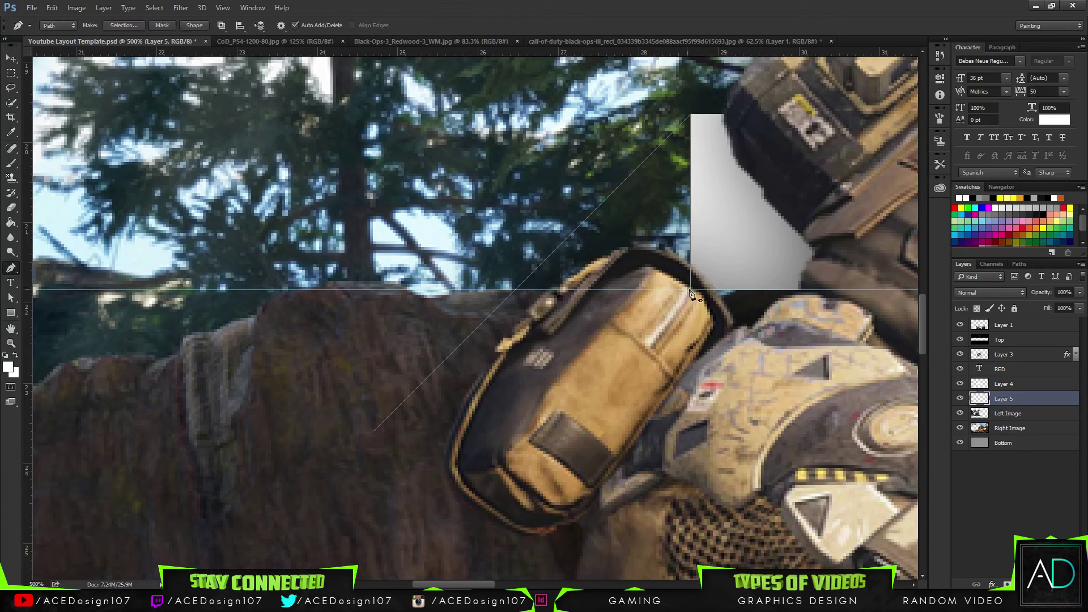
left_click(691, 290)
left_click(463, 517)
left_click(431, 550)
Turn the path into a selection, fill it white with the Paint Bucket, and deselect.
right_click(487, 320)
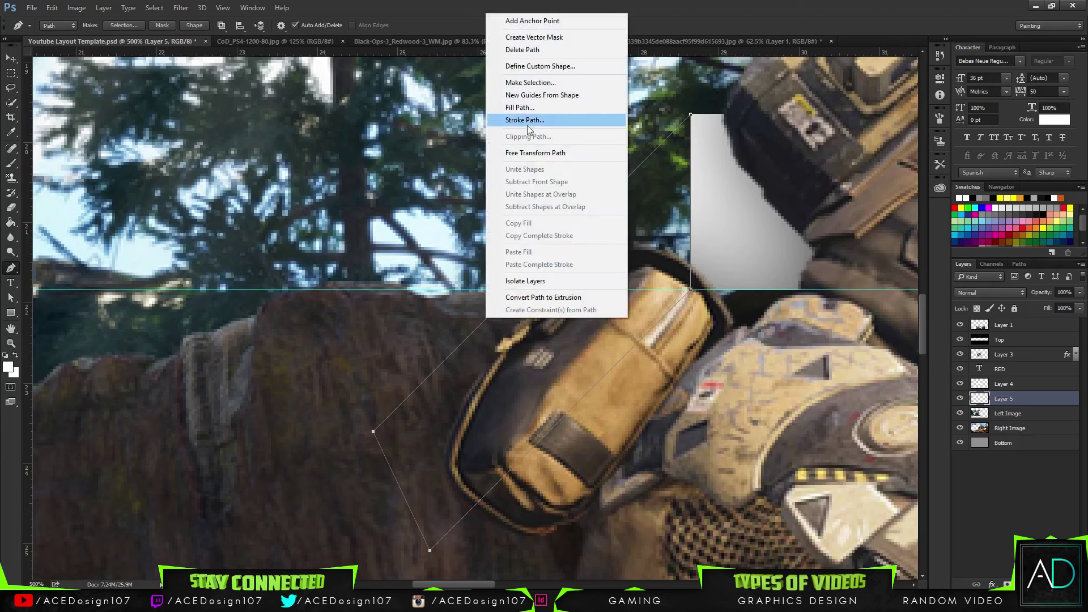
left_click(531, 82)
key("Return")
key("g")
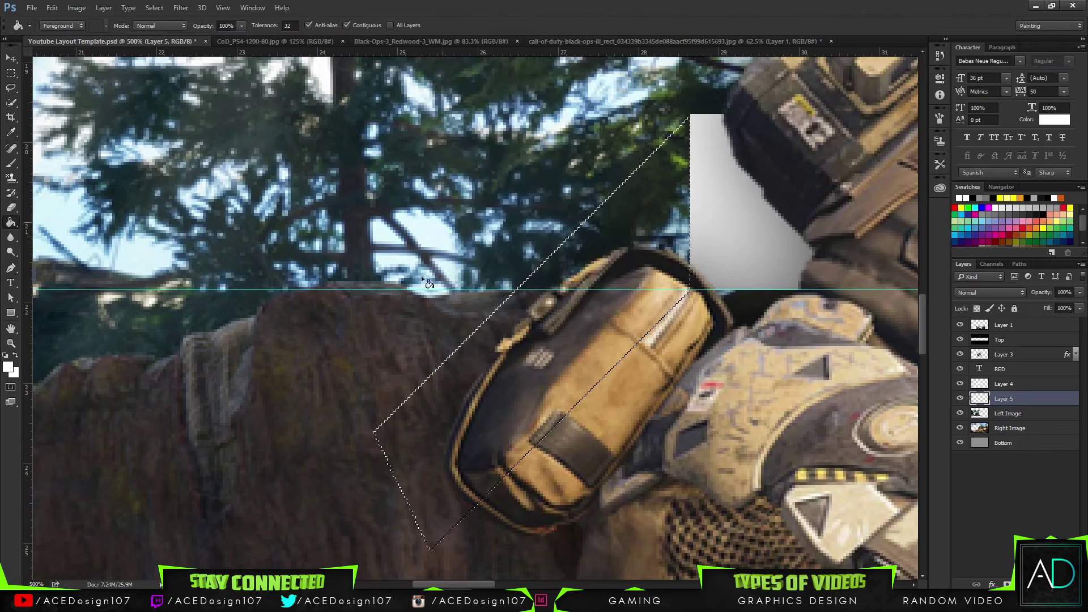
left_click(535, 399)
key("ctrl+d")
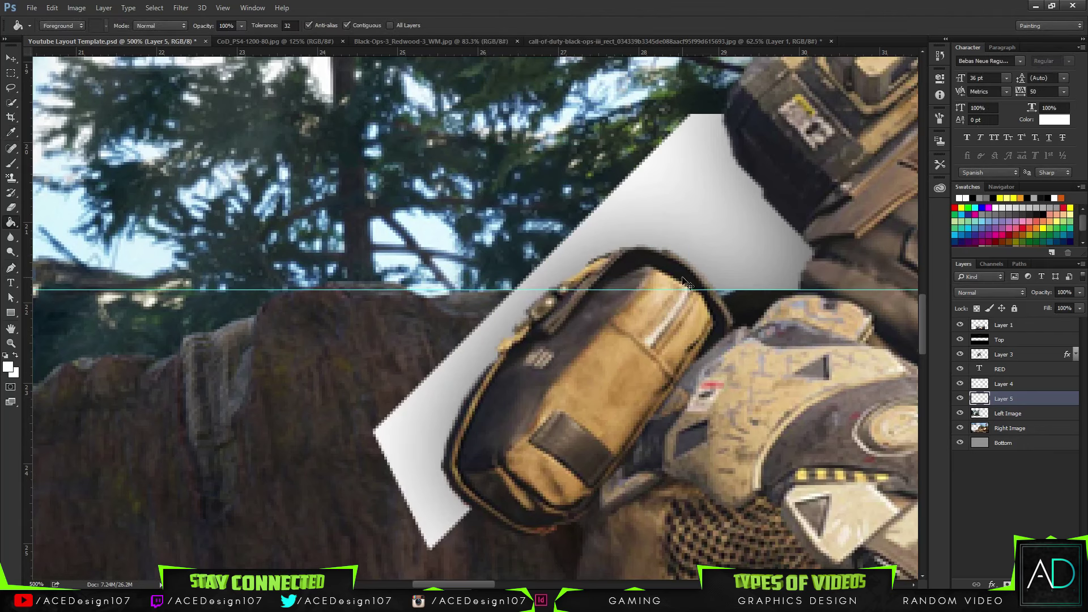
Fit the banner on screen and apply a transform to Layers 4 and 5 together.
key("ctrl+0")
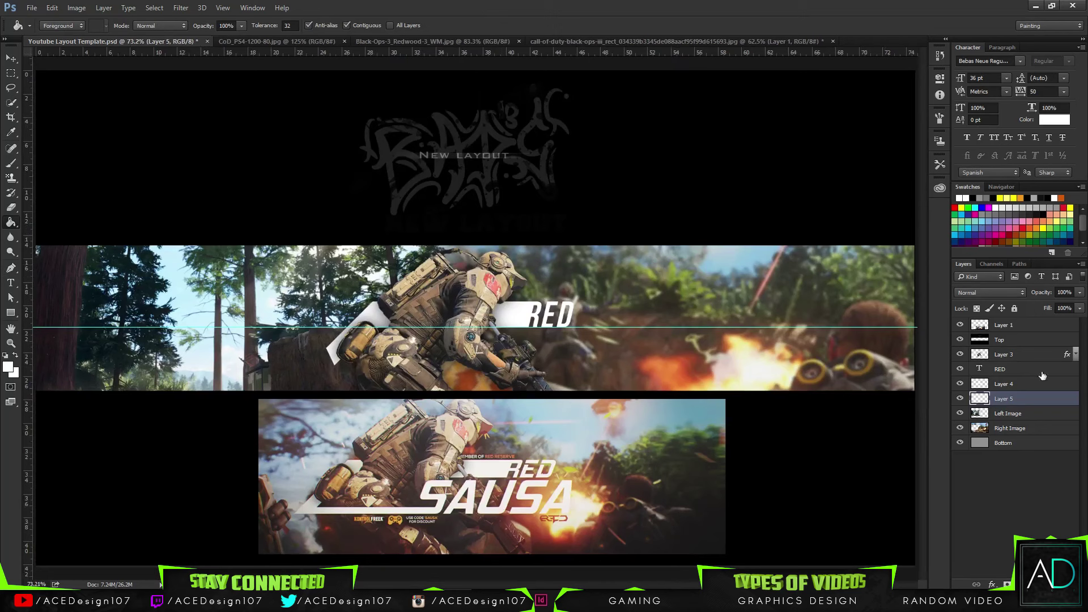
left_click(1039, 385, "shift")
key("ctrl+t")
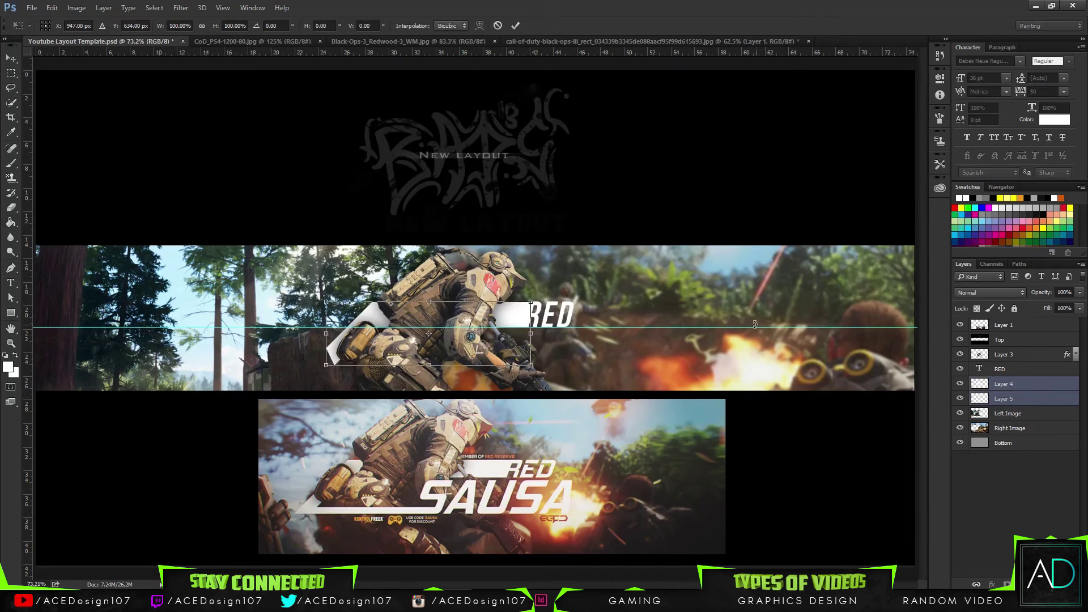
left_click(516, 26)
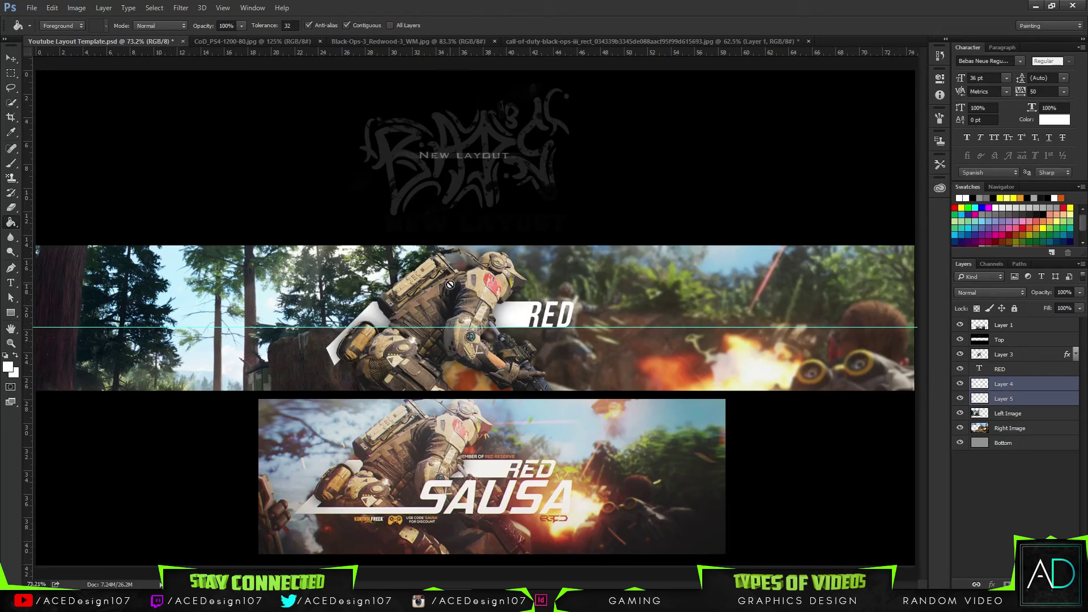
Marquee an area over the soldier's shoulder, compare with Layer 5 hidden, then deselect.
key("m")
left_click_drag(420, 287, 472, 343)
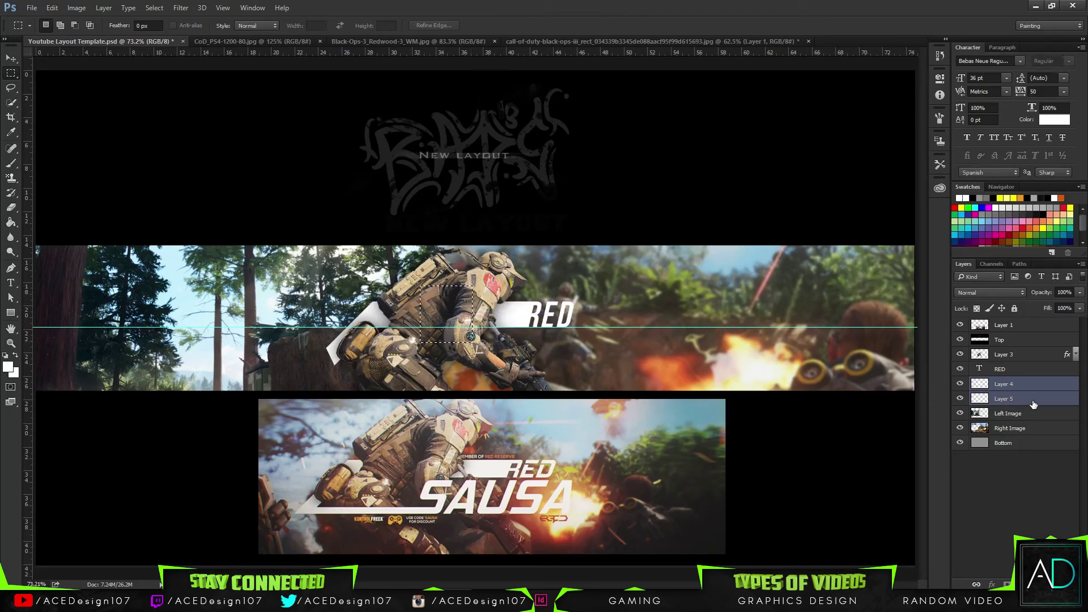
left_click(1004, 387)
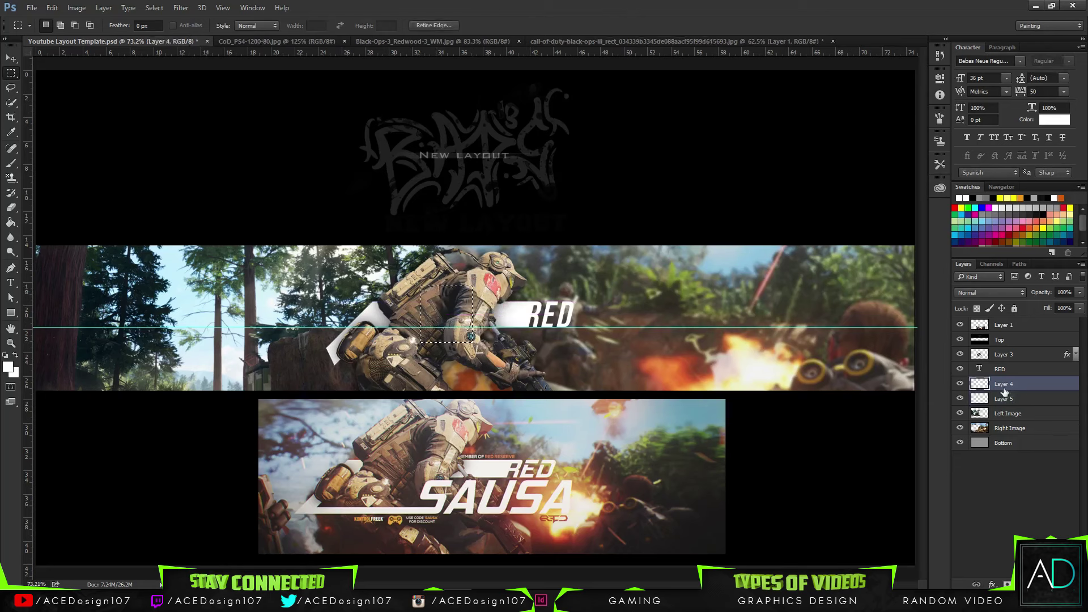
left_click(959, 398)
left_click(959, 398)
key("ctrl+d")
Apply Free Transform to Layer 4, then to Layers 4 and 5 together, without changes.
key("ctrl+t")
key("Return")
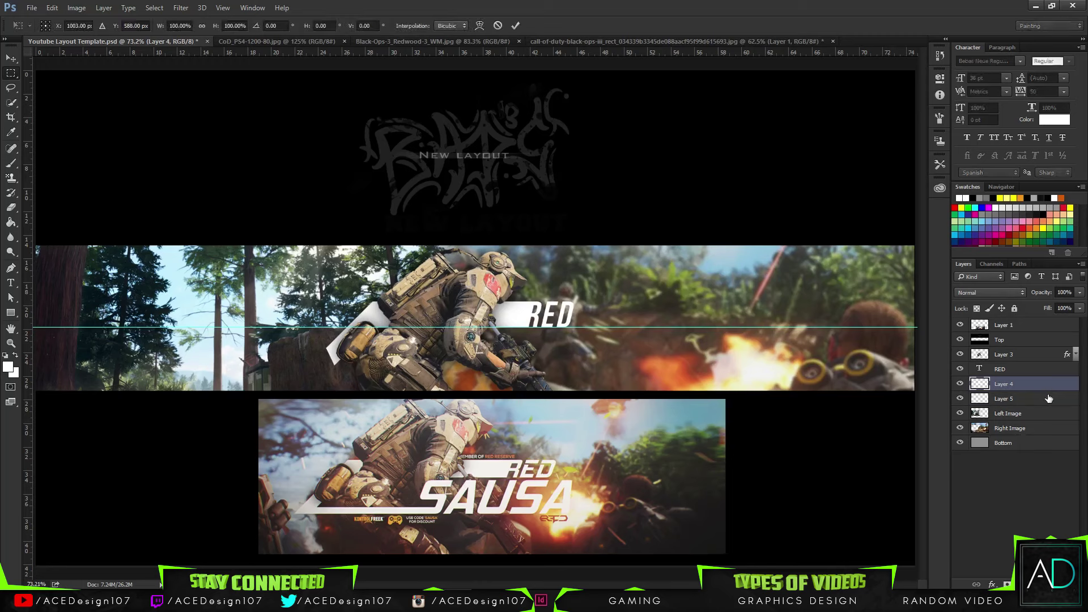
left_click(1033, 402, "shift")
key("ctrl+t")
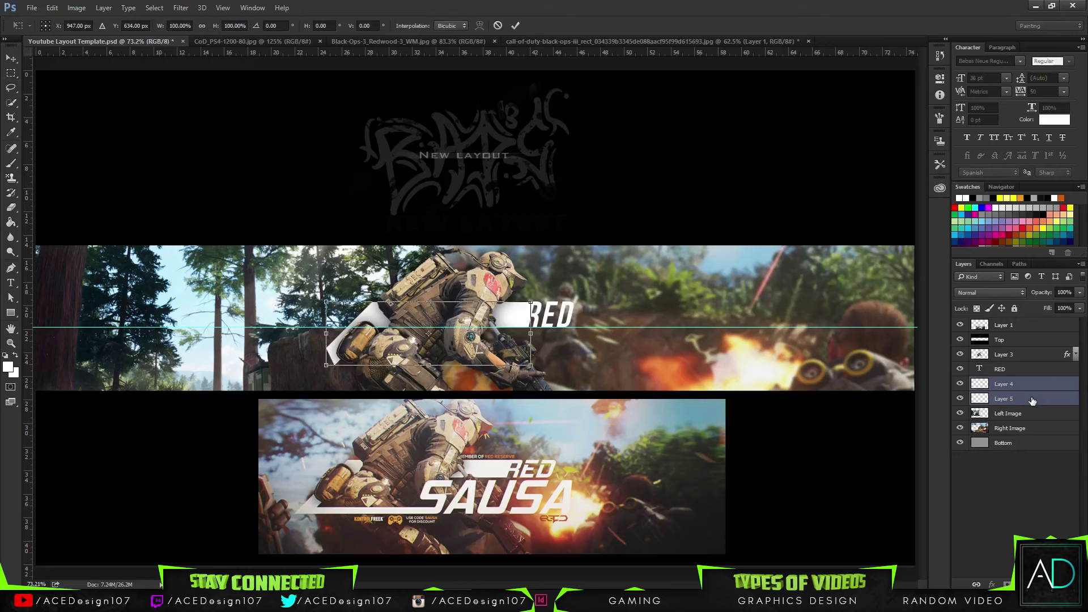
key("Return")
Copy a section of Layer 4's white bar onto new Layer 6 and move it next to RED.
left_click(1026, 385)
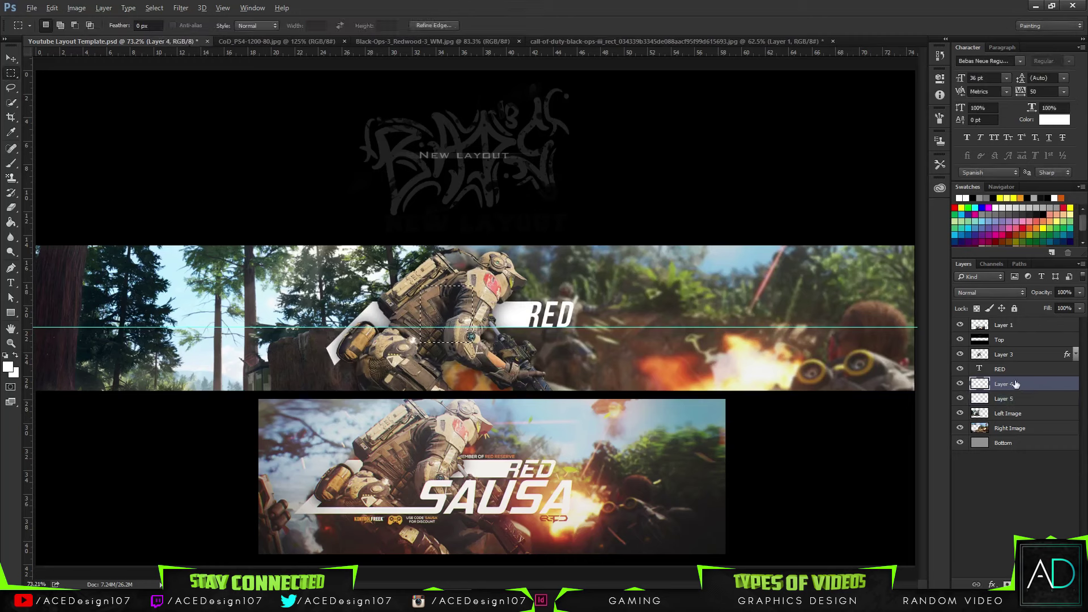
mouse_move(431, 305)
left_mouse_down()
mouse_move(409, 324)
mouse_move(321, 345)
left_mouse_up()
key("ctrl+j")
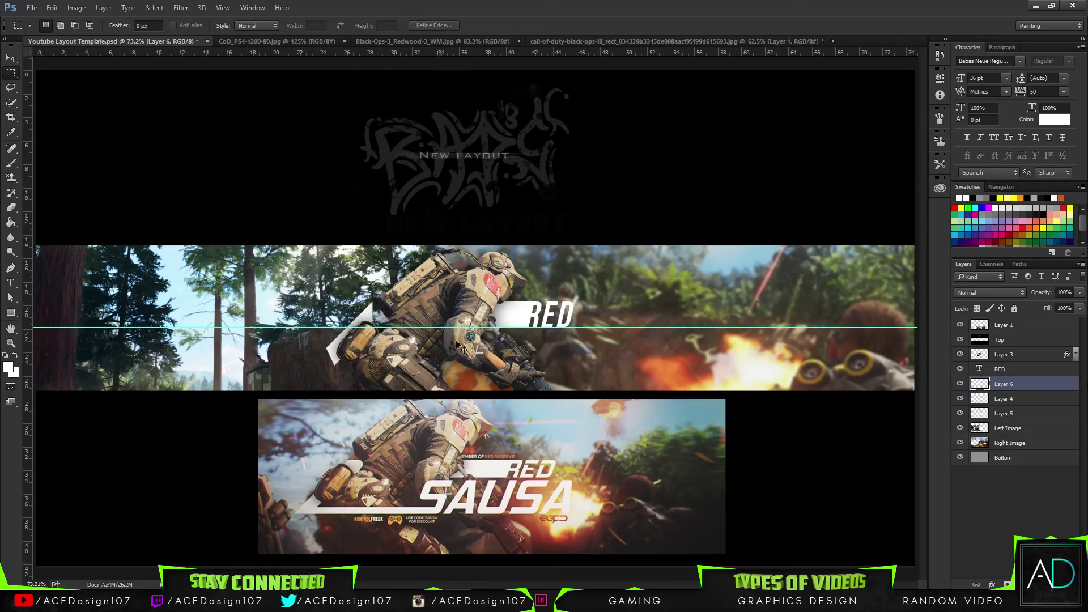
key("v")
left_click_drag(459, 344, 555, 326)
Compare the result by toggling the visibility of Layers 4 and 5.
key("ctrl+t")
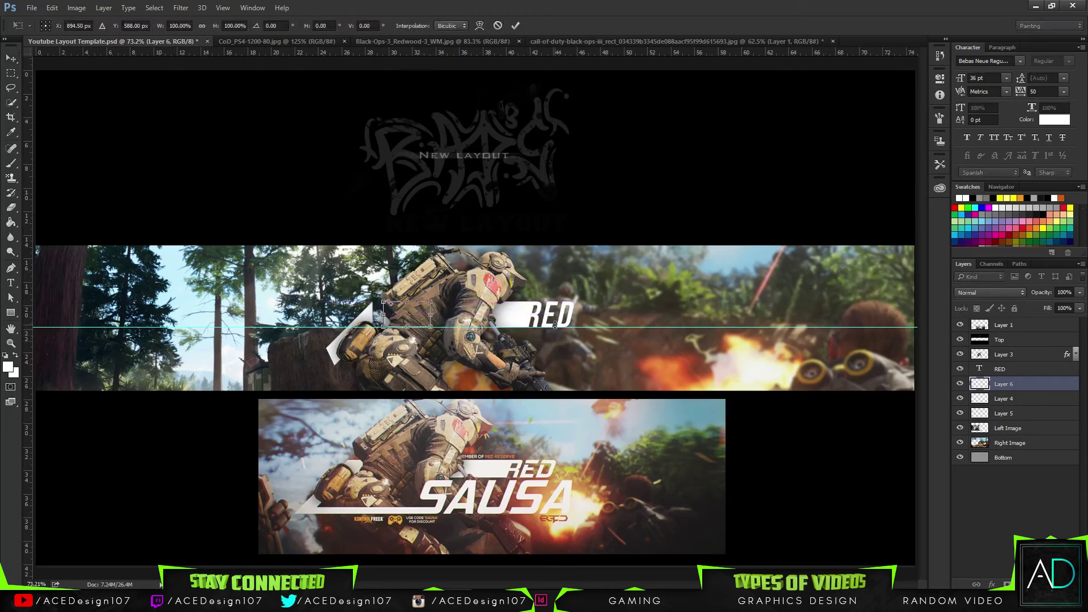
left_click(493, 26)
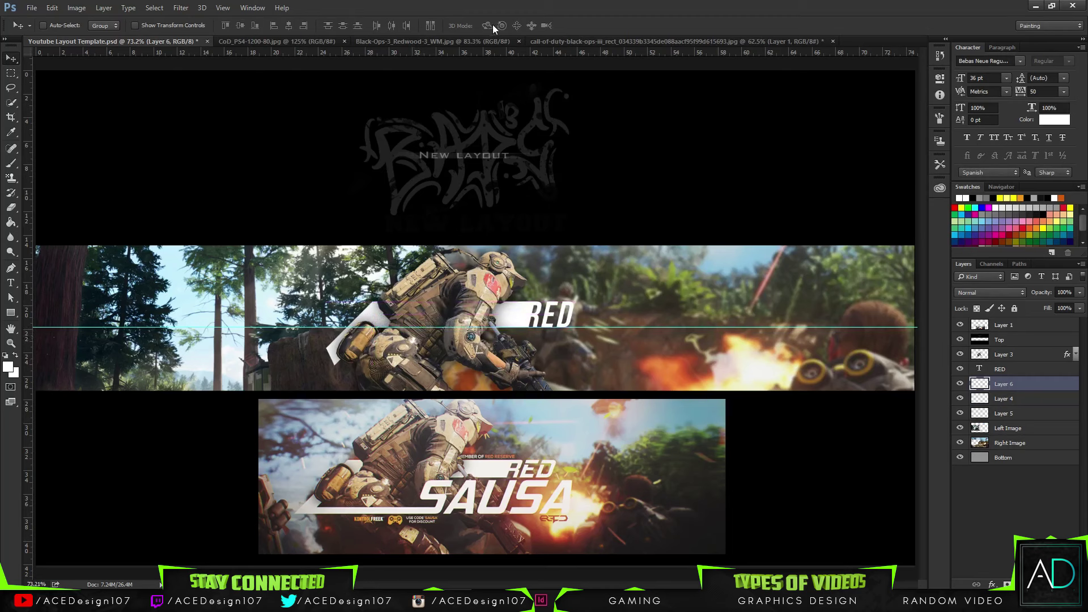
left_click(961, 398)
left_click(960, 398)
left_click(961, 413)
left_click(960, 413)
Nudge Layers 5 and 6 together slightly to the right with Free Transform.
left_click(1036, 418, "ctrl")
key("ctrl+t")
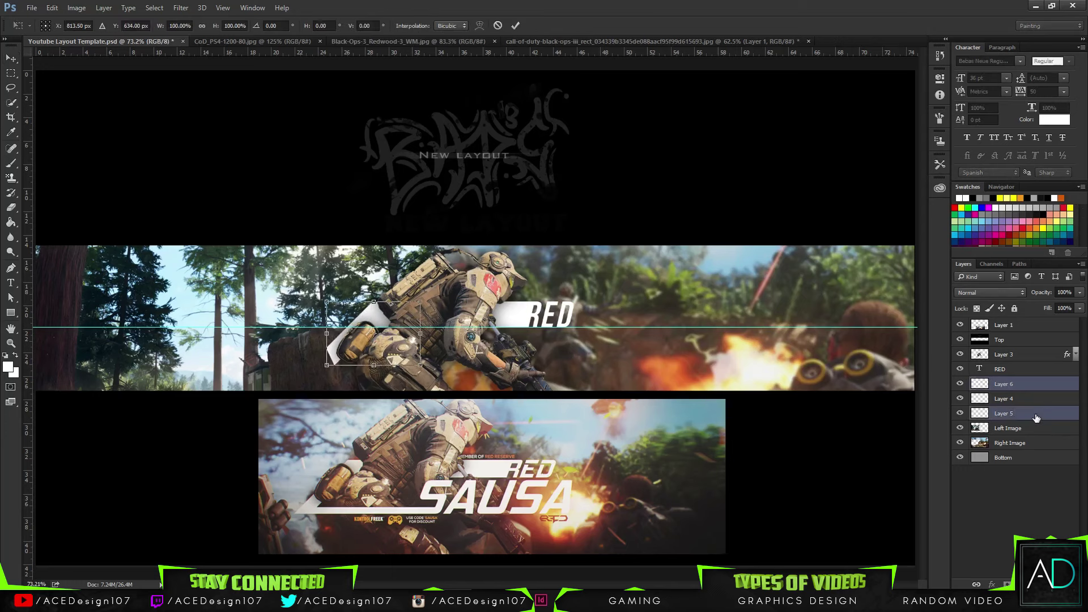
key("shift+Right")
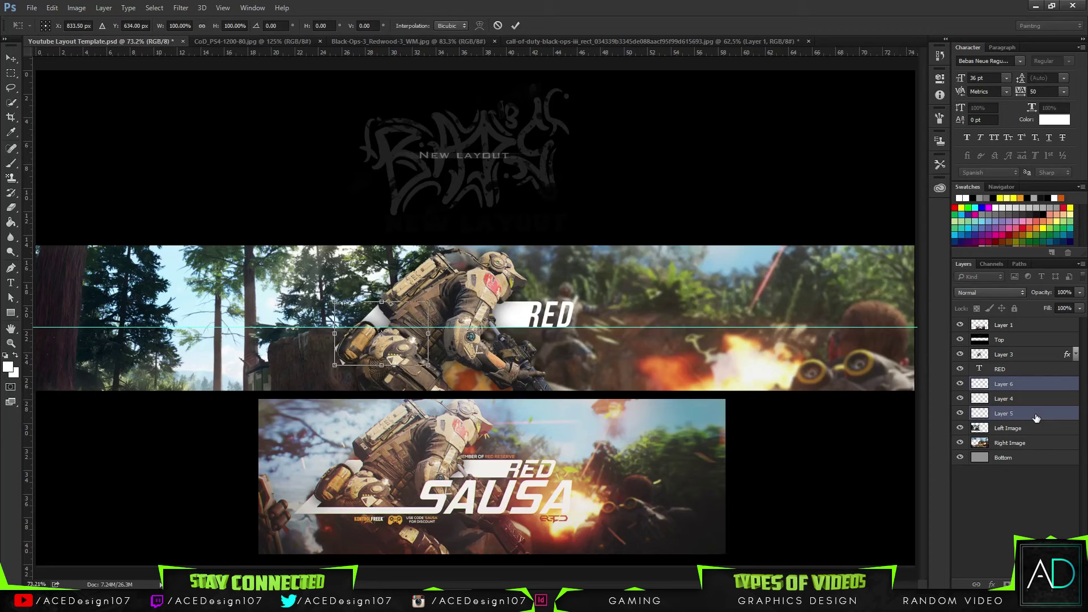
key("Right")
key("Right")
key("Left")
key("Left")
key("Left")
key("Return")
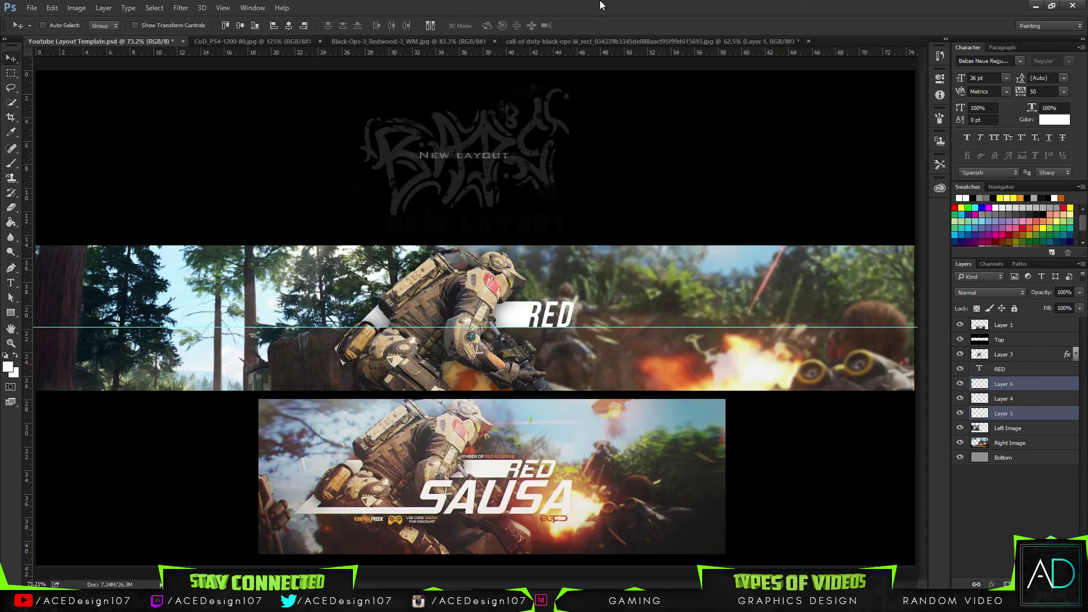
Zoom in on the soldier and RED and compare the bar layers by toggling their visibility.
key("ctrl+plus")
key("ctrl+plus")
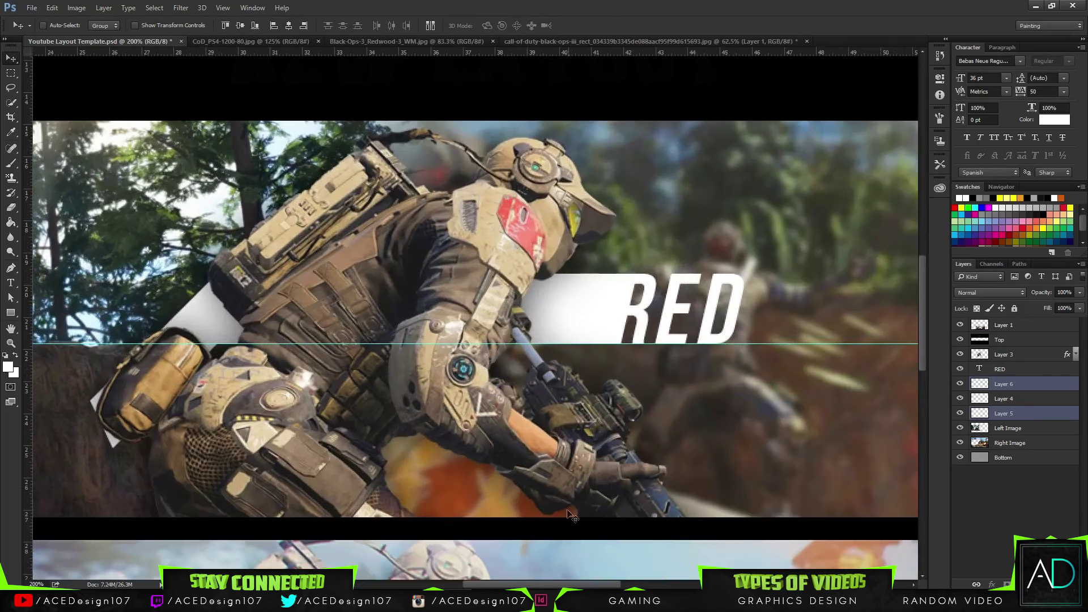
left_click_drag(524, 586, 494, 584)
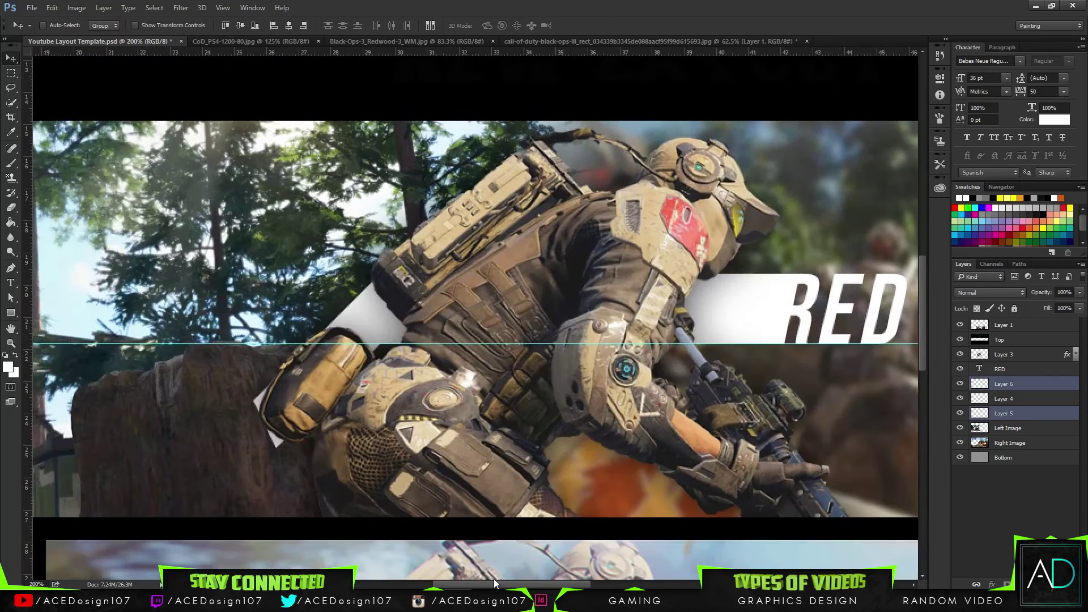
left_click(1006, 399)
left_click(961, 384)
left_click(960, 383)
left_click(960, 399)
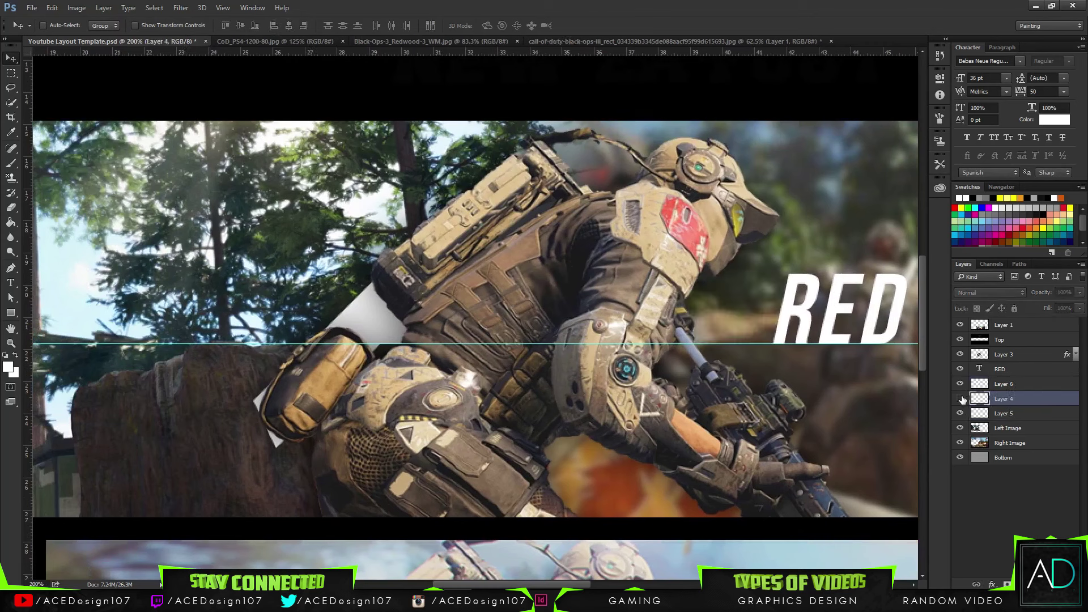
left_click(960, 398)
left_click(960, 384)
left_click(960, 384)
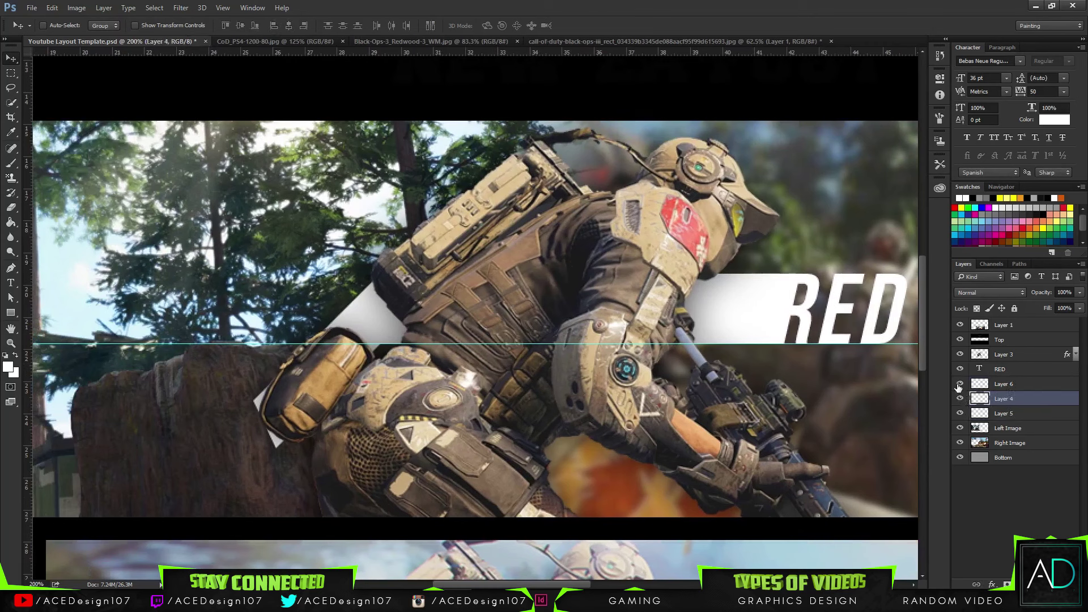
Merge Layer 4 into Layer 6 and rename the merged layer 'Behind Character'.
left_click(1038, 386, "shift")
key("ctrl+e")
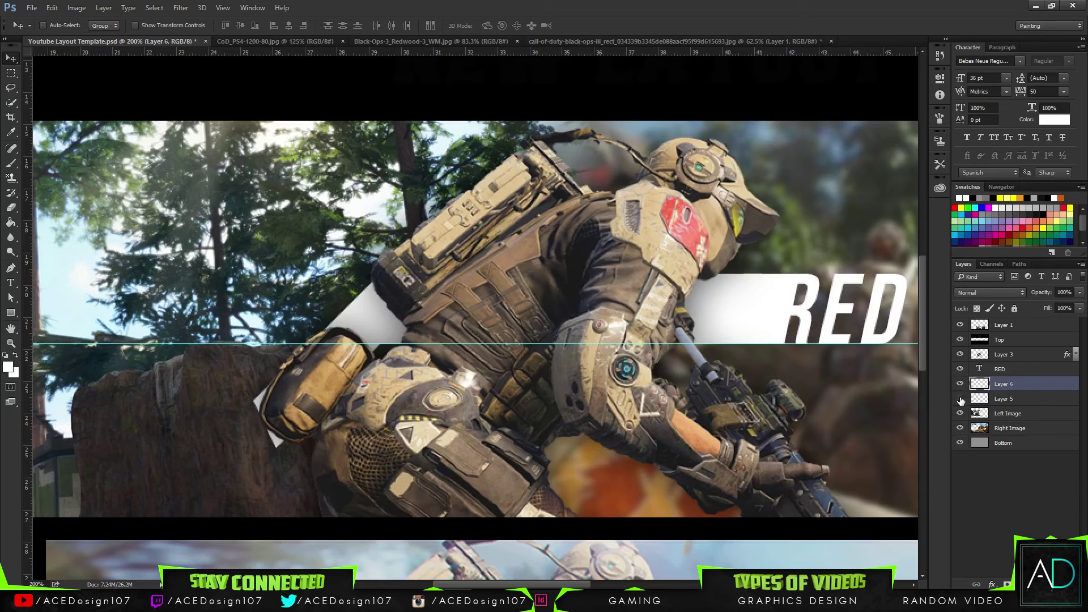
left_click(960, 398)
left_click(960, 399)
double_click(1008, 384)
type("Behind Character")
key("Return")
Rename Layer 5 to 'Transition'.
double_click(1004, 398)
type("T")
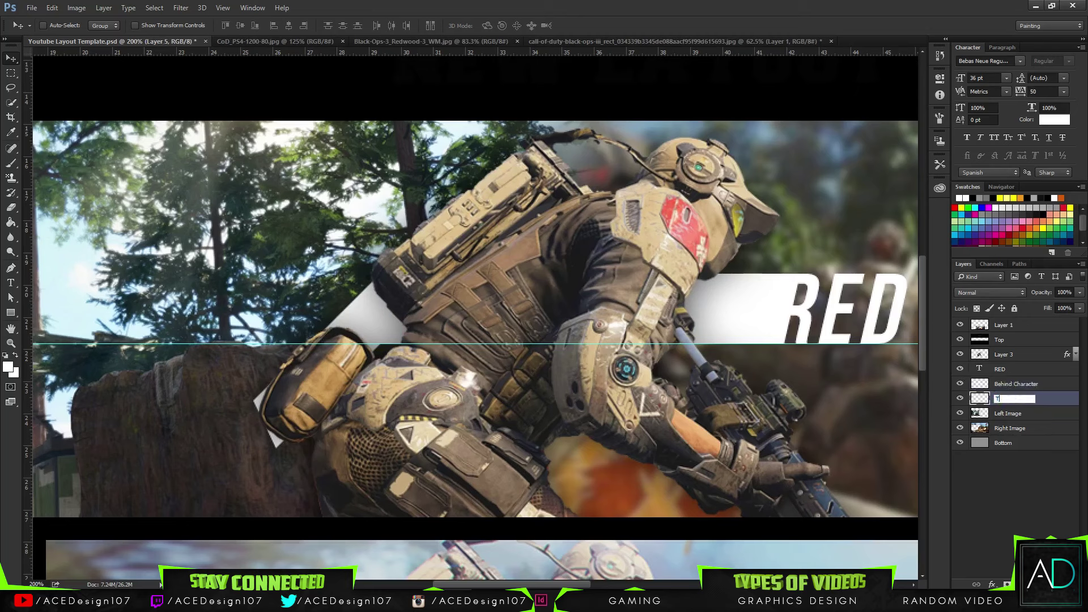
type("ren")
type("sition")
key("Return")
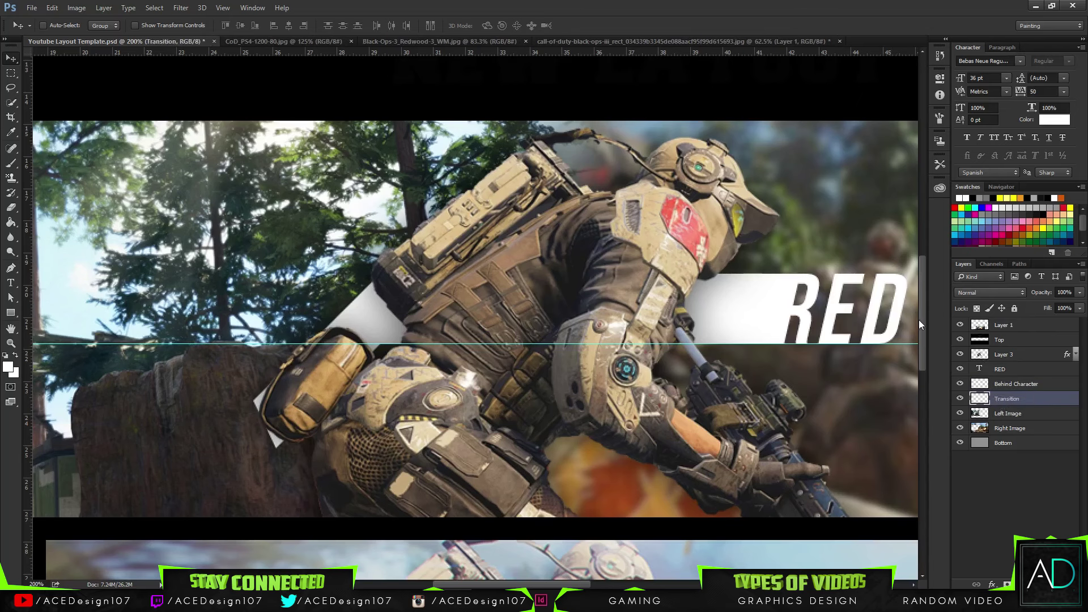
Outline the white bar piece sticking out beside the soldier's bag with a four-point pen path.
left_click_drag(919, 319, 907, 407)
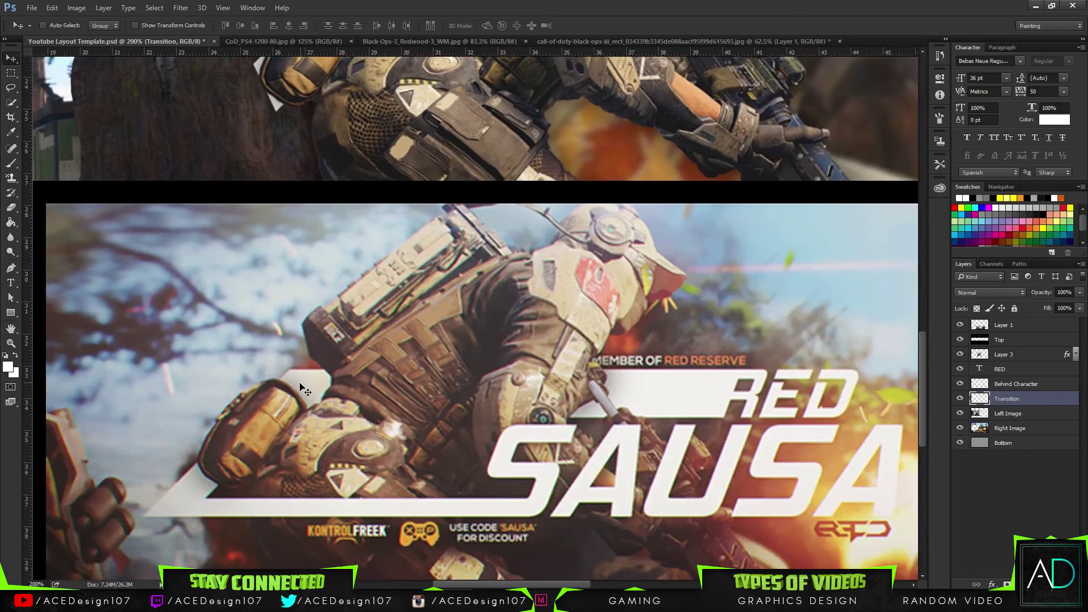
left_click_drag(921, 340, 922, 312)
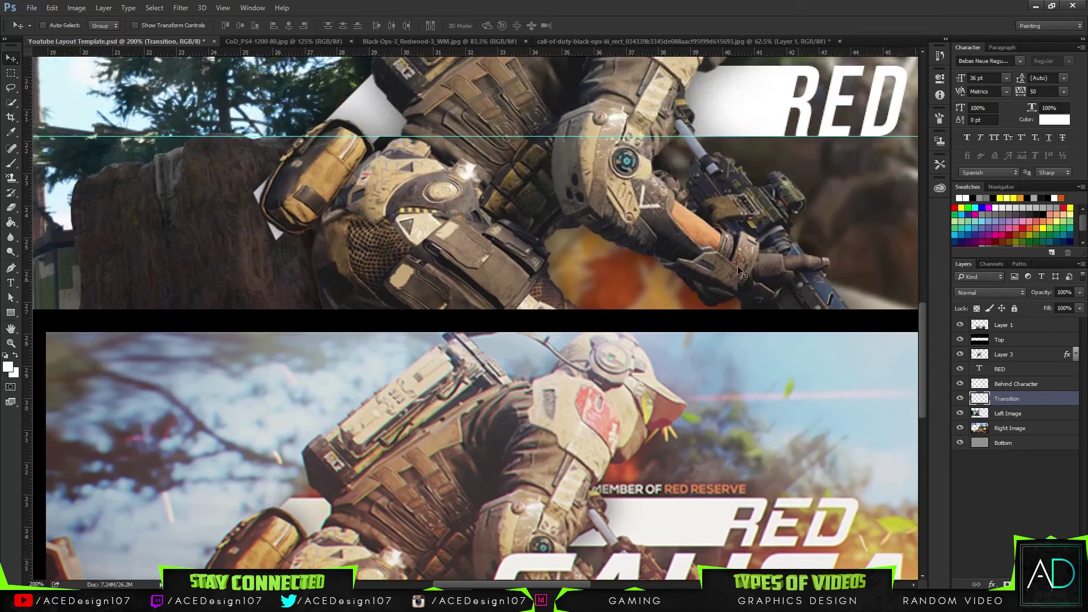
key("p")
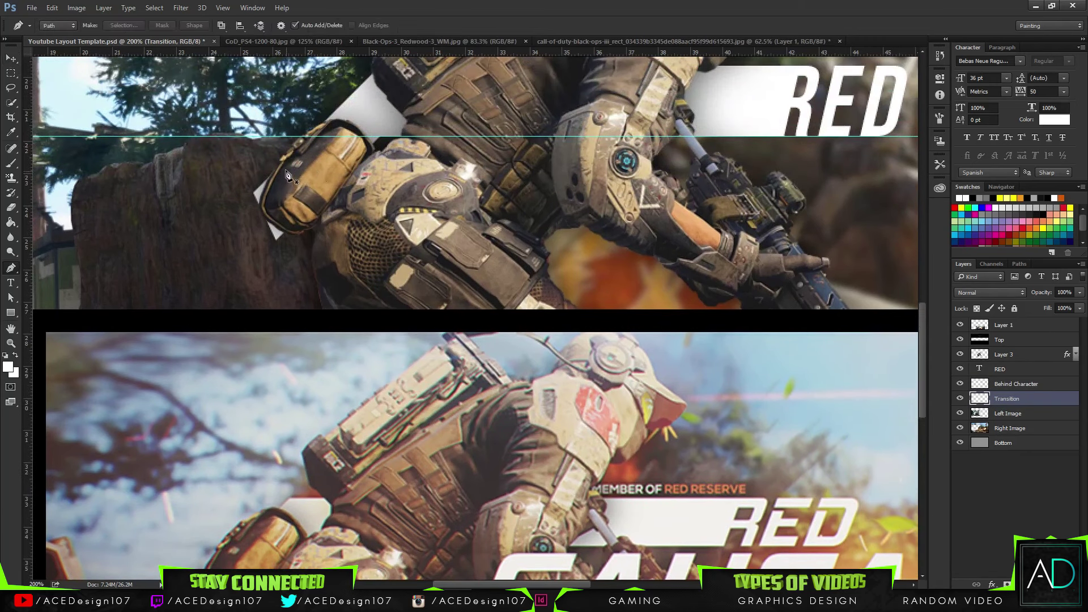
left_click(288, 146)
left_click(352, 211)
left_click(233, 331)
left_click(143, 242)
left_click(289, 146)
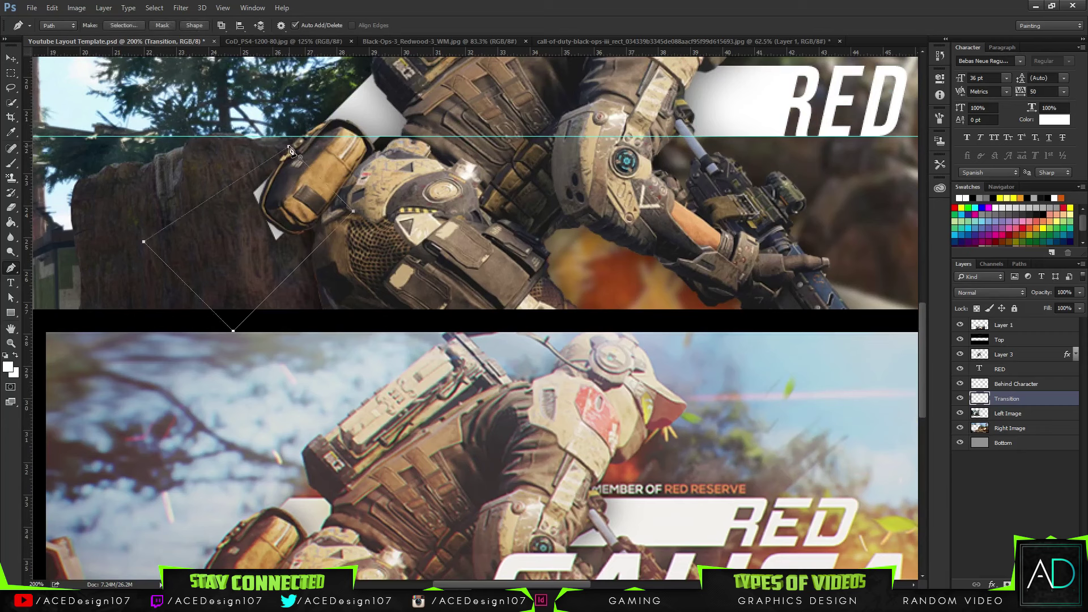
Turn the path into a selection, delete the white piece inside it, and deselect.
right_click(277, 189)
left_click(321, 241)
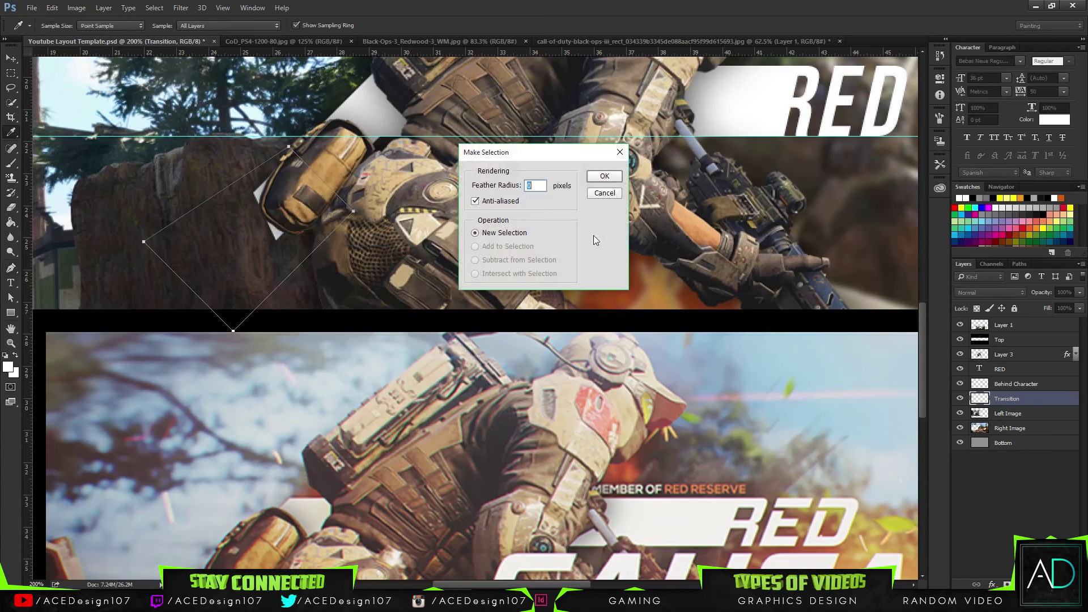
left_click(605, 174)
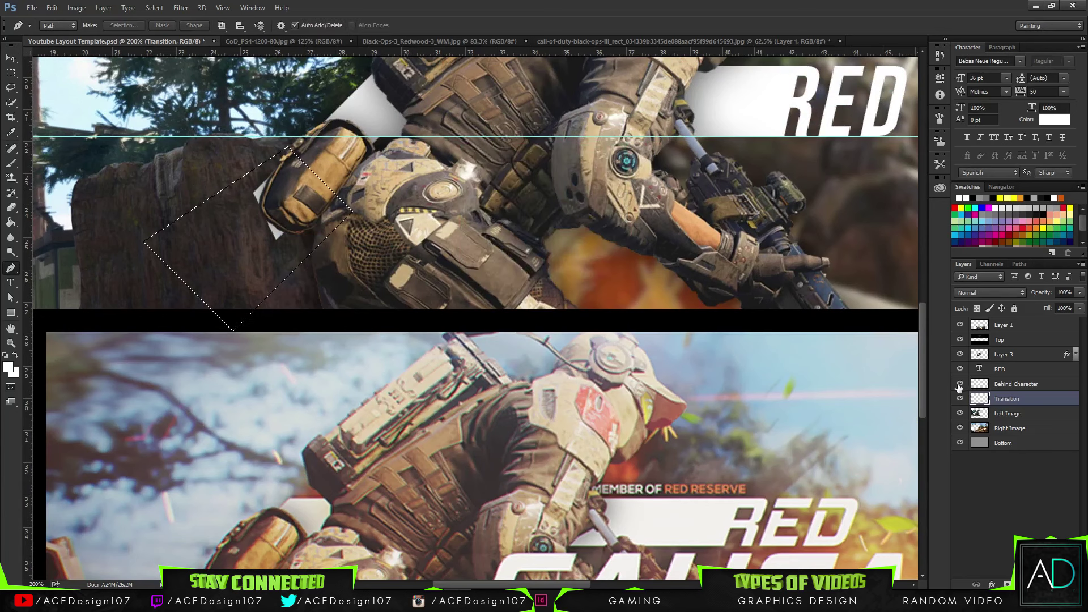
key("Delete")
key("ctrl+d")
Paste and move a white shape copy, then discard it and return to the Transition layer.
left_click(1024, 354)
key("ctrl+v")
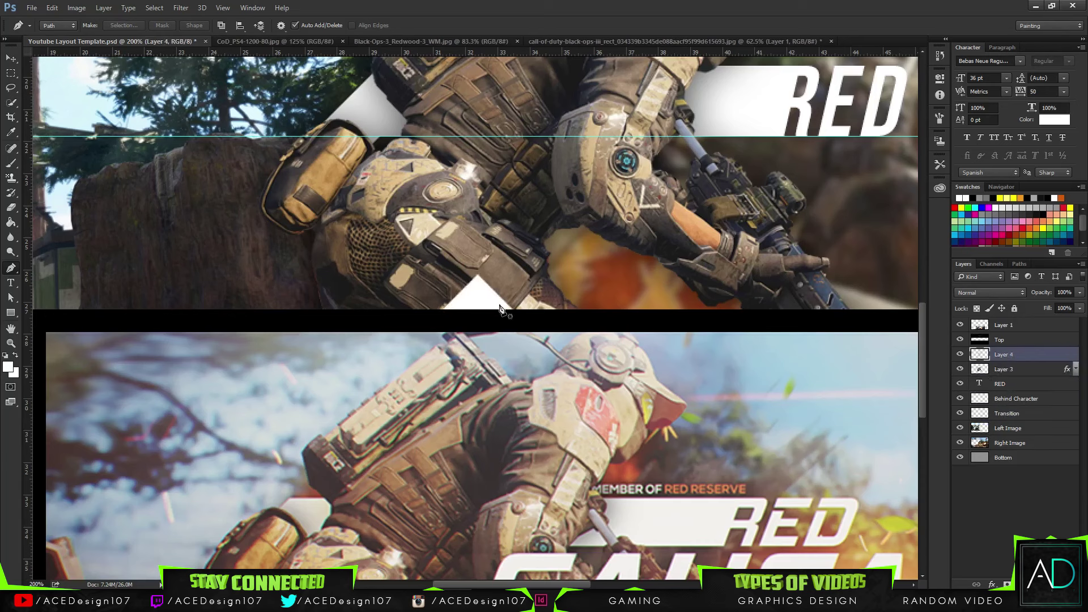
key("v")
left_click_drag(500, 347, 473, 306)
scroll(323, 294, "down", 2)
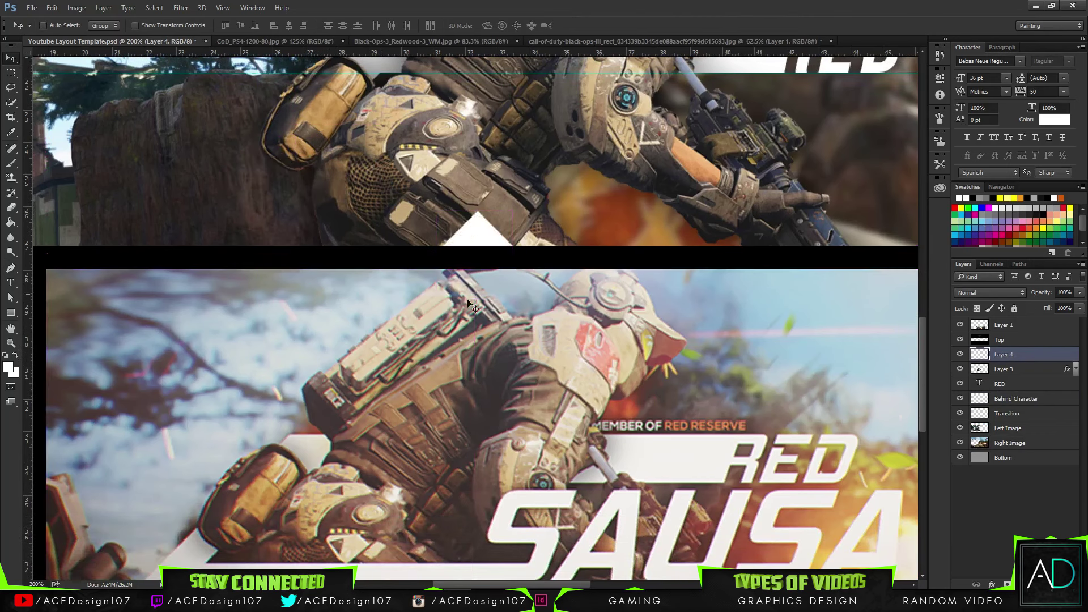
key("Delete")
key("ctrl+z")
key("ctrl+z")
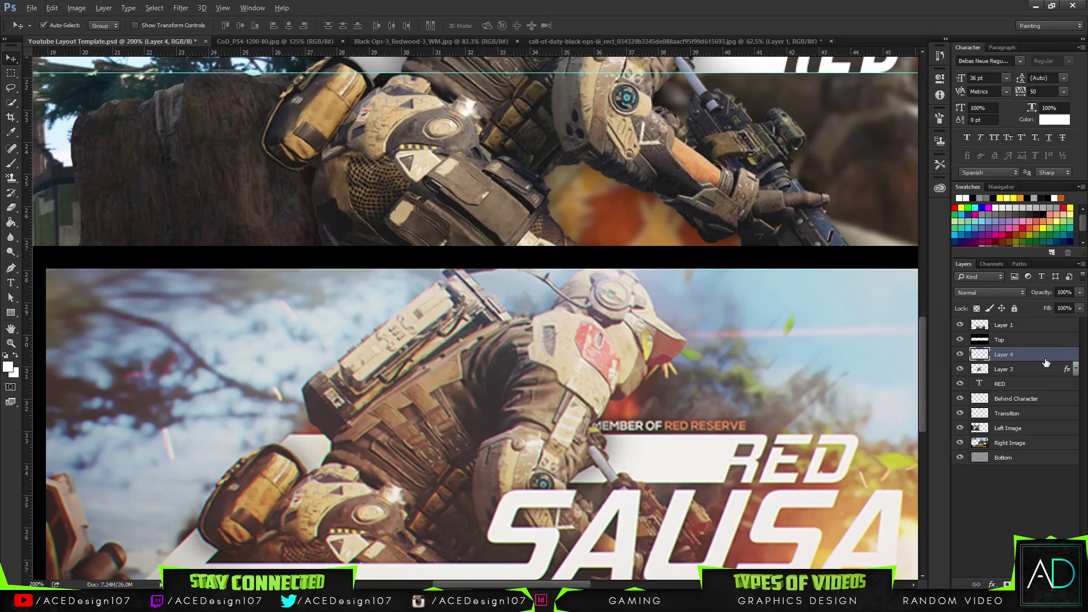
key("alt+bracketleft")
key("alt+bracketleft")
key("alt+bracketleft")
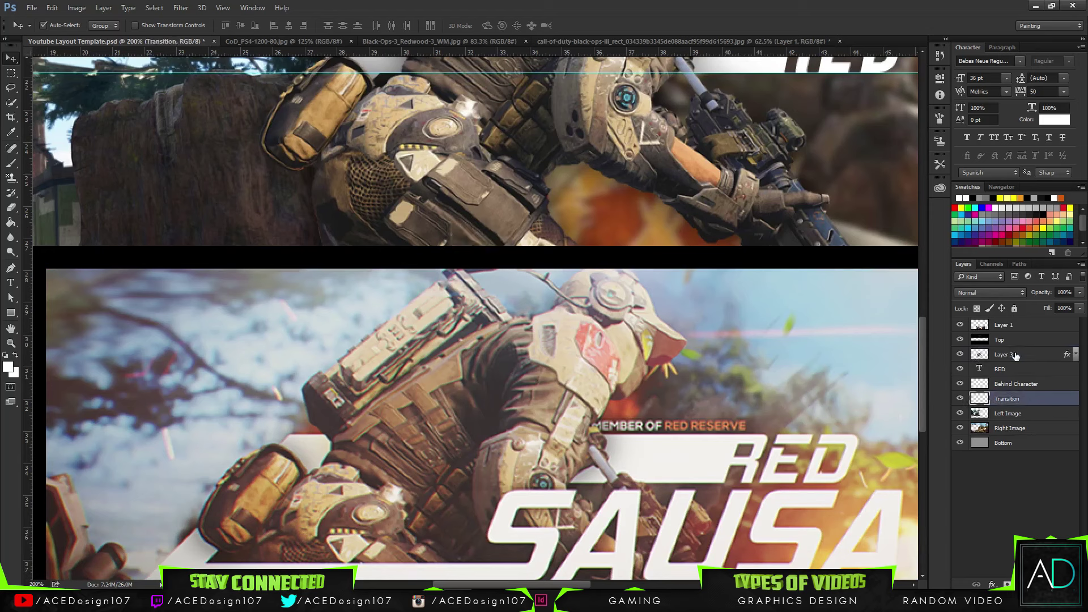
key("ctrl+d")
key("ctrl+plus")
key("ctrl+minus")
key("ctrl+minus")
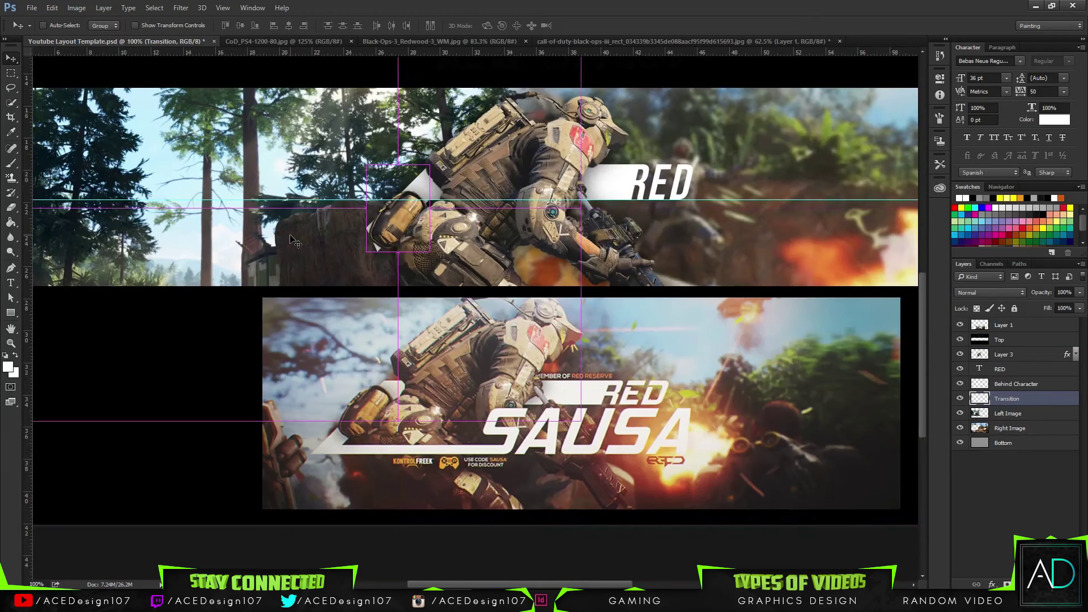
Draw a closed slanted four-point pen path running down-left below the soldier's bag.
key("p")
key("ctrl+plus")
key("ctrl+plus")
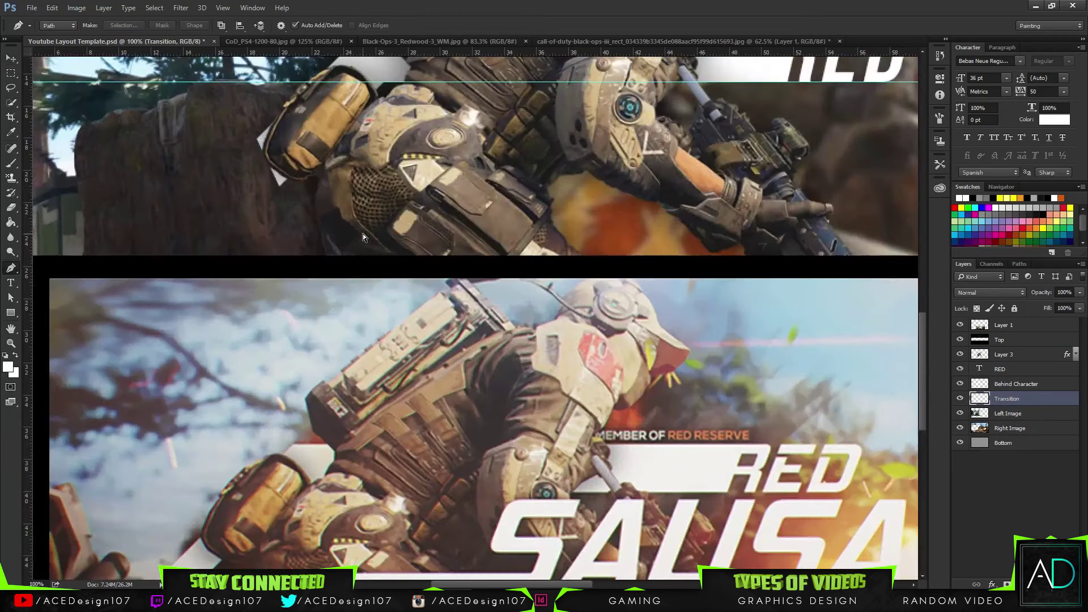
left_click_drag(469, 589, 416, 568)
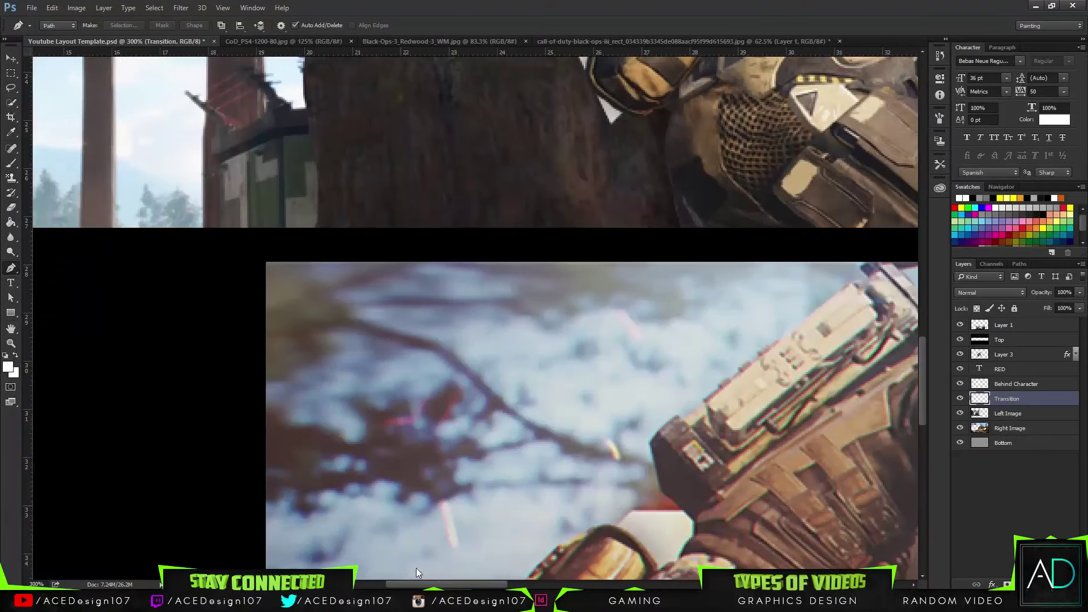
left_click_drag(923, 377, 914, 323)
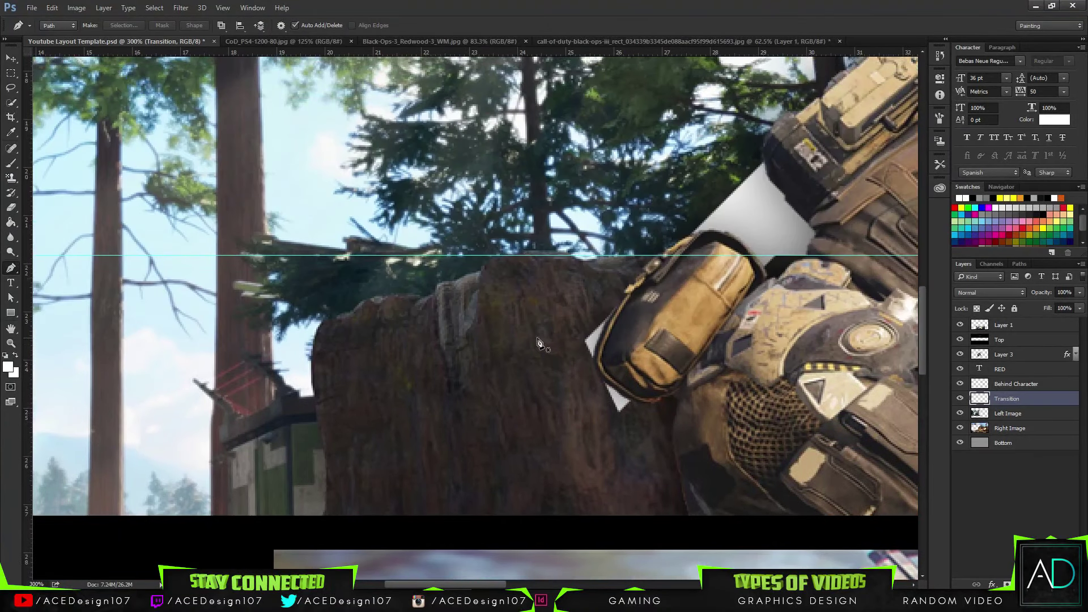
left_click(586, 342)
left_click(471, 457)
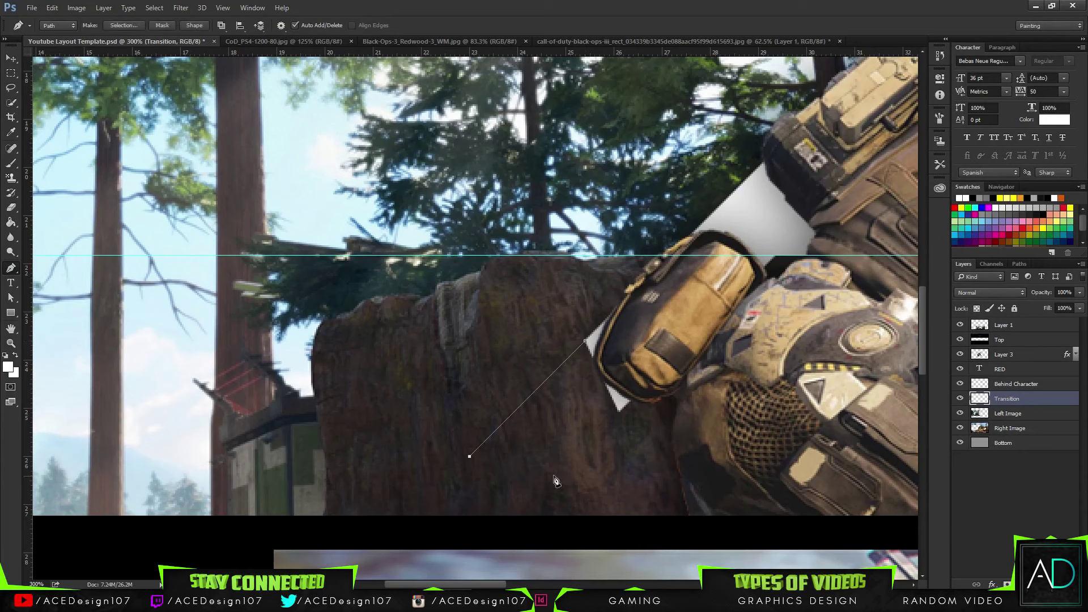
left_click(580, 468, "shift")
key("ctrl+z")
left_click(575, 456)
left_click(586, 342)
Make the path a selection and Paint Bucket fill it and the gap up to the bag white.
right_click(586, 341)
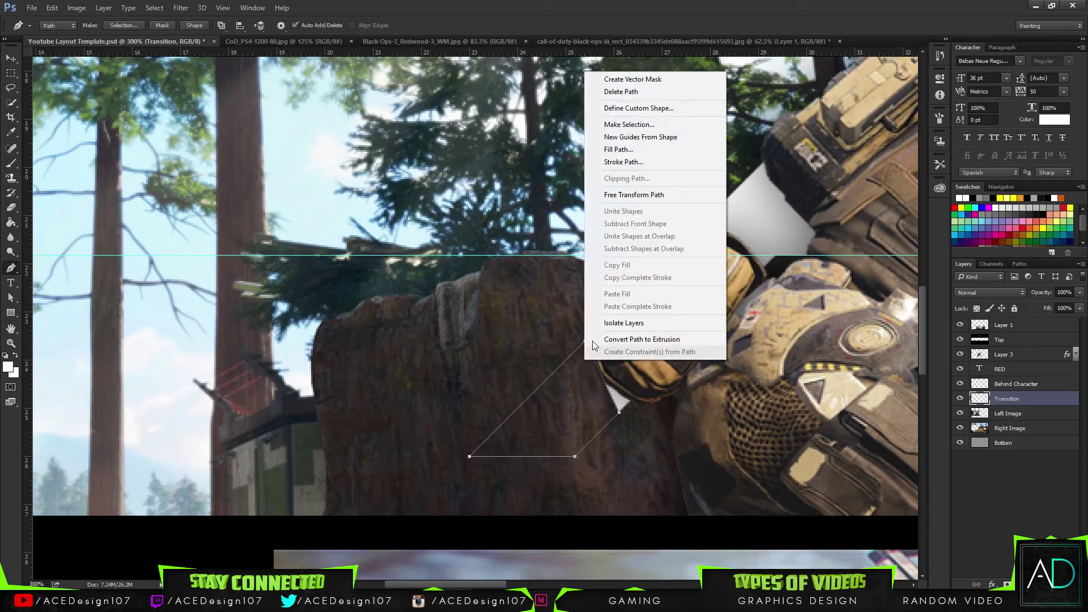
left_click(634, 123)
key("Return")
key("g")
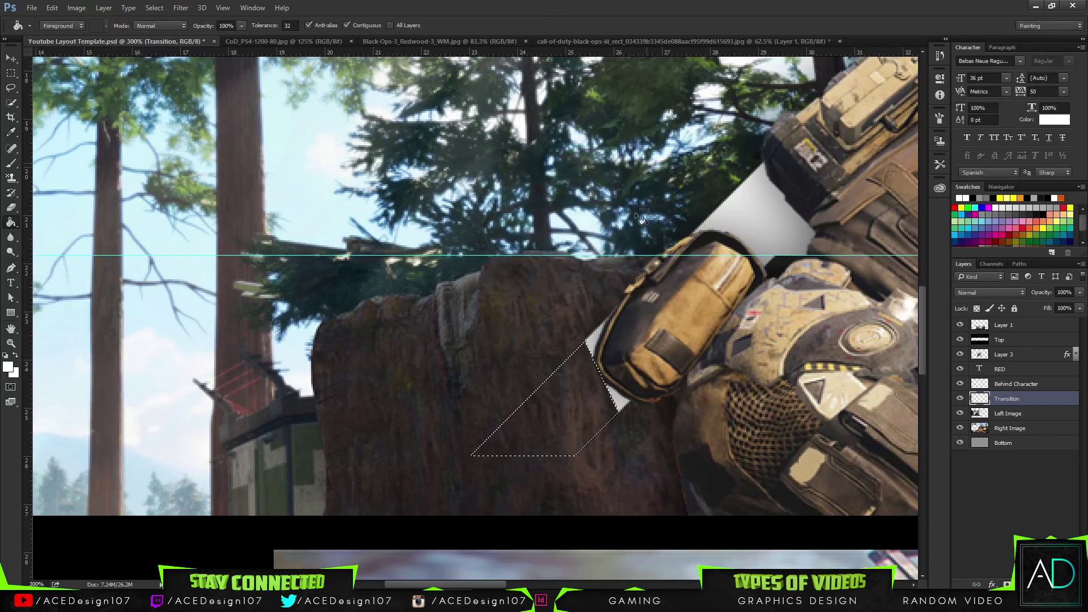
left_click(573, 389)
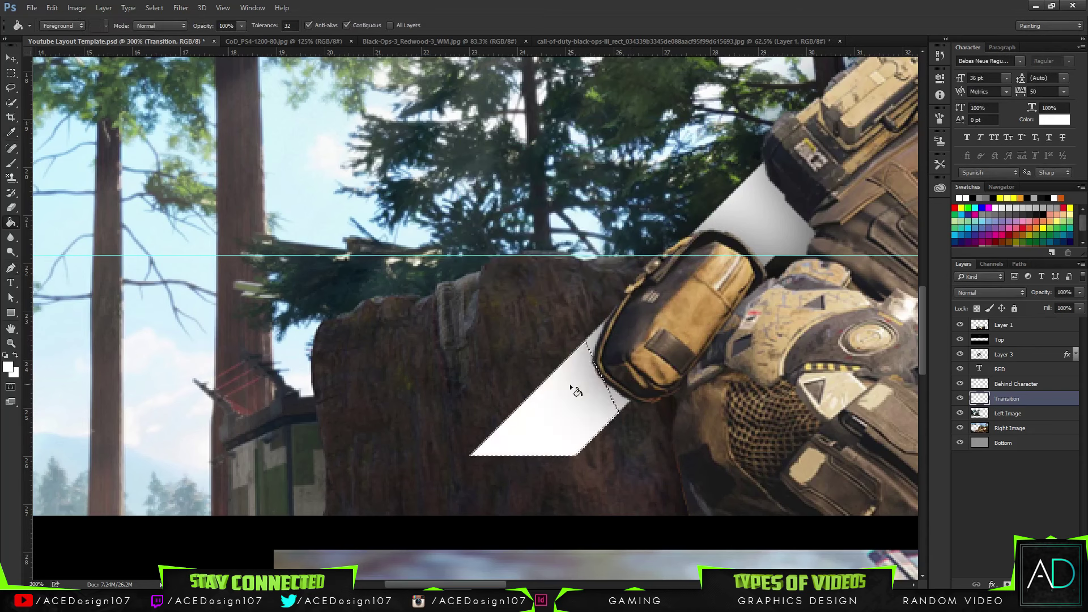
left_click(591, 352)
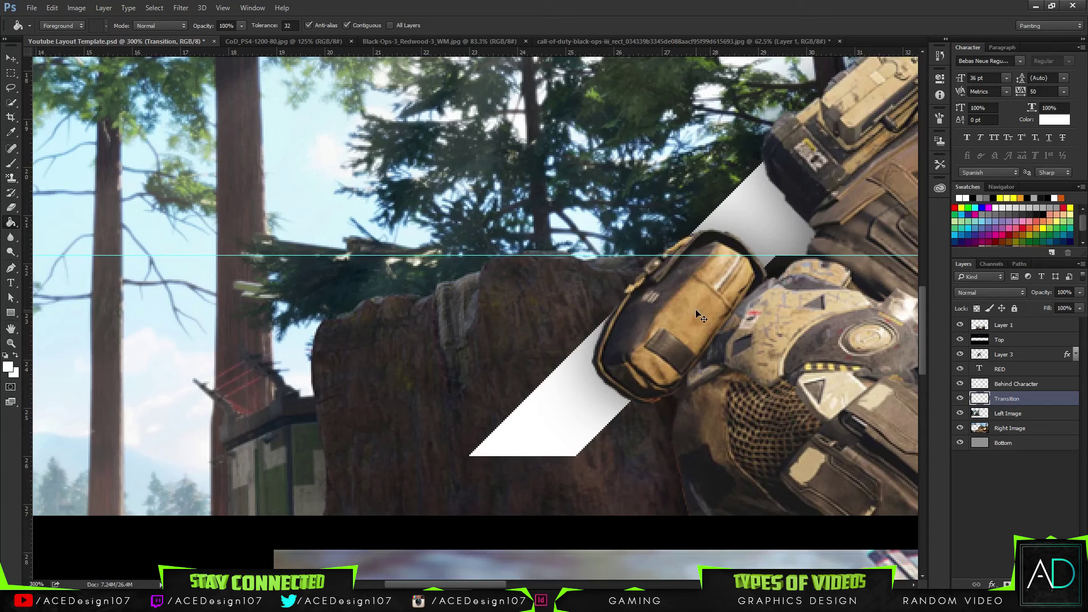
key("ctrl+0")
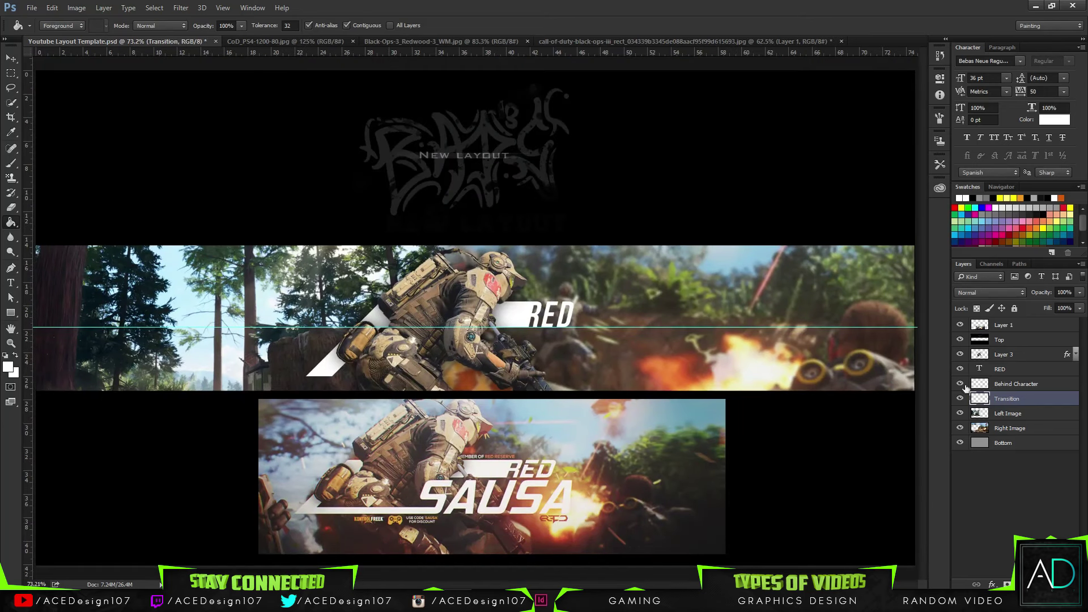
Rename the soldier cut-out layer from Layer 3 to 'Character Layer'.
key("ctrl+plus")
key("ctrl+plus")
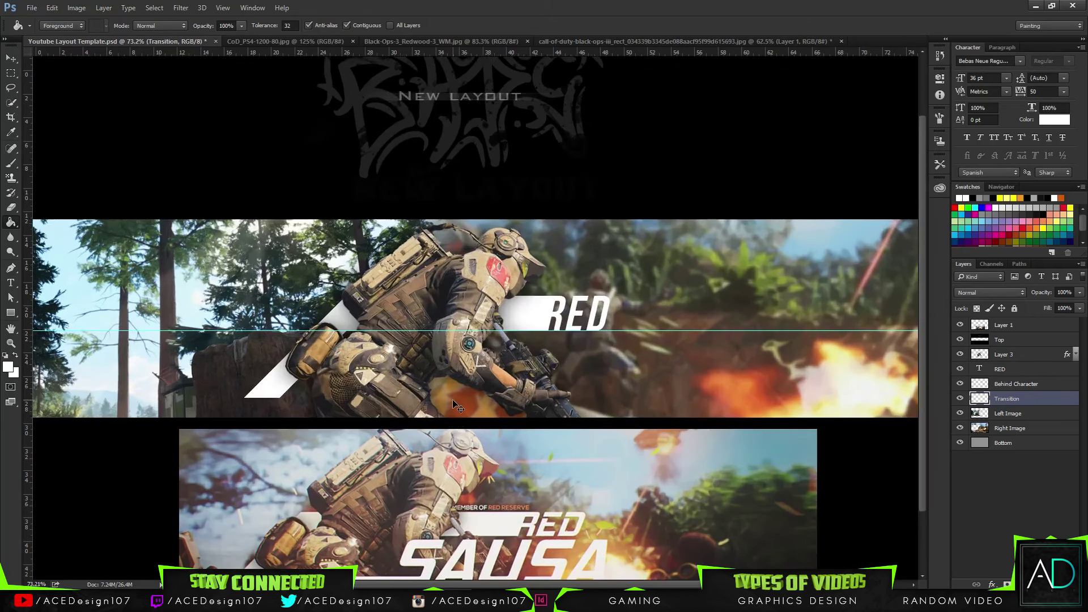
left_click_drag(518, 583, 472, 581)
left_click(1012, 356)
double_click(1012, 356)
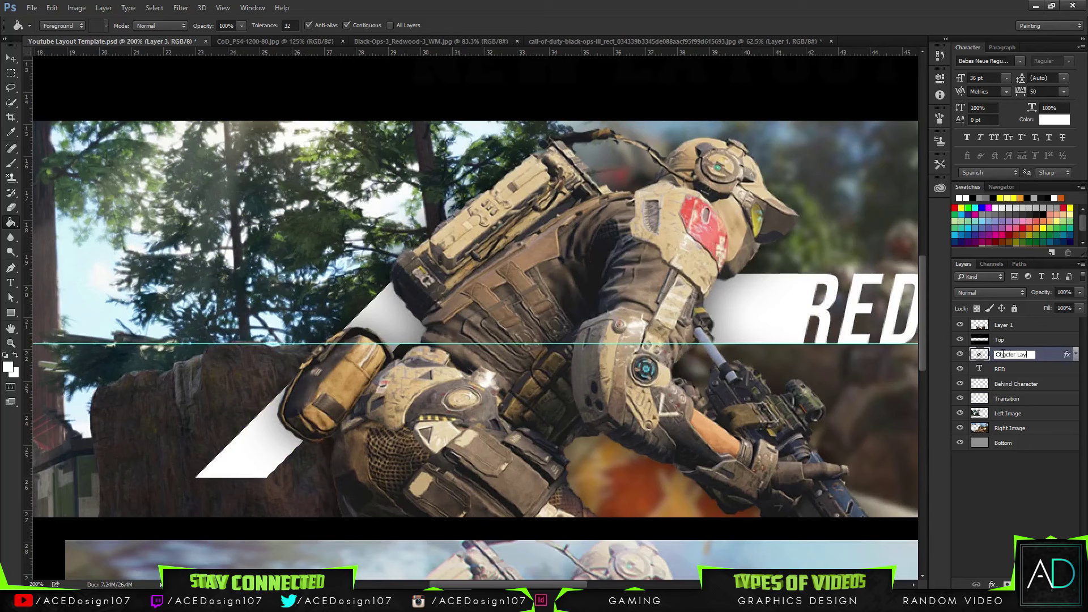
type("ra")
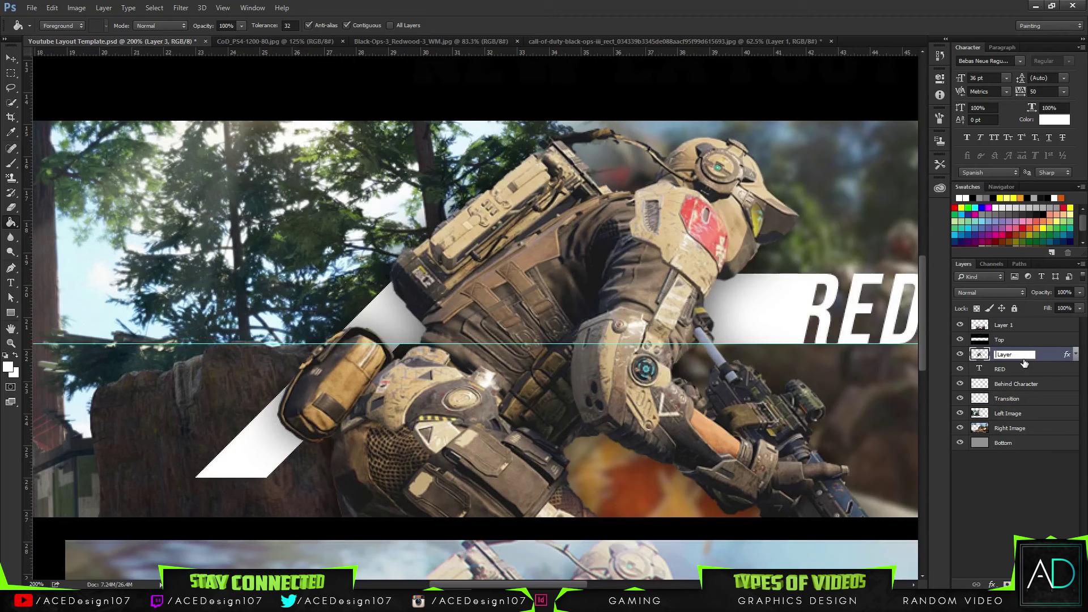
Name the soldier layer character Layer and add a new empty layer above it.
key("Return")
left_click_drag(927, 336, 919, 373)
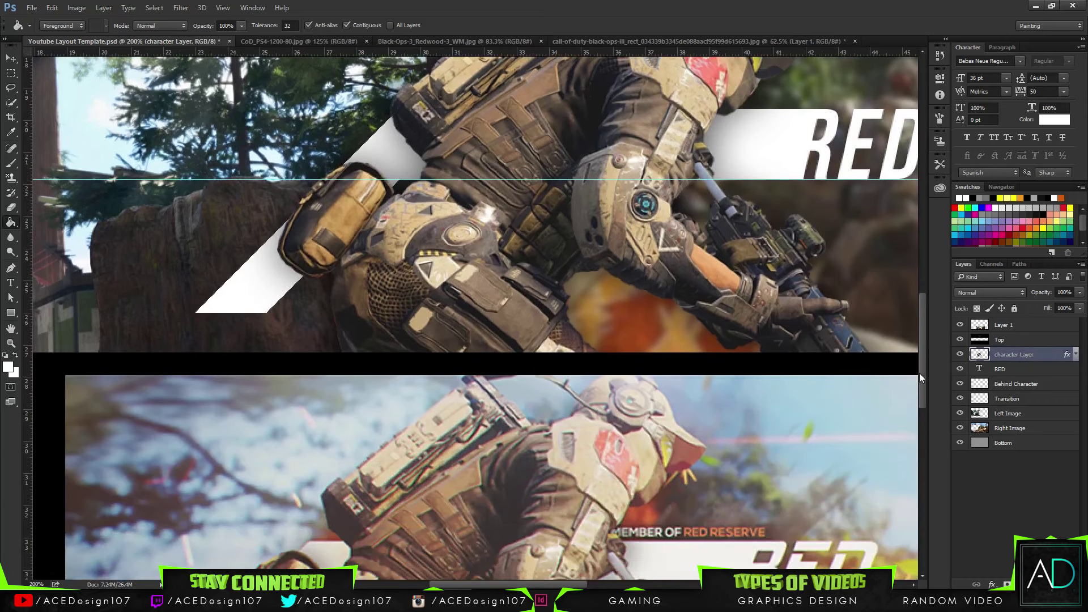
key("ctrl+shift+alt+n")
Select a long thin strip running right from the diagonal stripe's lower corner.
key("m")
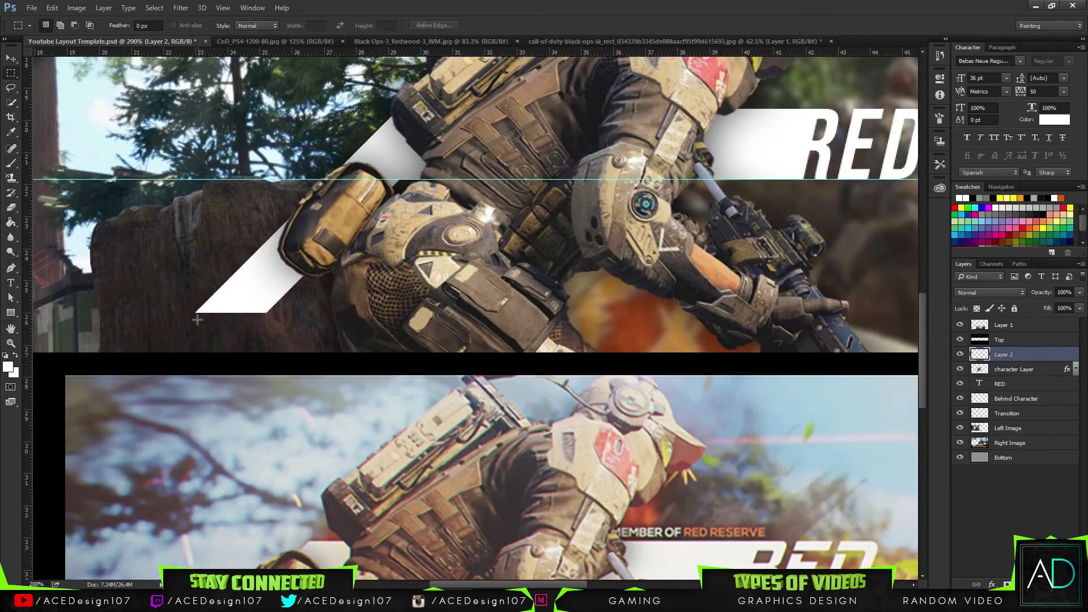
left_click_drag(193, 337, 608, 320)
left_click(223, 300)
left_click_drag(195, 313, 817, 285)
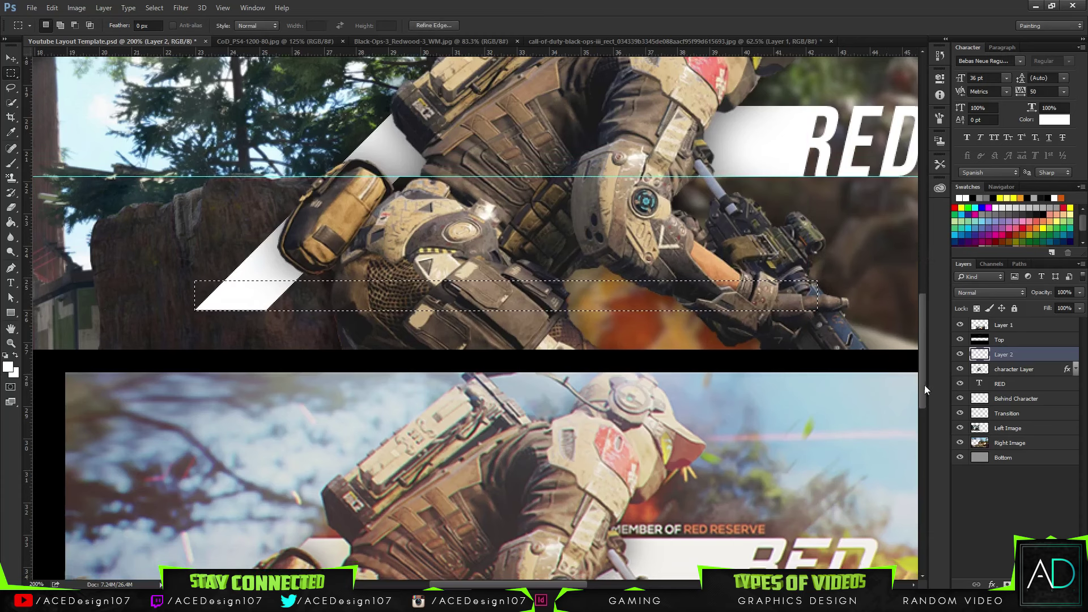
mouse_move(924, 385)
left_mouse_down()
mouse_move(921, 410)
mouse_move(913, 394)
left_mouse_up()
scroll(904, 394, "down", 3)
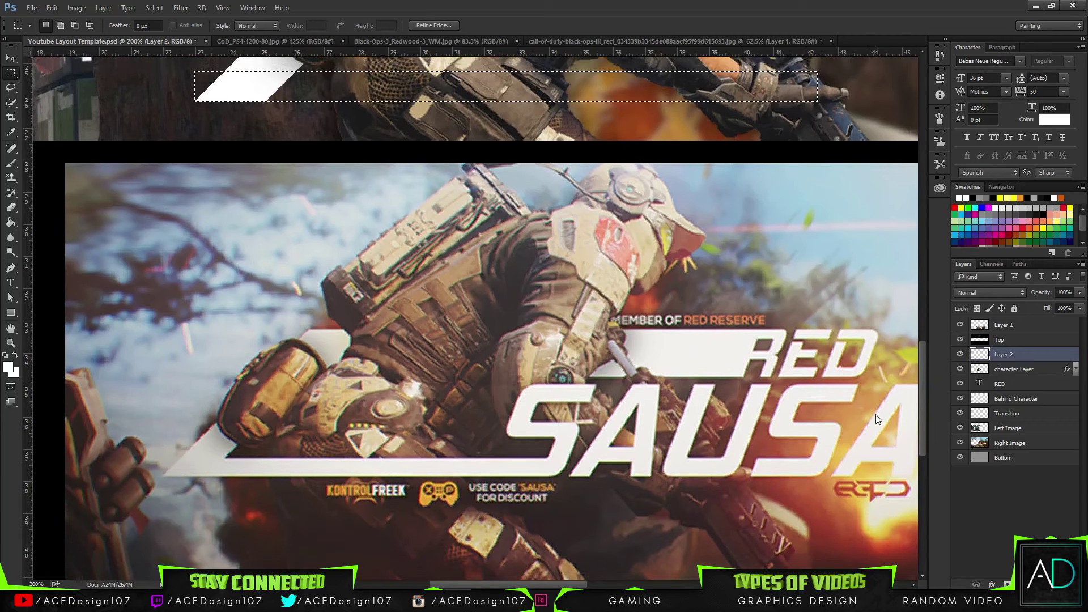
key("ctrl+d")
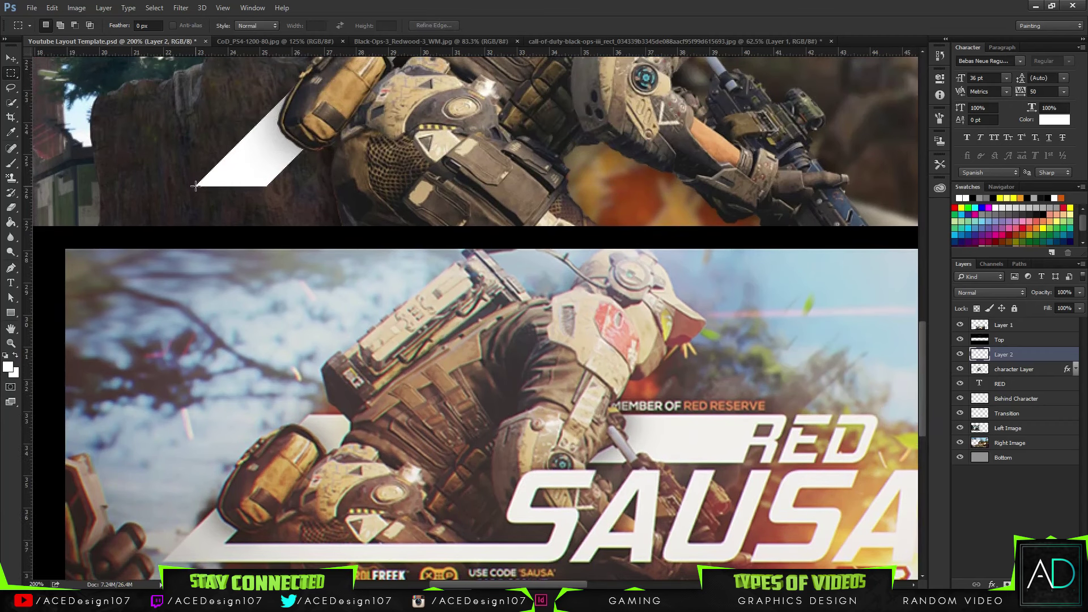
mouse_move(194, 186)
left_mouse_down()
mouse_move(216, 170)
mouse_move(731, 170)
mouse_move(753, 146)
mouse_move(686, 149)
mouse_move(661, 163)
mouse_move(672, 164)
left_mouse_up()
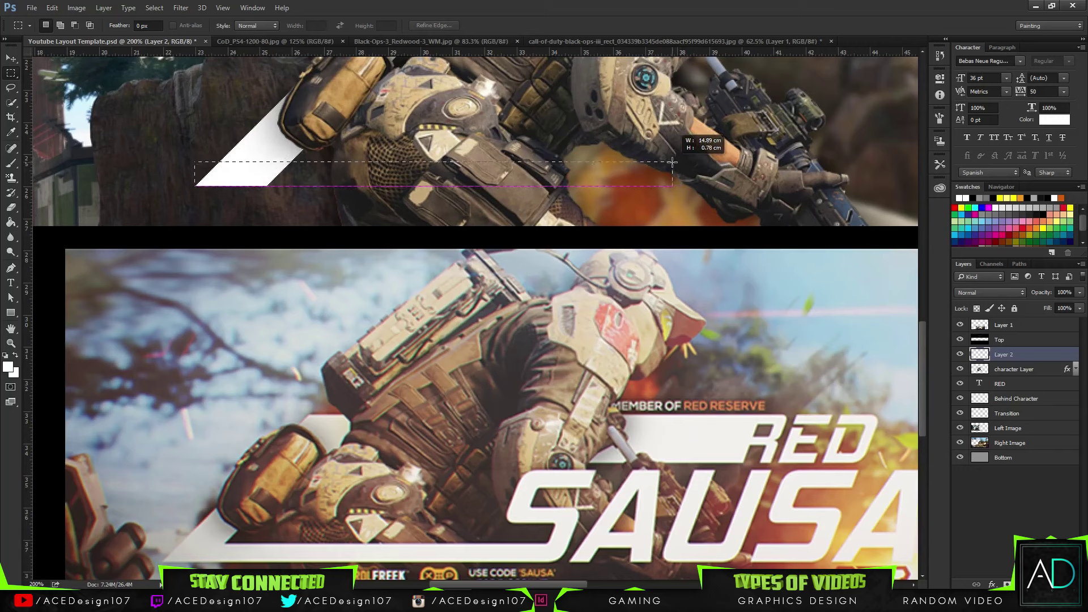
Fill the strip white on Layer 2, removing the part overlapping the diagonal transition shape.
key("g")
left_click(433, 170)
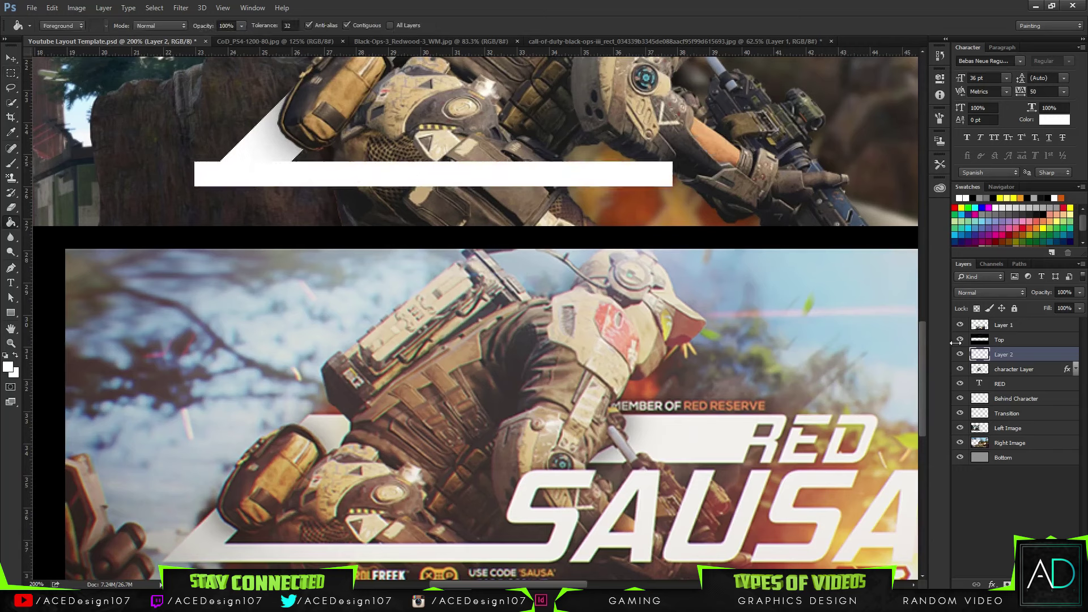
left_click(968, 413)
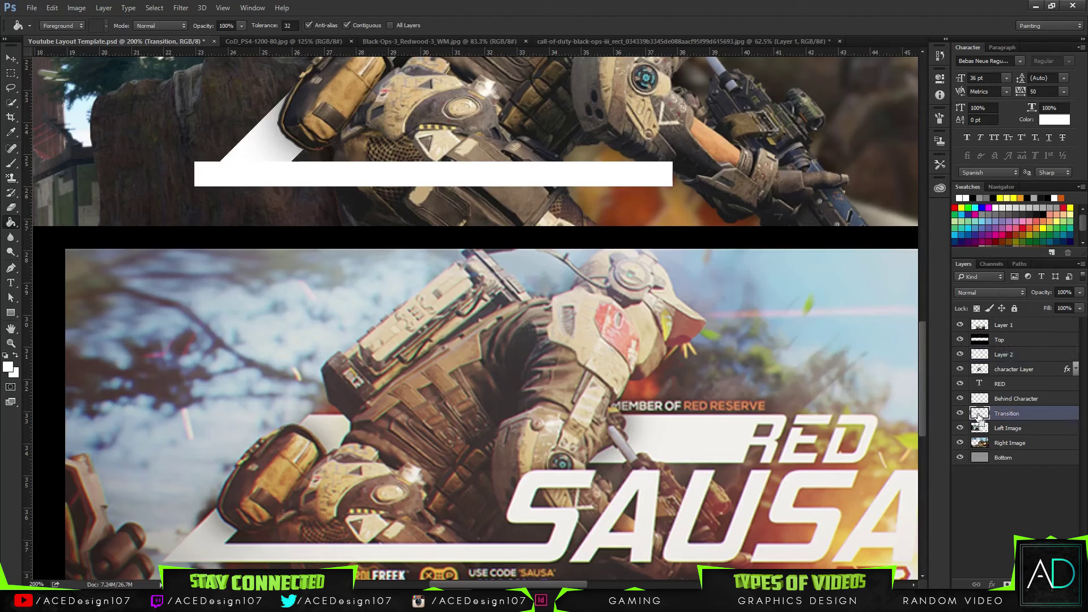
left_click(979, 414, "ctrl")
left_click(1026, 356)
left_click(960, 355)
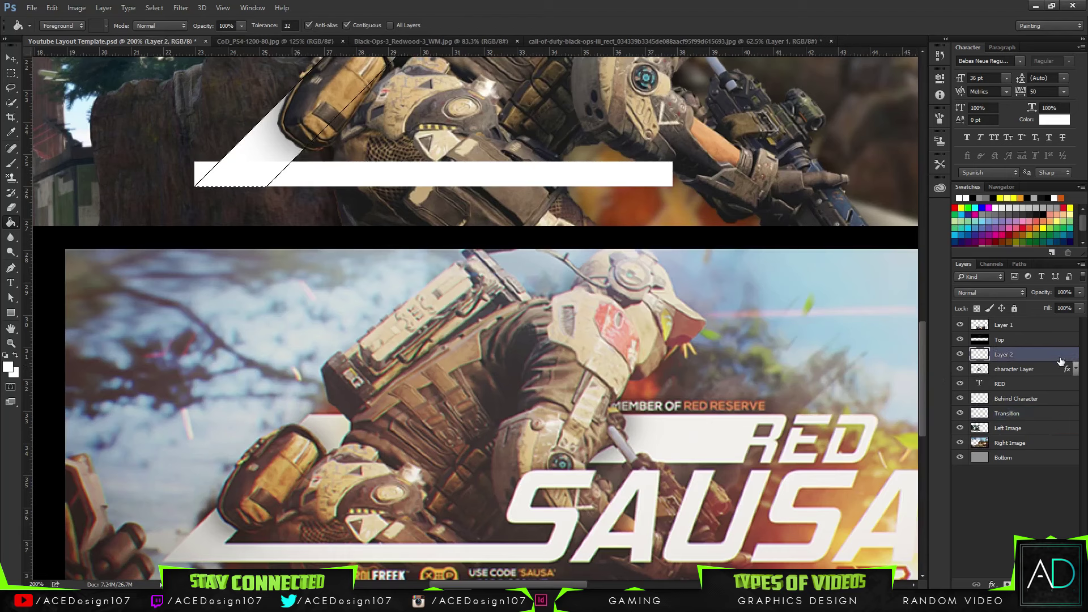
key("ctrl+z")
key("ctrl+z")
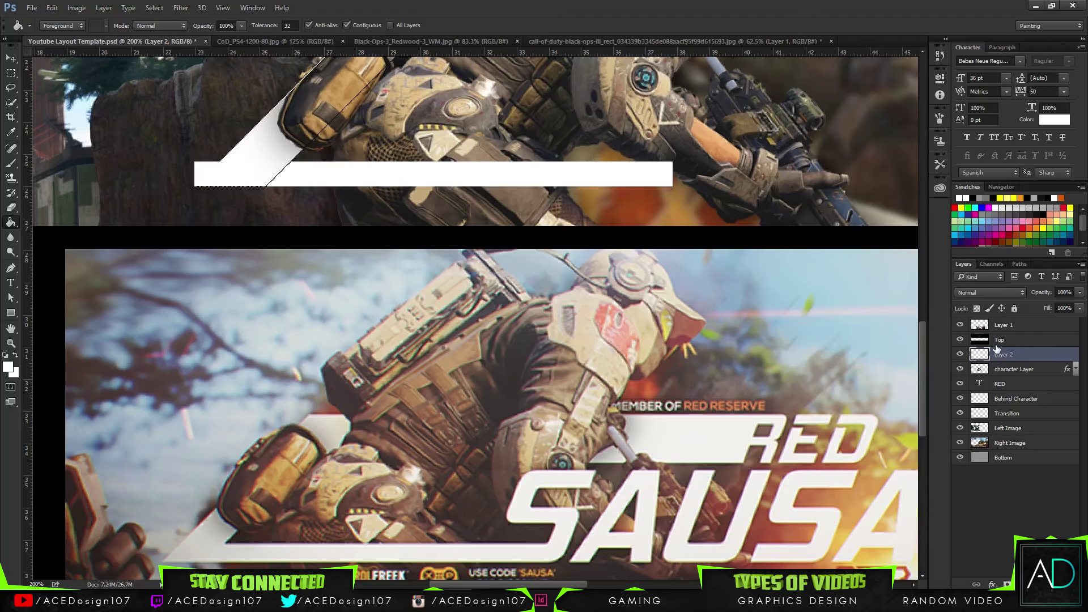
Erase the leftover bar left of the diagonal stripe, adjusting eraser hardness, then view at 100%.
key("e")
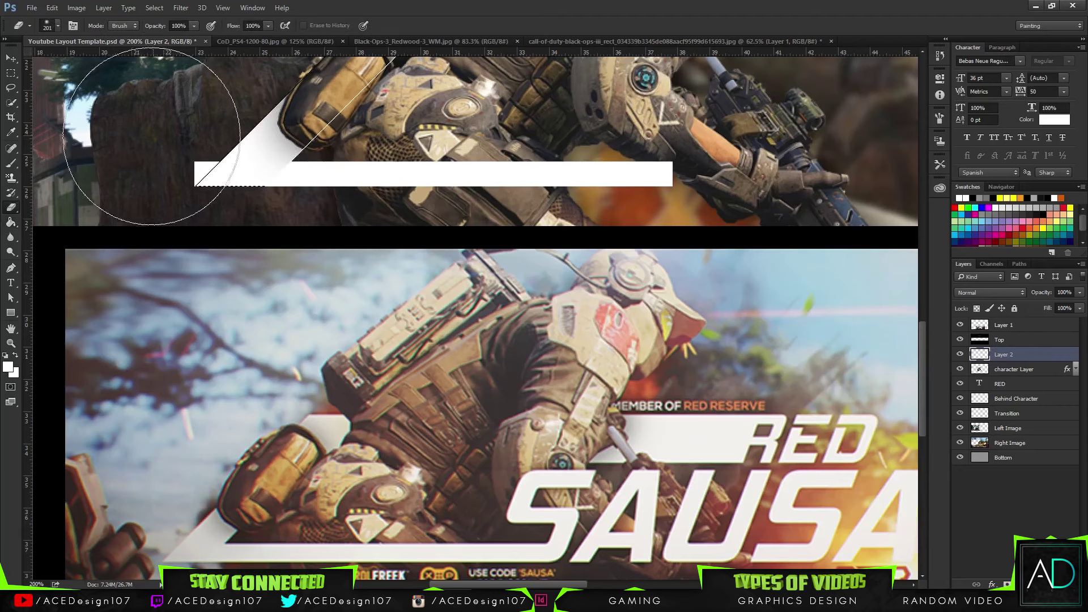
key("ctrl+minus")
key("ctrl+minus")
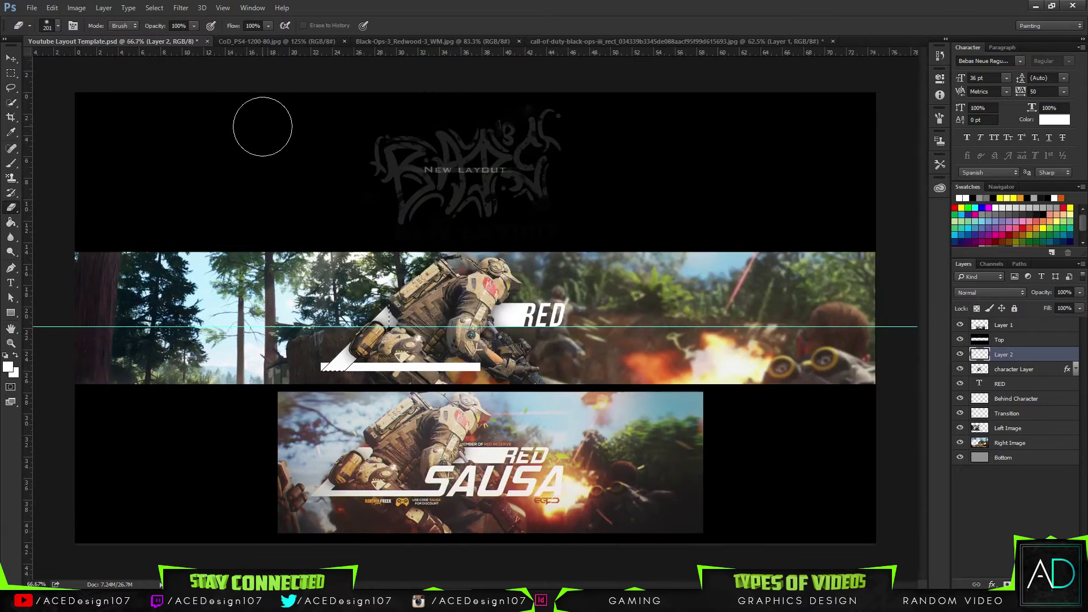
left_click_drag(304, 362, 326, 348)
left_click(57, 25)
key("Tab")
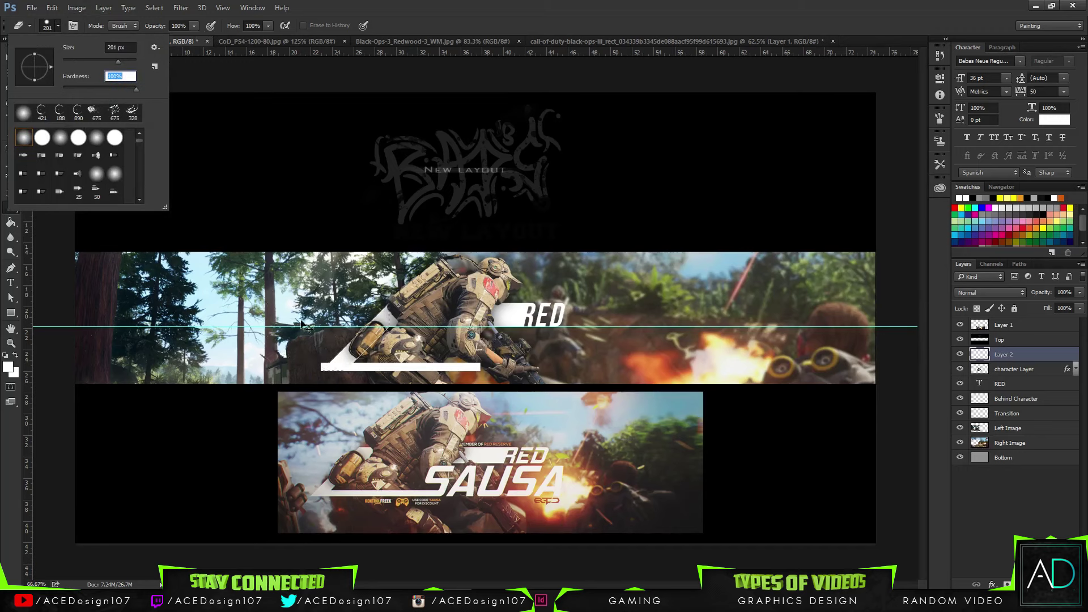
key("Return")
key("ctrl+a")
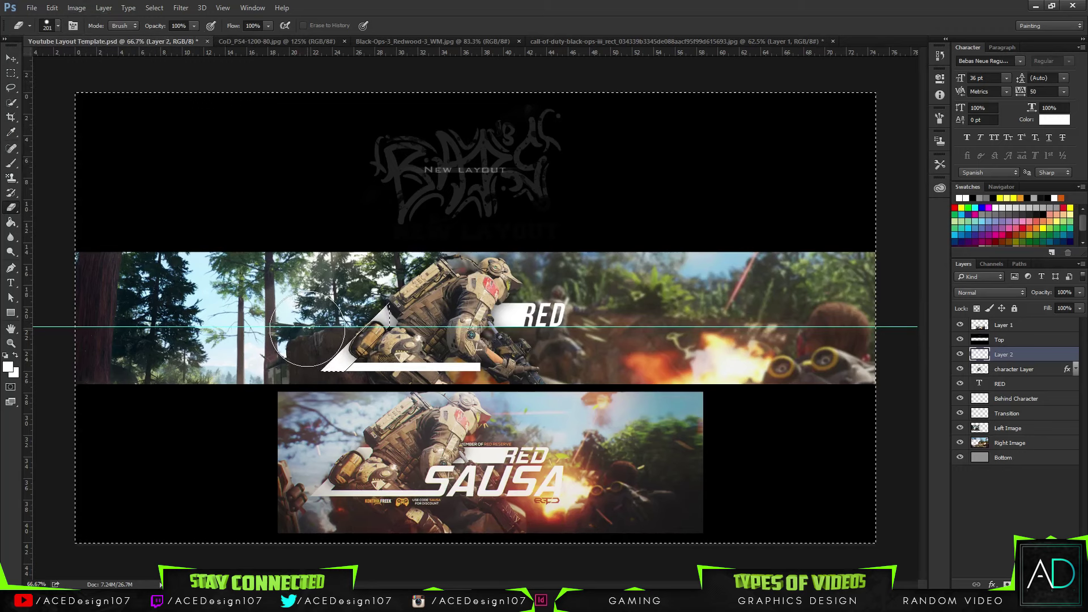
key("ctrl+d")
key("ctrl+plus")
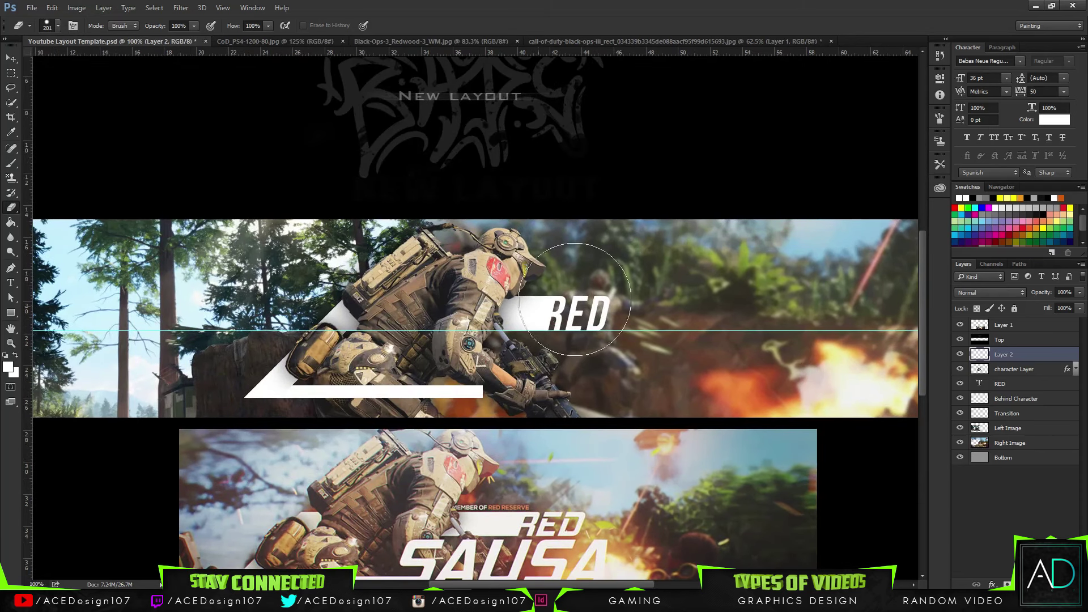
left_click_drag(921, 326, 917, 356)
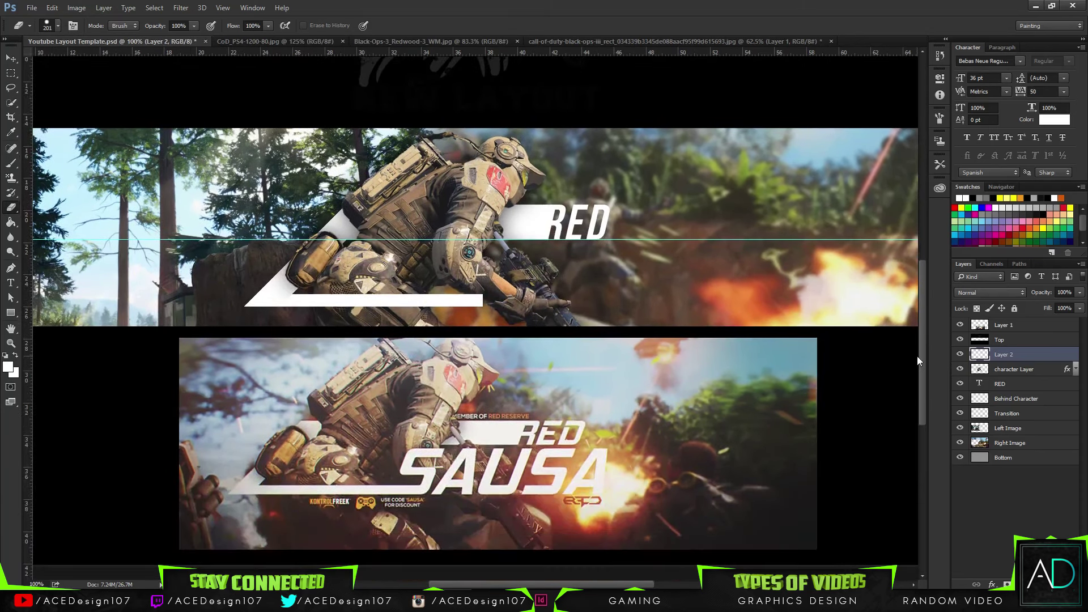
left_click(10, 61)
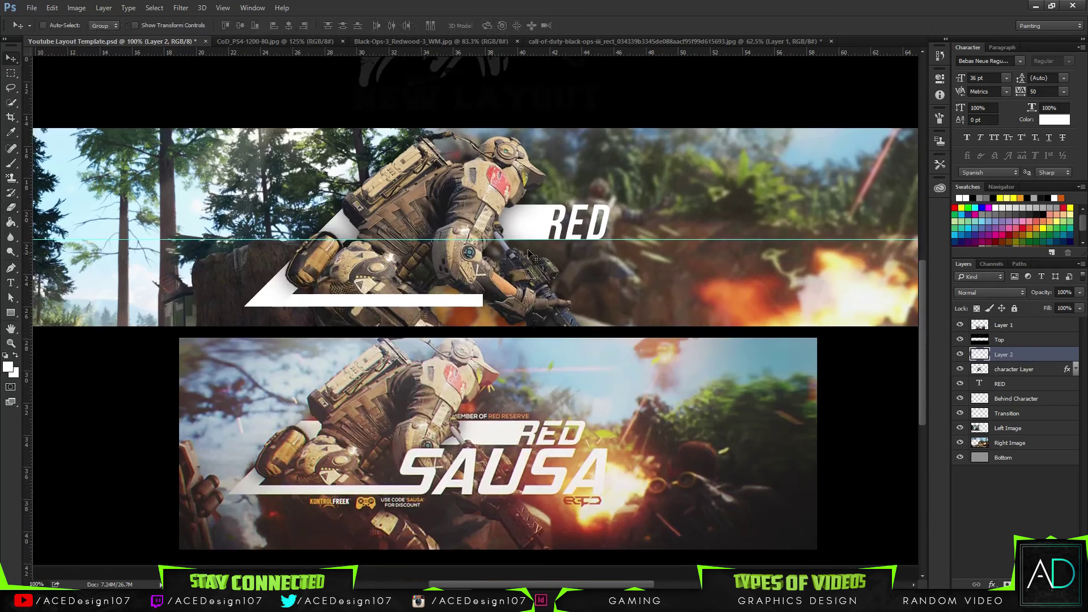
Rename Layer 2 to 'Front panel'.
double_click(1008, 357)
type("F")
type("ront panel")
key("Return")
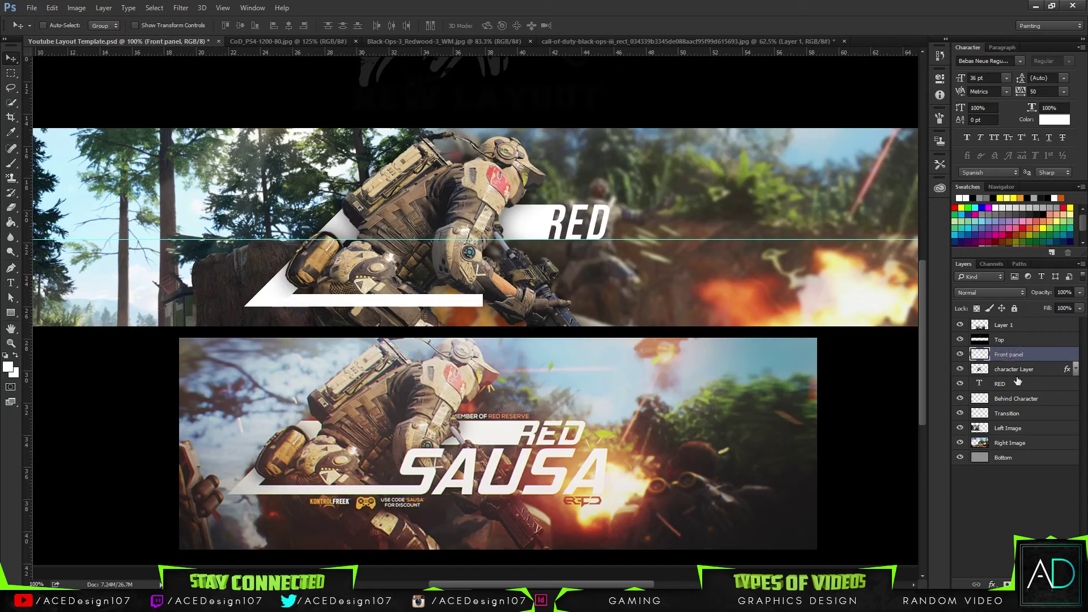
Rename the Behind Character layer to 'Behind panel' and make Front panel active.
double_click(1018, 399)
left_click_drag(1015, 399, 1074, 408)
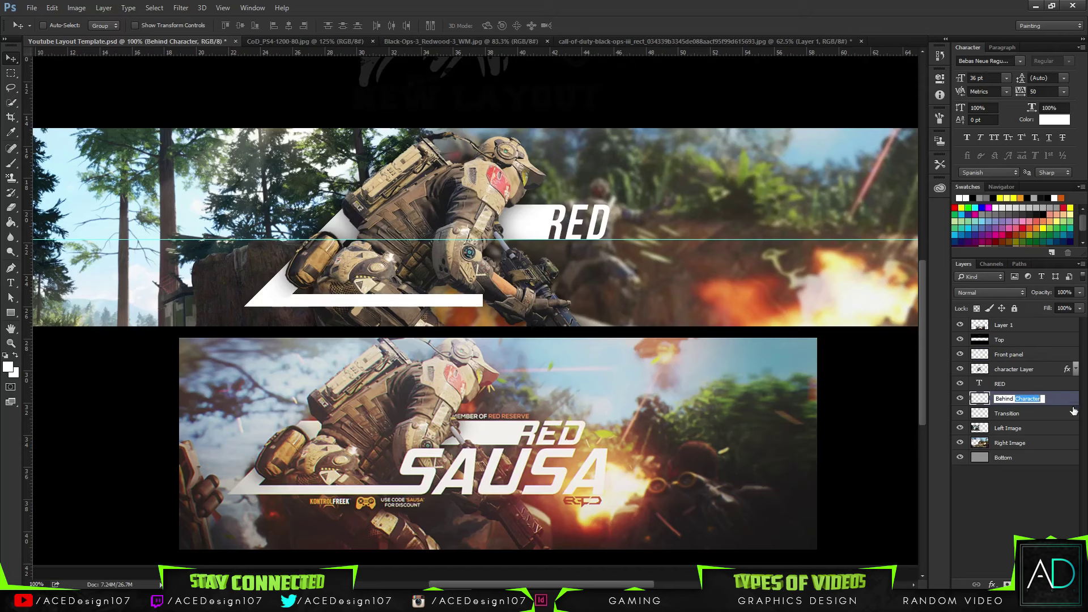
type("panel")
key("Return")
left_click(1053, 354)
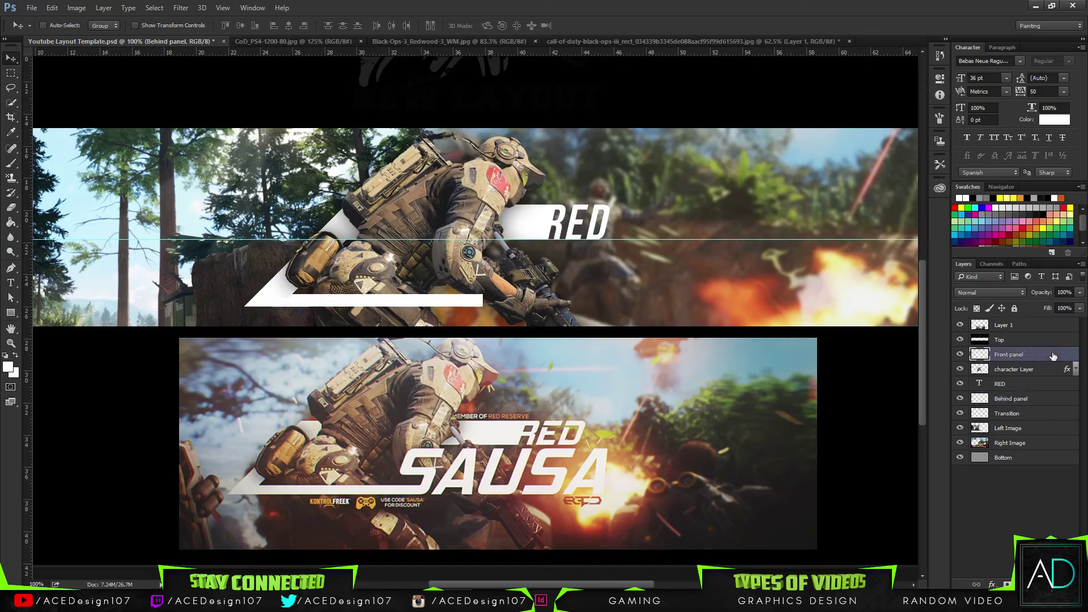
Add a 'SAUSA' text layer on the banner right of the soldier.
key("t")
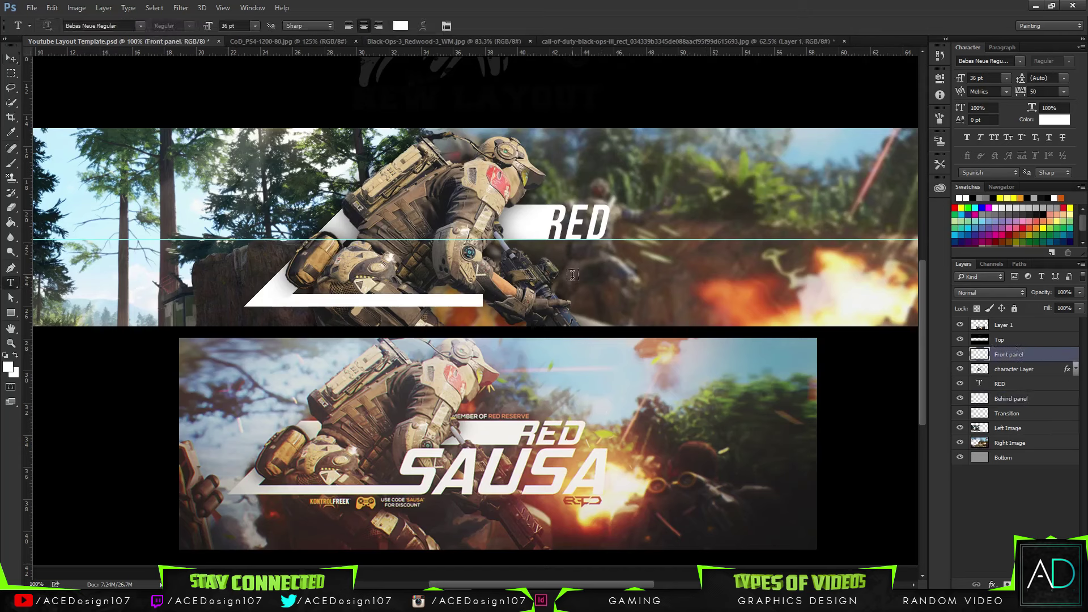
left_click(653, 294)
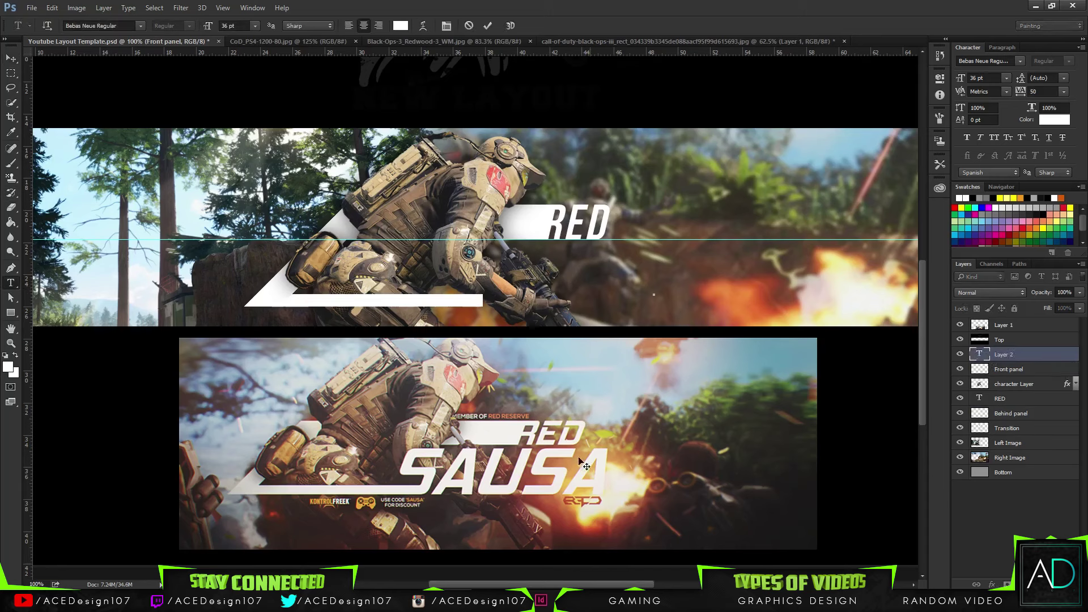
type("SAUSA")
key("Return")
key("BackSpace")
key("BackSpace")
key("BackSpace")
key("BackSpace")
key("BackSpace")
key("BackSpace")
left_click(470, 26)
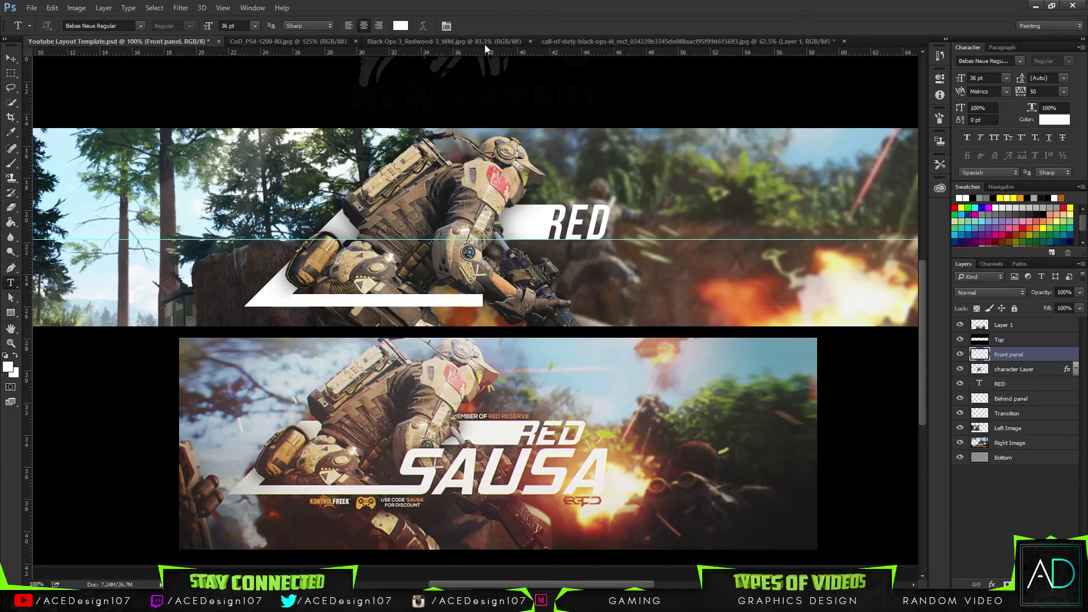
left_click(622, 287)
type("SAUSA")
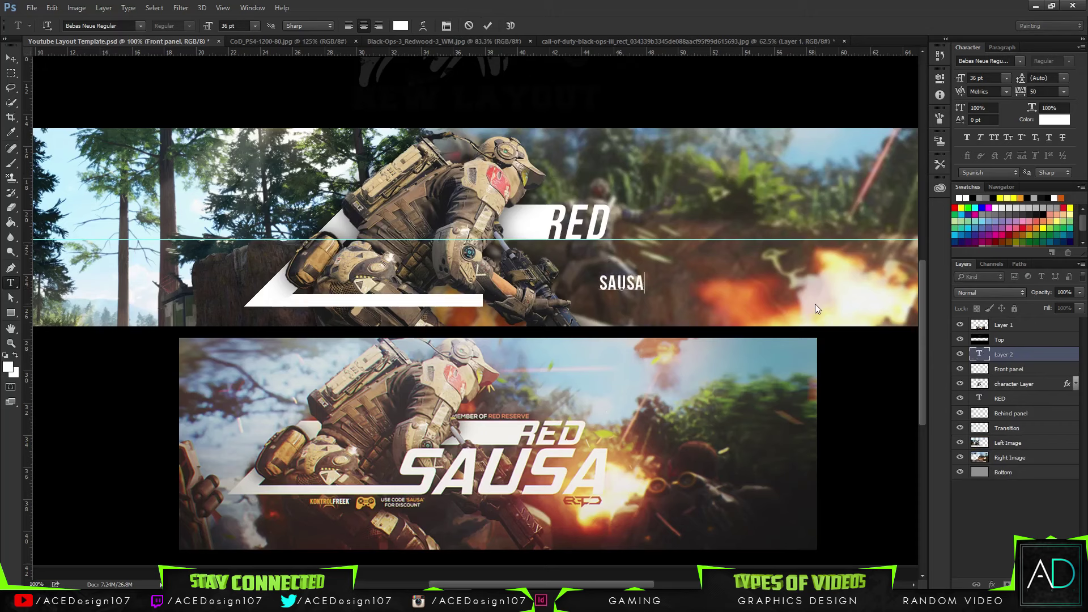
key("ctrl+Return")
Scale SAUSA up to about 393% and position it just beneath RED.
key("ctrl+t")
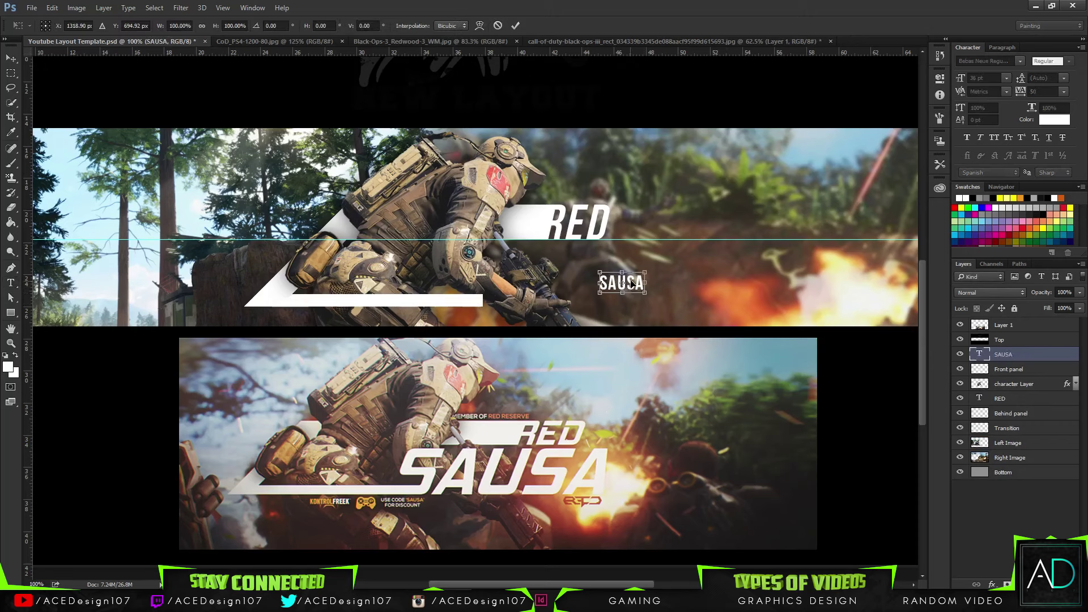
left_click_drag(646, 272, 759, 231)
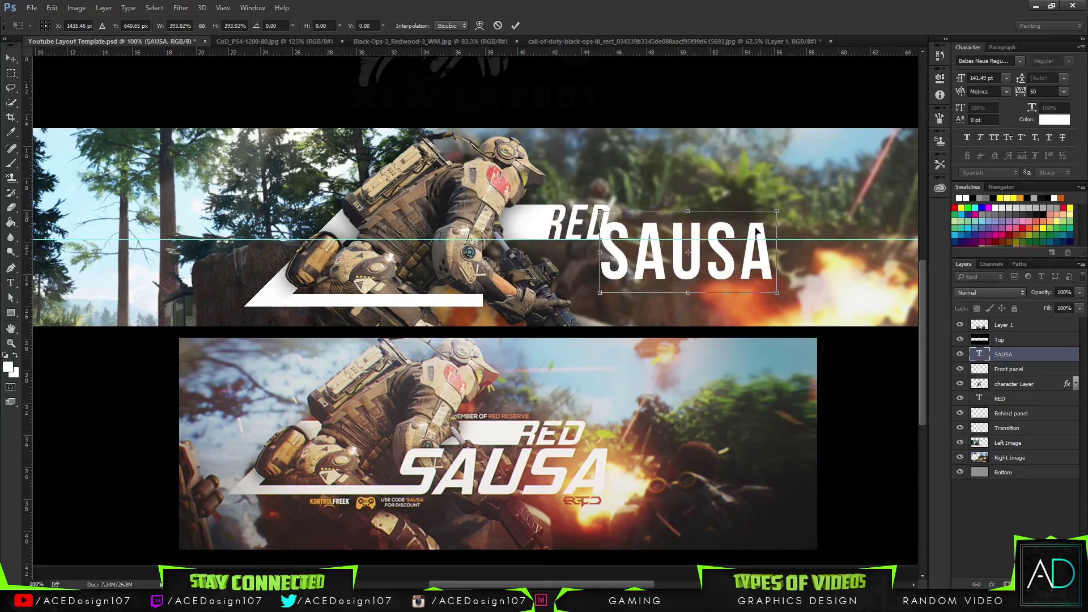
left_click_drag(727, 271, 610, 284)
key("ctrl+plus")
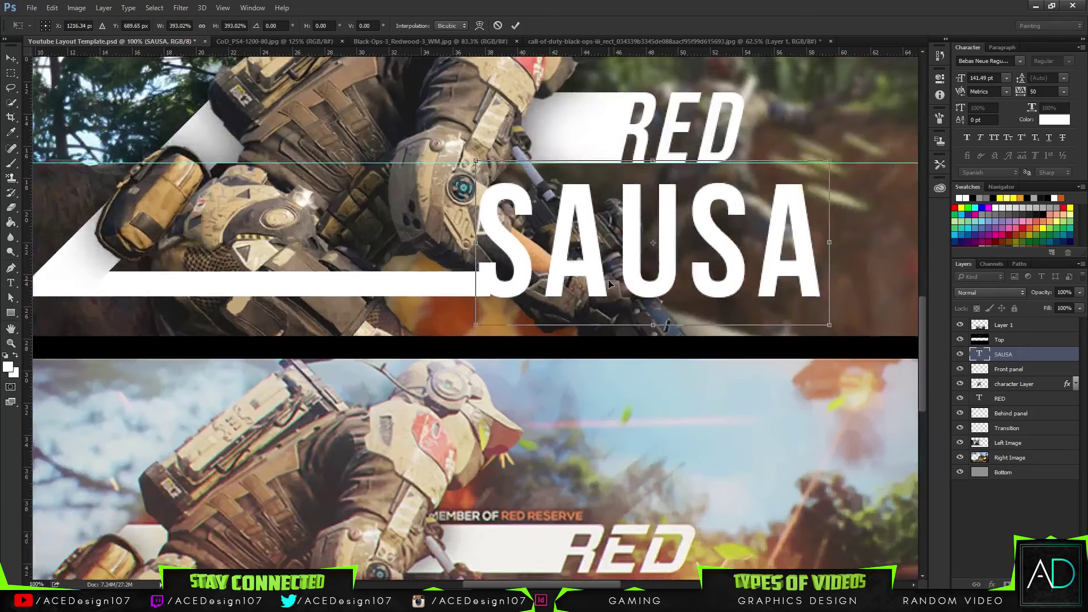
key("ctrl+plus")
left_click_drag(481, 87, 335, 84)
key("ctrl+minus")
key("ctrl+minus")
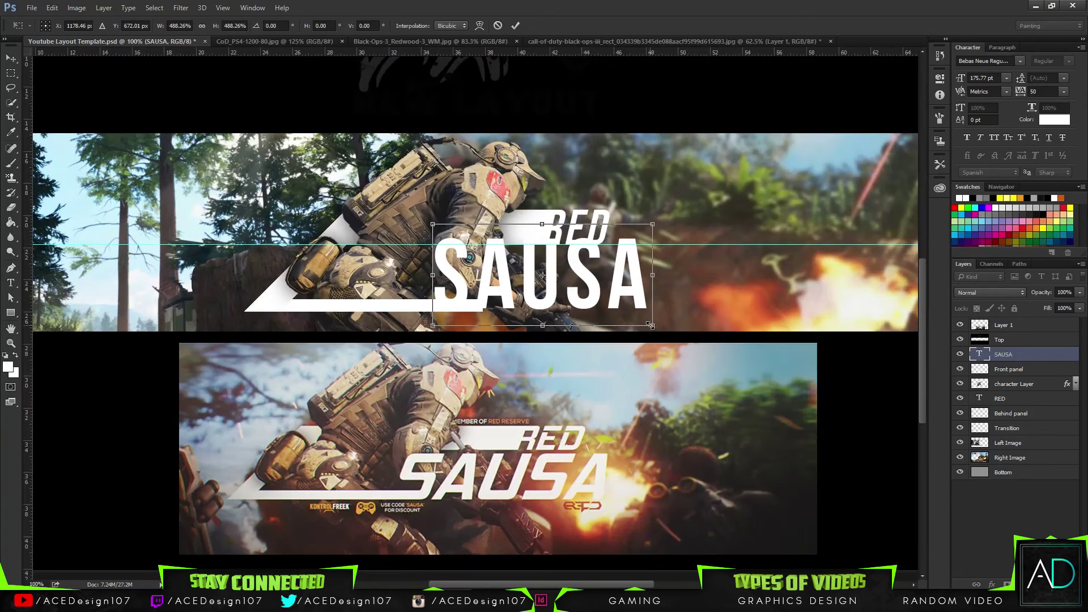
key("ctrl+z")
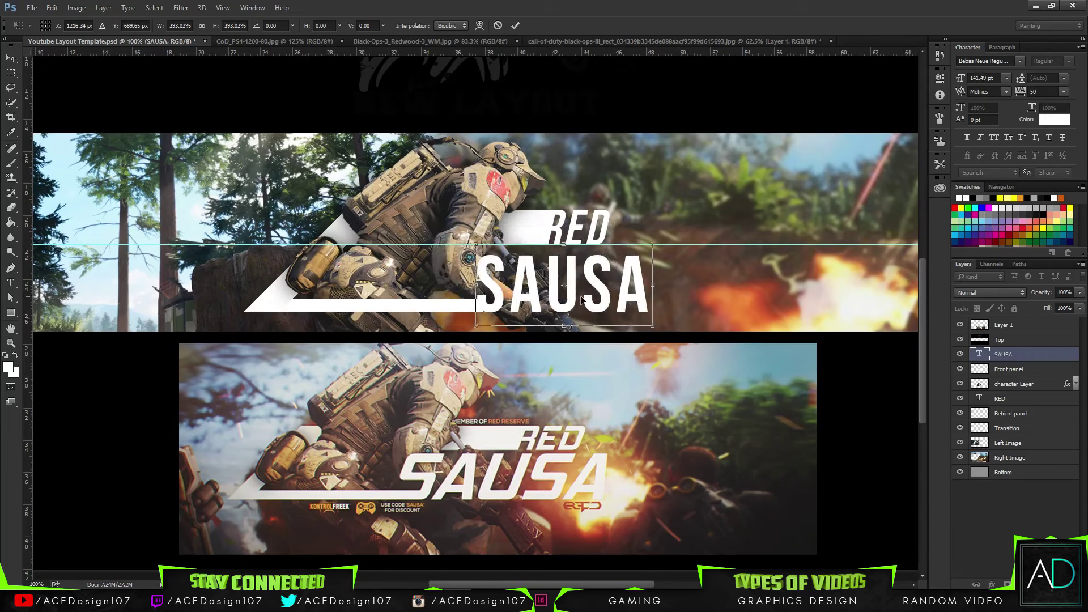
left_click_drag(581, 299, 589, 294)
key("Return")
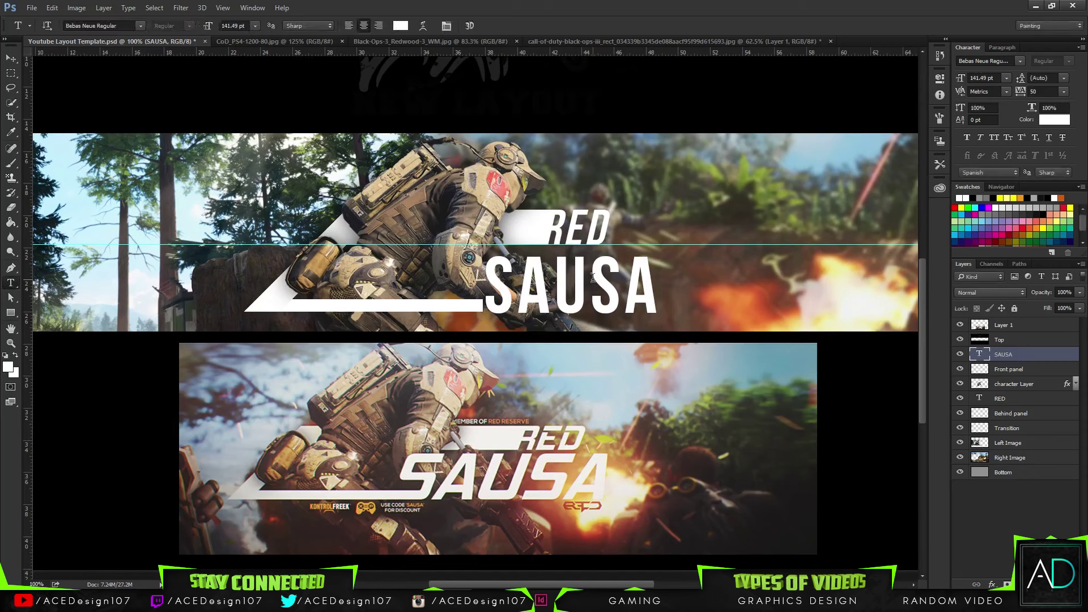
left_click(629, 278)
key("ctrl+Return")
Skew SAUSA horizontally by -13° so it slants like italics.
key("ctrl+t")
right_click(595, 284)
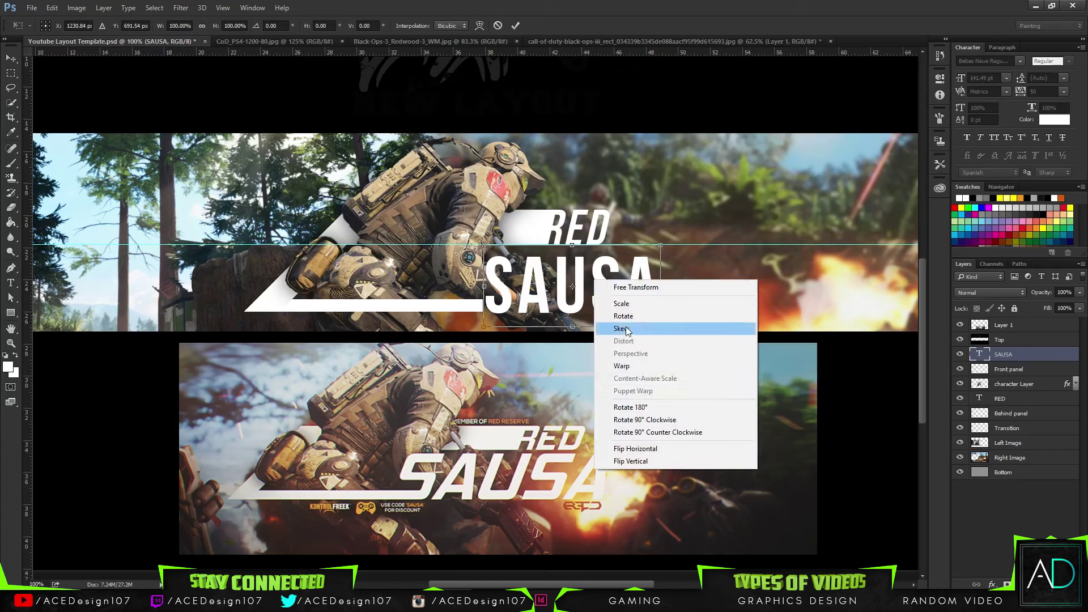
left_click(629, 327)
left_click(276, 26)
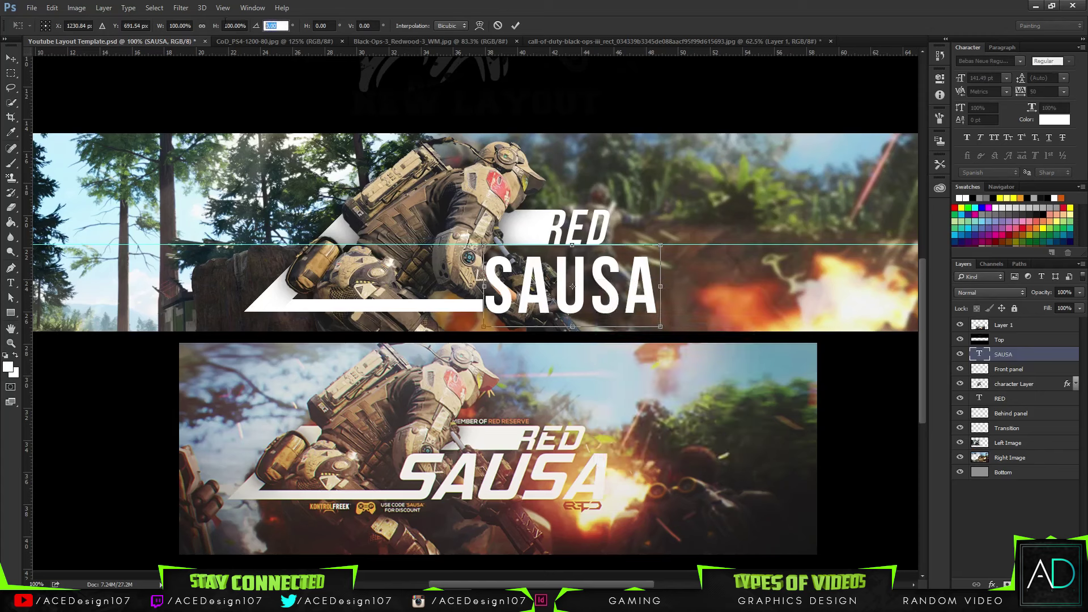
type("13")
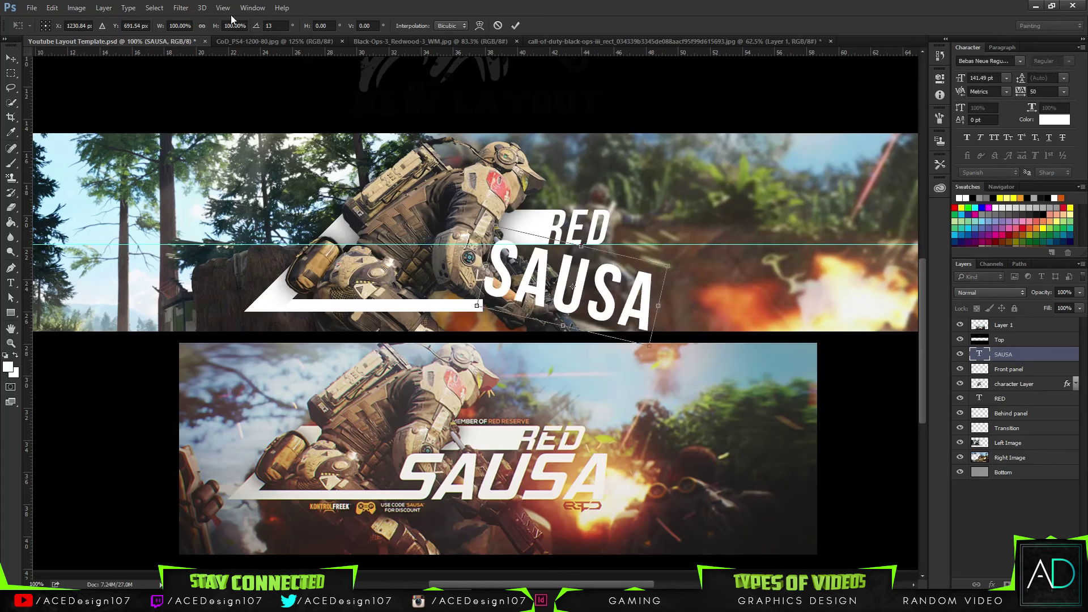
key("Escape")
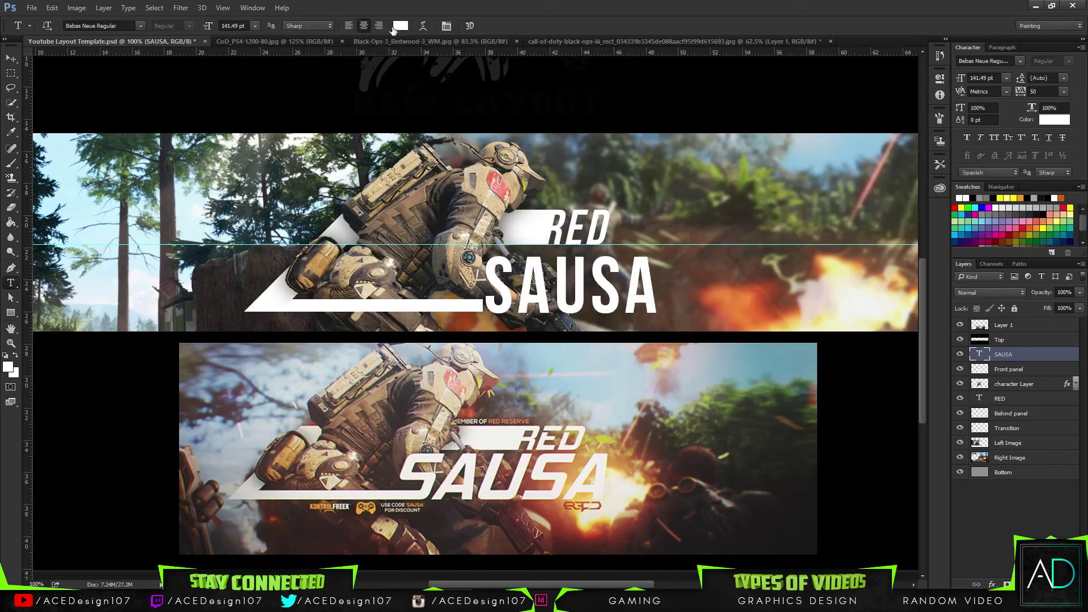
key("ctrl+t")
right_click(604, 276)
left_click(646, 331)
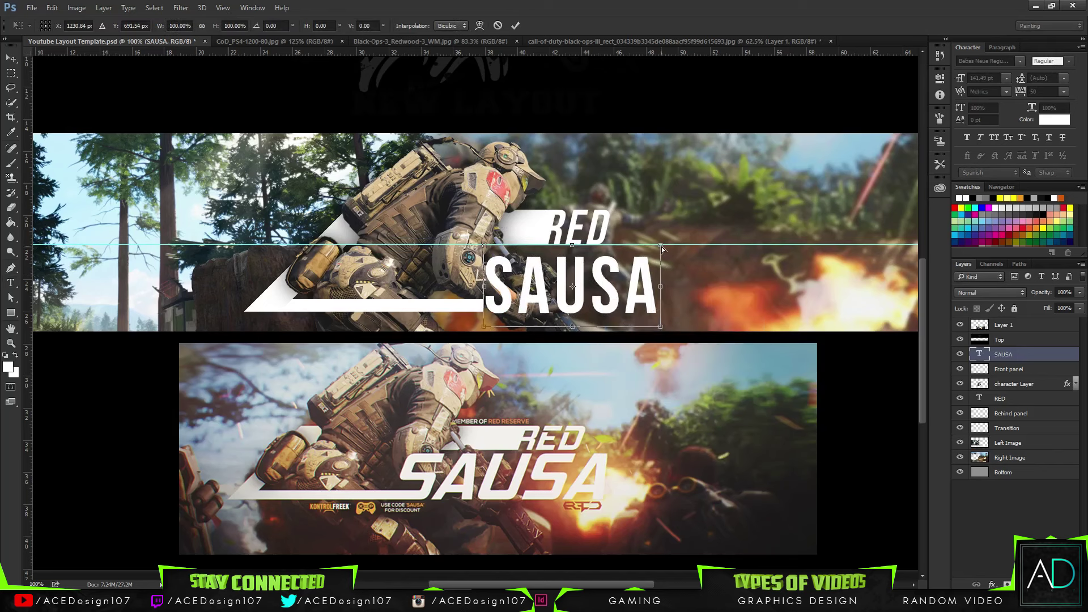
left_click_drag(663, 246, 682, 248)
left_click(328, 27)
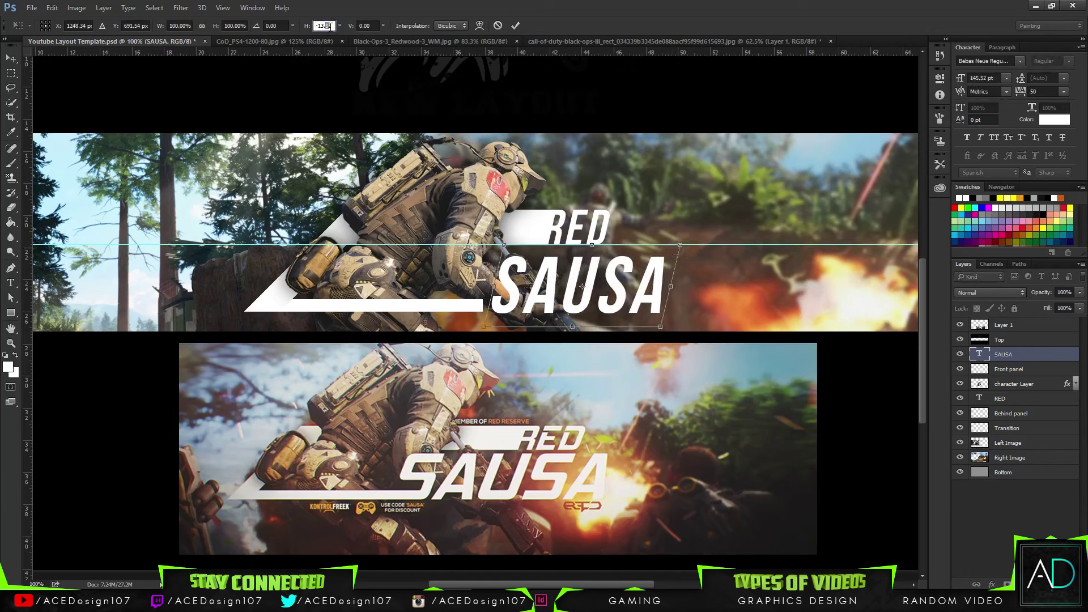
type("0")
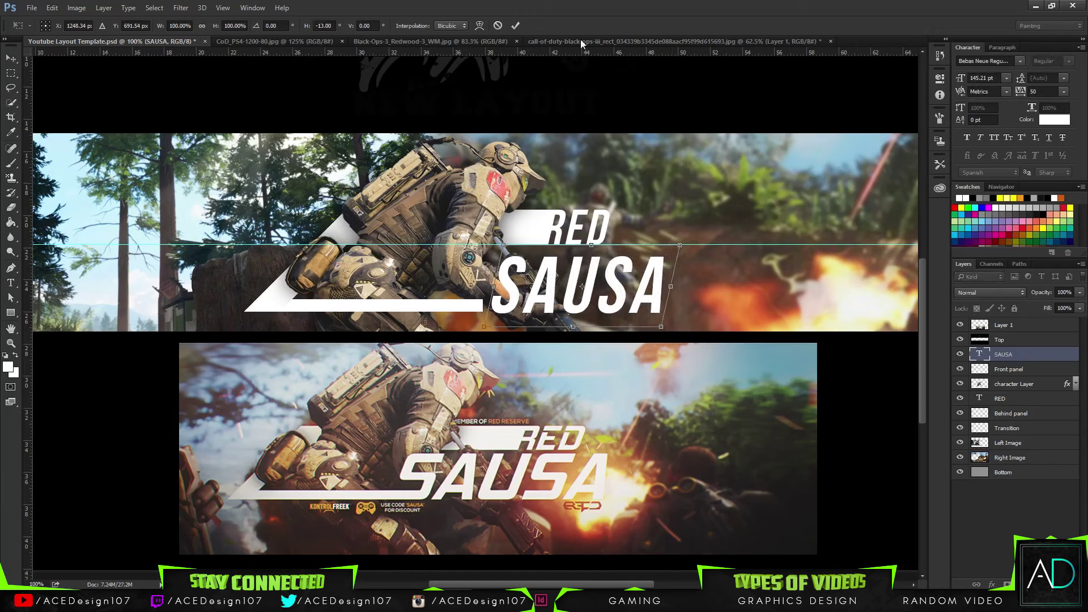
left_click(517, 26)
Move SAUSA left so its first letter meets the white bar's end.
left_click_drag(649, 286, 634, 282)
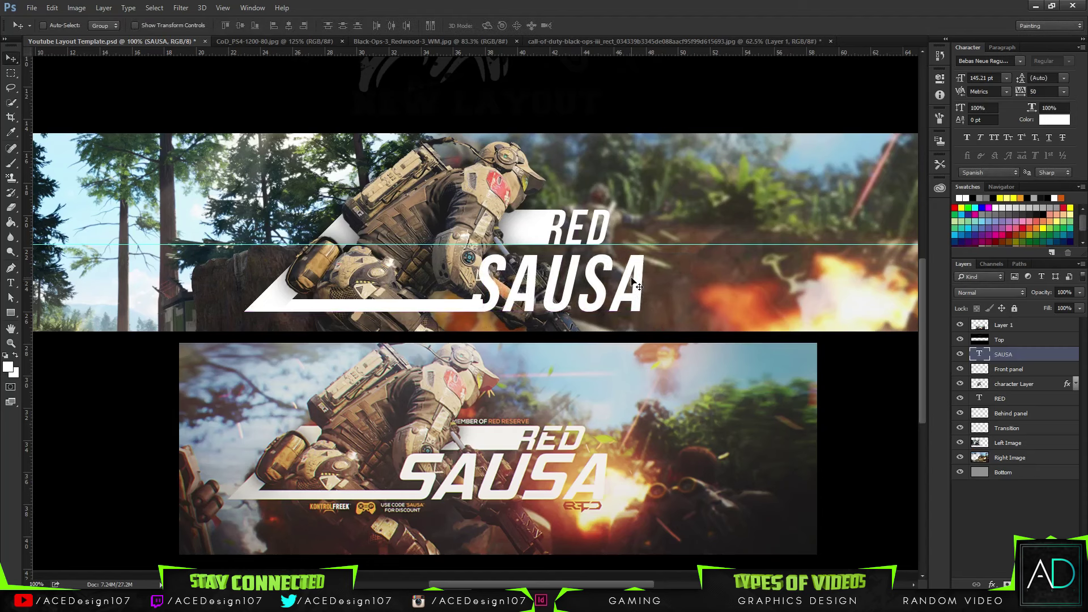
key("ctrl+plus")
key("ctrl+plus")
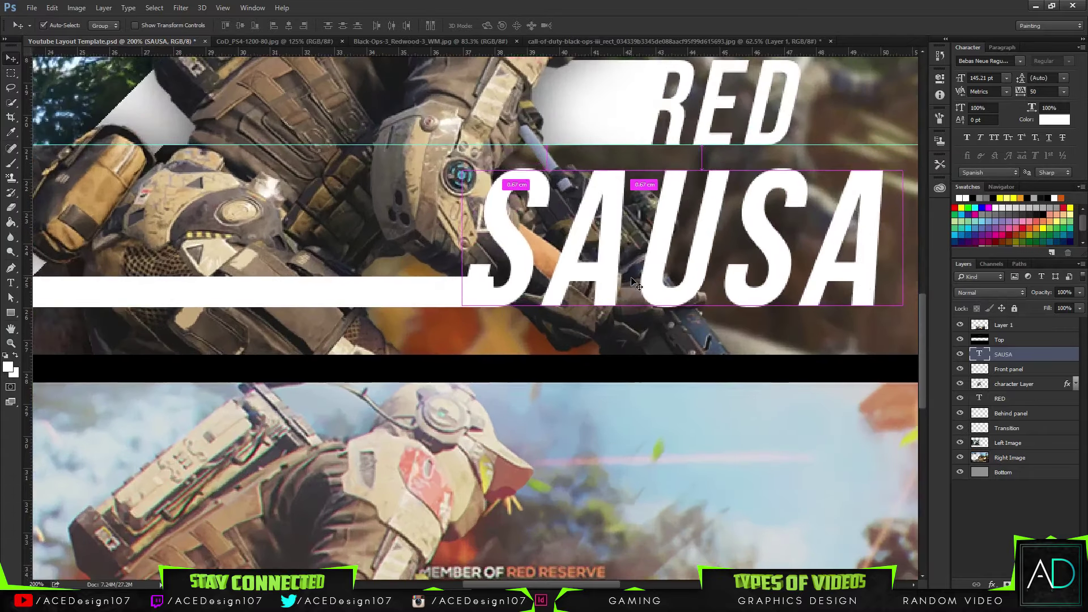
left_click_drag(922, 350, 901, 365)
Delete the top edge of the white bar on the Front panel layer.
key("m")
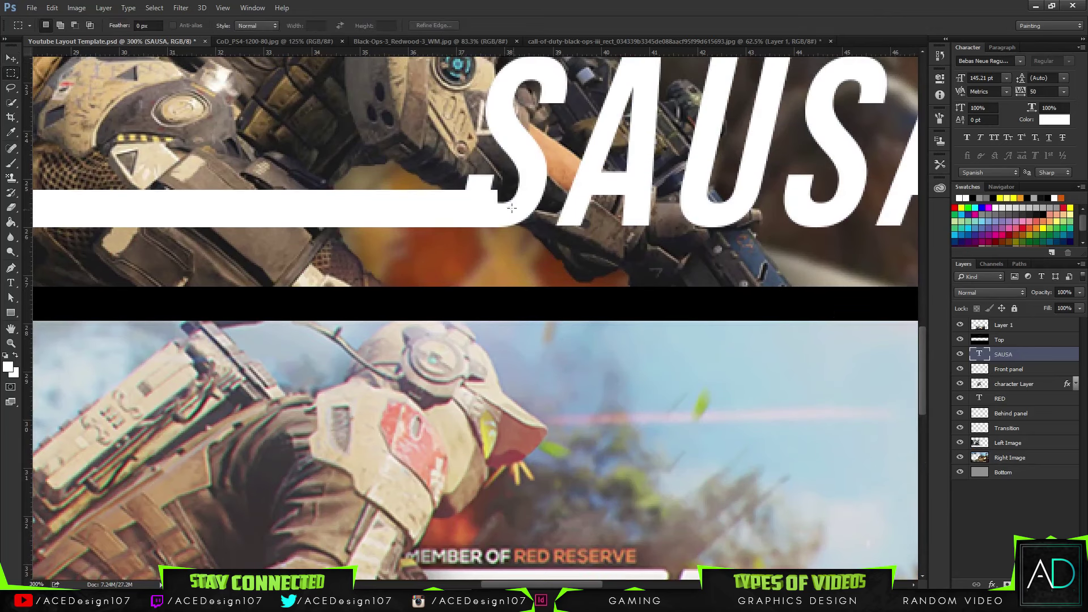
left_click_drag(539, 152, 71, 208)
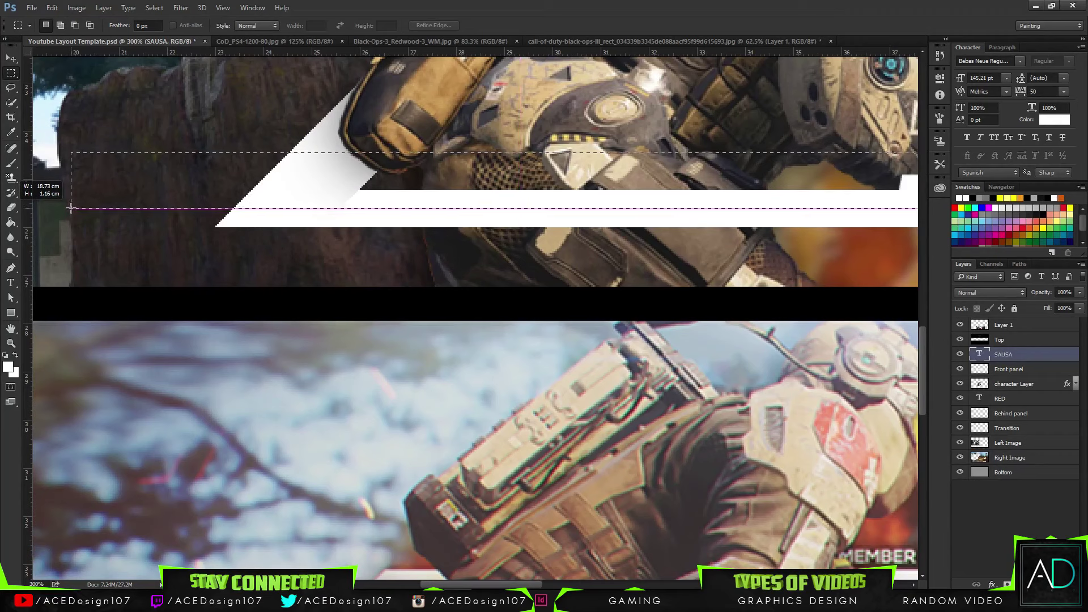
left_click_drag(533, 584, 587, 583)
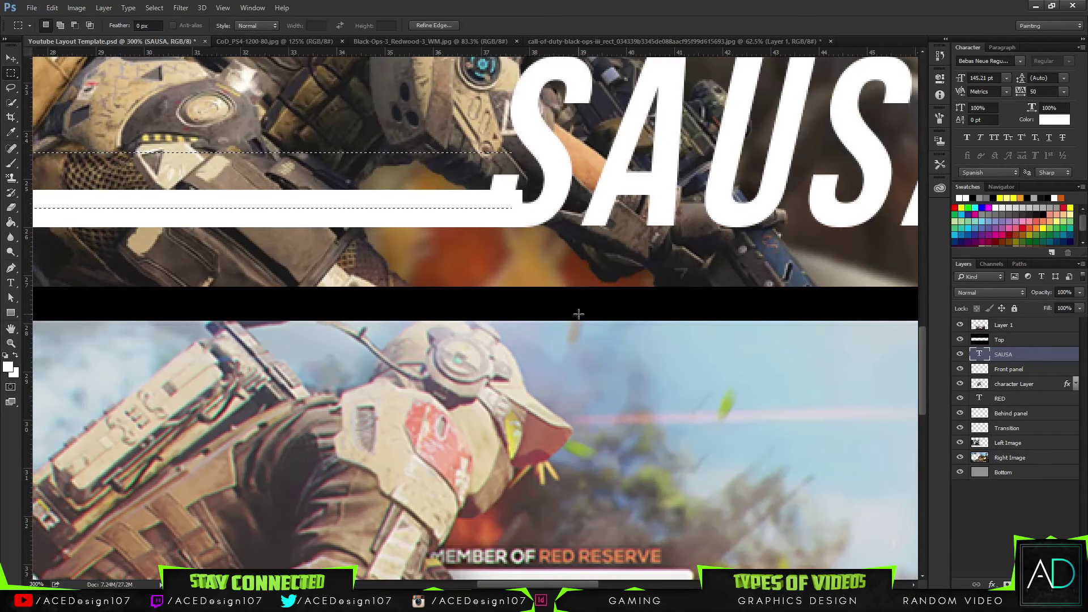
left_click(1026, 371)
key("Delete")
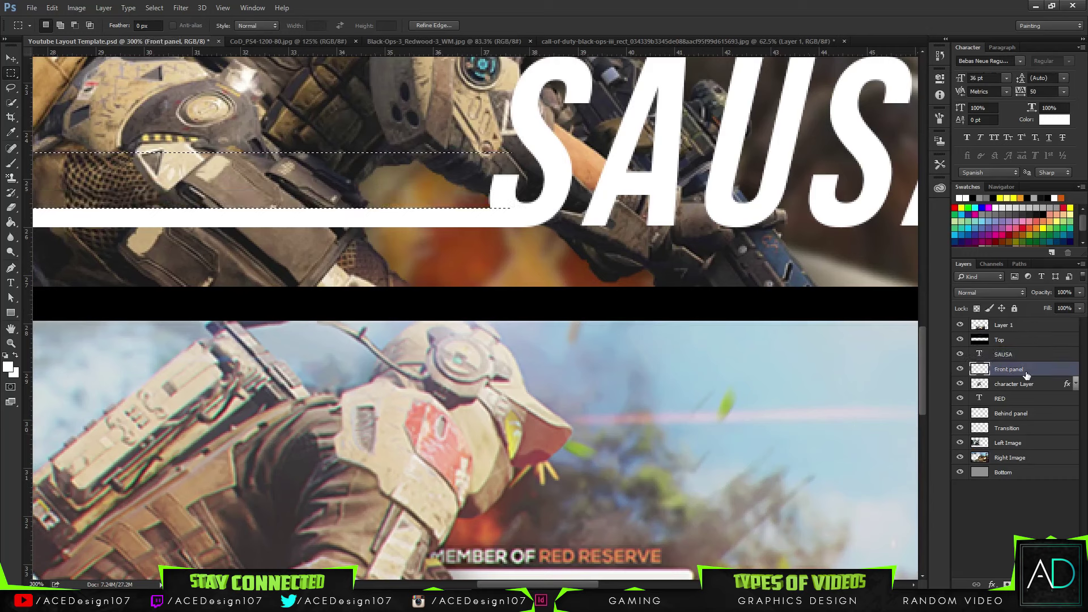
key("ctrl+d")
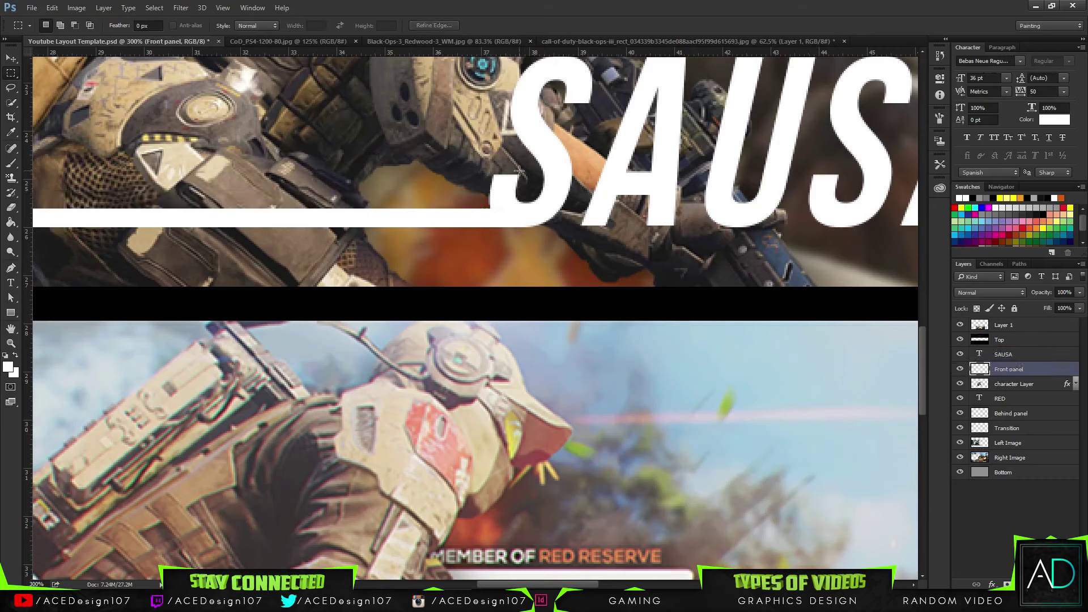
Rasterize SAUSA, delete where the S overlaps the bar, and nudge it left.
right_click(1031, 355)
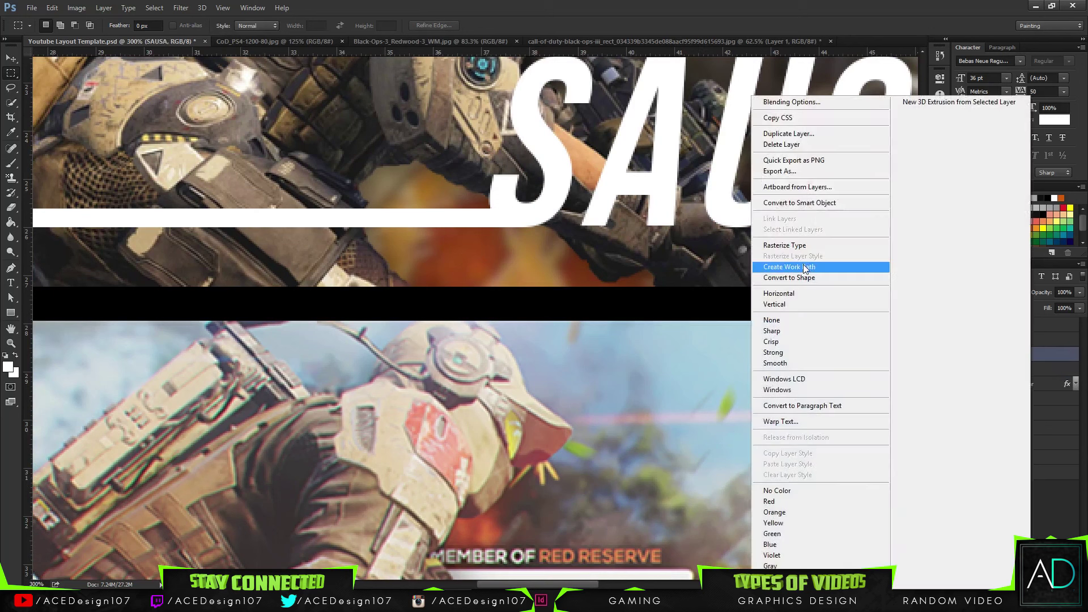
left_click(788, 249)
left_click_drag(476, 242, 495, 231)
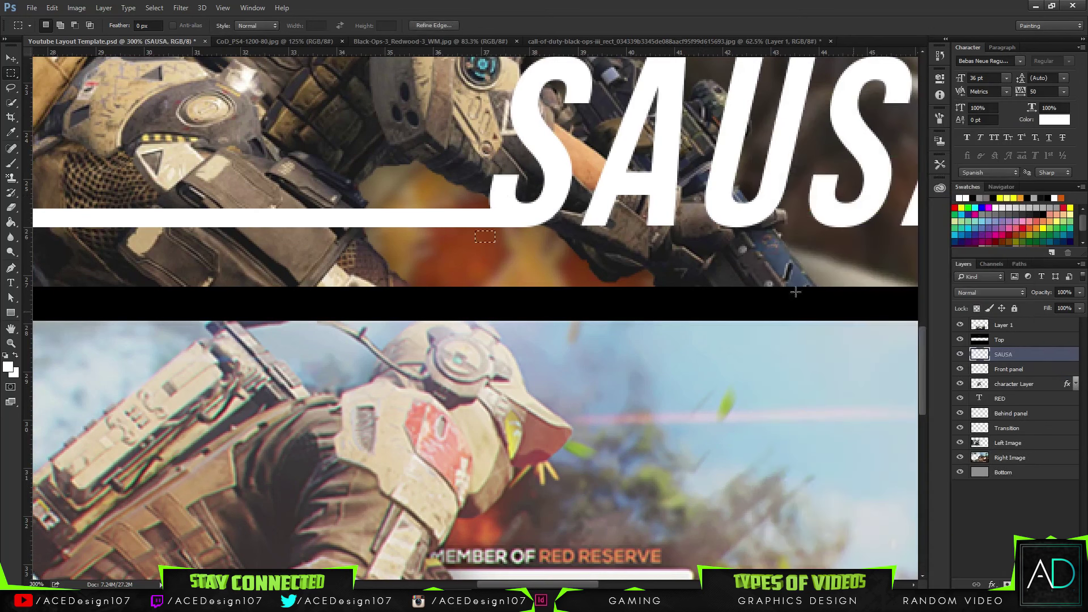
left_click_drag(442, 143, 524, 257)
key("Delete")
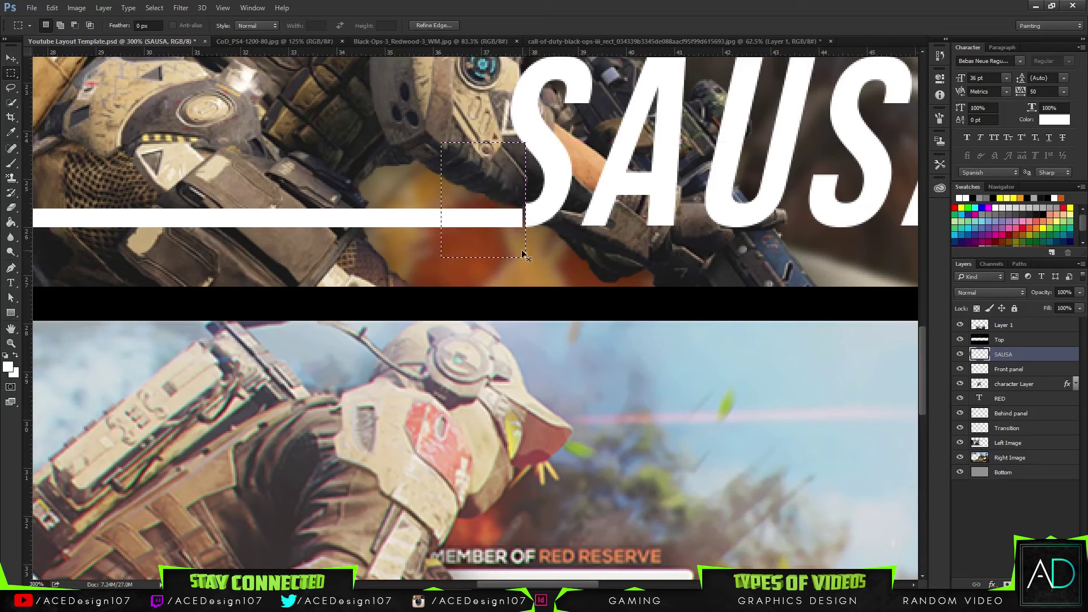
key("ctrl+d")
key("v")
key("Left")
key("Left")
key("Left")
key("Left")
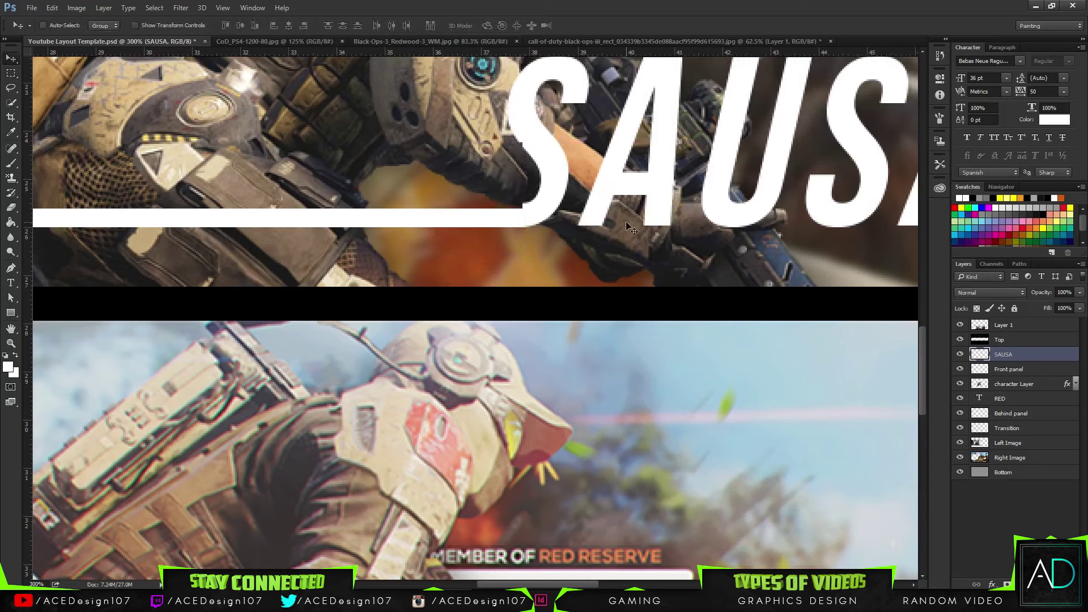
Select a thin strip along the top of the Front panel bar.
key("m")
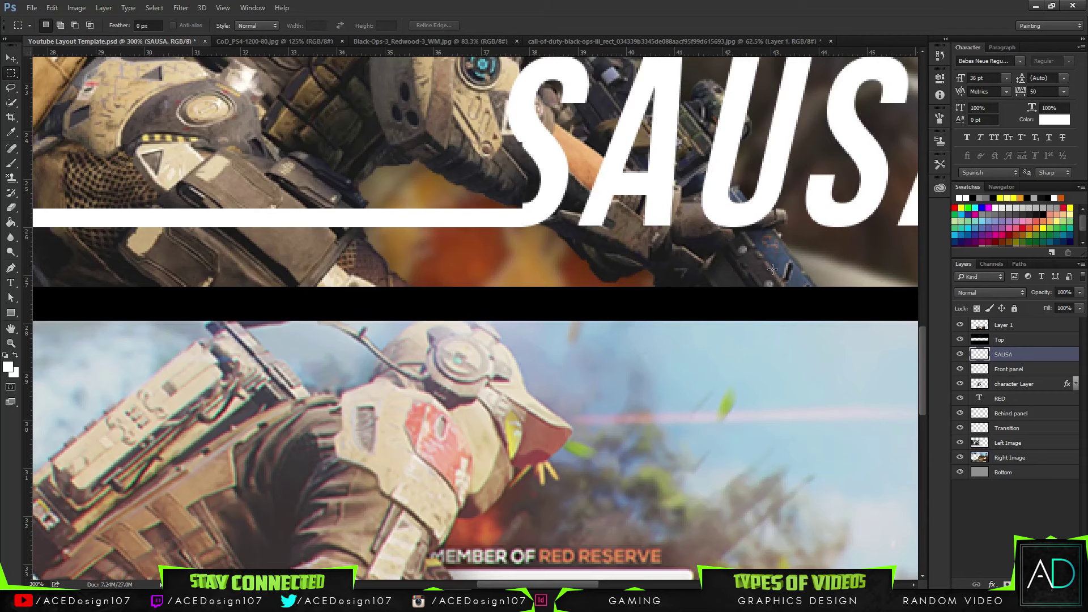
left_click(1028, 371)
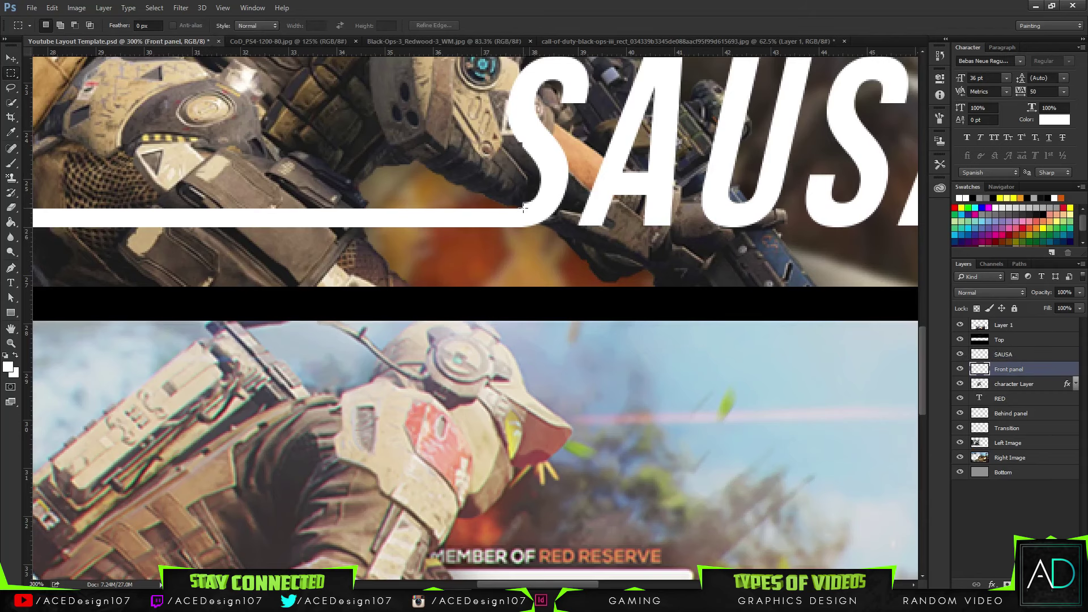
left_click_drag(524, 208, 156, 204)
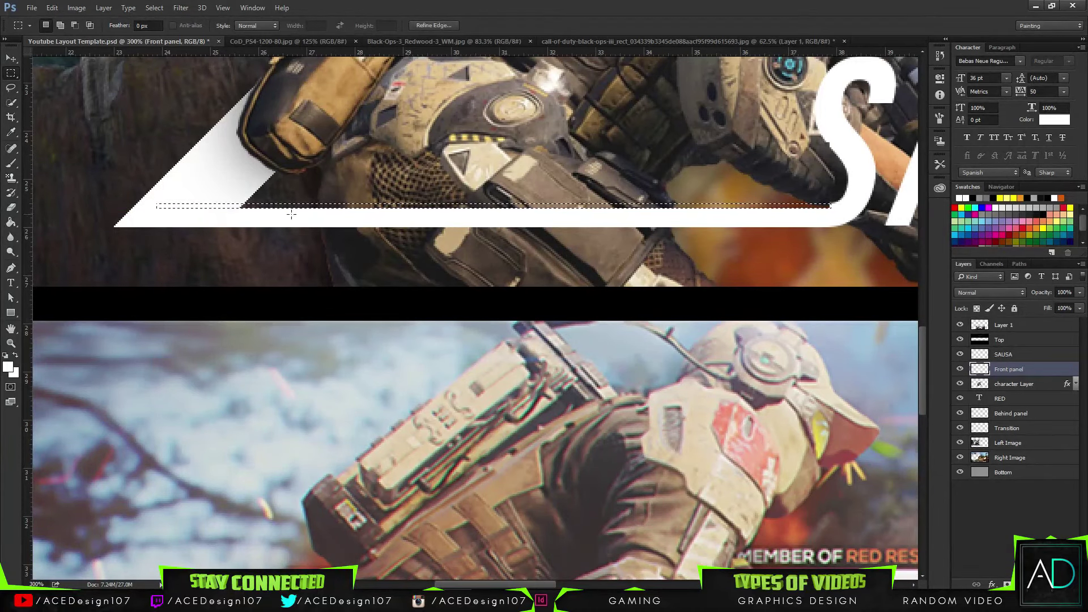
Fill the thin strip white to patch the bar's top, then check the banner at 100%.
key("g")
left_click(359, 205)
key("ctrl+d")
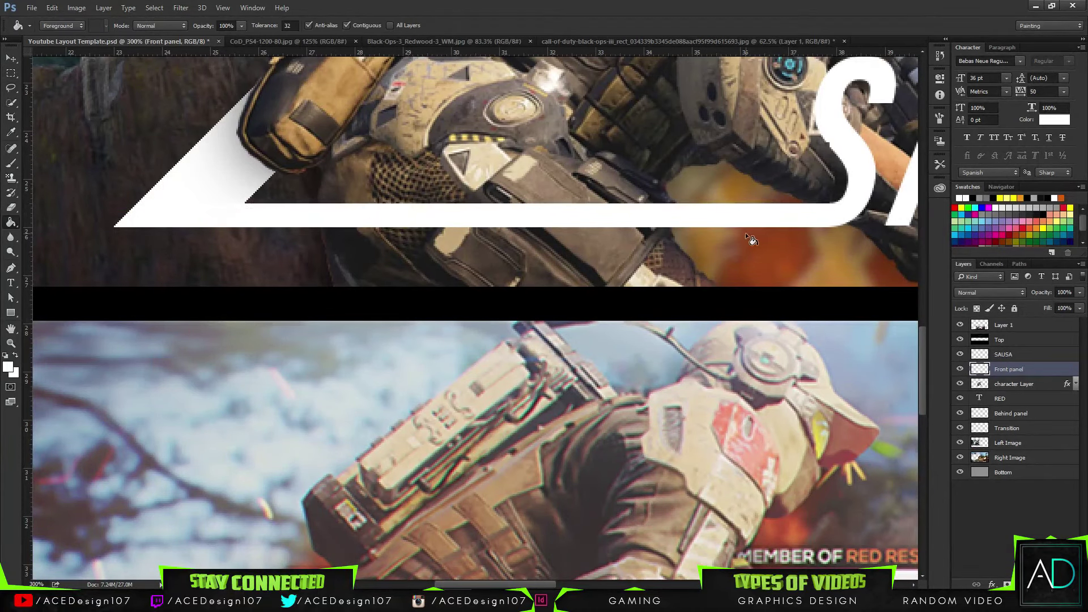
key("ctrl+0")
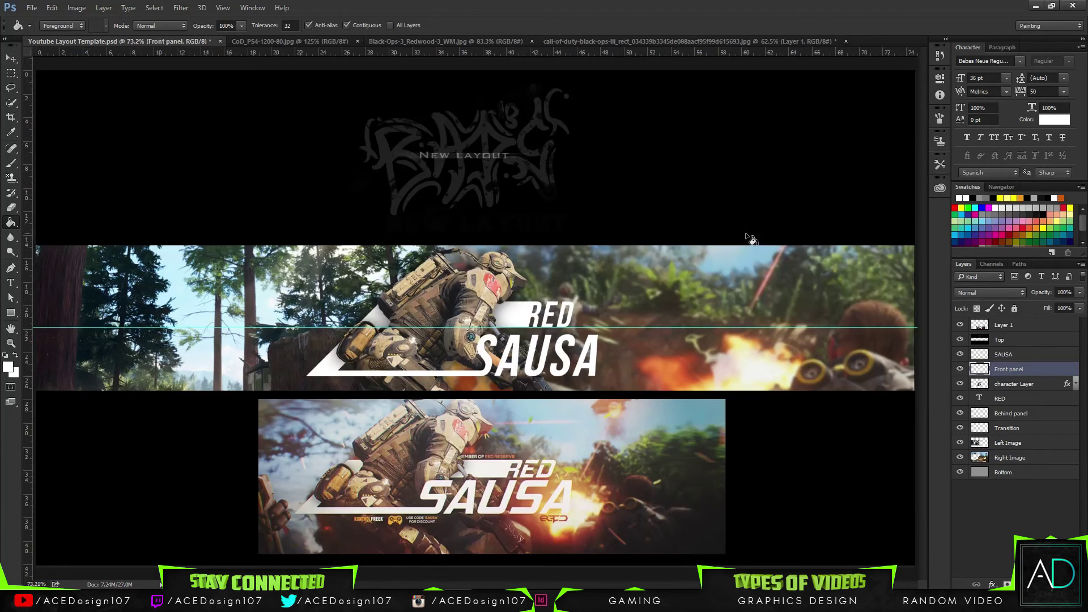
key("ctrl+1")
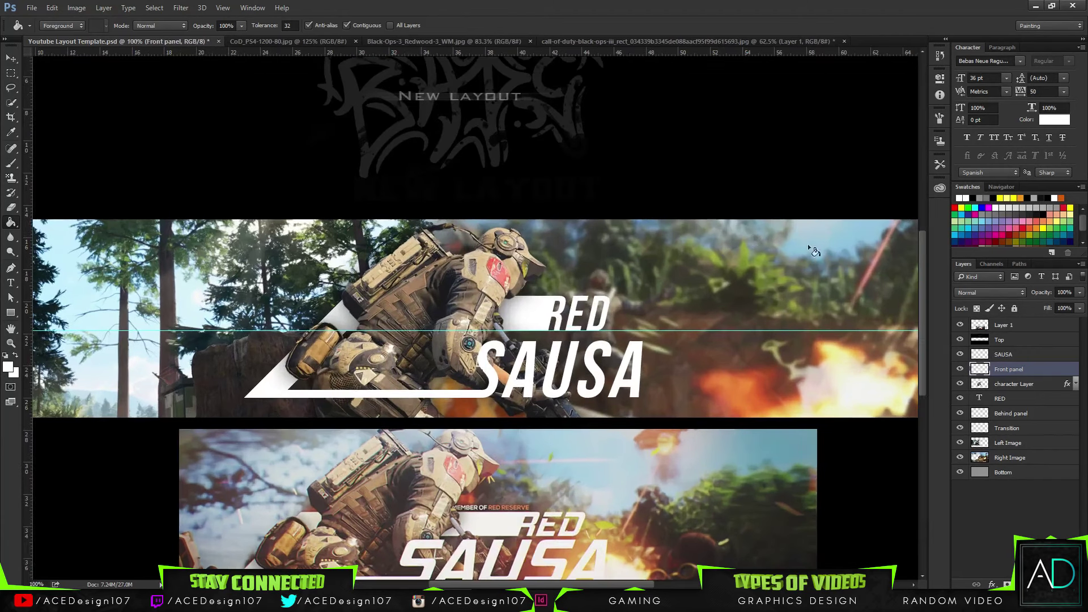
left_click_drag(924, 271, 920, 297)
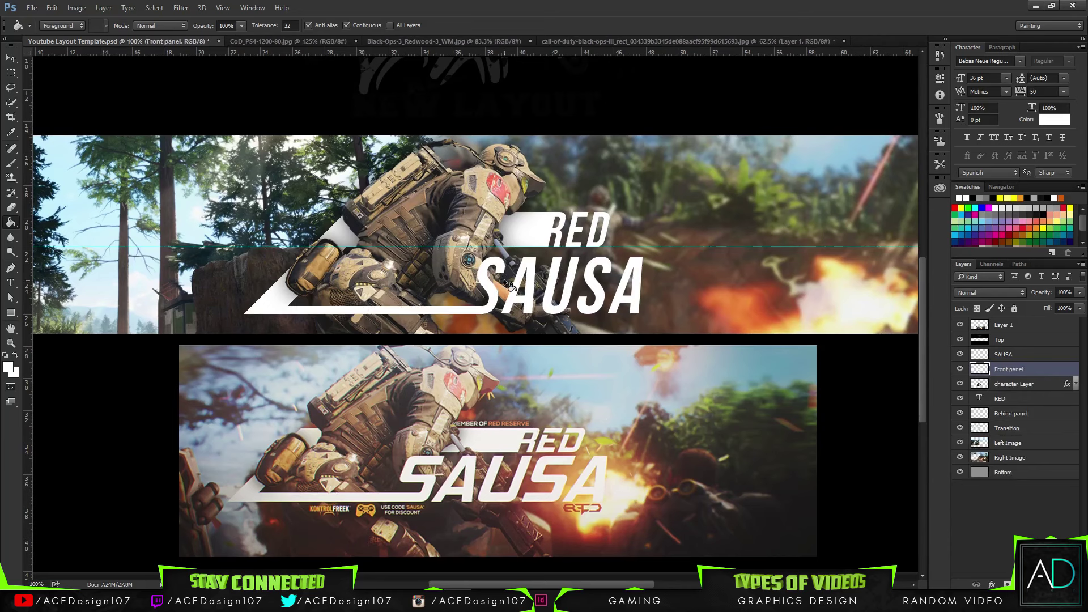
scroll(509, 284, "up", 2)
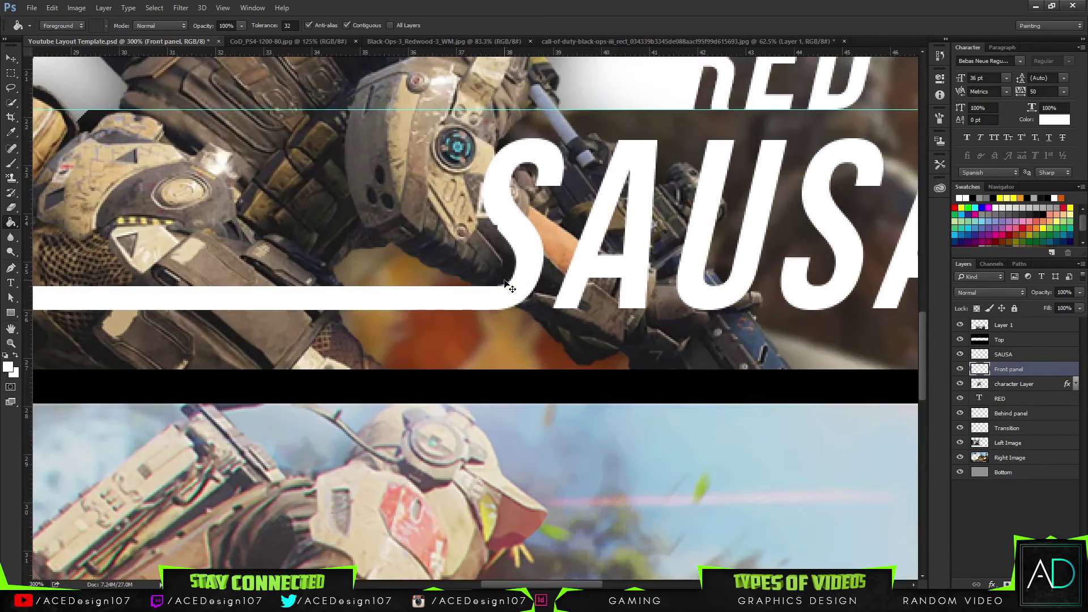
Set the Eraser size to 4 px.
scroll(509, 288, "up", 1)
key("e")
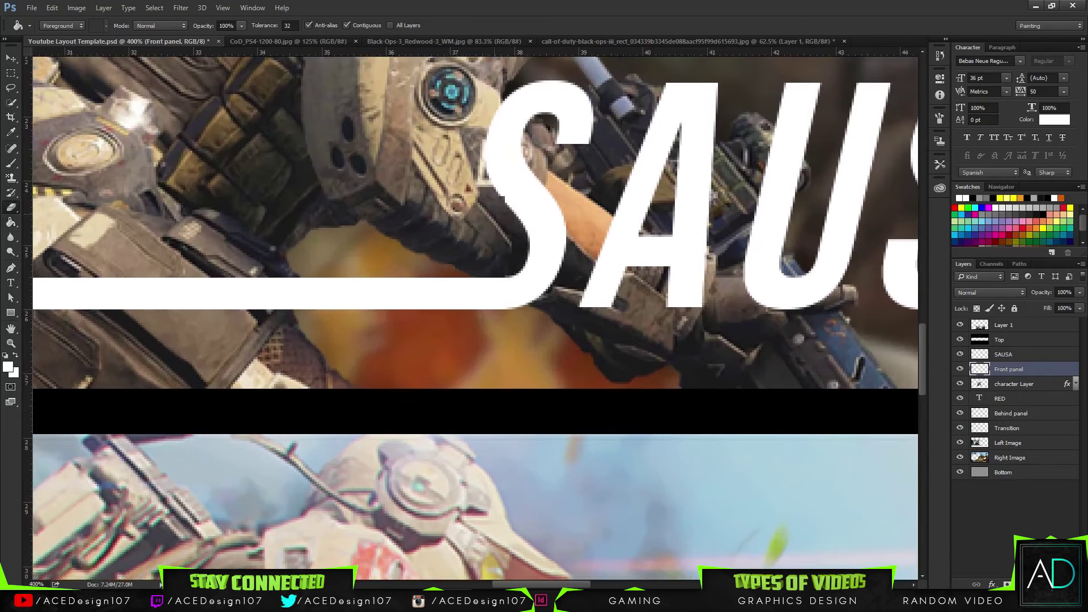
left_click(58, 26)
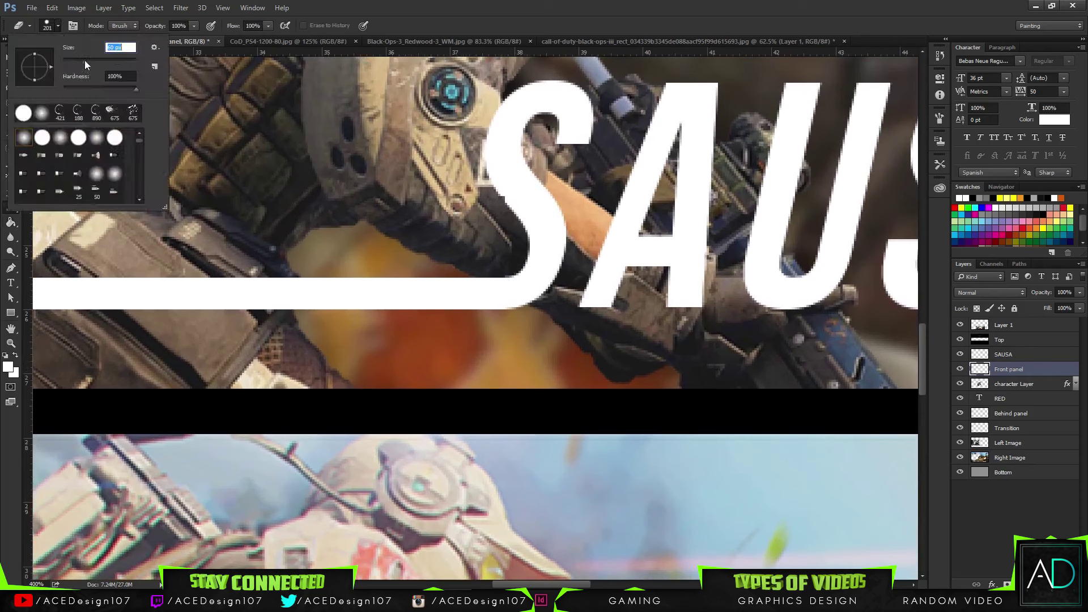
left_click(66, 60)
left_click_drag(69, 62, 66, 62)
key("Return")
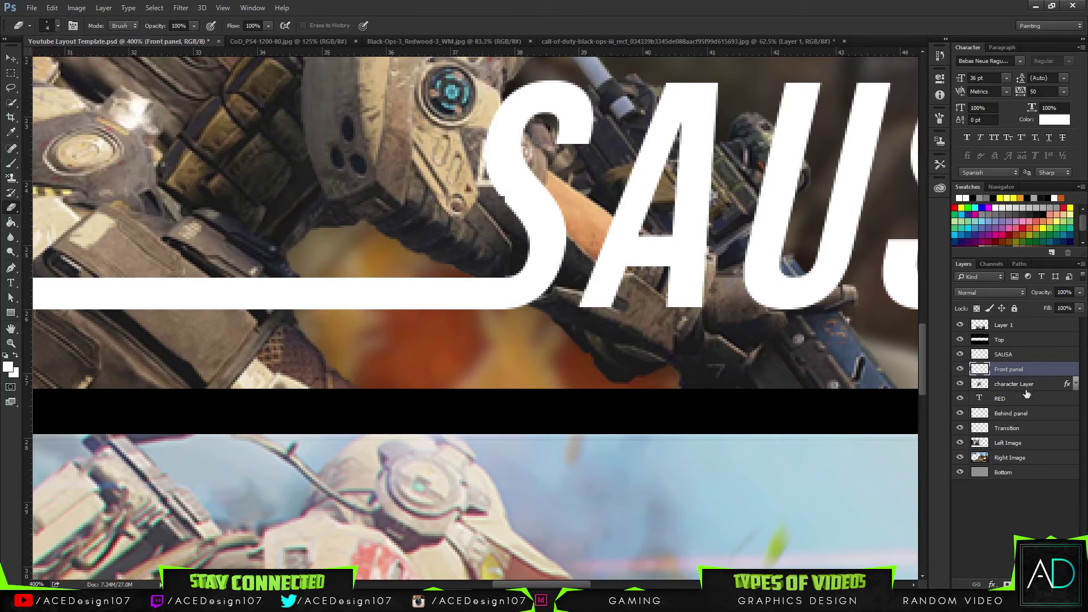
Select the SAUSA layer, set the brush size to 1 px, and fit the banner on screen.
left_click(1014, 354)
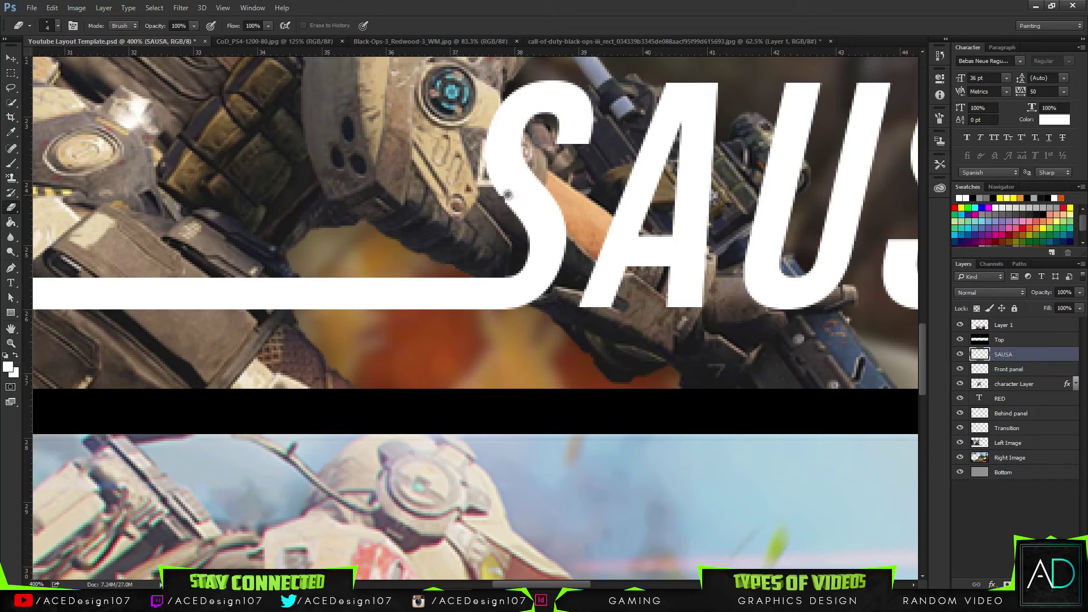
key("v")
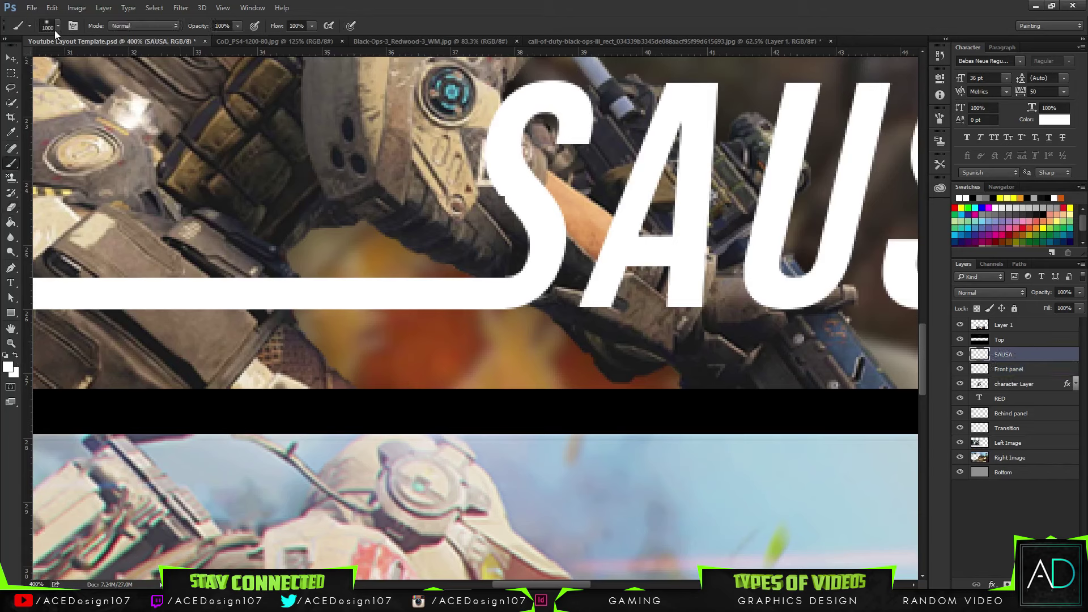
left_click(58, 26)
left_click_drag(79, 61, 29, 63)
left_click(502, 196)
key("ctrl+0")
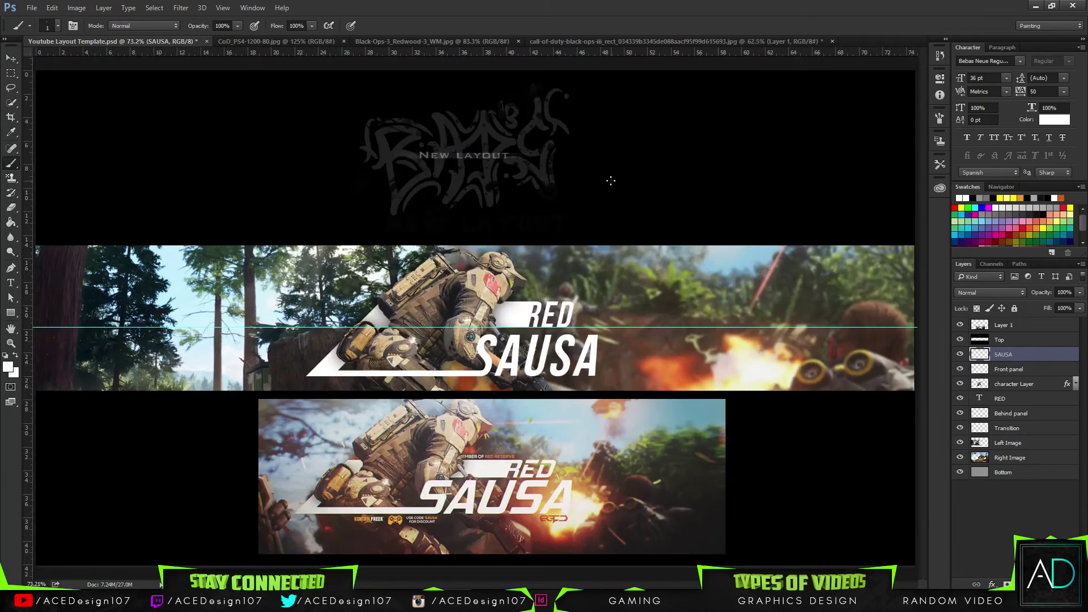
Rasterize the RED text layer into pixels.
key("ctrl+1")
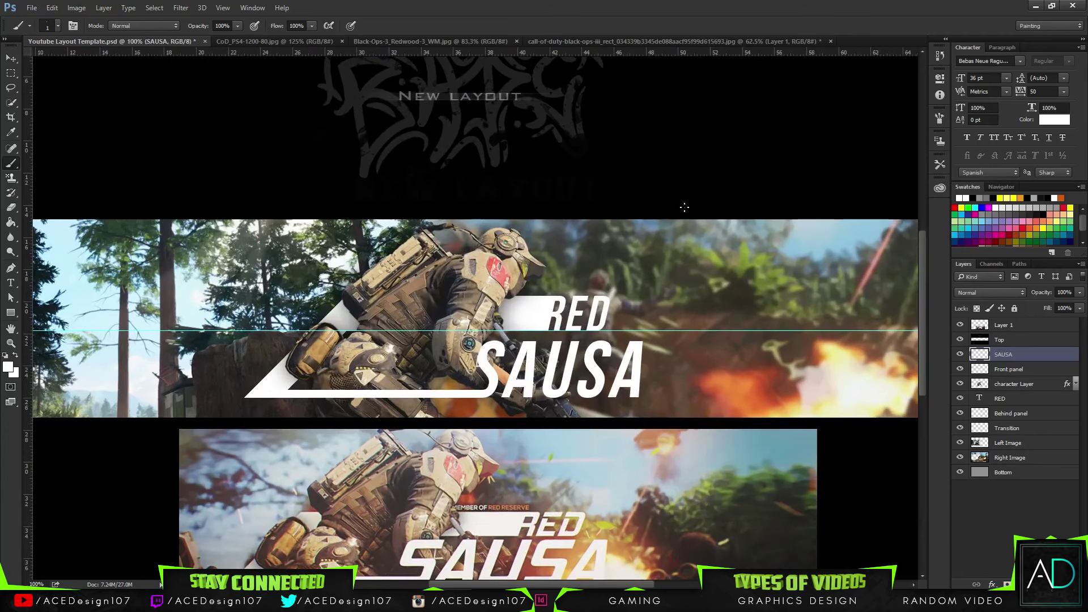
left_click_drag(923, 297, 921, 337)
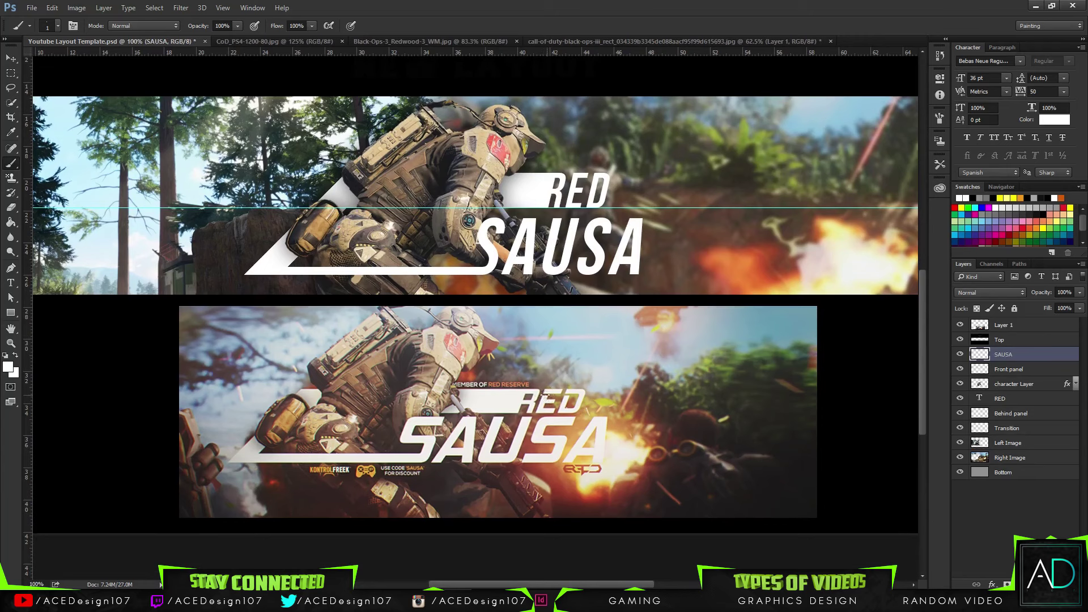
right_click(1027, 397)
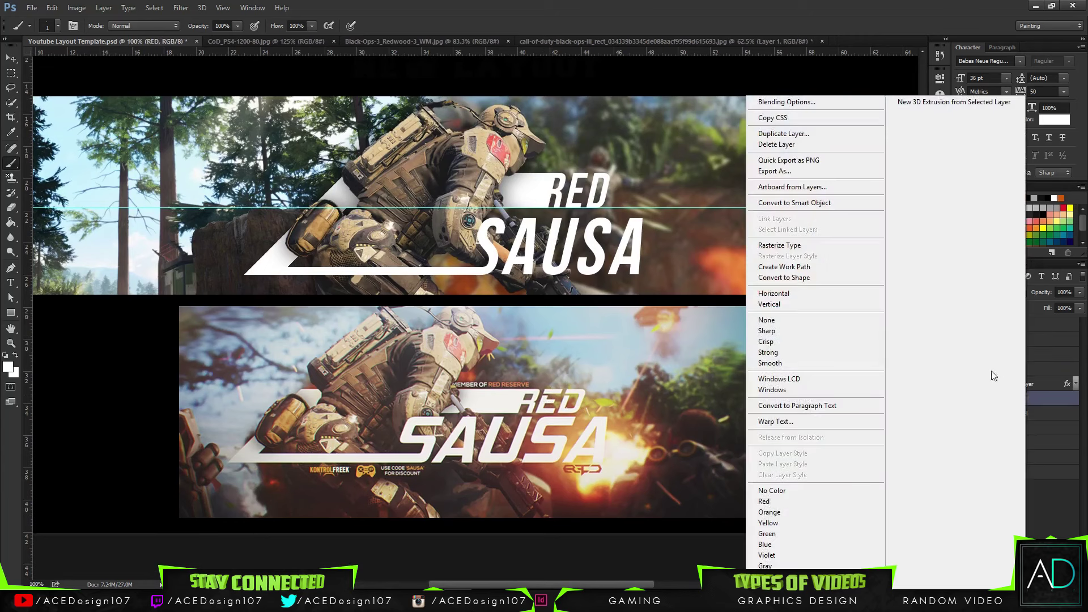
left_click(795, 247)
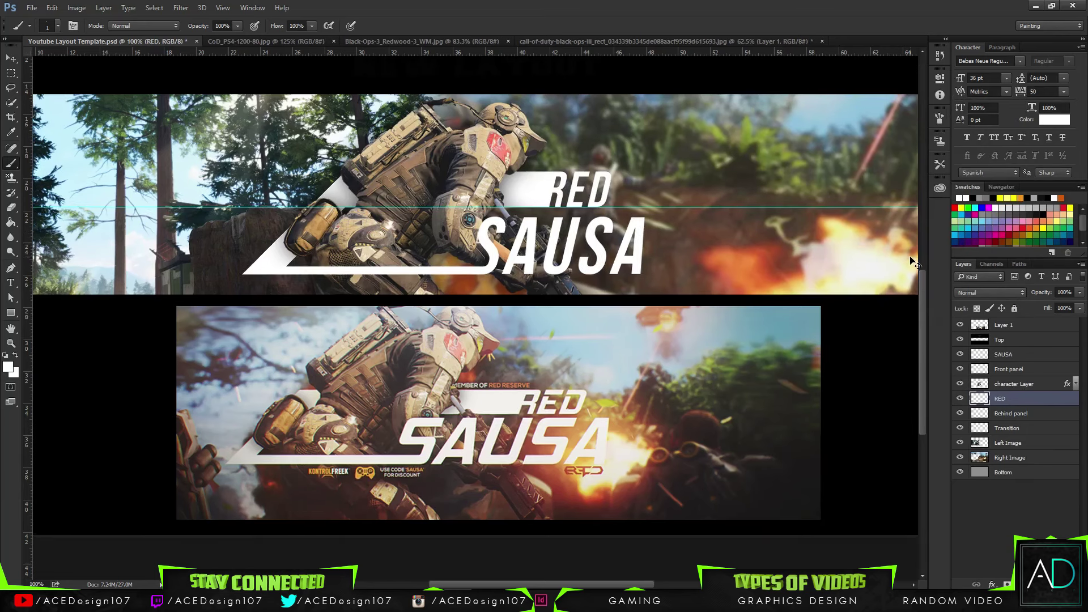
Try a thin marquee across RED, then deselect and fit the banner on screen.
key("ctrl+plus")
key("ctrl+plus")
left_click_drag(923, 336, 901, 265)
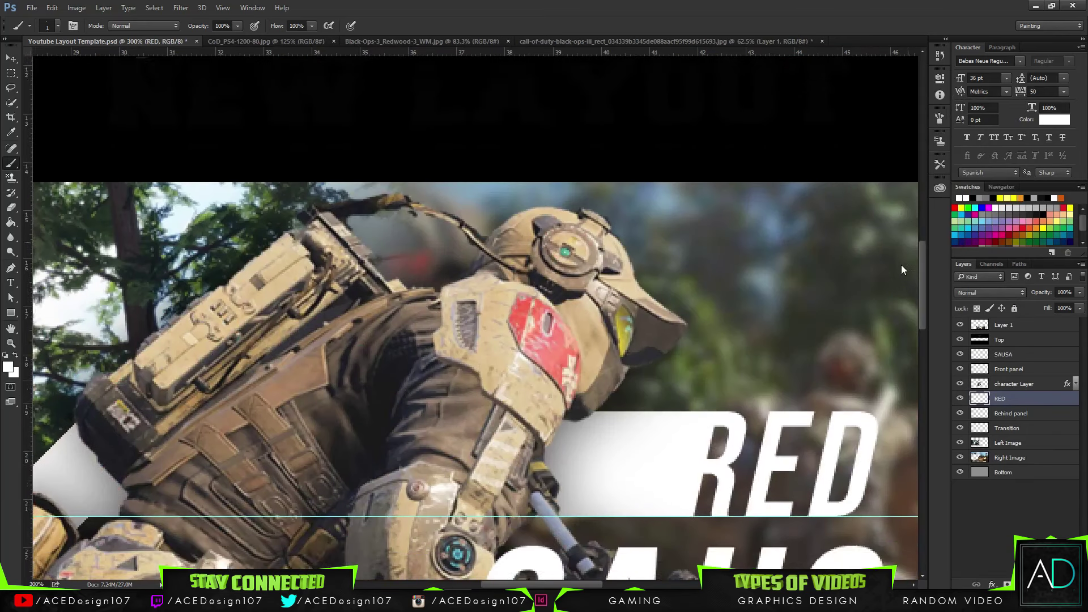
key("m")
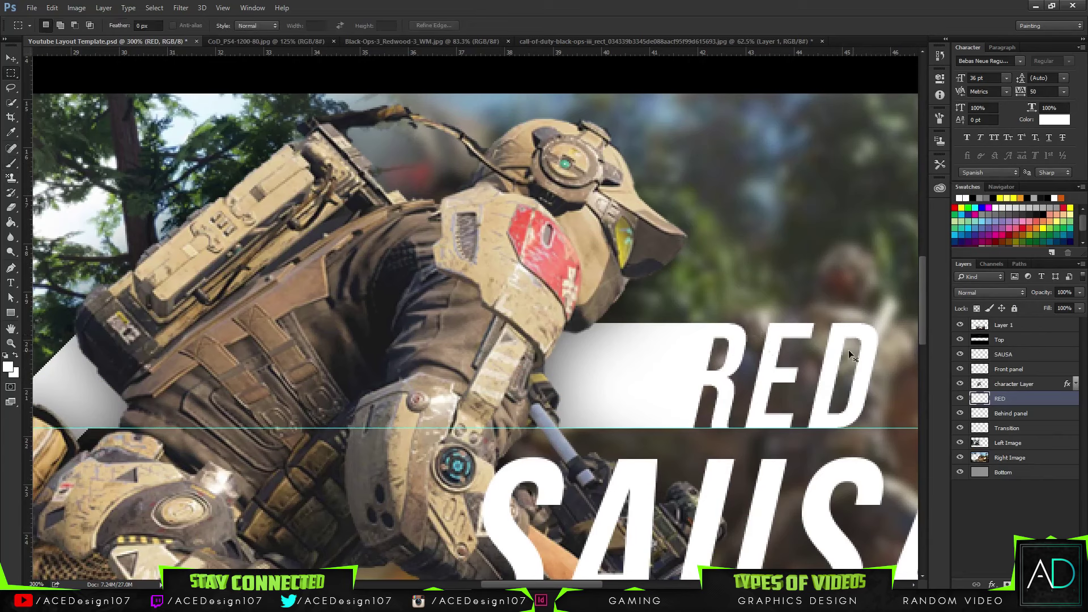
left_click_drag(763, 340, 854, 345)
key("ctrl+d")
key("ctrl+0")
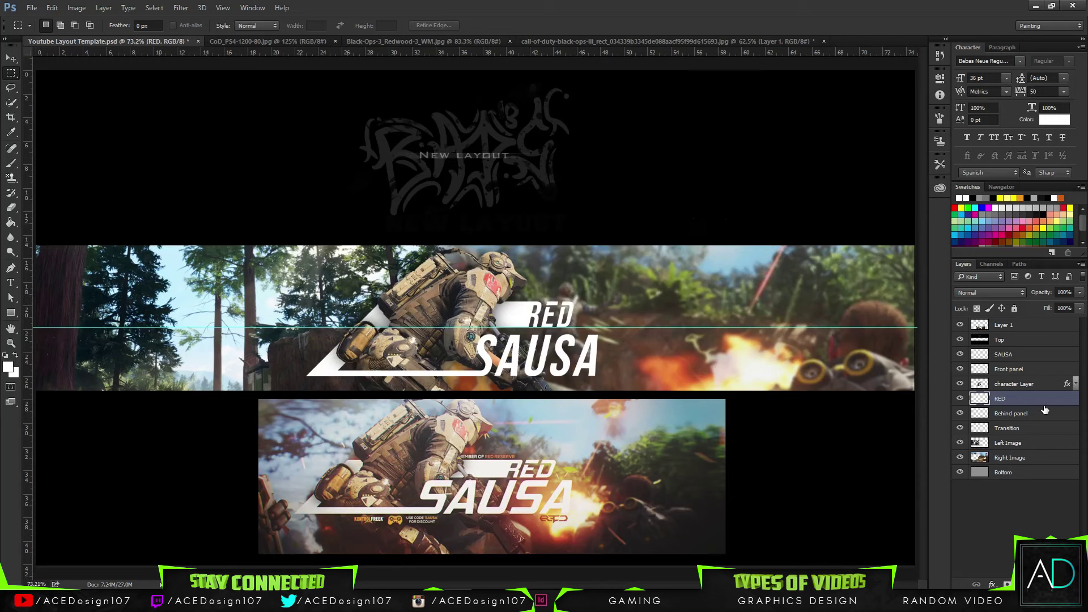
Duplicate the RED, Behind panel and Transition layers.
right_click(1027, 356)
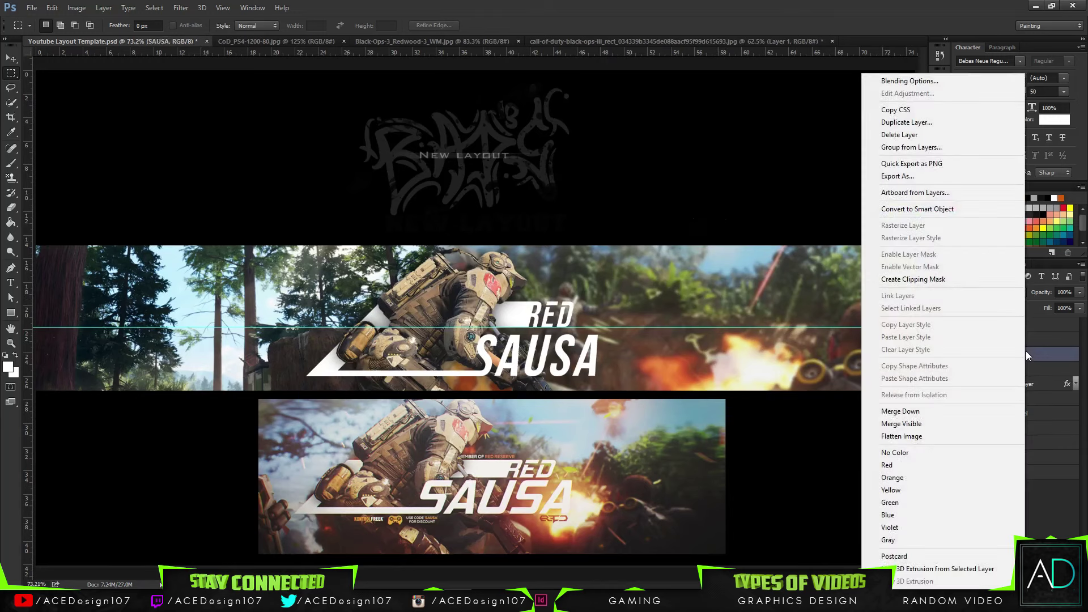
left_click(1044, 363)
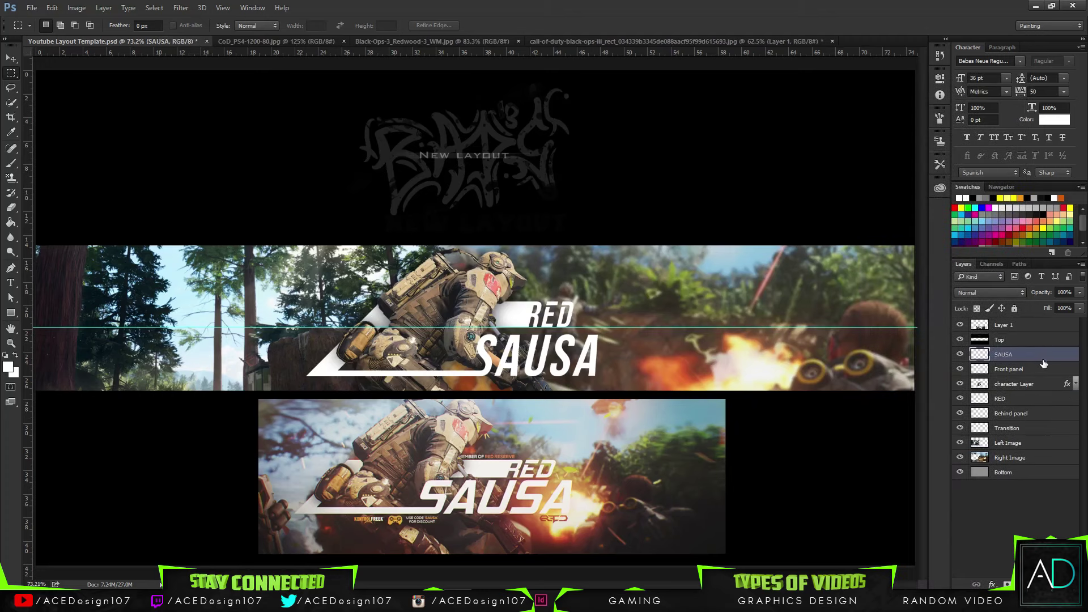
left_click(1046, 399)
left_click(1041, 414, "shift")
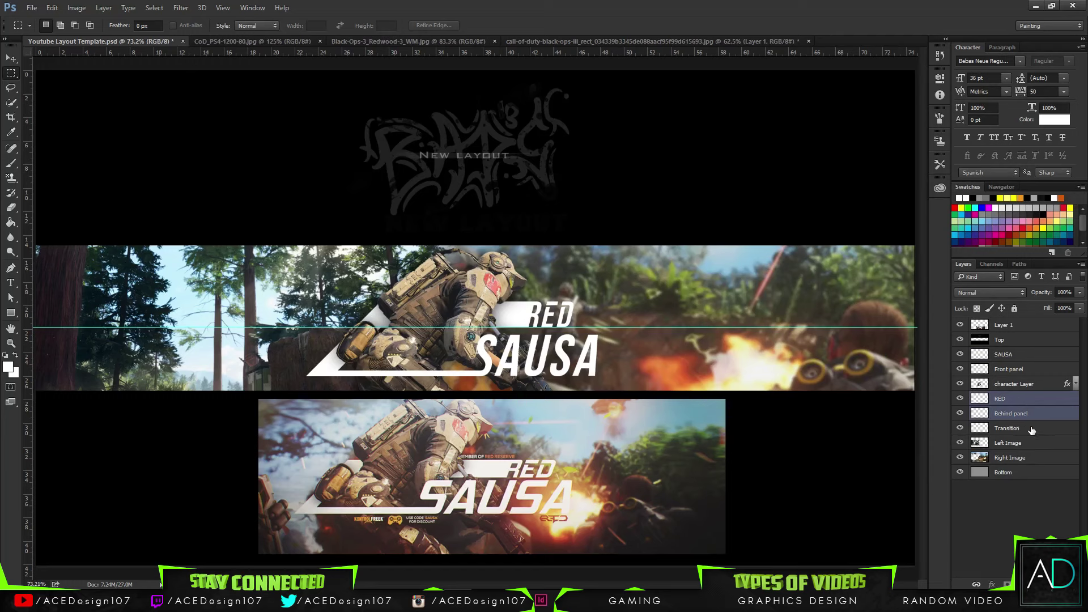
left_click(1030, 429, "shift")
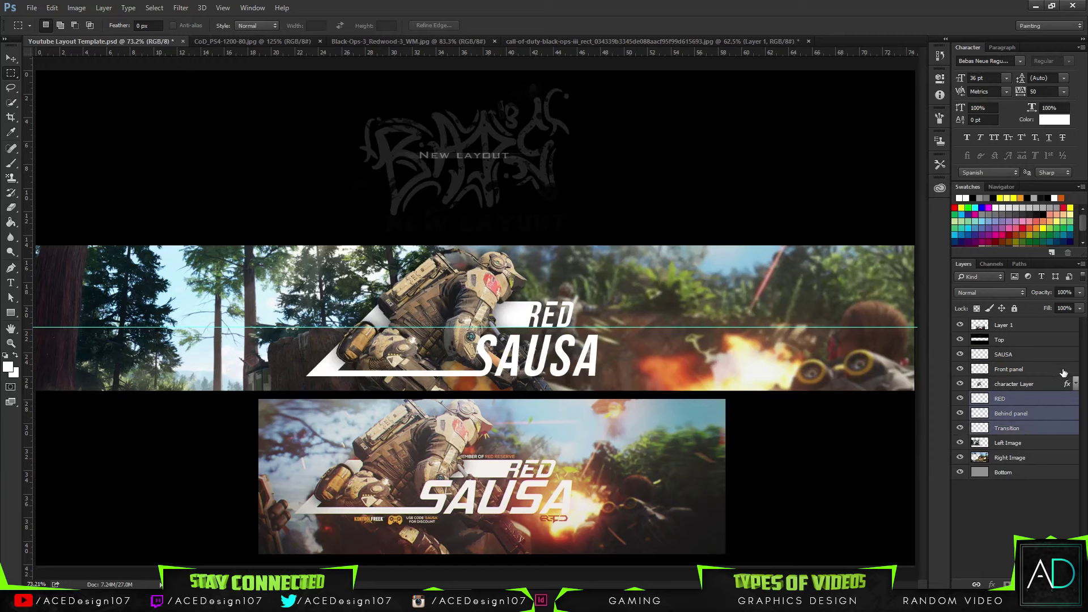
key("ctrl+j")
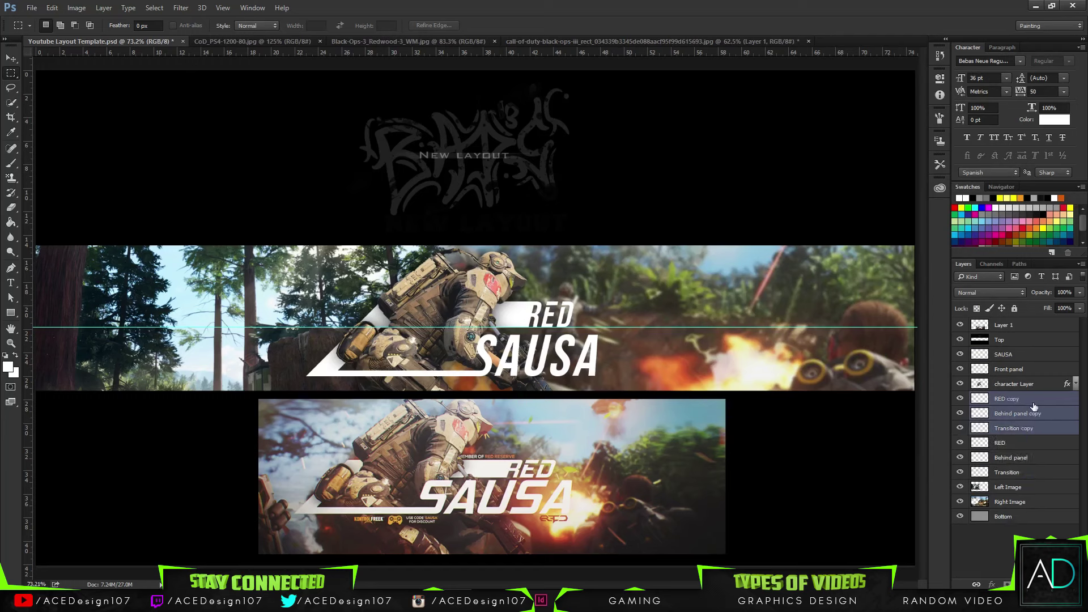
Group the spare layers into a folder named 'Back up layers'.
left_click(1032, 413)
left_click(1032, 472, "shift")
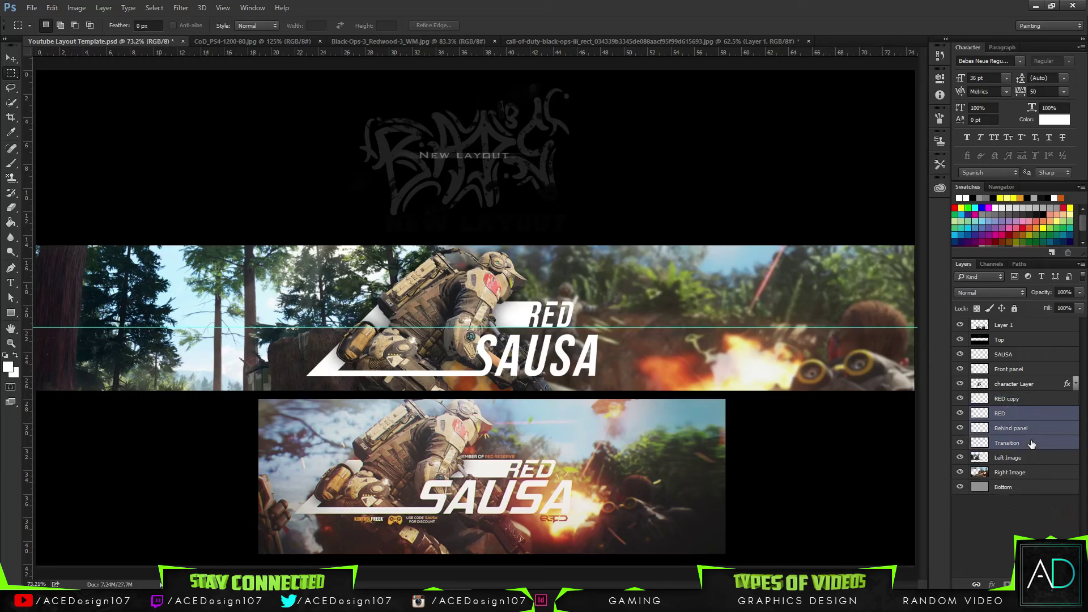
key("ctrl+g")
double_click(1008, 413)
type("Ba")
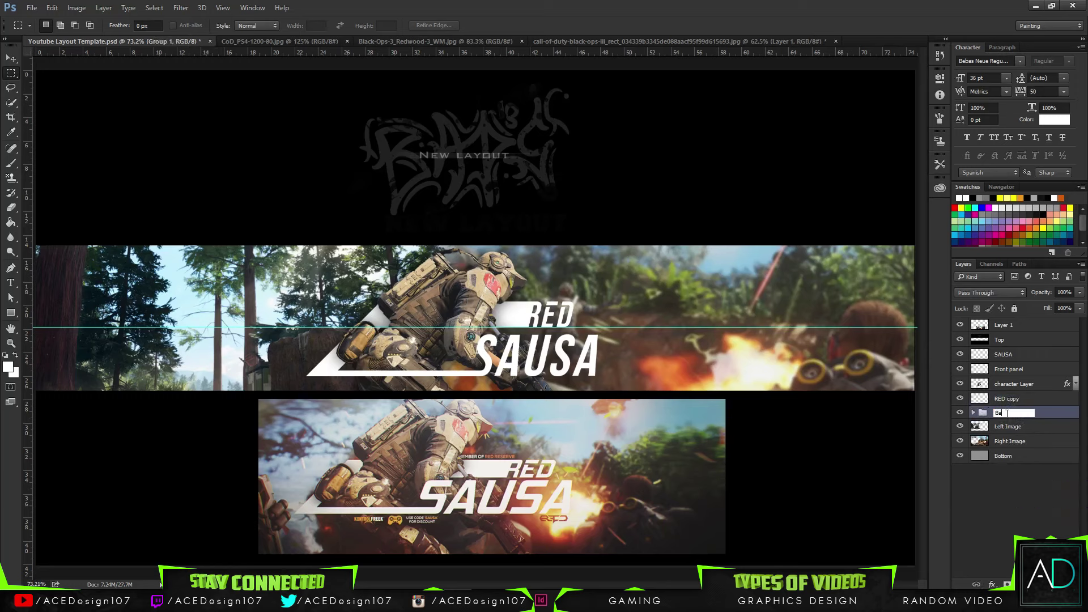
type("ck up layers")
key("Return")
double_click(1014, 398)
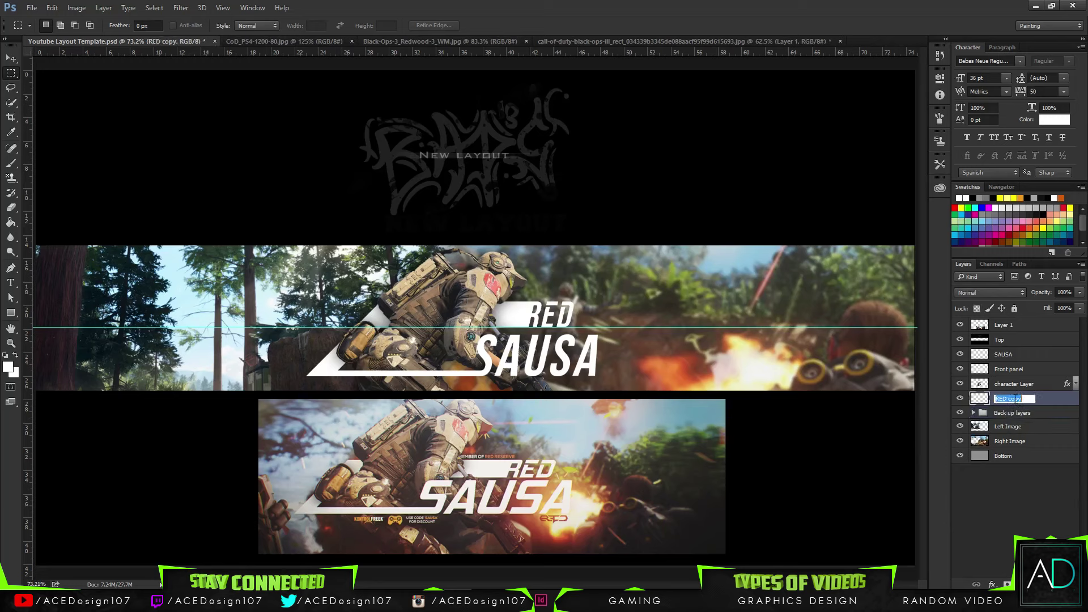
Rename the RED copy layer to 'Back Text' and give it a 6 px drop shadow.
type("Back Text")
key("Return")
right_click(1014, 399)
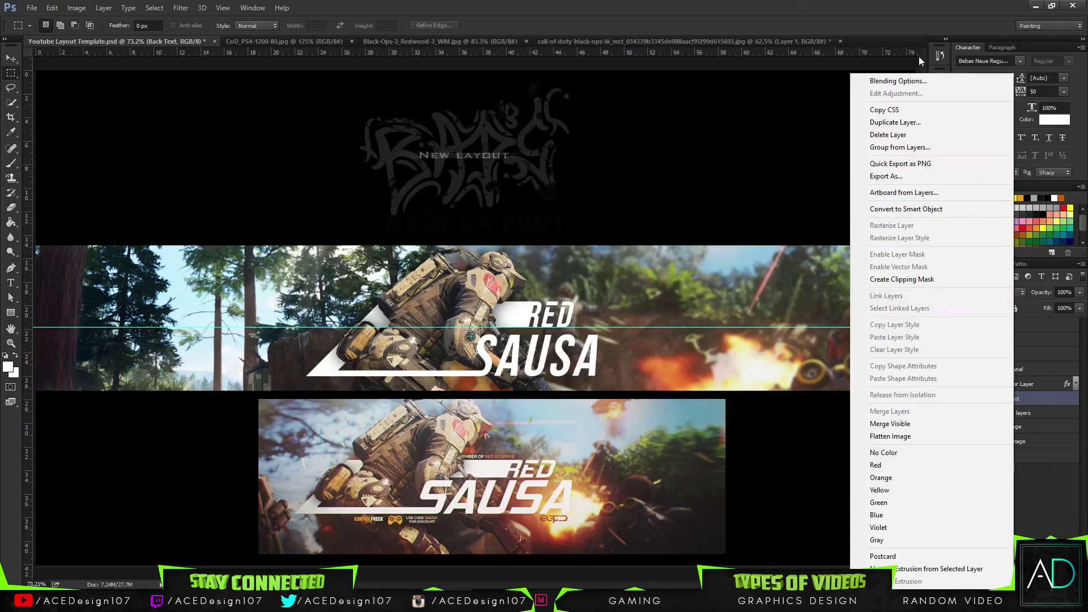
left_click(888, 81)
left_click(609, 312)
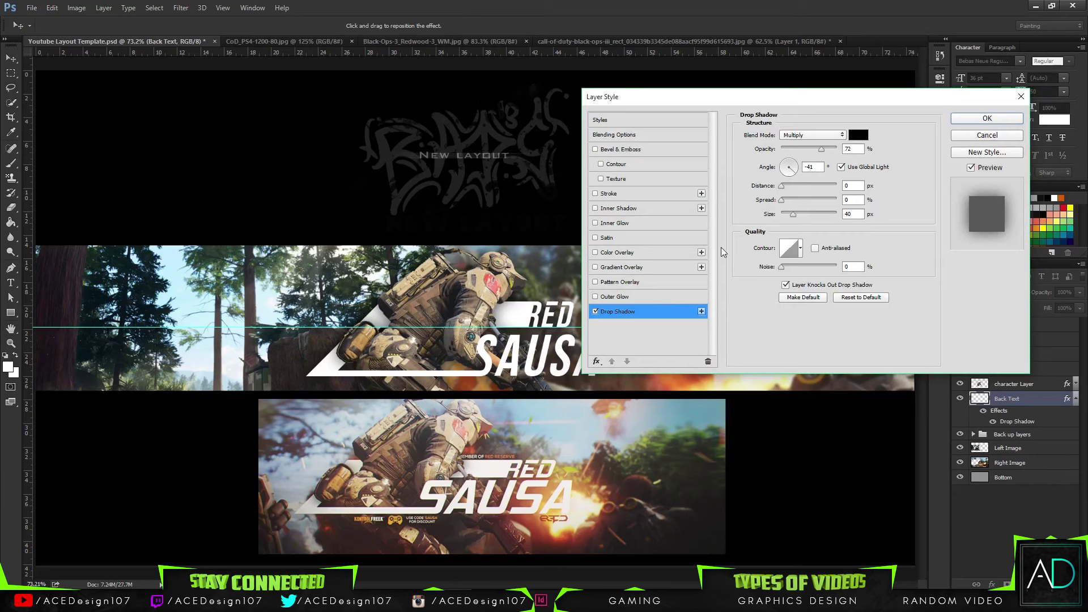
left_click_drag(793, 214, 784, 215)
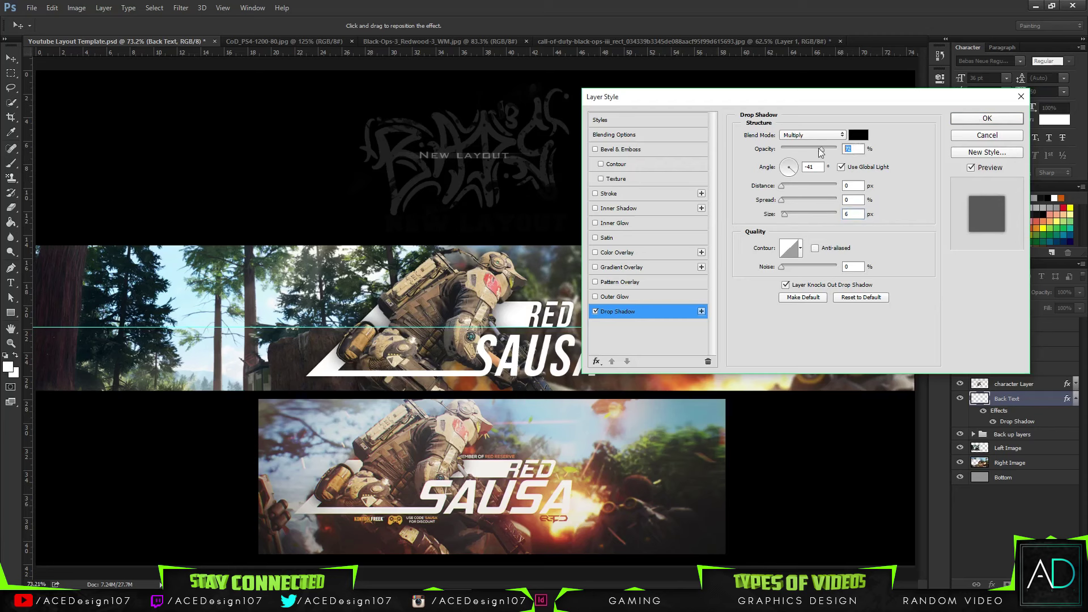
left_click(965, 118)
Copy the Back Text layer style for reuse.
right_click(1020, 399)
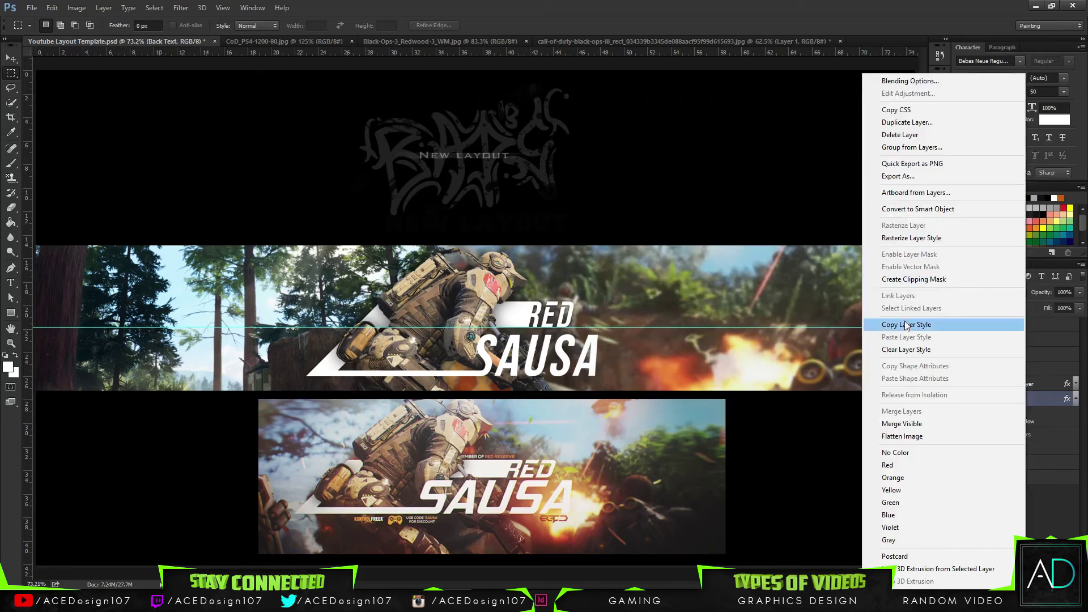
left_click(918, 325)
left_click(1046, 370)
Put the SAUSA layer into a new group named 'Back Layers'.
left_click(1043, 355, "ctrl")
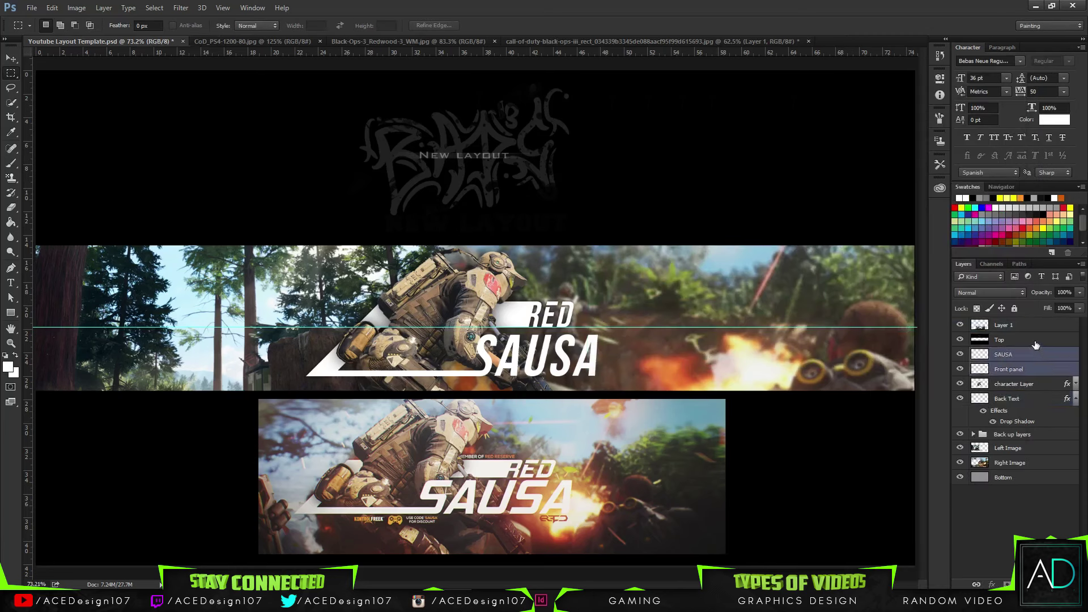
key("ctrl+j")
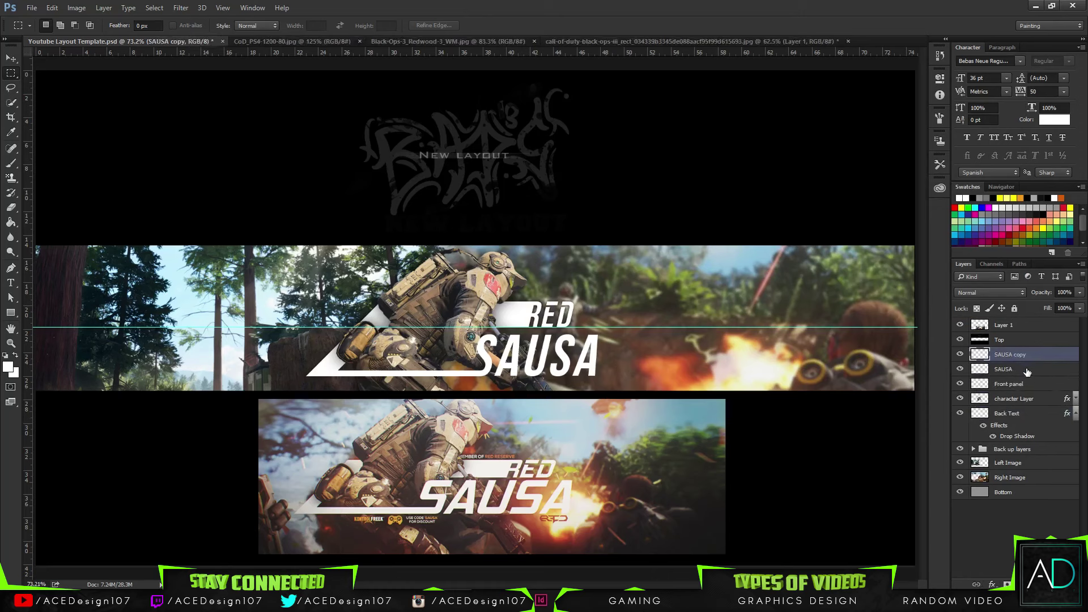
right_click(1026, 369)
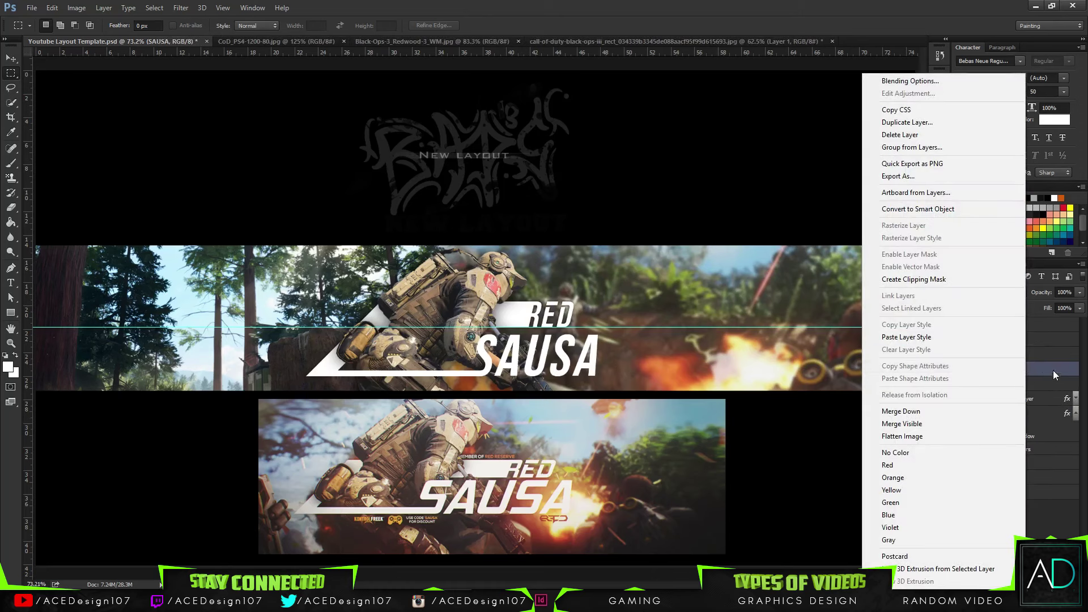
left_click(1053, 370)
key("ctrl+g")
double_click(1003, 369)
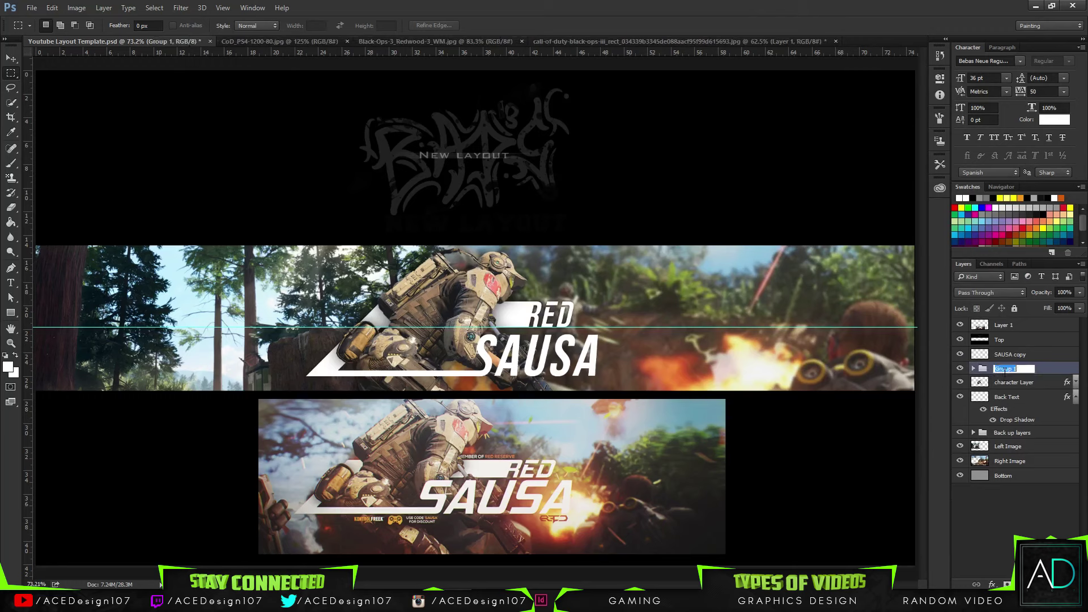
type("Back Layers")
key("Return")
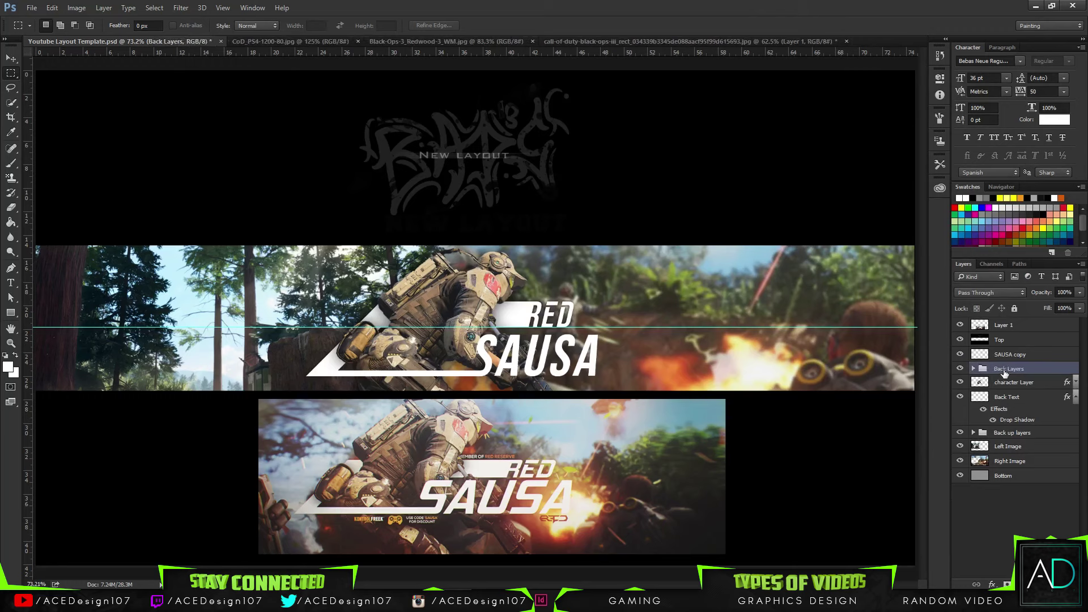
Paste the copied drop shadow onto the SAUSA copy layer.
right_click(1032, 357)
left_click(933, 338)
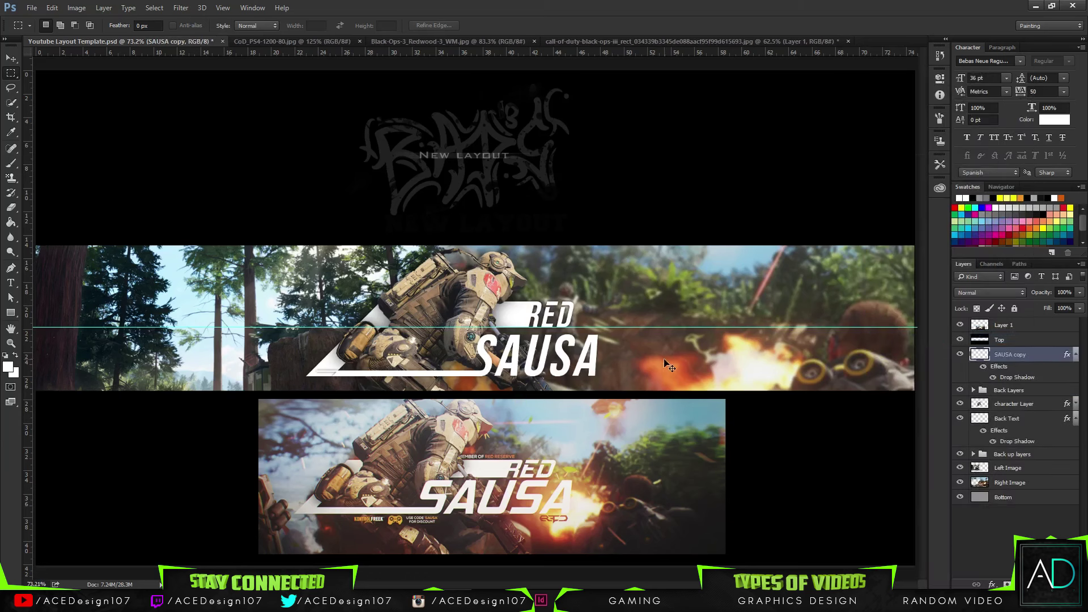
key("ctrl+plus")
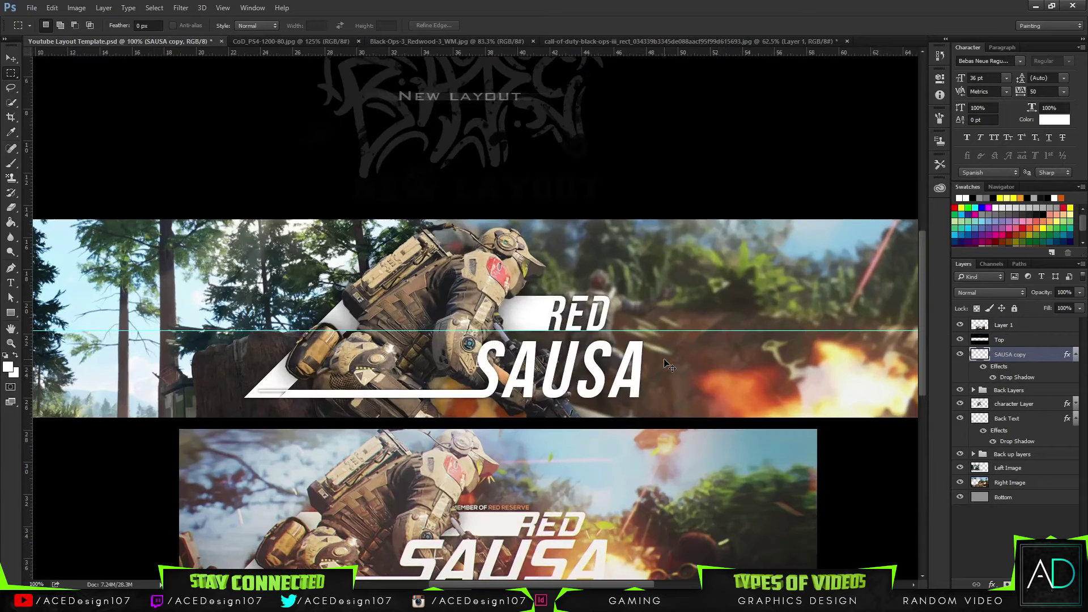
Increase Back Text's drop shadow to size 10 with 56% opacity.
right_click(1039, 420)
left_click(921, 85)
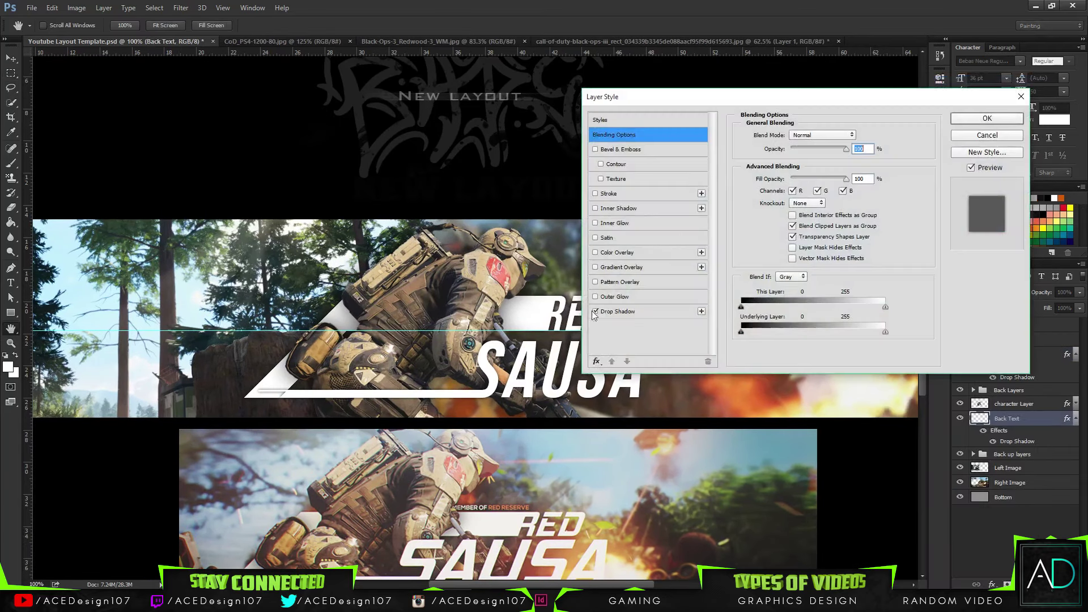
left_click(596, 312)
left_click_drag(691, 104, 896, 89)
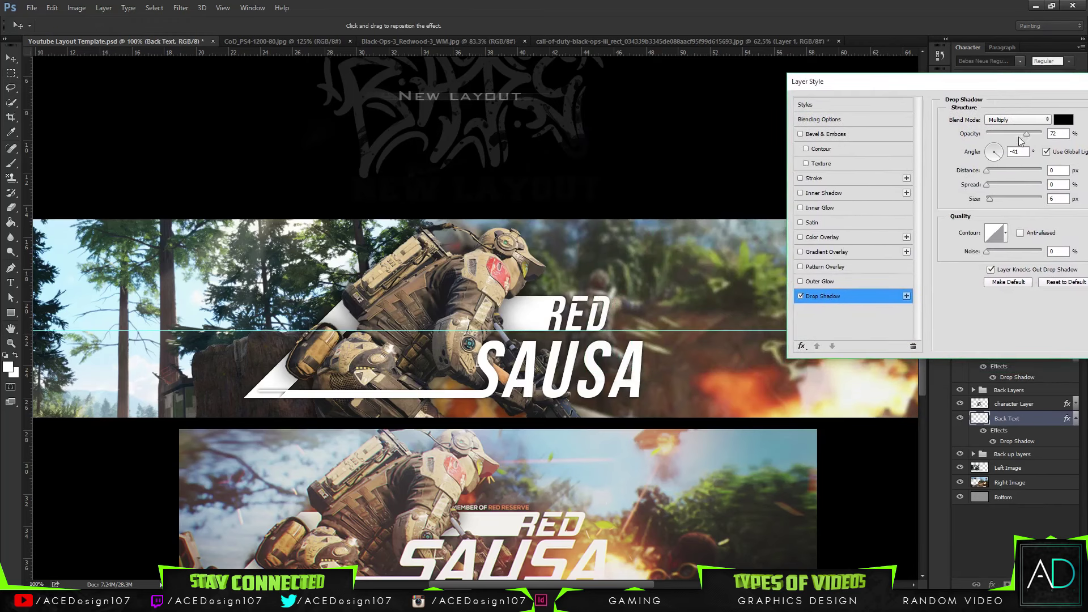
left_click_drag(994, 197, 995, 201)
left_click_drag(1026, 134, 1018, 136)
left_click_drag(918, 85, 742, 77)
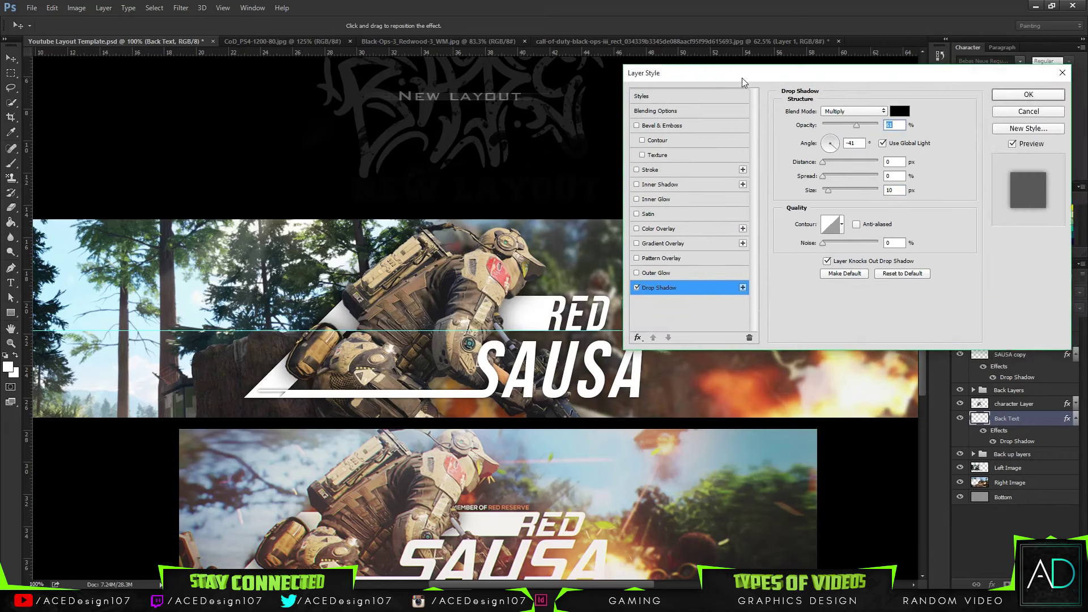
left_click(1029, 95)
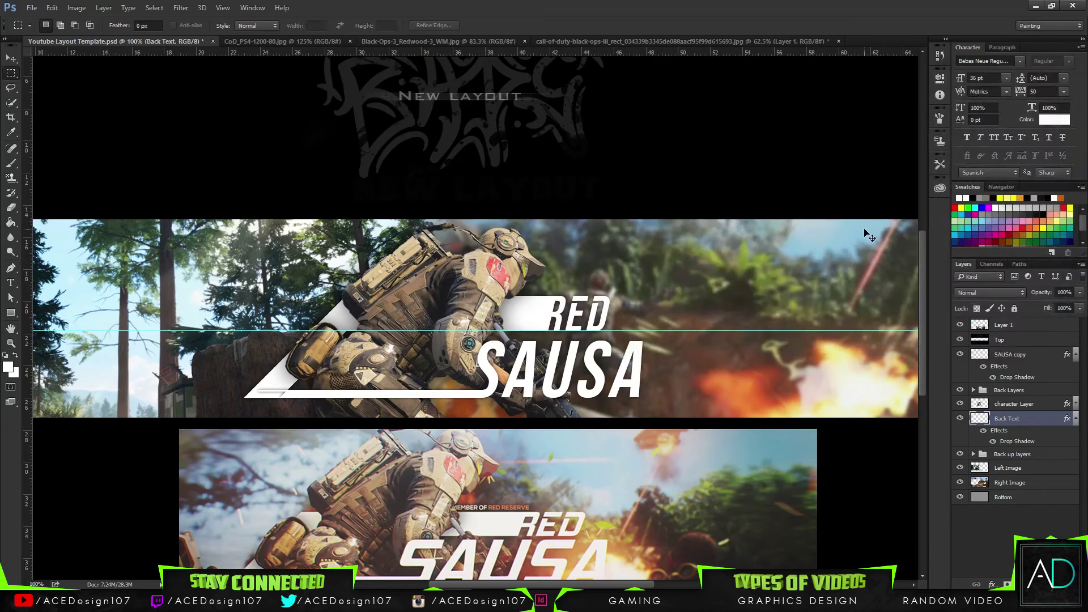
scroll(868, 234, "down", 2)
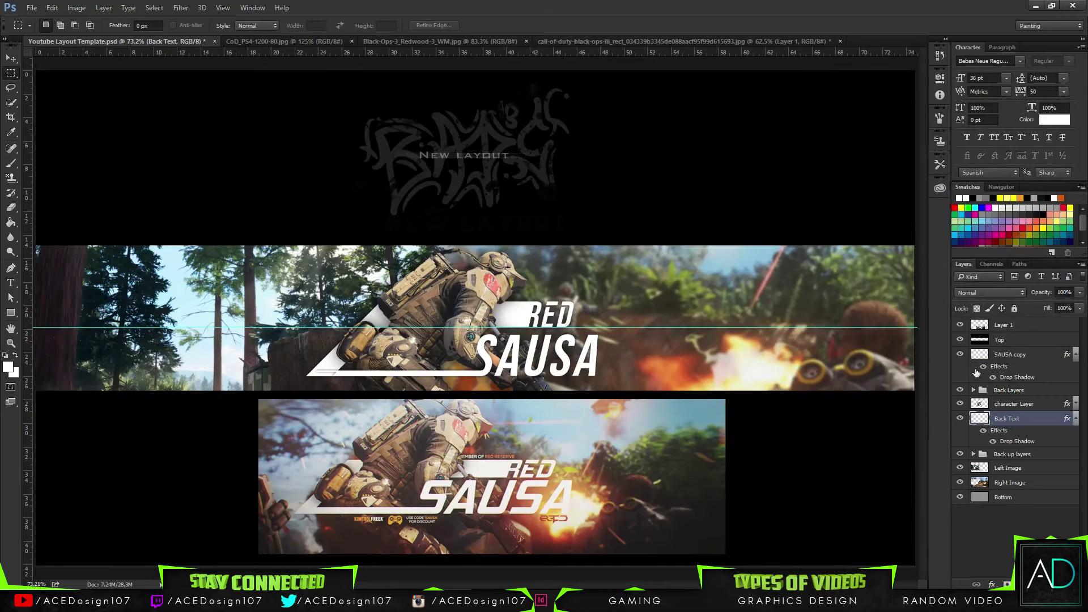
Erase the grey shadow strip inside the white bar on SAUSA copy.
left_click(1016, 356)
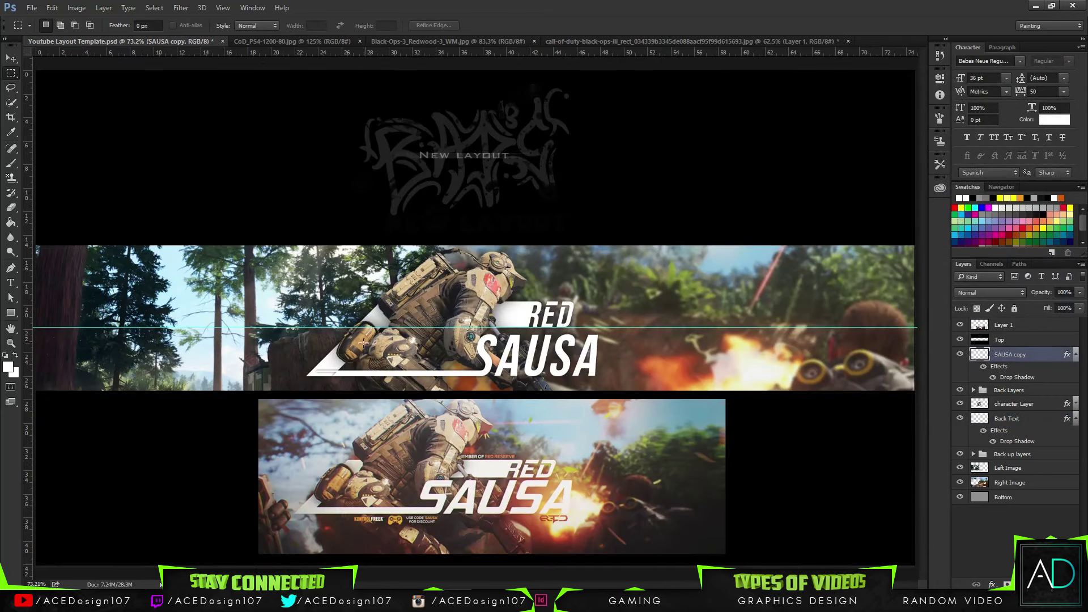
scroll(357, 339, "up", 2)
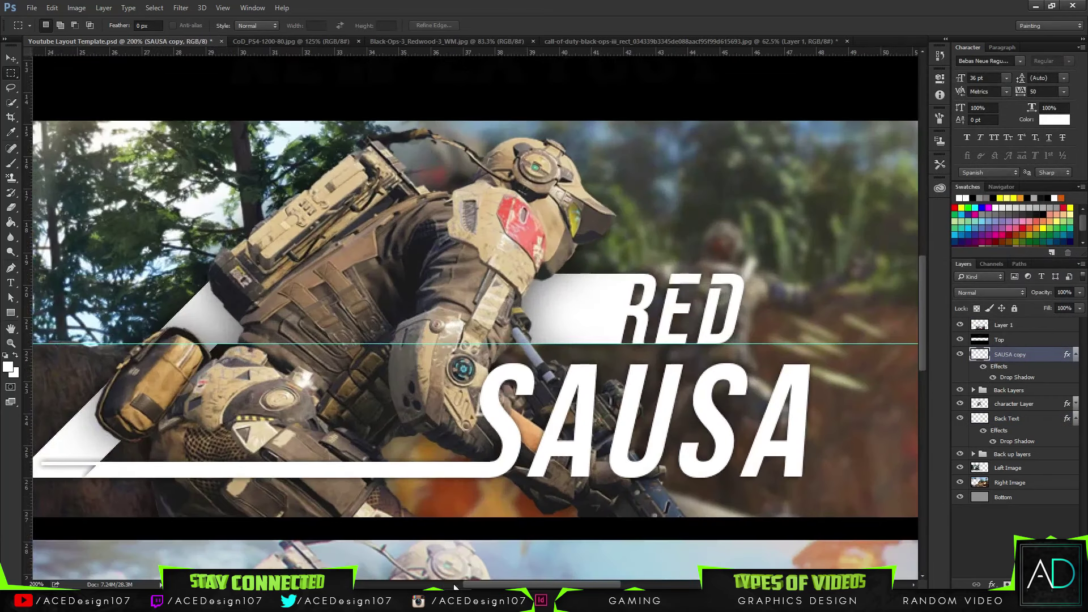
left_click_drag(493, 585, 396, 584)
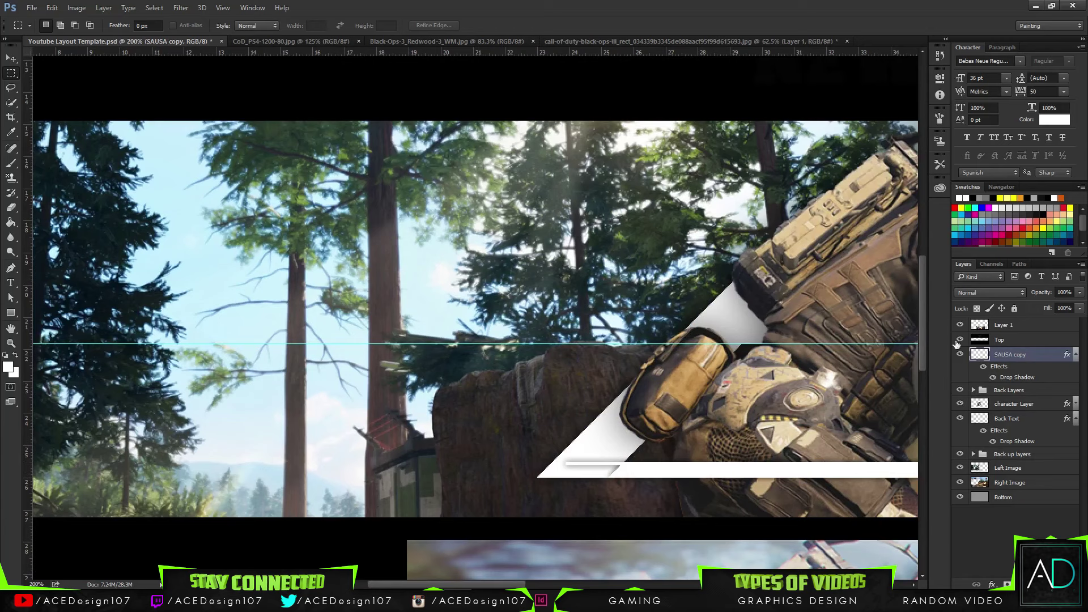
key("e")
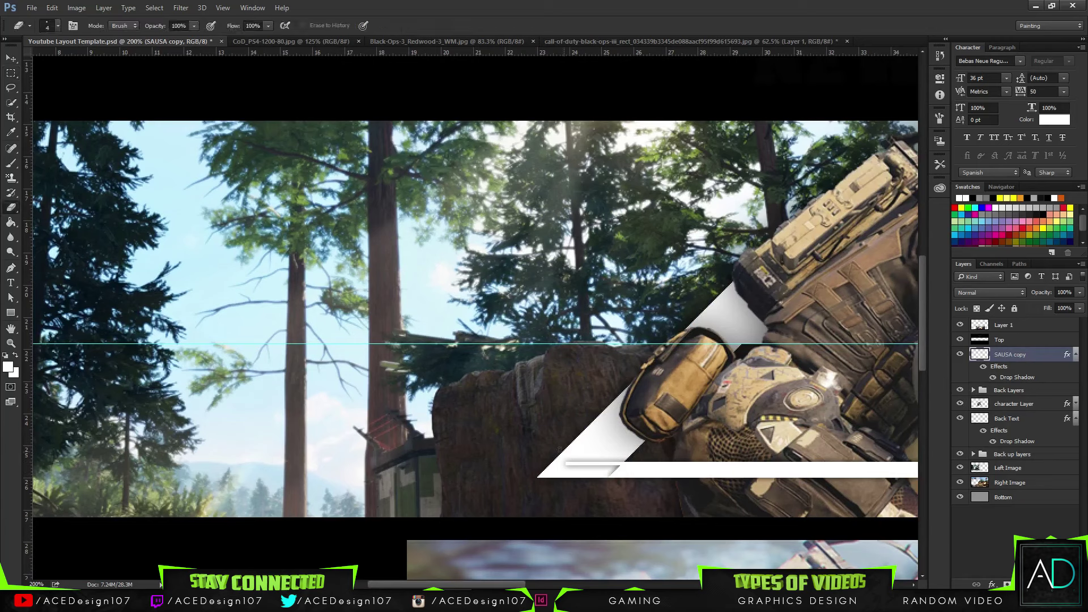
left_click_drag(570, 467, 606, 465)
Rasterize SAUSA copy's layer style so the shadow becomes pixels.
right_click(1046, 354)
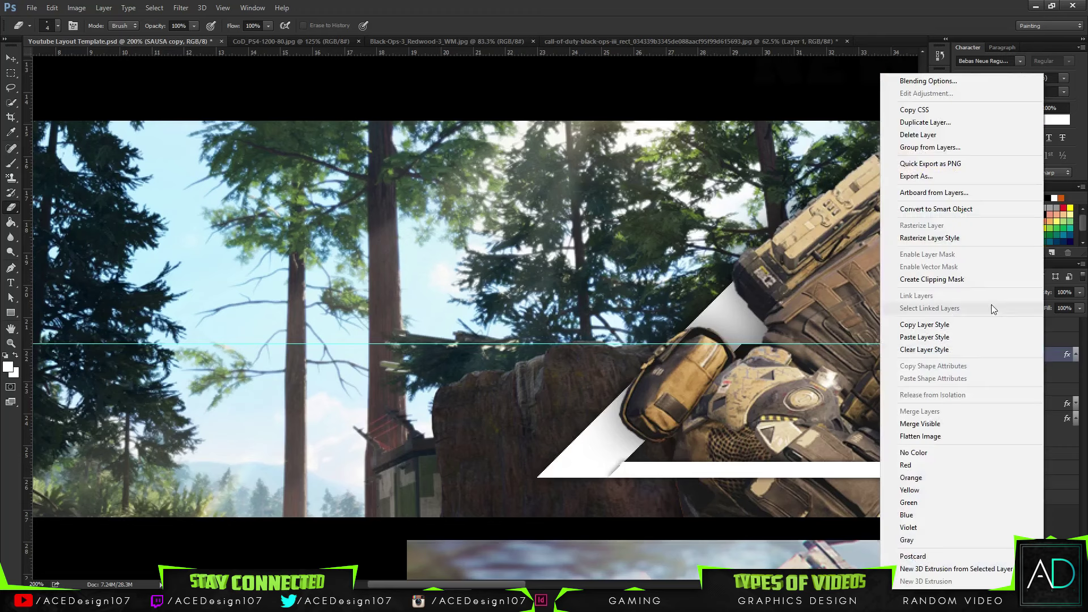
left_click(941, 241)
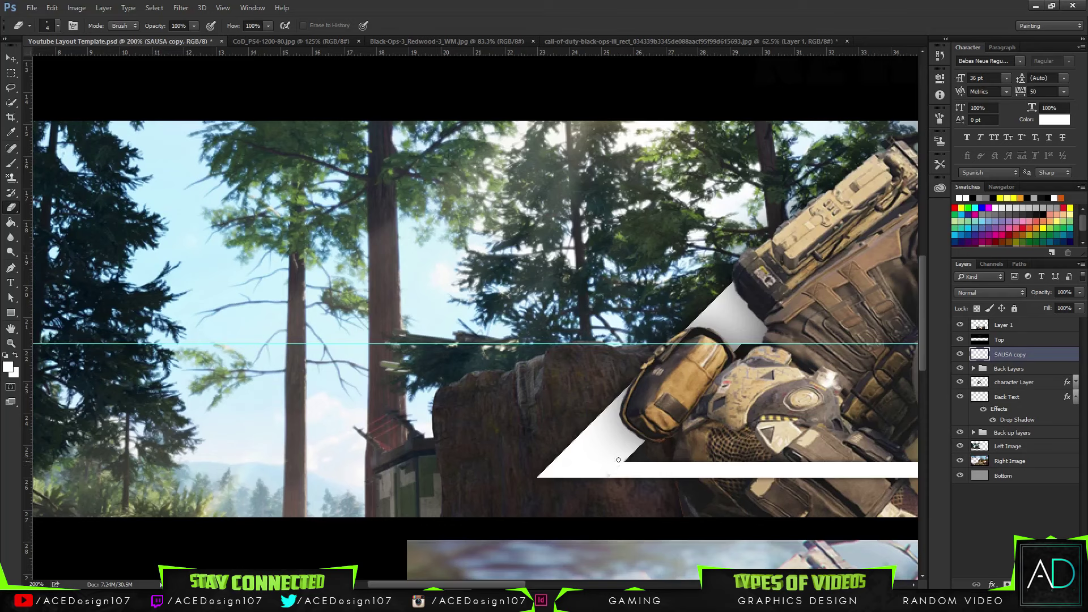
key("ctrl+0")
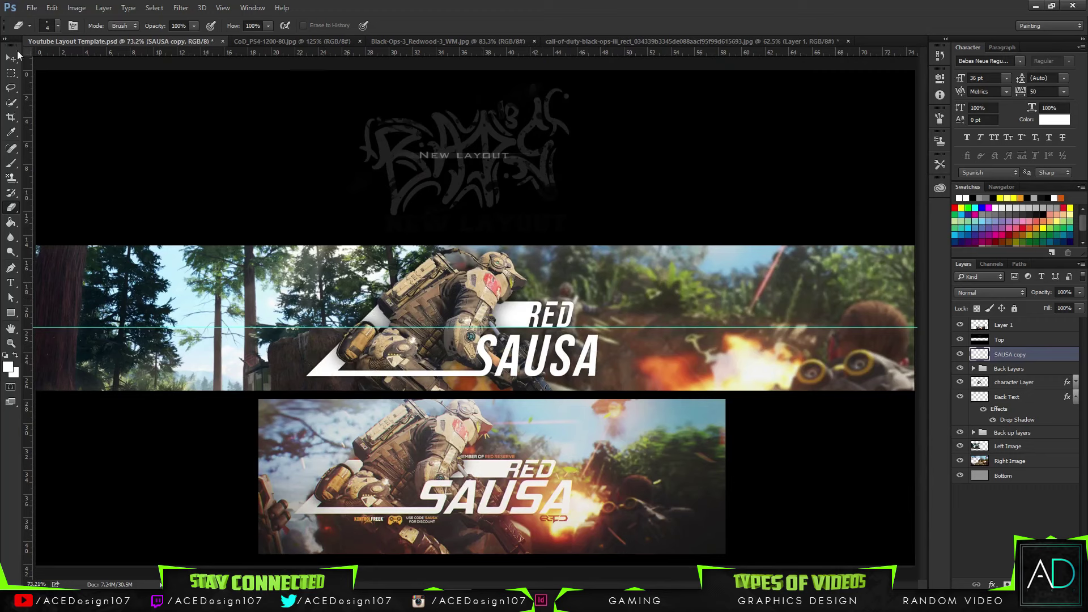
Clear the guide across the banner canvas.
left_click(223, 8)
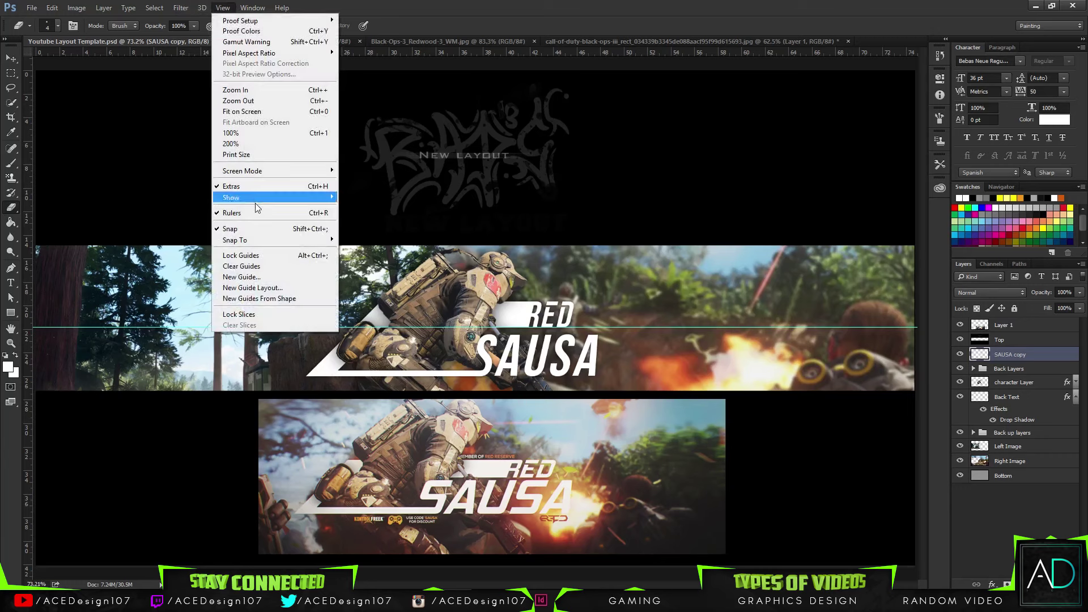
left_click(244, 267)
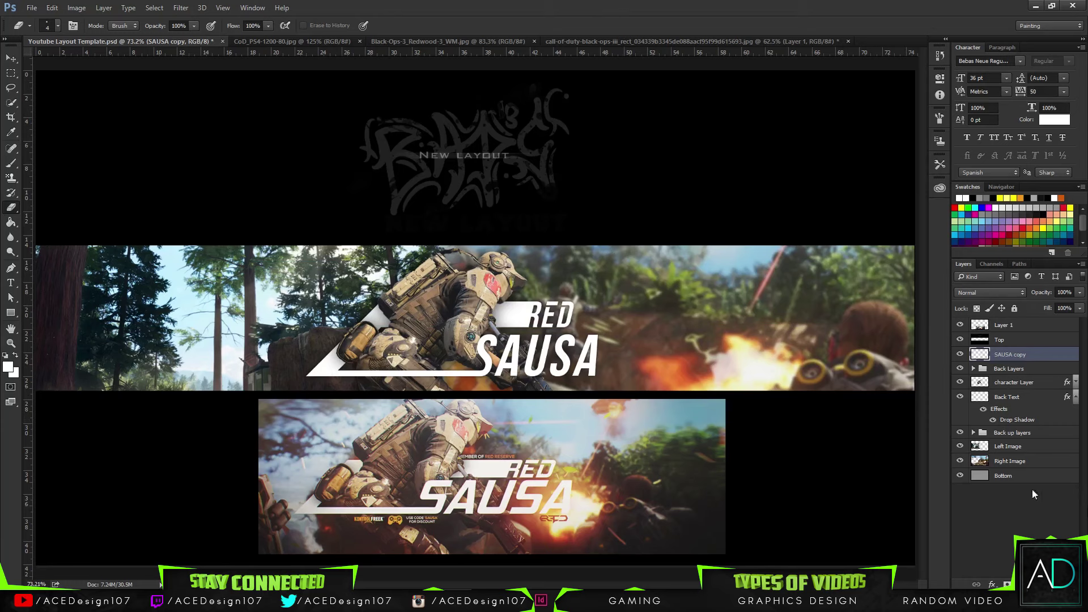
key("t")
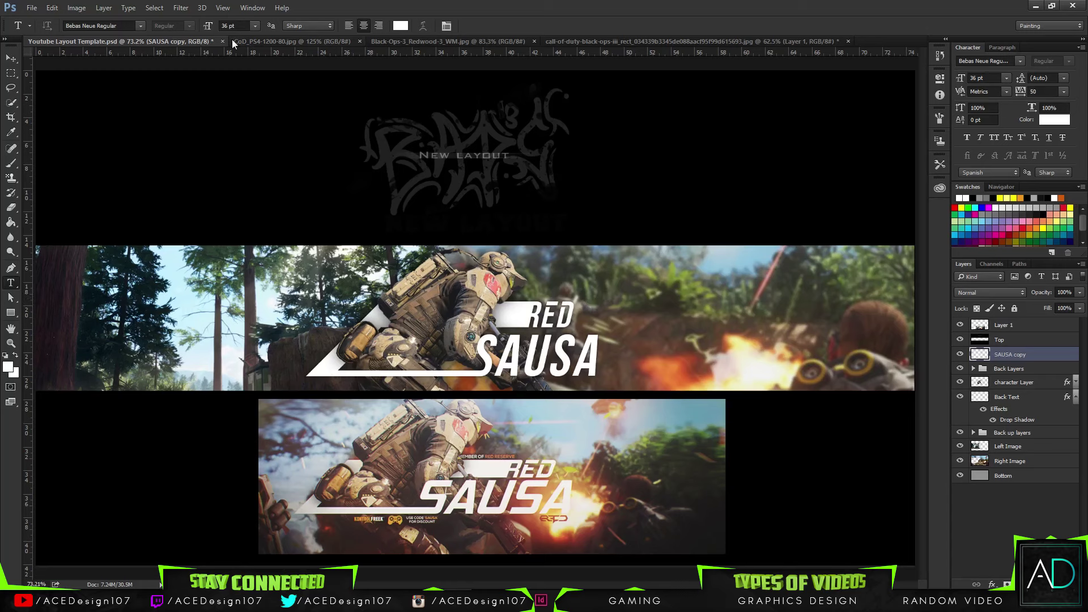
Add the tagline 'Member of red reserve' in orange Arial Bold with tracking 10.
left_click(624, 306)
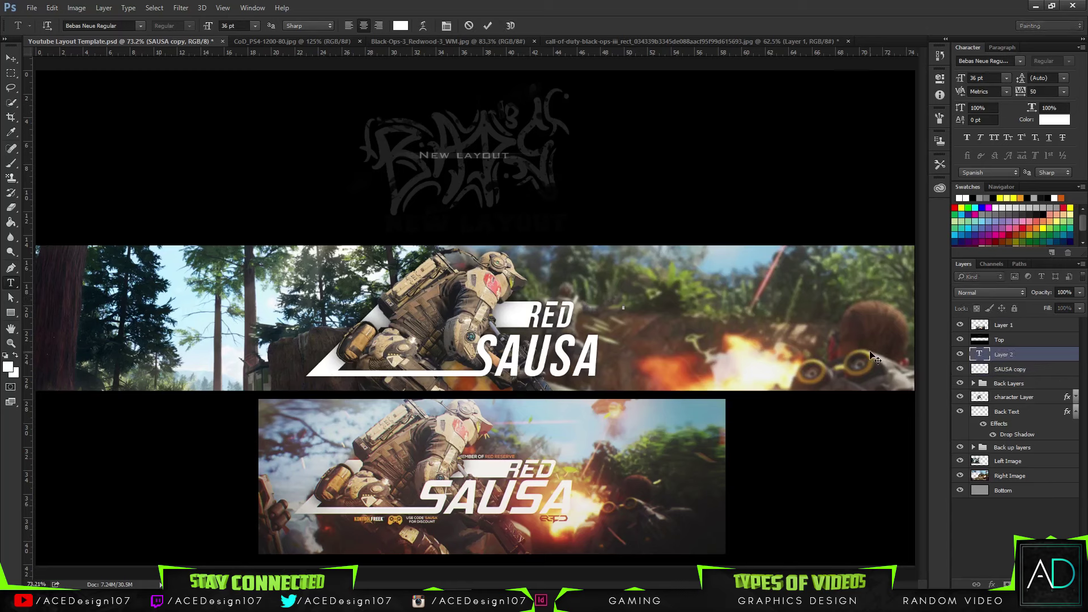
type("Member of red reserve")
left_click(1054, 119)
key("Escape")
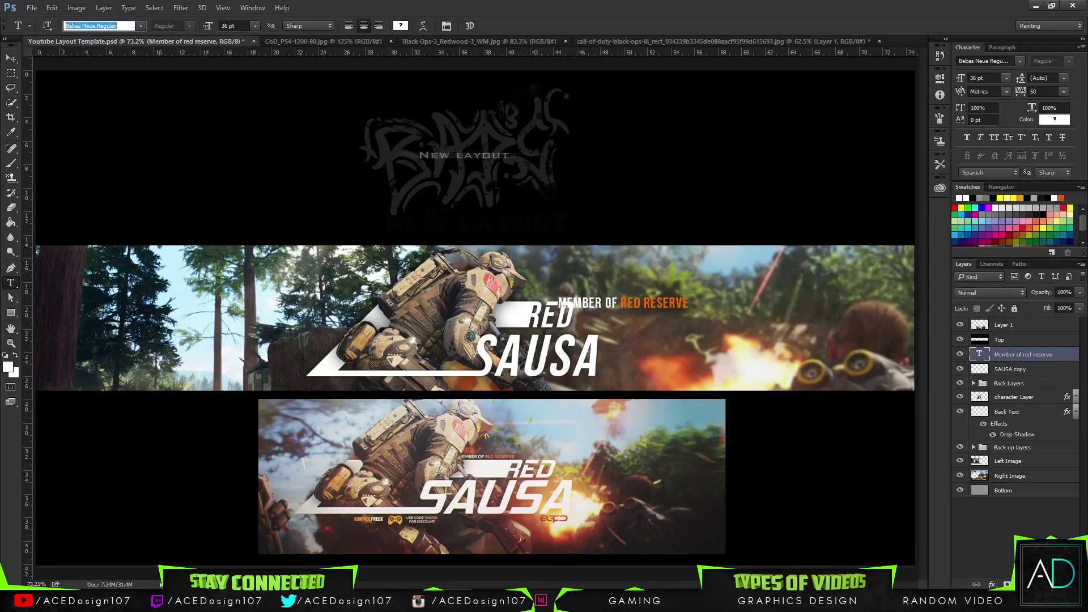
key("ctrl+Return")
left_click(189, 25)
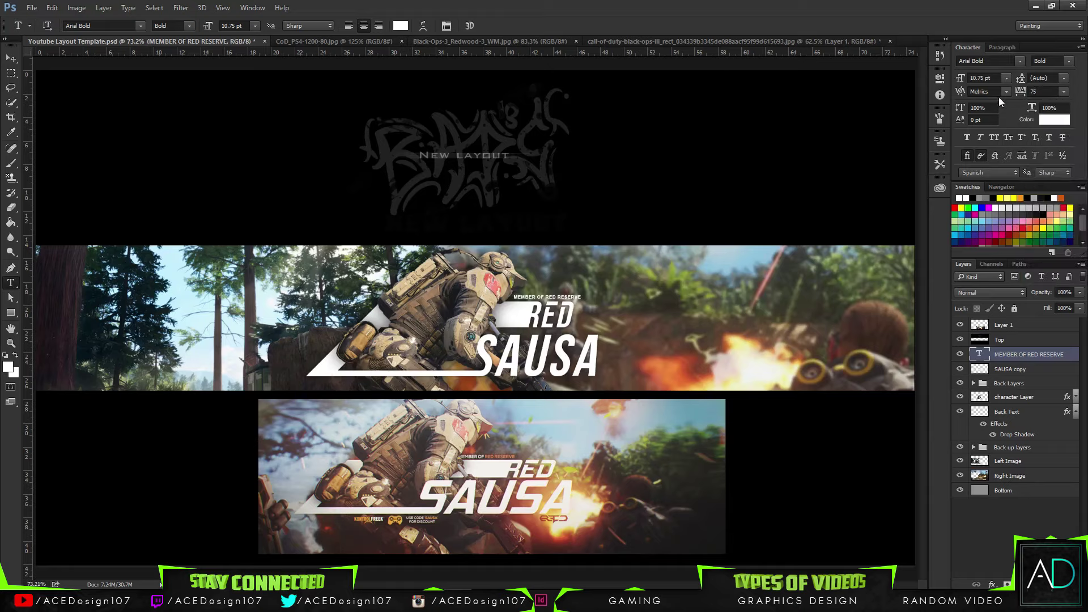
left_click(1043, 91)
type("10")
left_click(1055, 120)
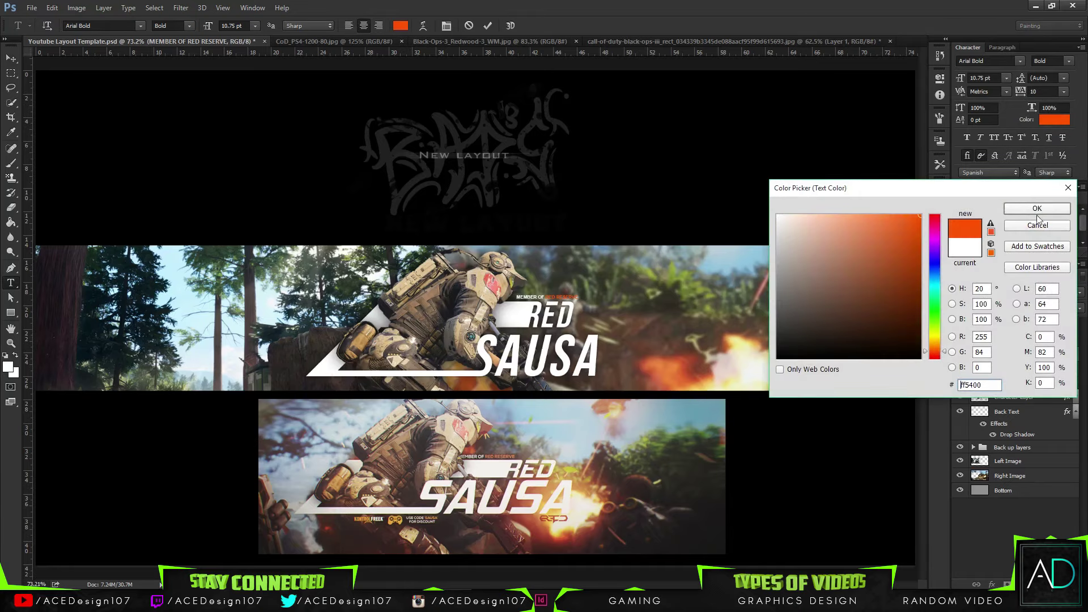
key("Escape")
Position the tagline just above RED, below Back Text in the layer stack.
key("v")
left_click_drag(1029, 354, 1029, 412)
left_click_drag(604, 337, 553, 326)
scroll(553, 326, "up", 5)
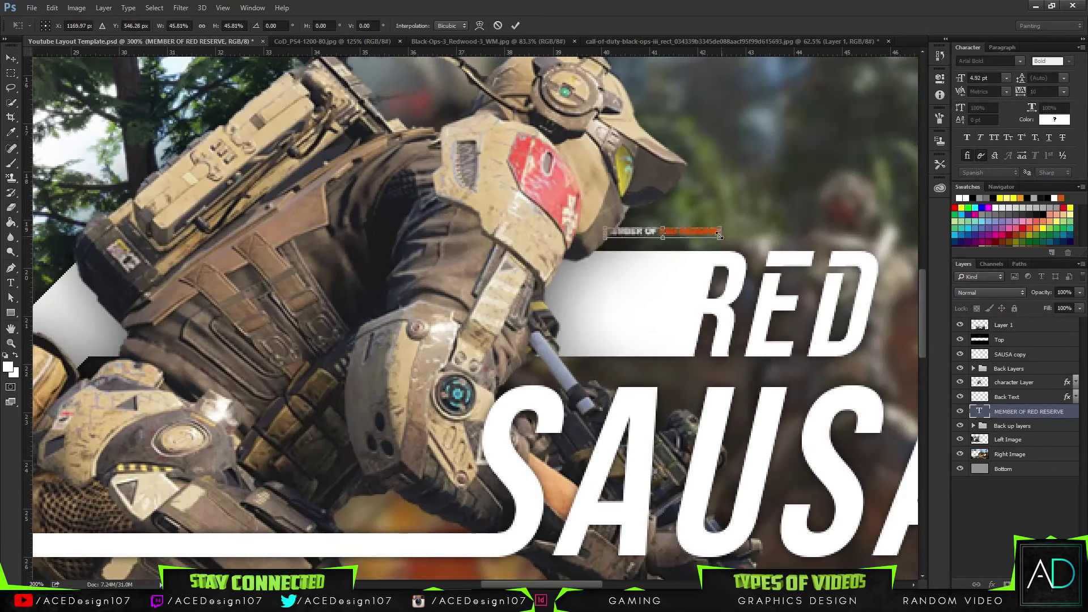
left_click_drag(731, 244, 738, 240)
scroll(738, 240, "down", 5)
Give the tagline a drop shadow and start opening the Icons GFX PACK file.
double_click(1060, 412)
left_click(657, 287)
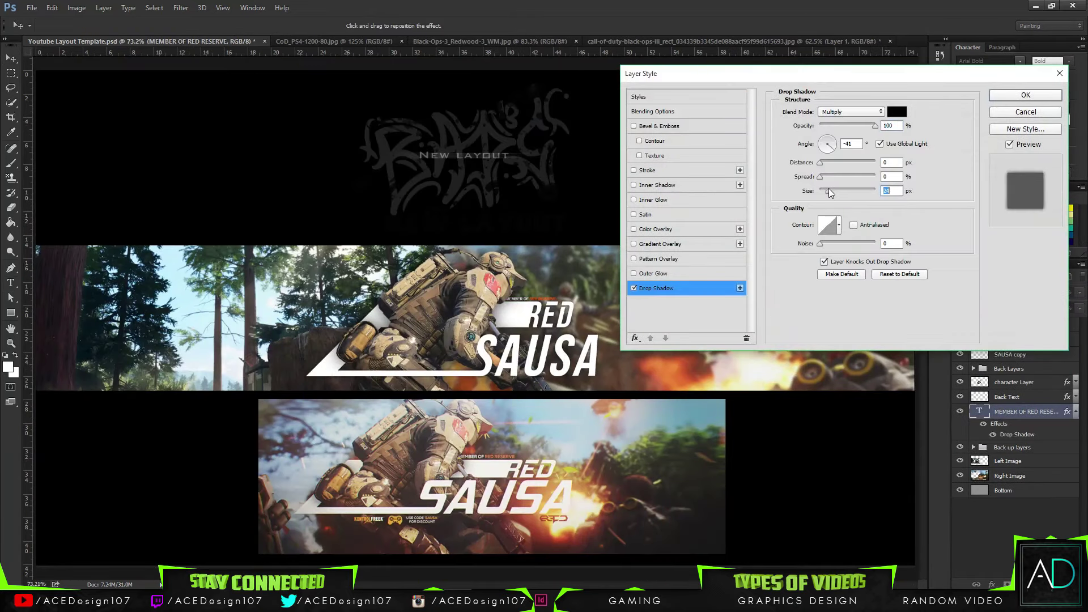
left_click(1032, 81)
key("ctrl+o")
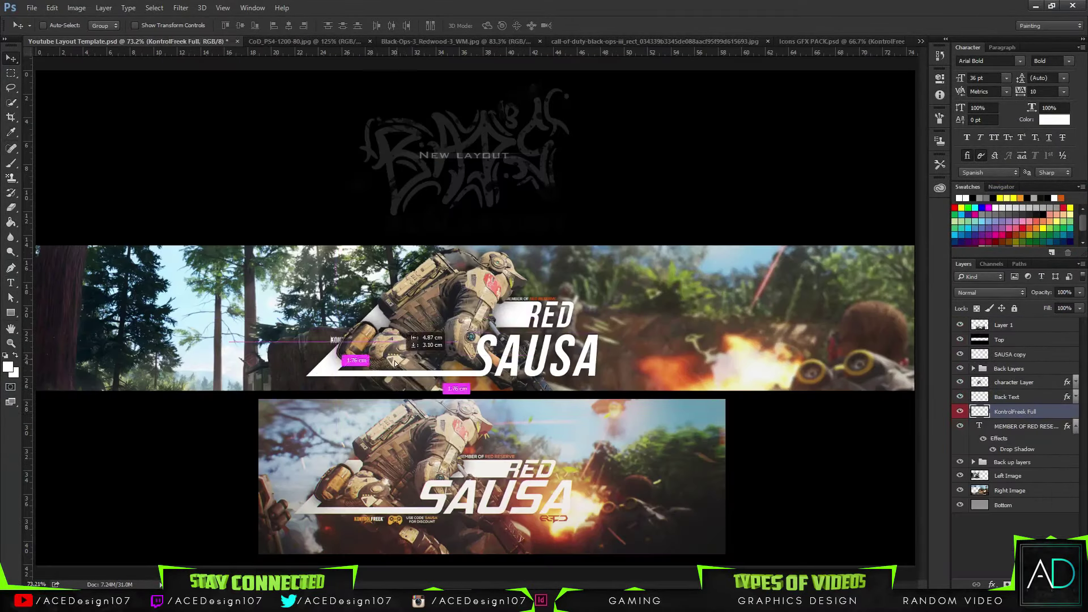
Move KontrolFreek Full above SAUSA copy and paint its KONTROL letters orange.
left_click_drag(1015, 412, 986, 355)
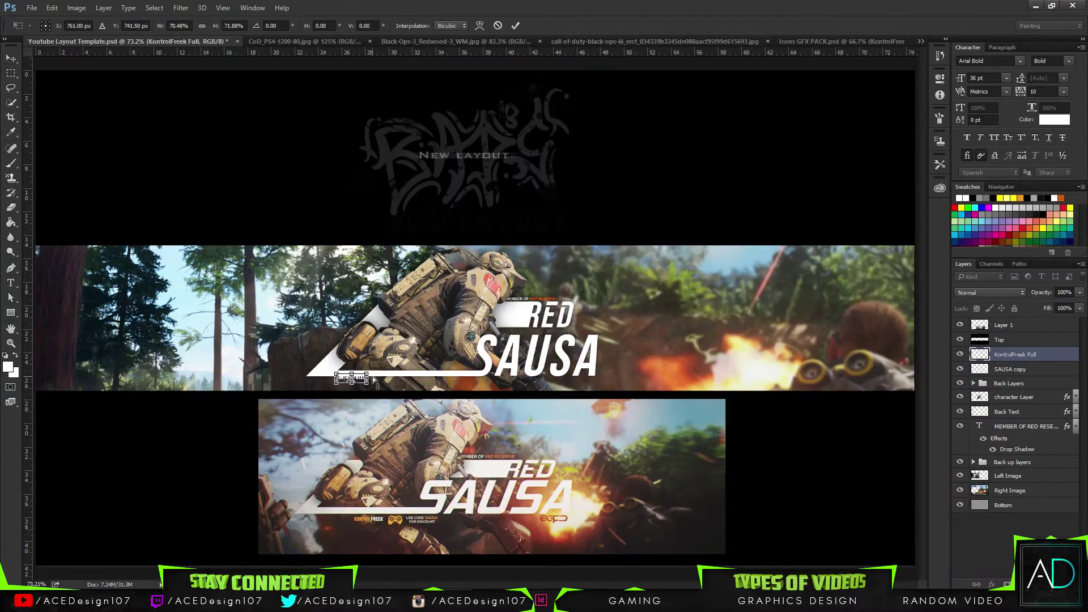
key("ctrl+plus")
key("ctrl+plus")
key("b")
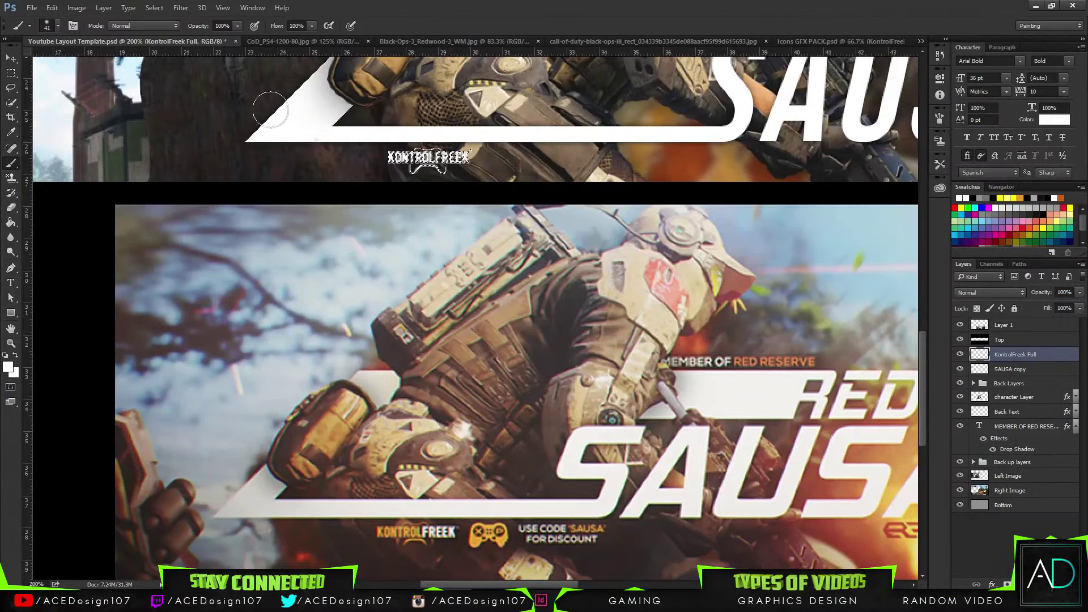
left_click_drag(391, 159, 401, 173)
key("ctrl+0")
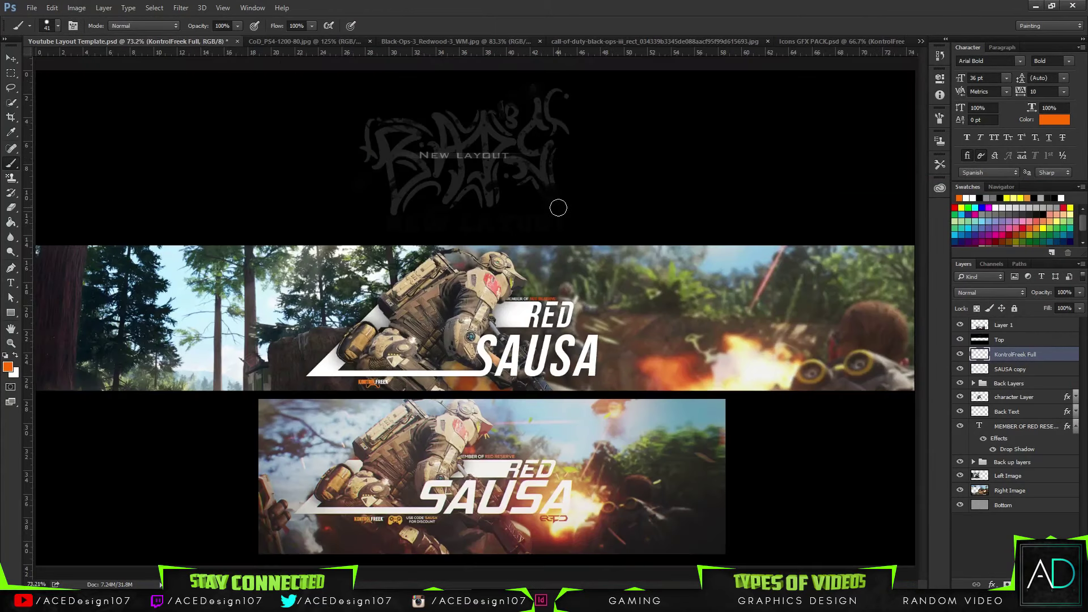
key("e")
right_click(329, 354)
key("Escape")
key("ctrl+u")
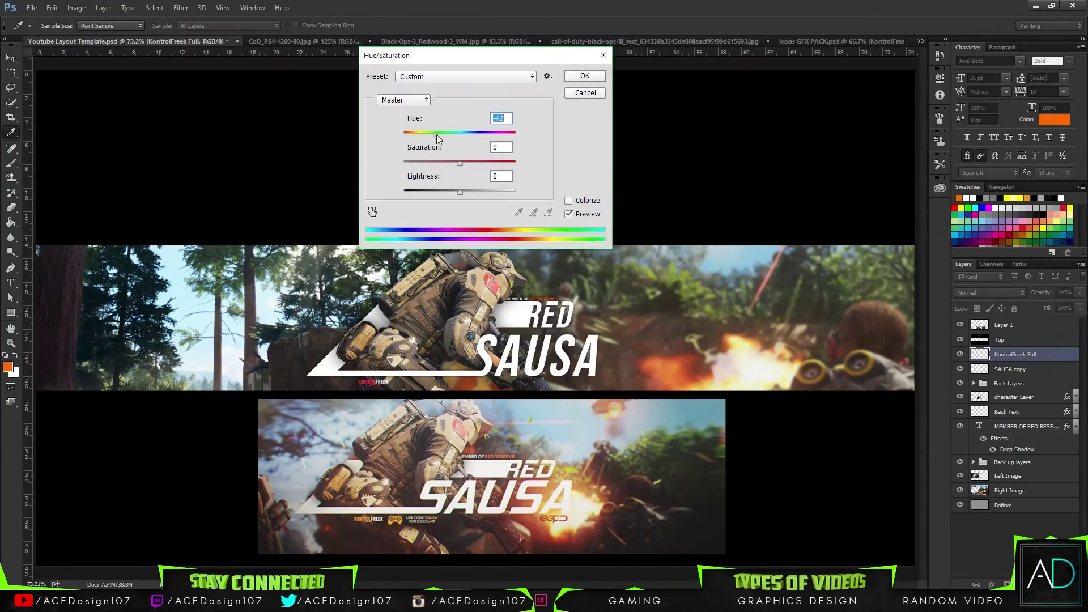
key("Escape")
key("v")
Bring the Astro logo from the Icons GFX PACK into the banner with the same drop shadow.
left_click(822, 42)
left_click_drag(395, 246, 543, 428)
right_click(1047, 354)
left_click(1029, 356)
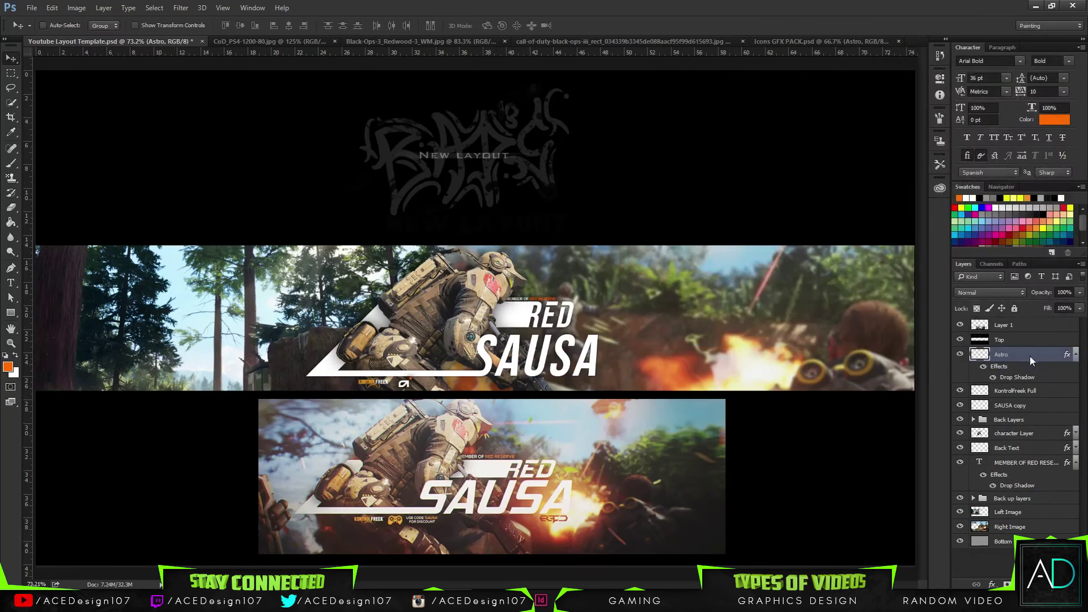
Add a small drop-shadowed 'USE CODE 'SAUSA' FOR DICOUNT' line beside the KontrolFreek logo.
key("t")
left_click(383, 382)
type("USE CODE 'SAUSA")
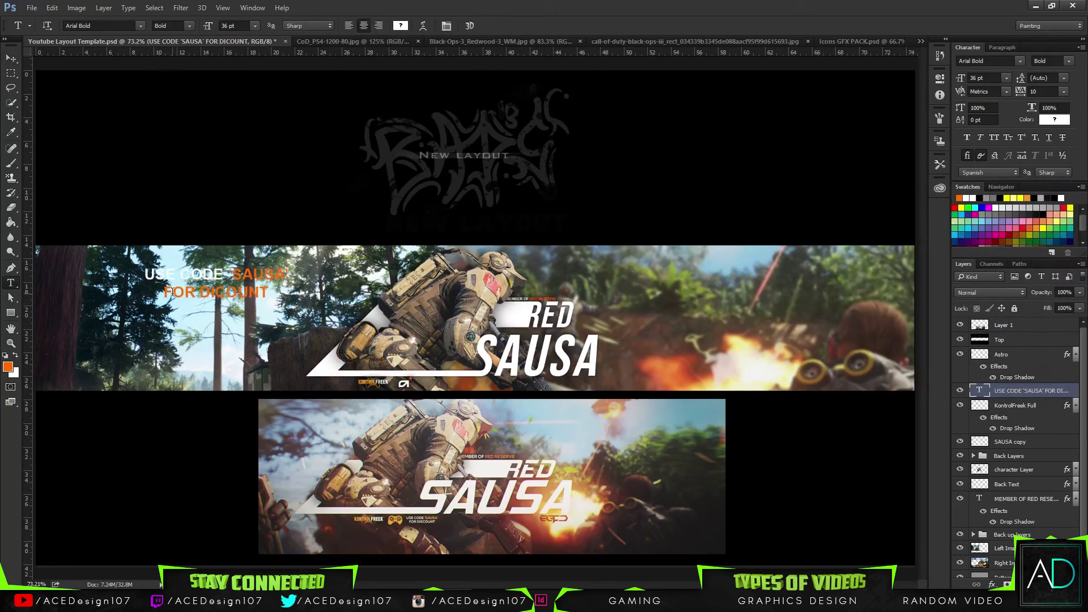
key("ctrl+t")
left_click_drag(173, 293, 452, 386)
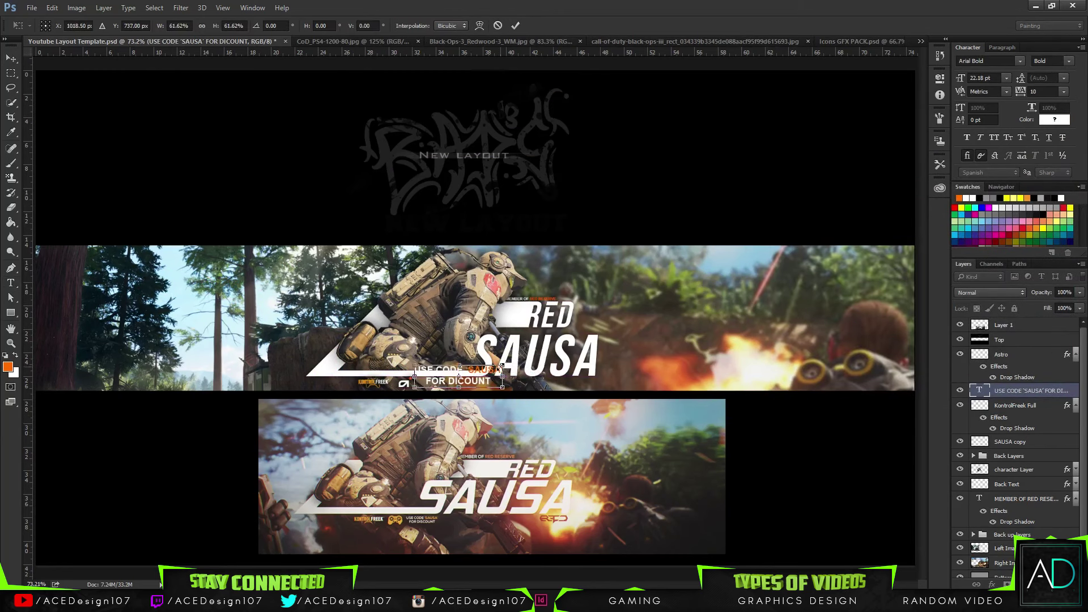
key("Return")
key("v")
double_click(1054, 390)
left_click(660, 284)
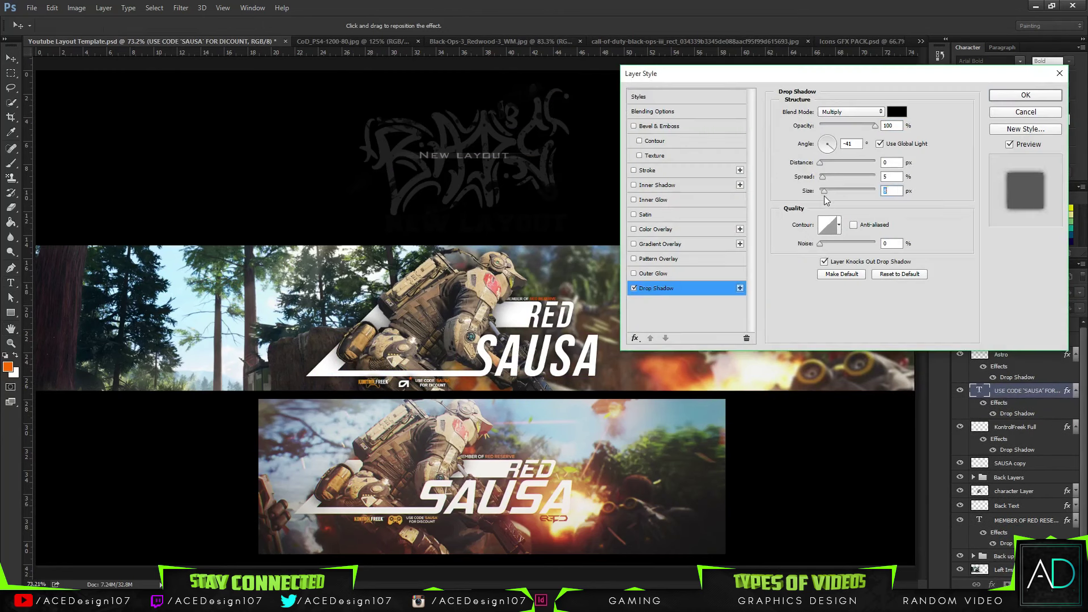
left_click(1024, 93)
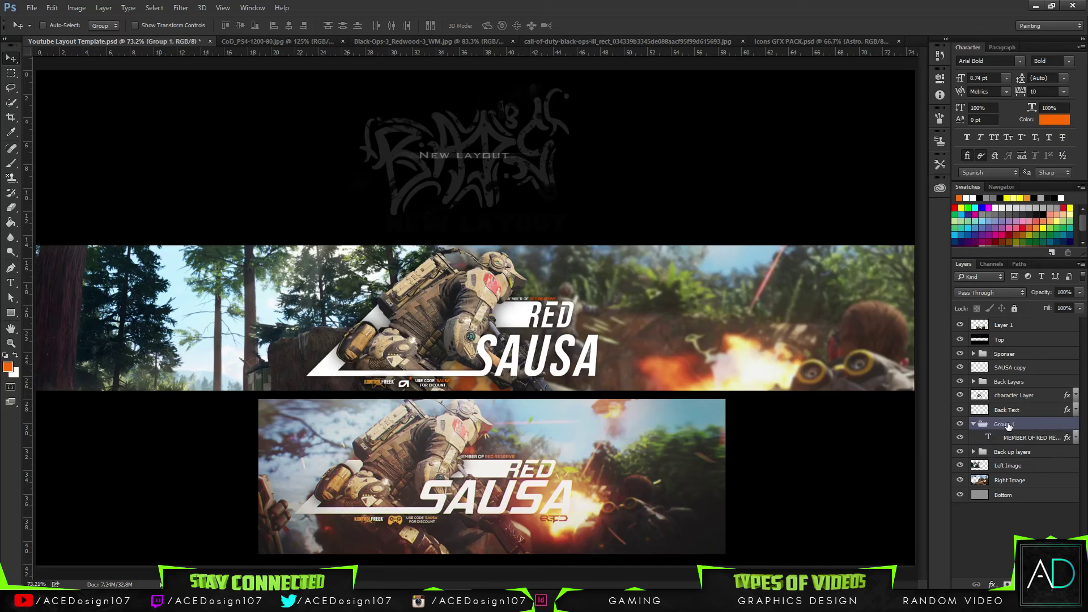
Convert logo.png to RGB mode and select the logo shapes with the Magic Wand.
left_click(821, 42)
left_click(974, 338)
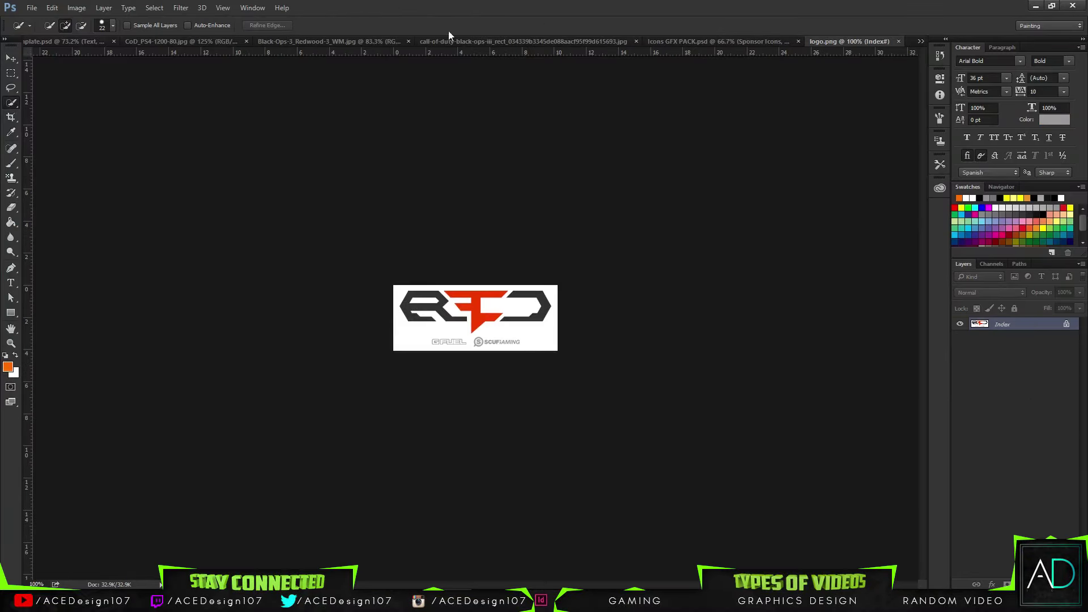
left_click(76, 8)
mouse_move(136, 20)
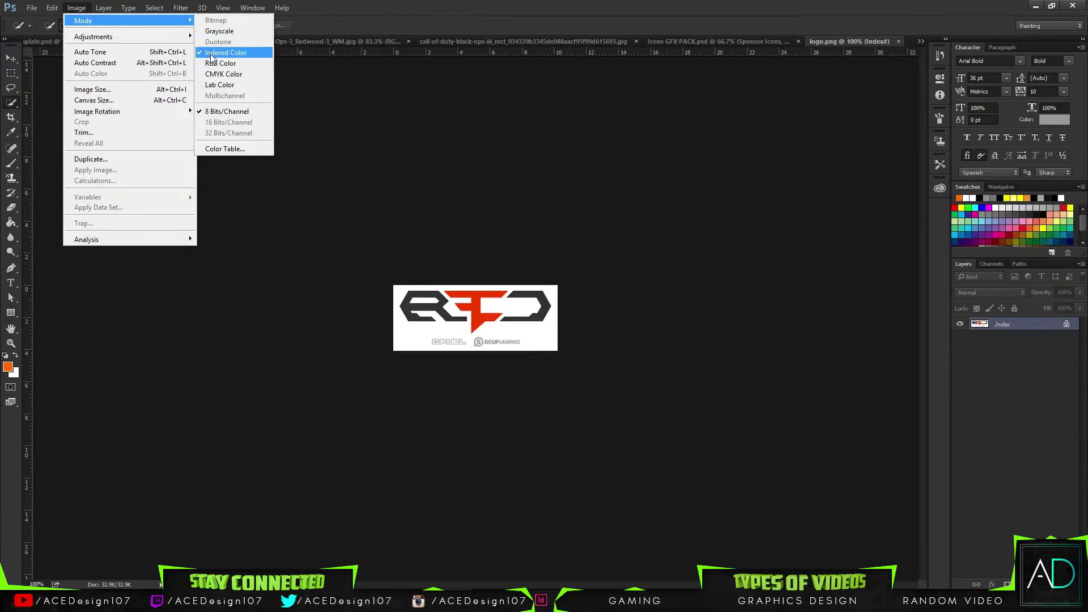
left_click(226, 58)
key("w")
left_click(510, 294)
Give the pasted logo an orange-red colour overlay and a drop shadow.
double_click(1037, 425)
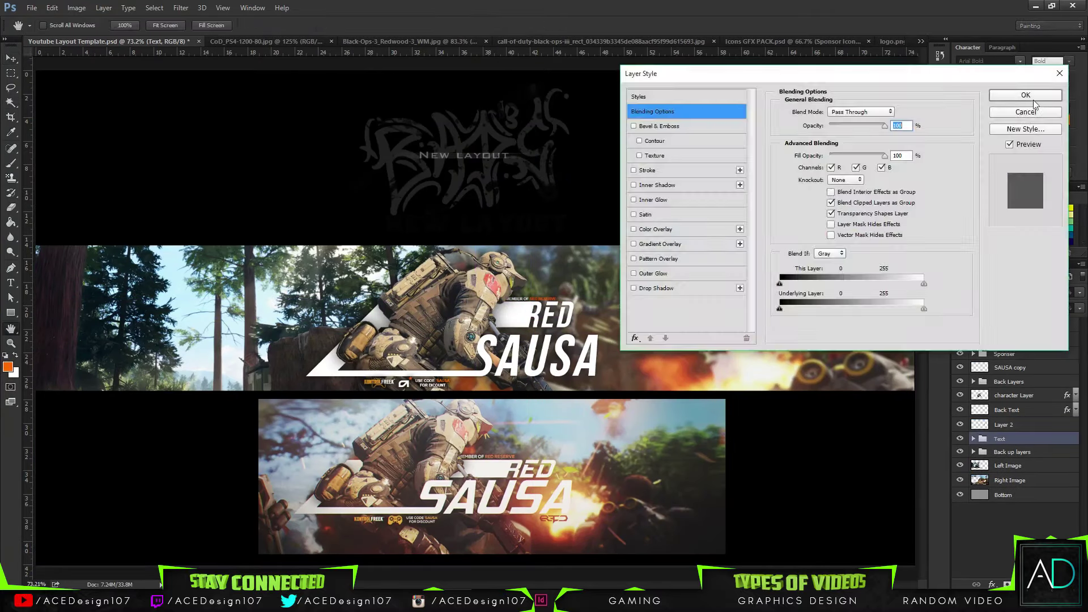
left_click(653, 219)
left_click_drag(680, 63, 112, 63)
left_click(328, 102)
type("ffffff")
key("Return")
left_click(329, 102)
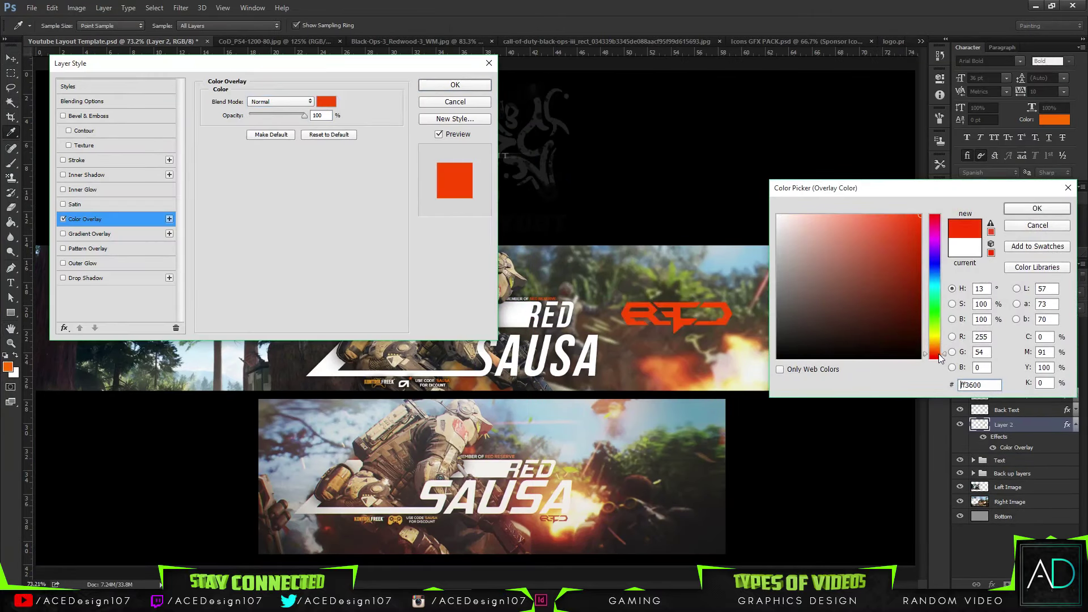
left_click(1053, 206)
left_click(85, 278)
Shrink the red logo and place it under the right end of SAUSA.
left_click(455, 84)
key("ctrl+t")
left_click_drag(675, 317, 602, 387)
key("Return")
left_click(1080, 293)
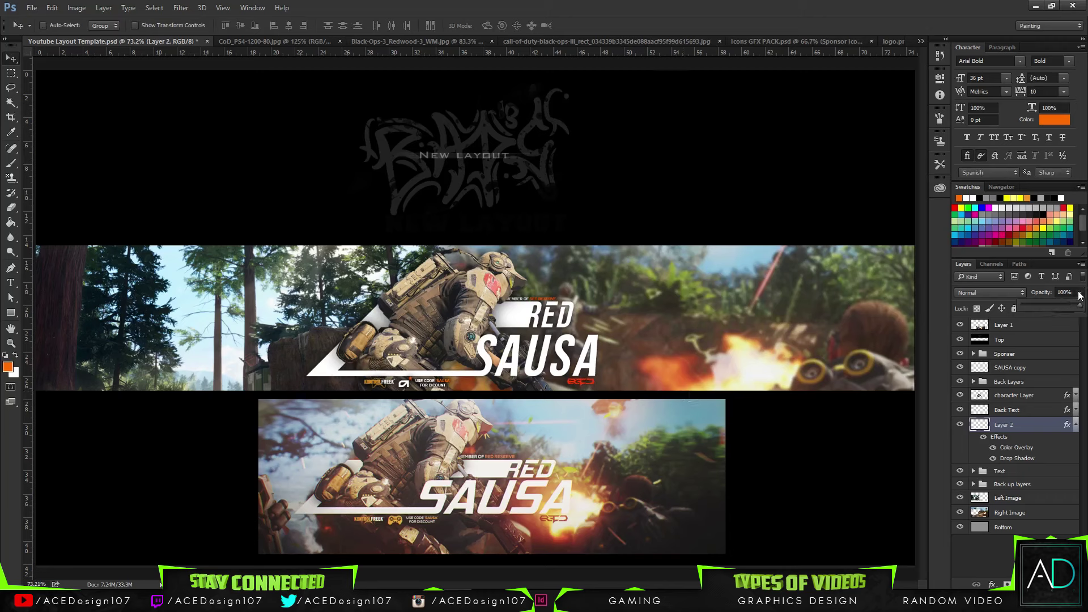
left_click(1076, 424)
Rename the logo layer to 'Red Logo'.
double_click(1012, 425)
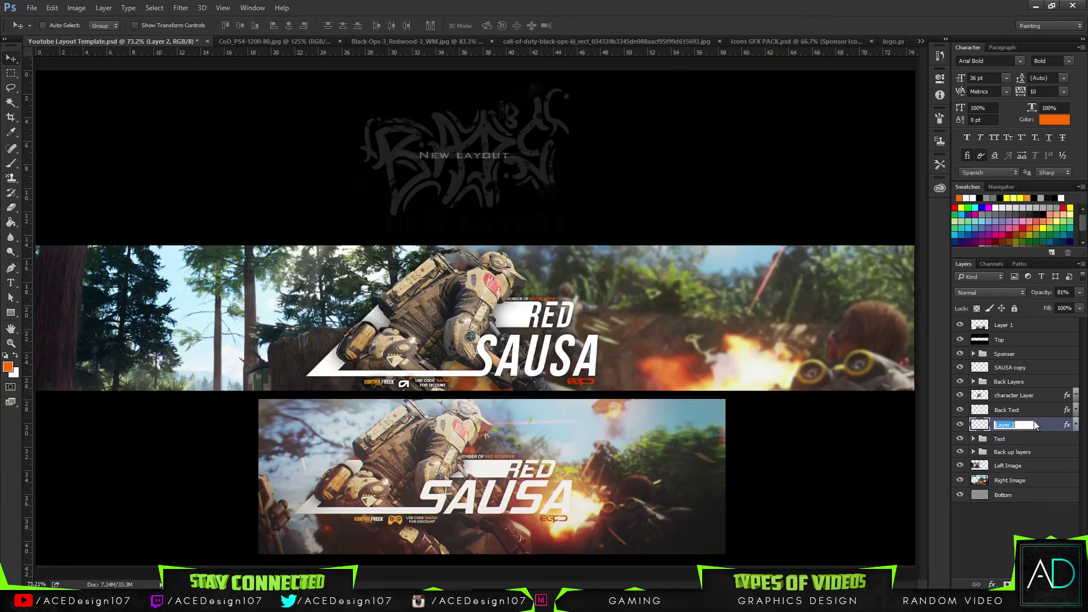
type("Red Logo")
key("Return")
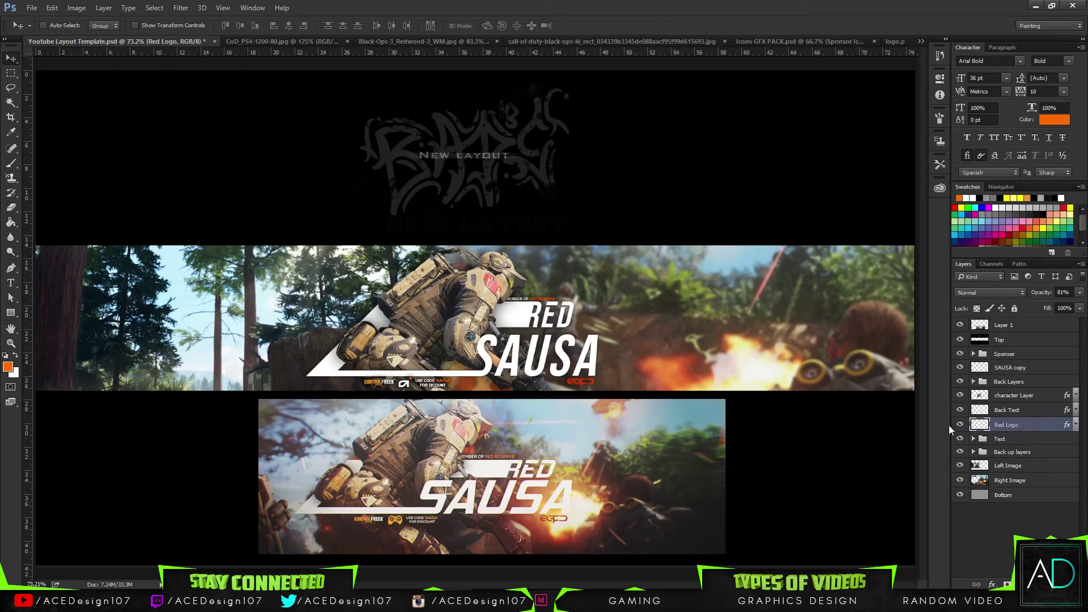
Close logo.png without saving.
left_click(889, 40)
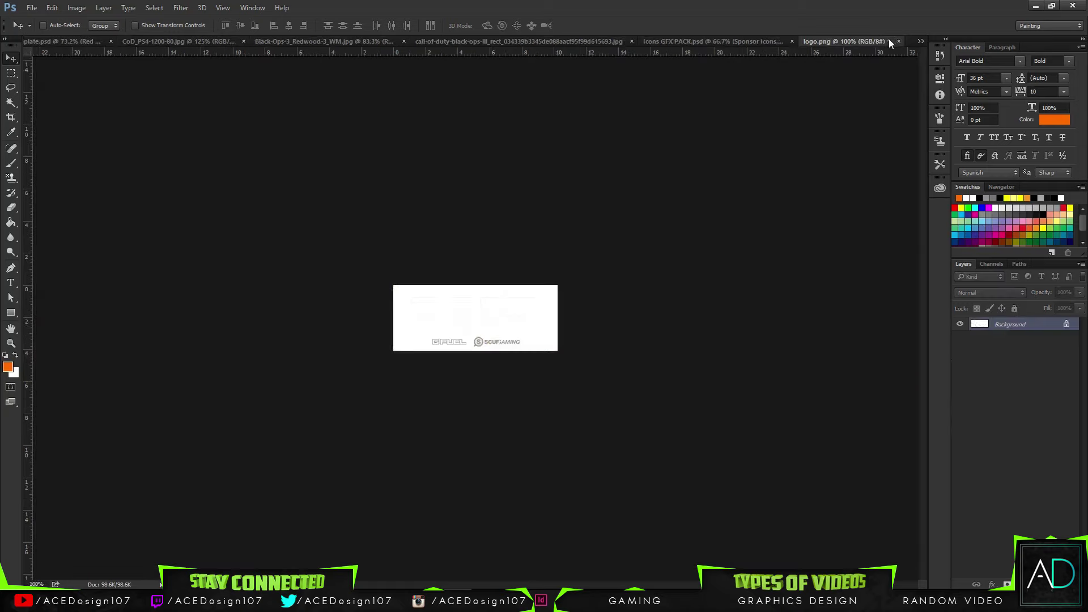
left_click(898, 41)
left_click(550, 227)
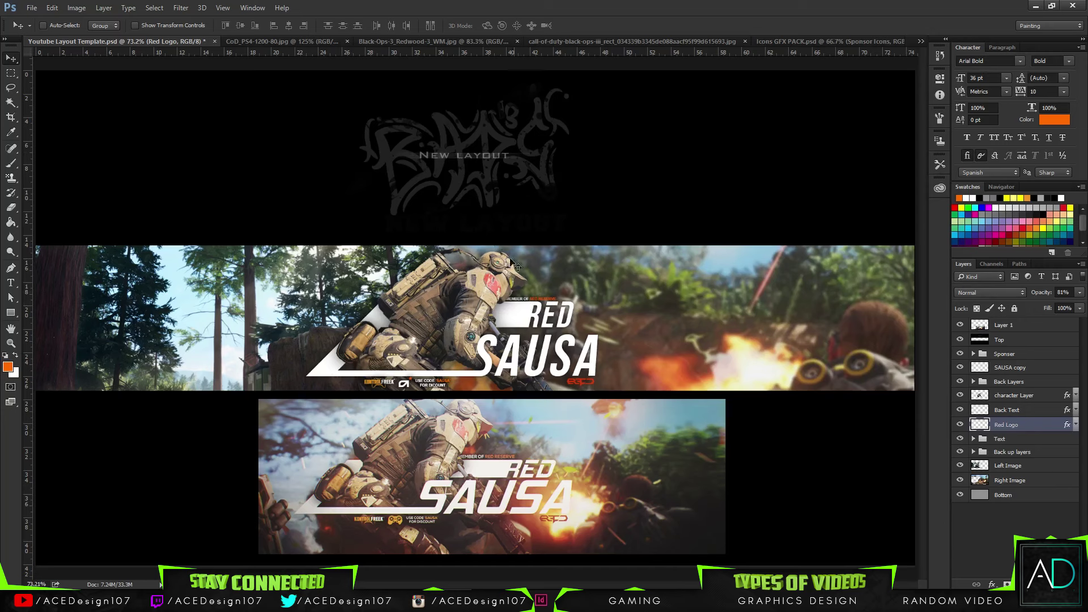
Add a new layer above Sponser and set up a white brush of size 280.
left_click(1050, 355)
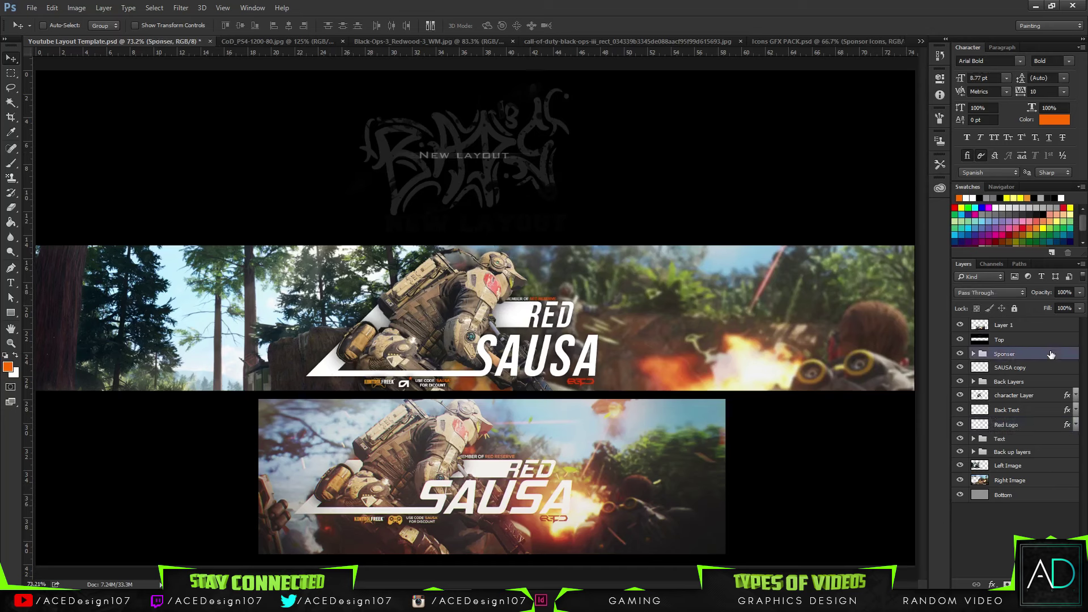
key("ctrl+shift+alt+n")
key("b")
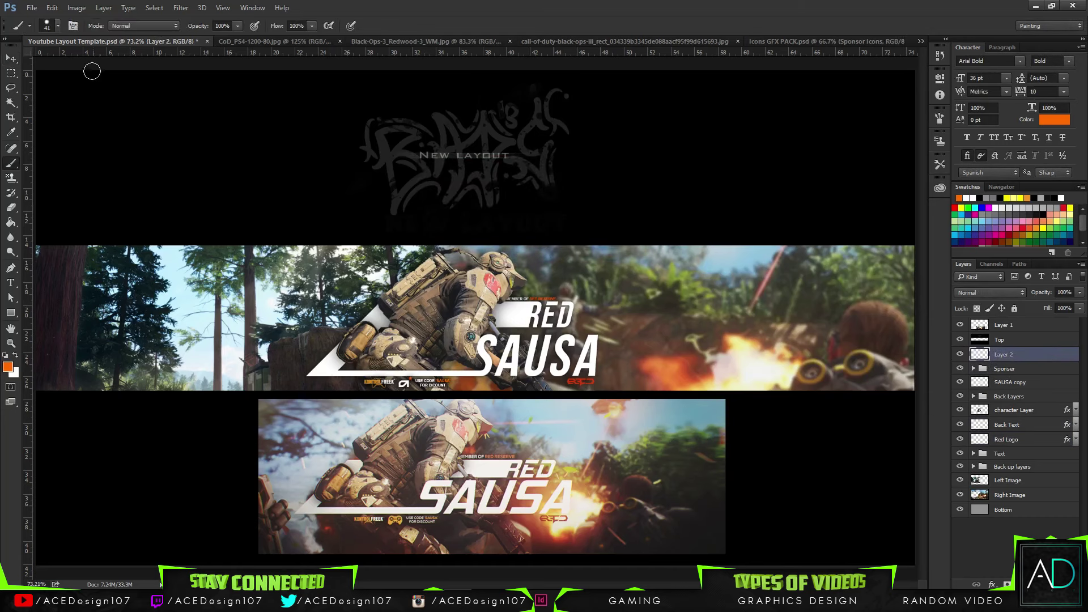
left_click(57, 26)
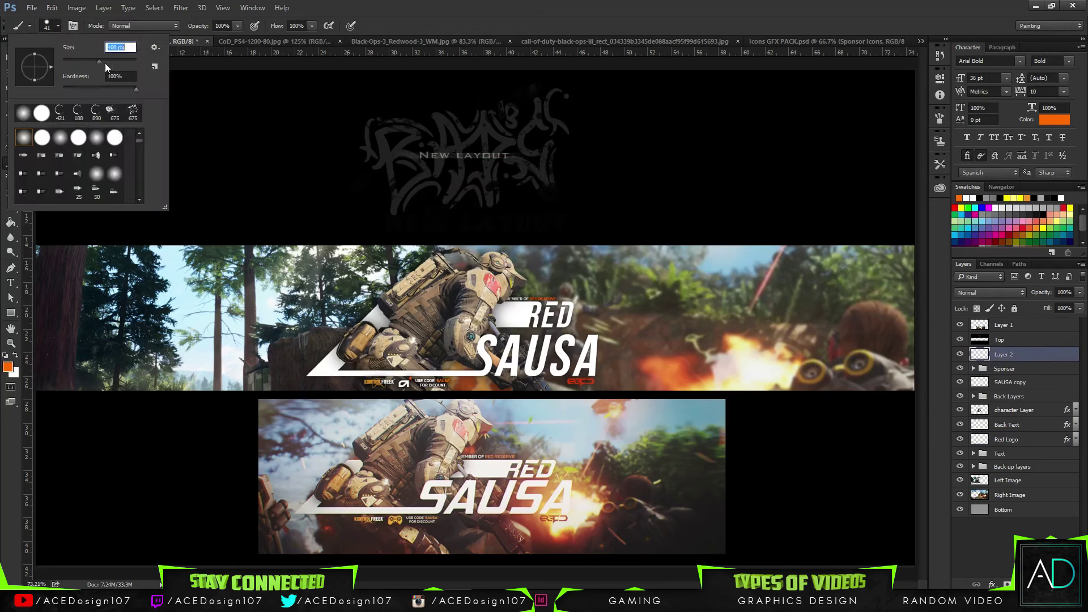
left_click_drag(118, 62, 121, 61)
key("Return")
left_click(57, 26)
left_click(116, 48)
type("0")
key("Return")
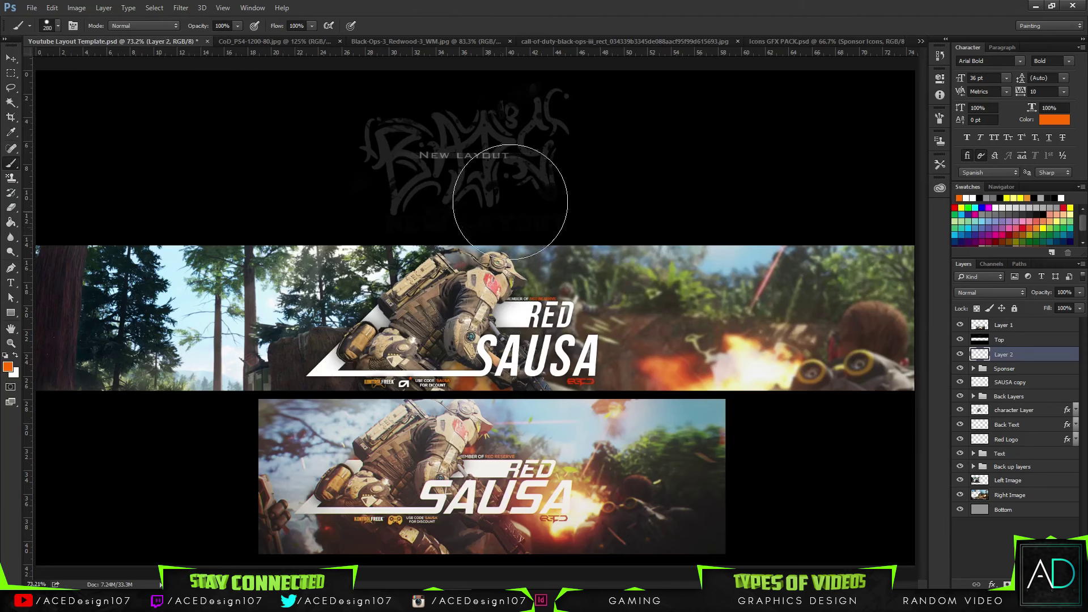
left_click(15, 355)
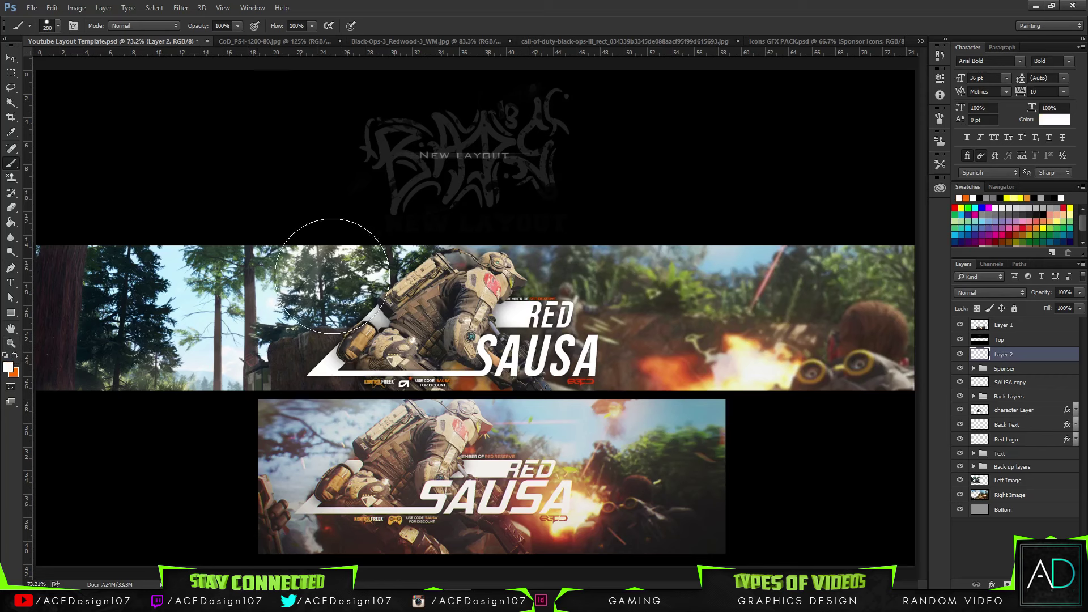
Paint a white glow near the soldier's head.
left_click(490, 231)
key("ctrl+z")
left_click(57, 25)
left_click(493, 240)
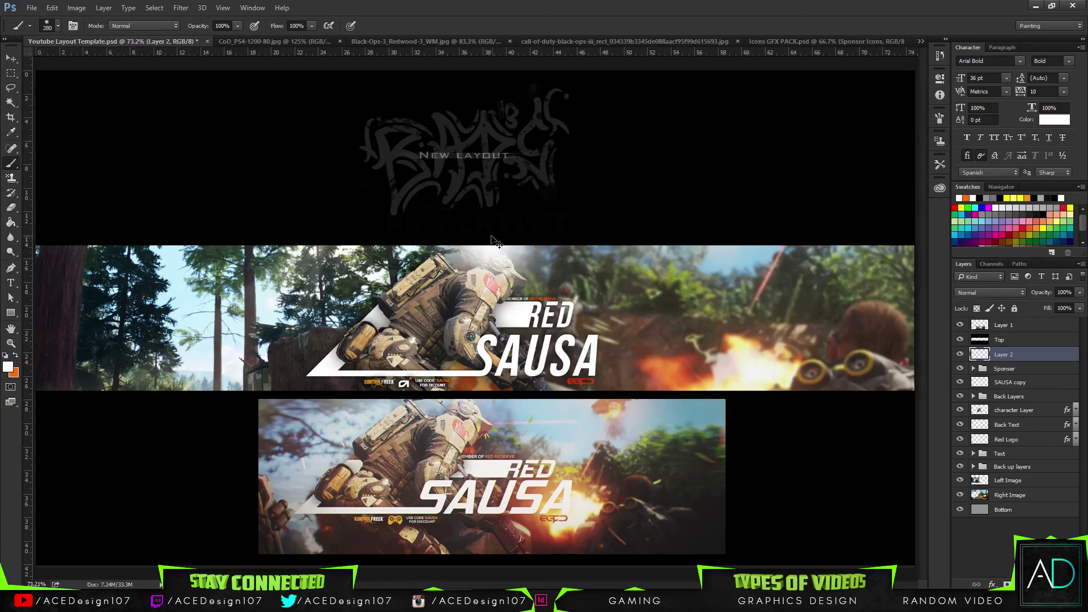
left_click(493, 241)
Set the glow layer to Overlay at 50% opacity, just above character Layer.
left_click(1080, 293)
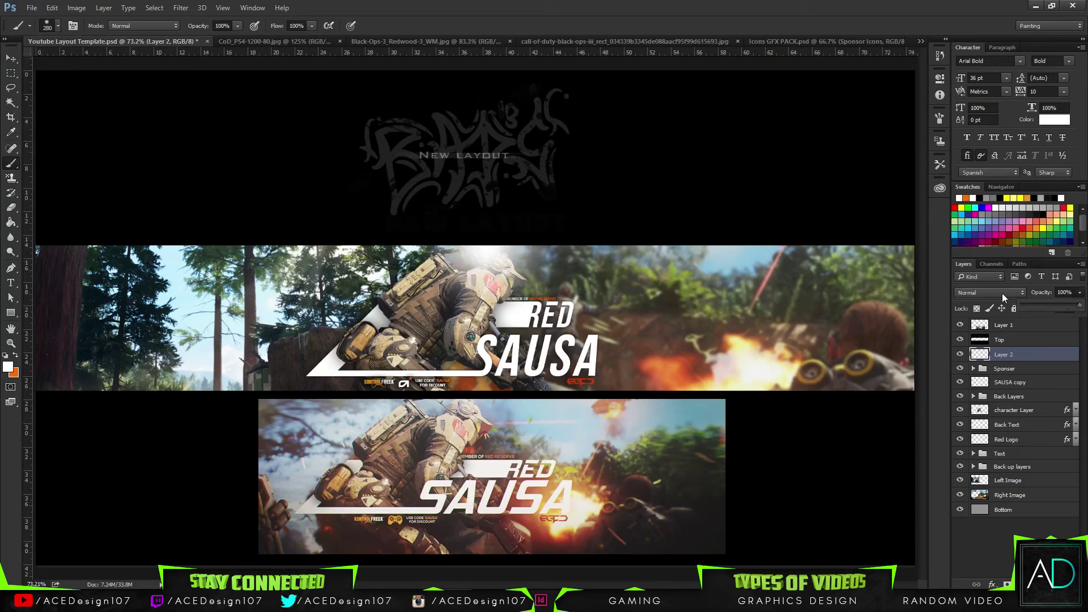
left_click(1000, 293)
left_click(969, 389)
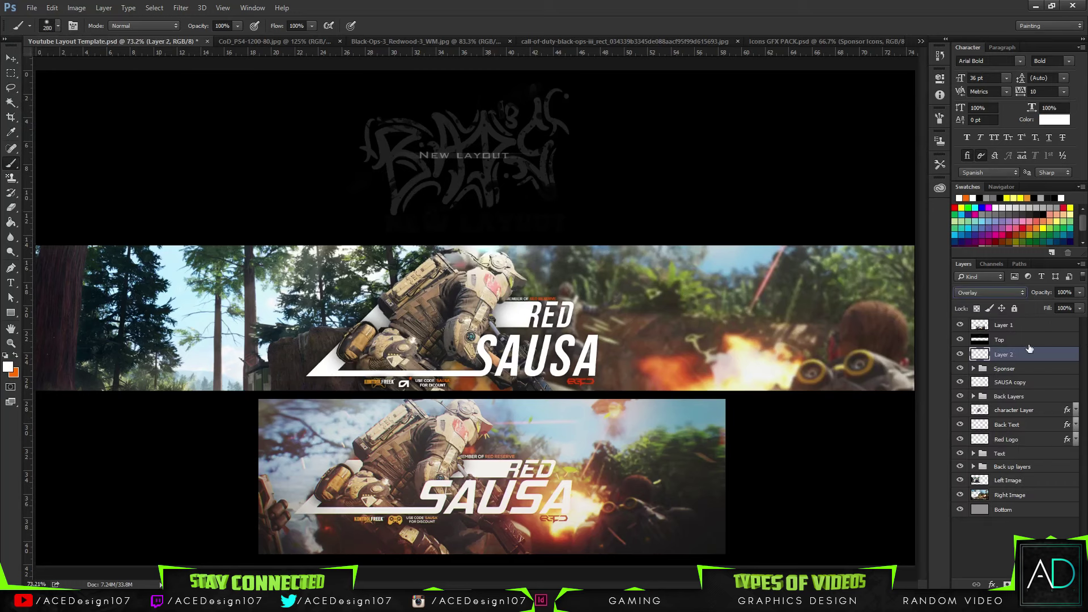
left_click_drag(1030, 348, 1022, 410)
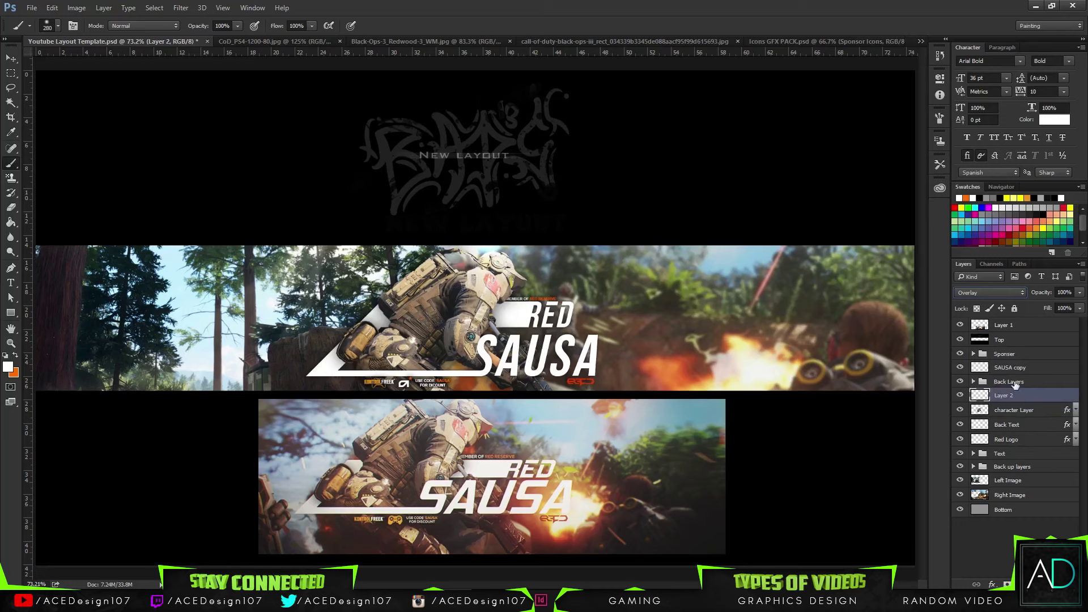
left_click(1080, 292)
left_click_drag(1077, 307, 1036, 304)
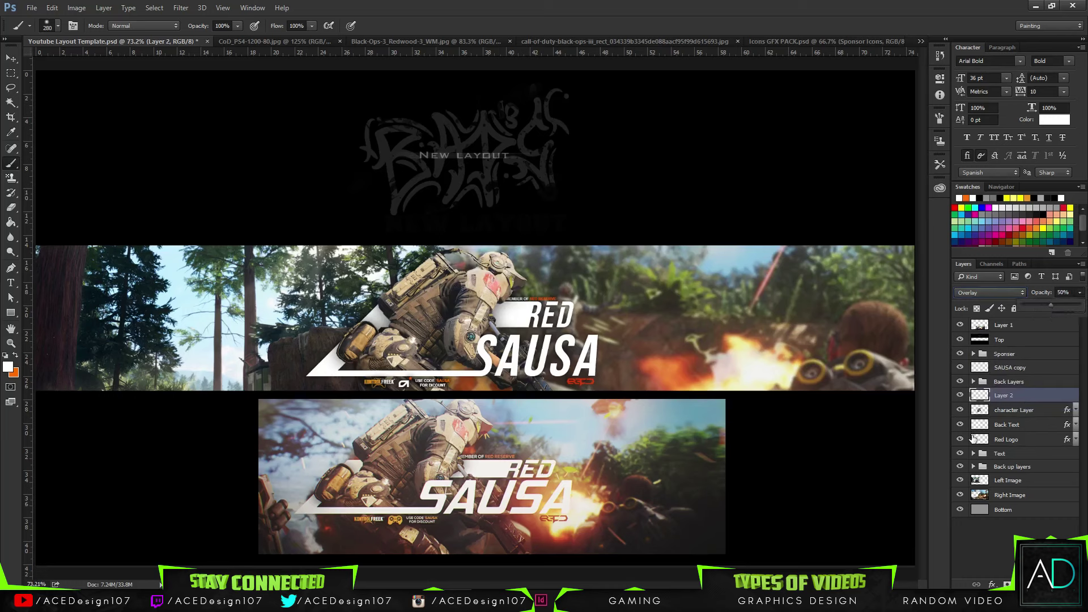
Add a new empty Layer 3 above the glow layer.
left_click(988, 409, "ctrl")
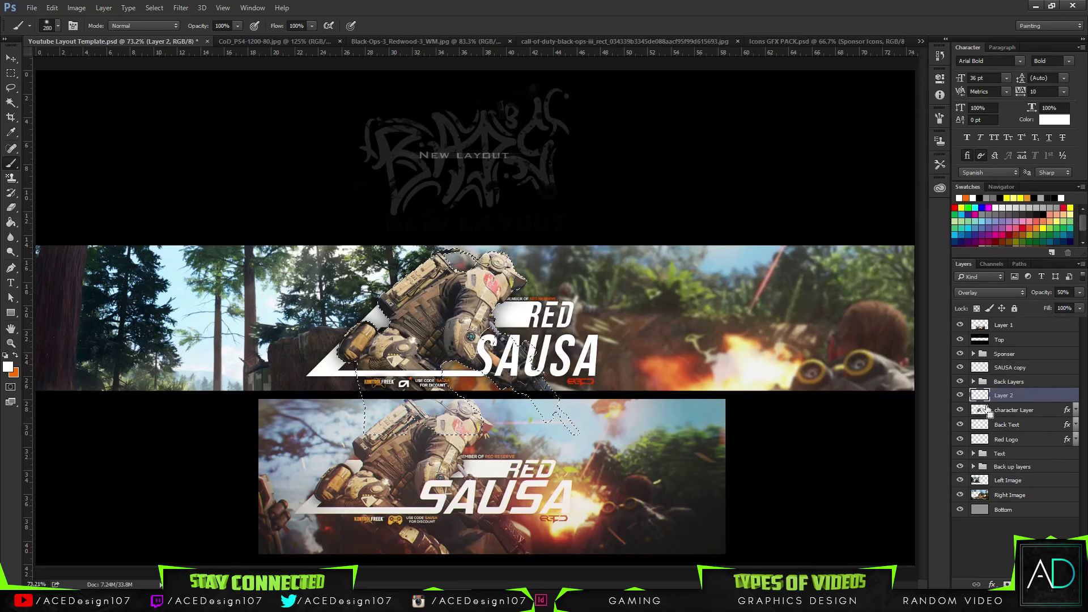
key("ctrl+shift+n")
key("Return")
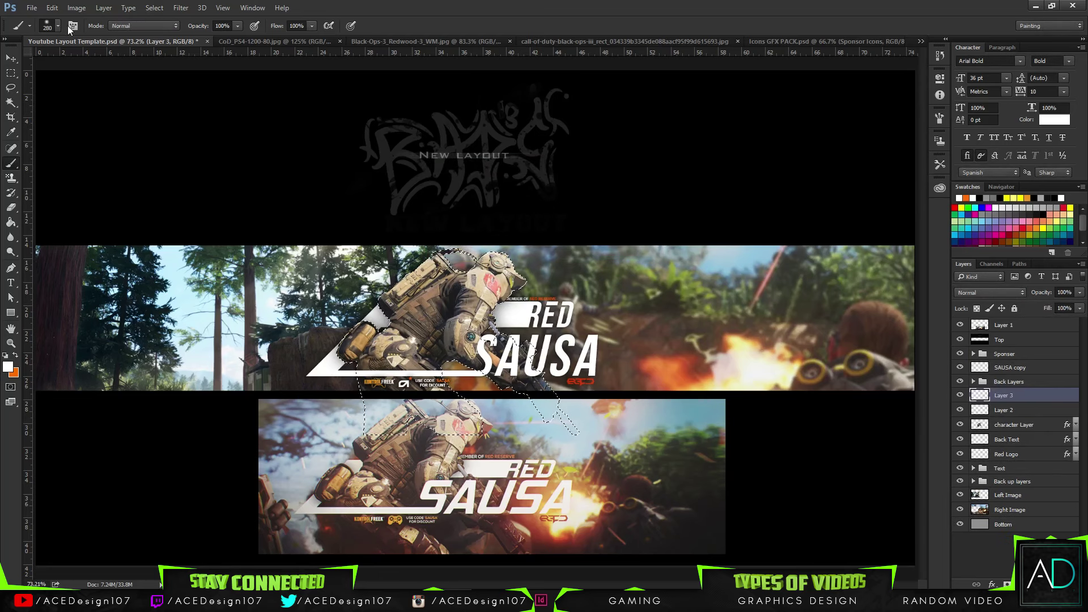
Paint a soft white glow over the soldier's helmet with a 126 px brush.
left_click(58, 26)
left_click_drag(107, 60, 104, 61)
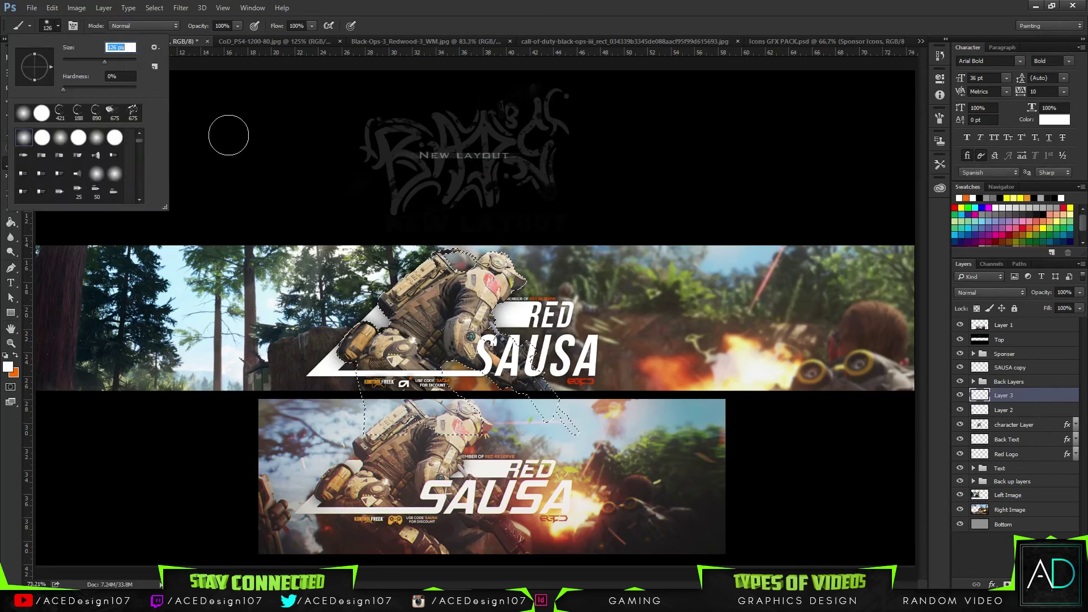
left_click(458, 305)
left_click(476, 289)
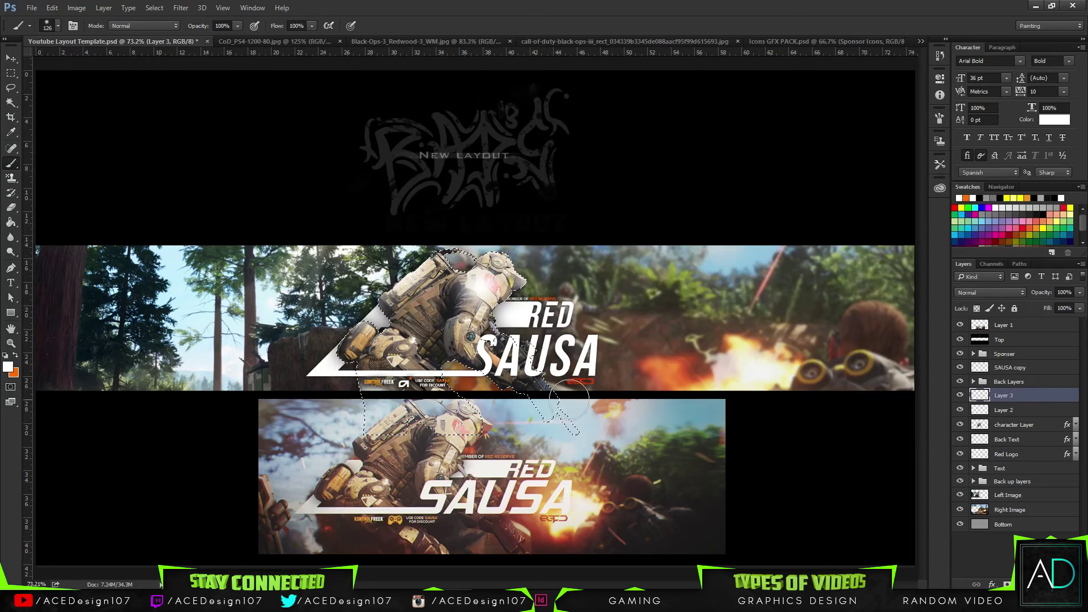
Set Layer 3 to Overlay blending at 25% opacity.
left_click(992, 293)
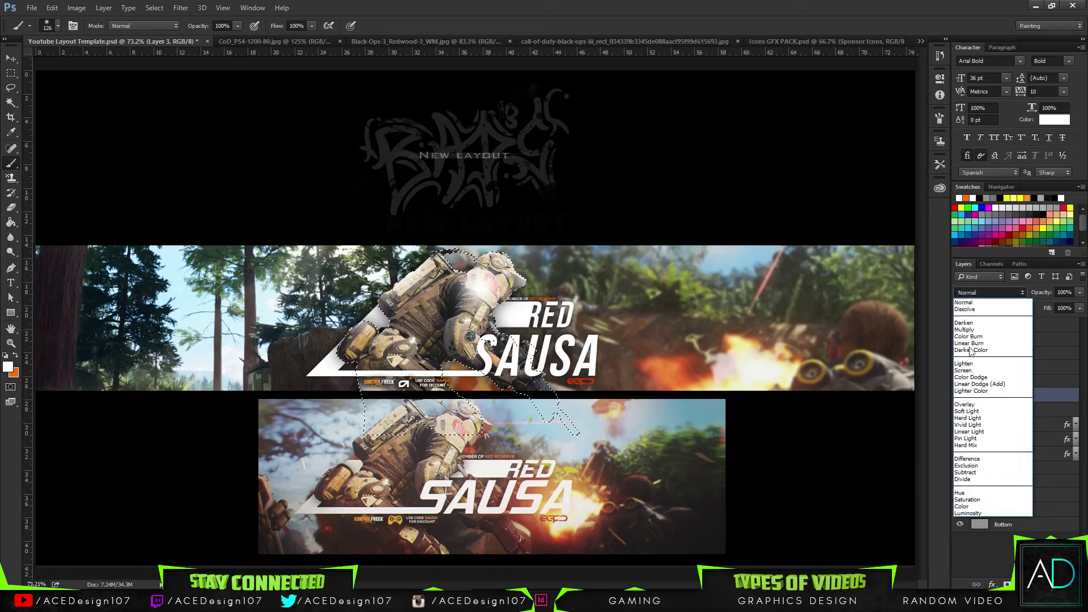
left_click(972, 377)
left_click_drag(1080, 292, 1035, 303)
Clear the character selection and save the banner document.
key("ctrl+d")
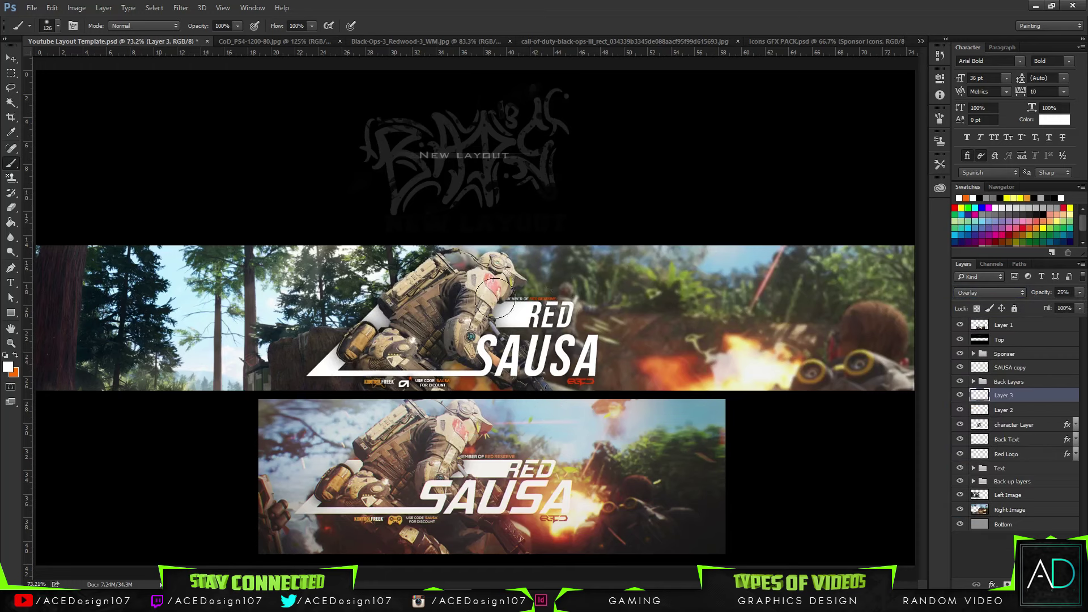
left_click(980, 424, "ctrl")
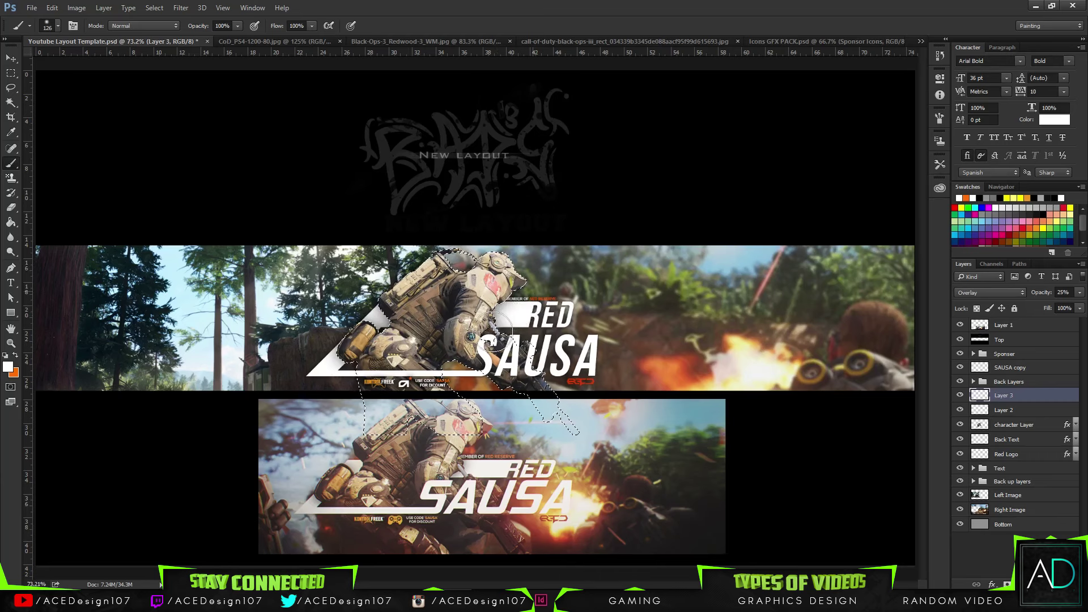
key("ctrl+s")
key("ctrl+d")
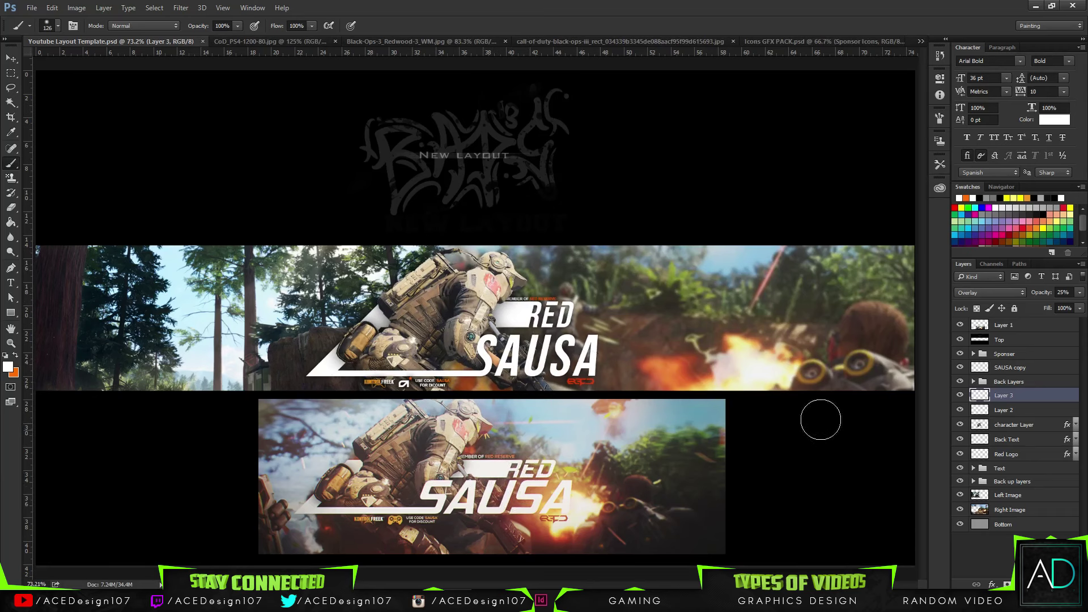
left_click(1050, 353)
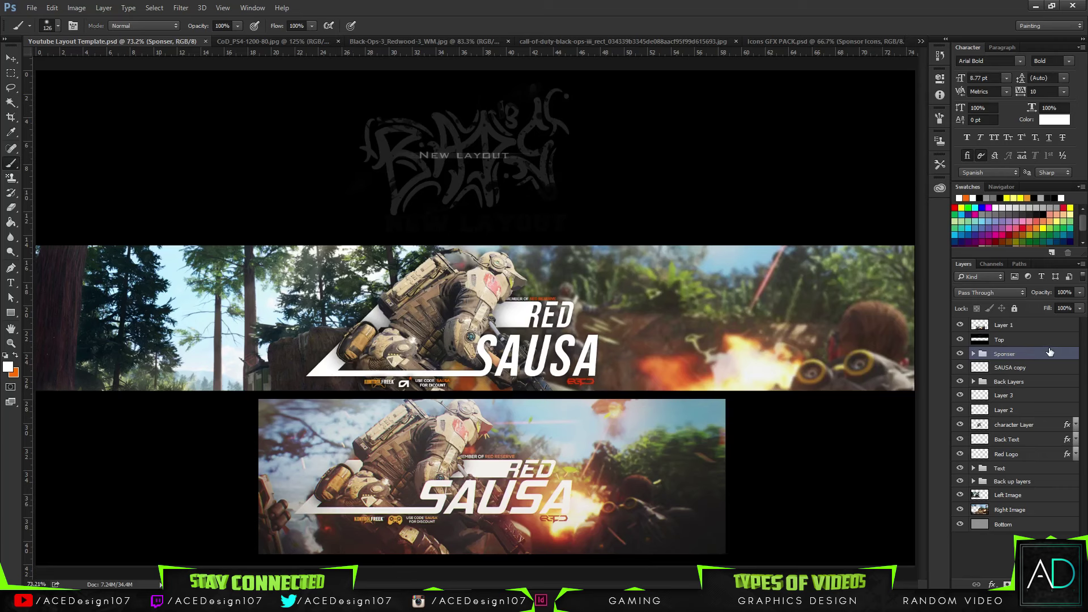
Add a new layer and set up the Gradient Tool with an orange Foreground to Transparent preset.
key("ctrl+shift+alt+n")
key("g")
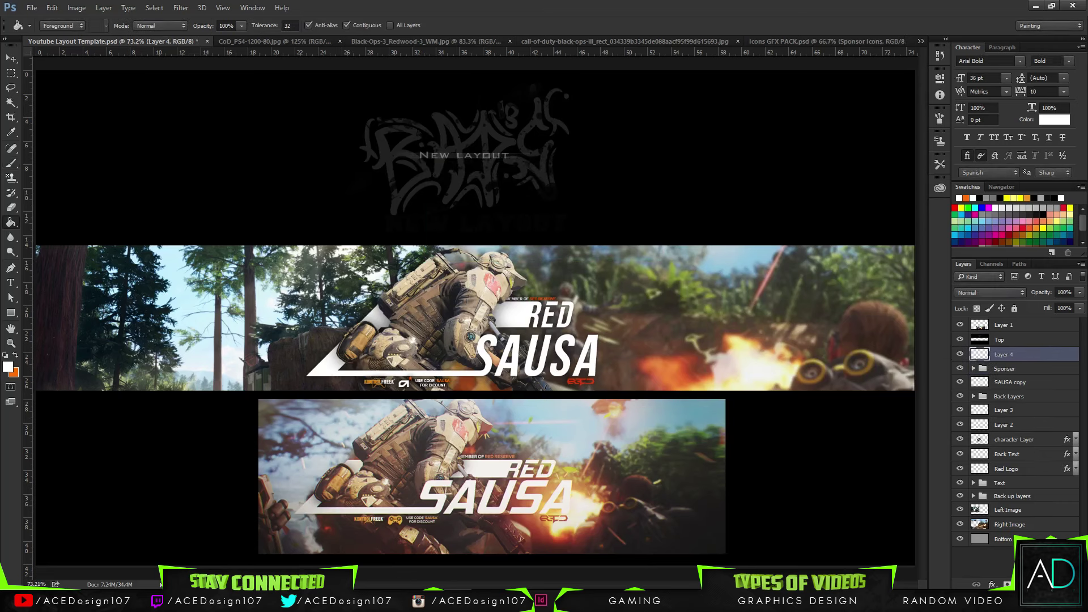
right_click(10, 222)
left_click(37, 225)
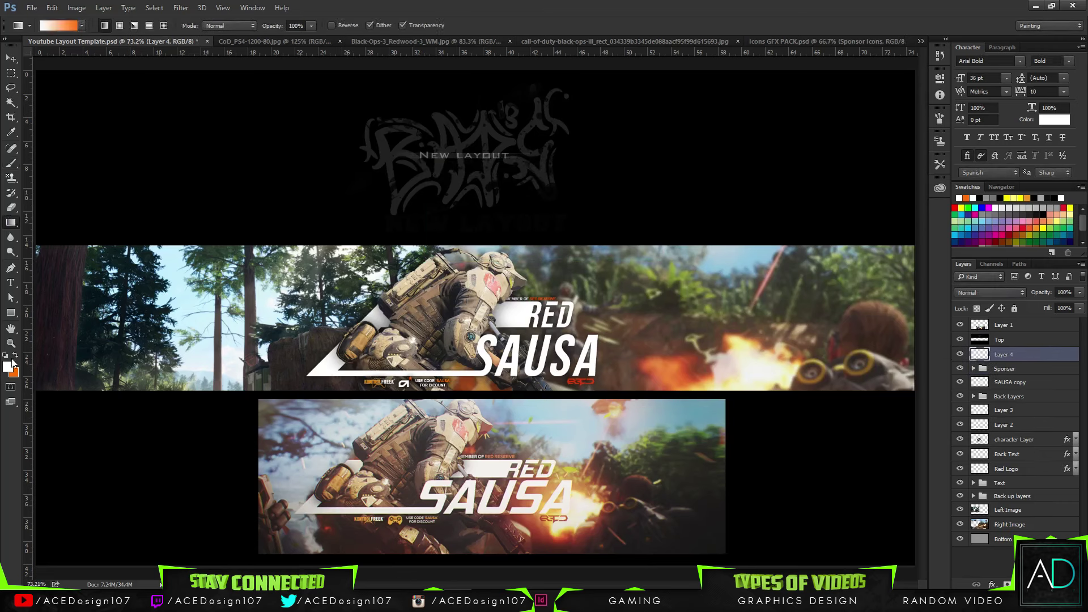
left_click(15, 356)
left_click(57, 25)
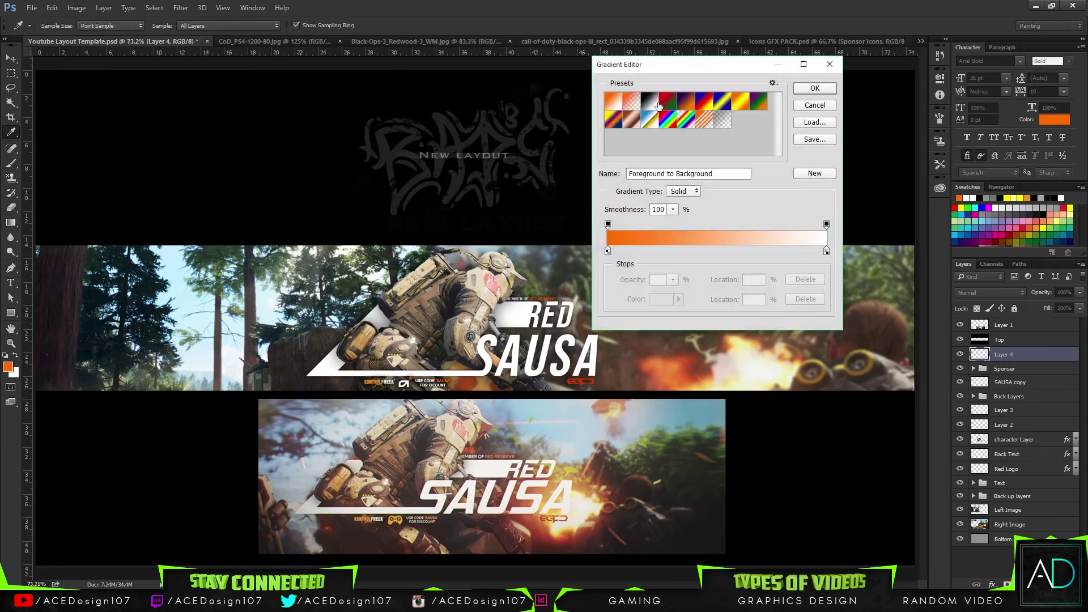
left_click(630, 102)
left_click(815, 88)
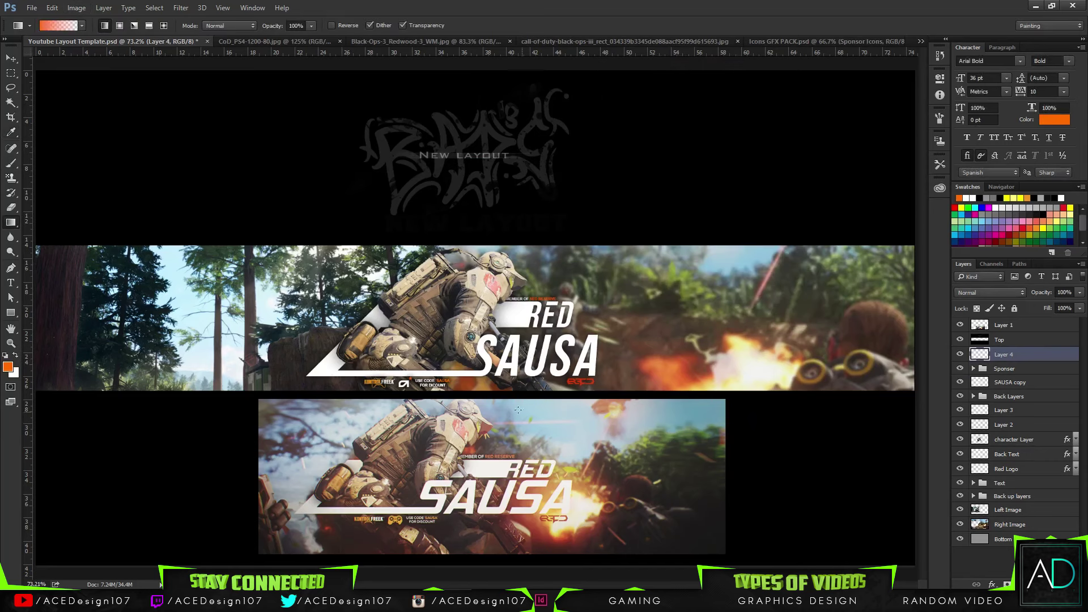
Set the gradient's left colour stop to orange.
left_click(57, 26)
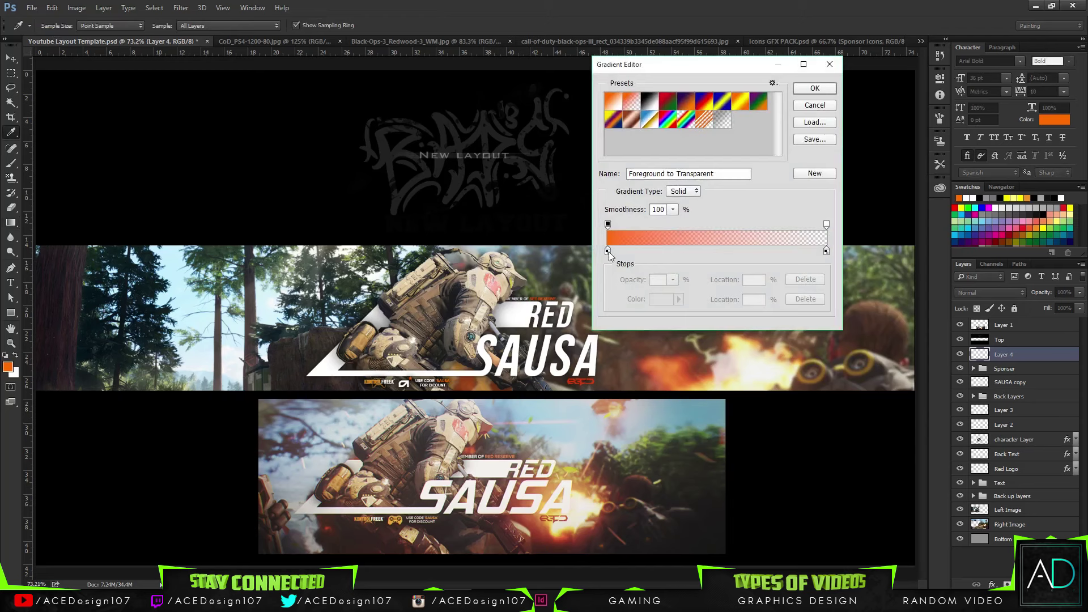
left_click(608, 250)
left_click(669, 300)
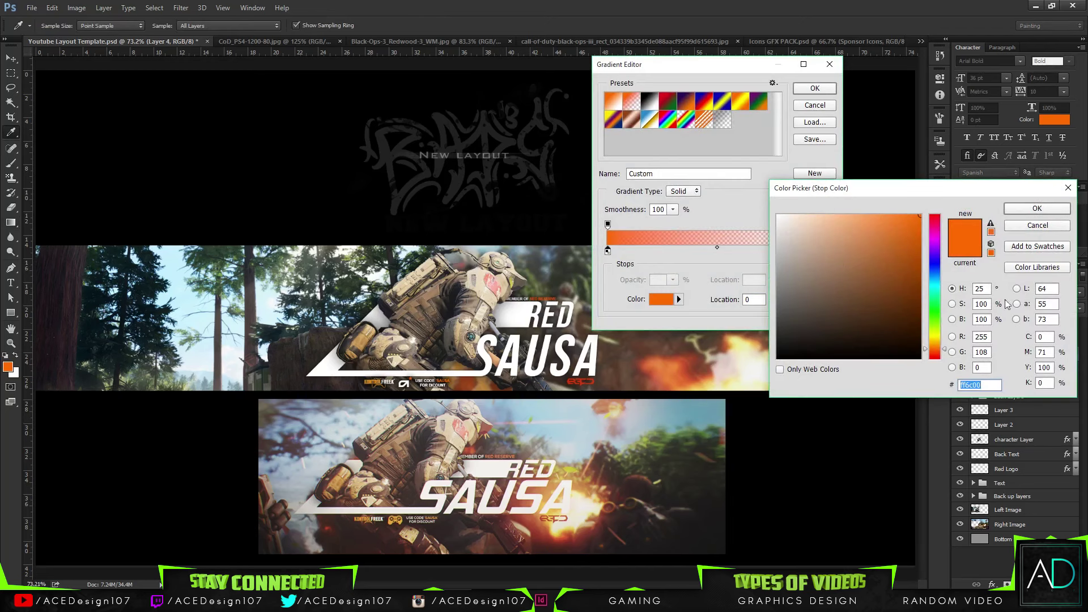
left_click(1036, 208)
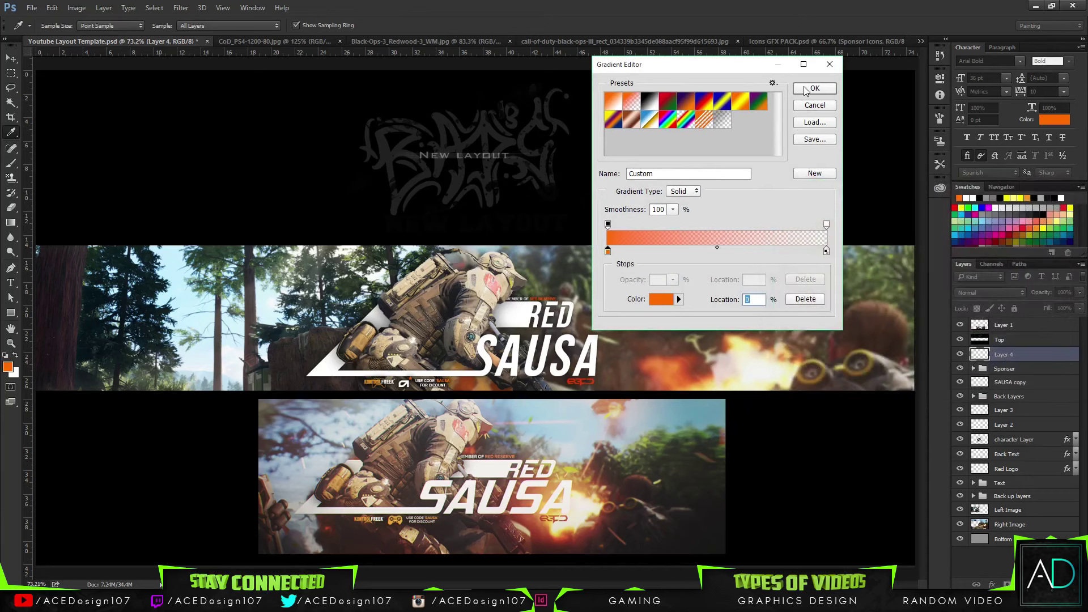
left_click(814, 88)
Draw the orange gradient fading up from the banner's bottom and lower Layer 4 to 33% opacity.
left_click_drag(448, 397, 455, 172)
key("ctrl+z")
left_click_drag(438, 391, 438, 120)
key("ctrl+z")
left_click_drag(488, 397, 488, 170)
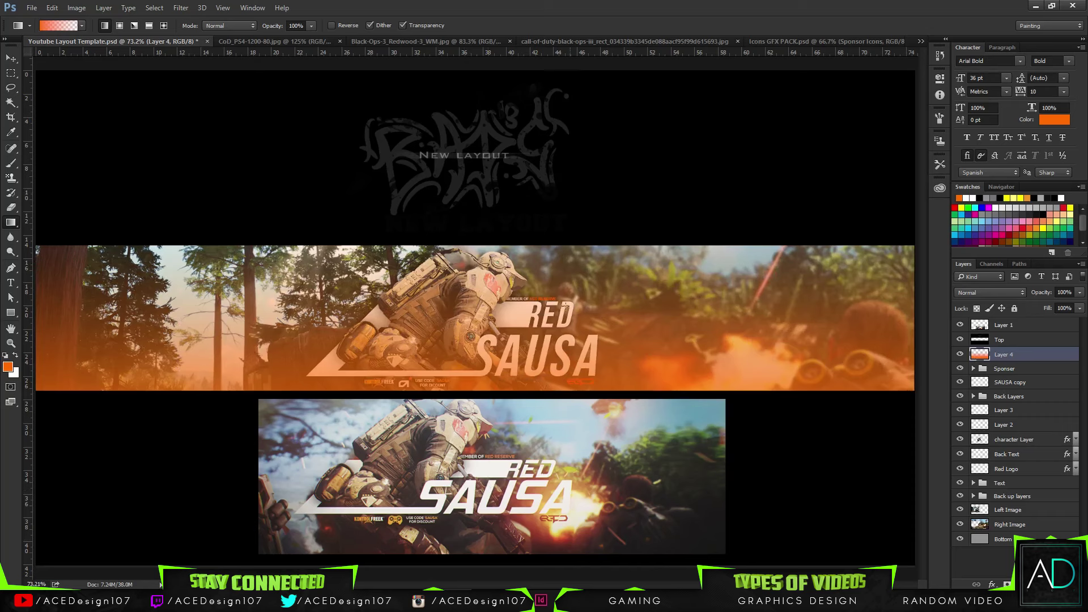
key("ctrl+z")
left_click_drag(483, 516, 483, 222)
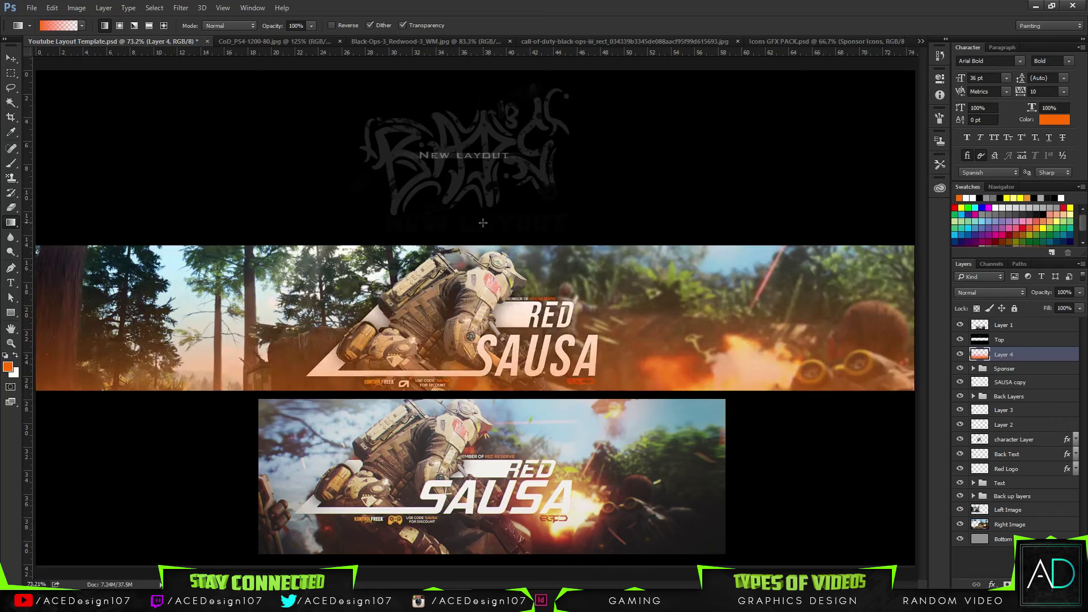
left_click(1080, 293)
left_click_drag(1078, 305, 1033, 305)
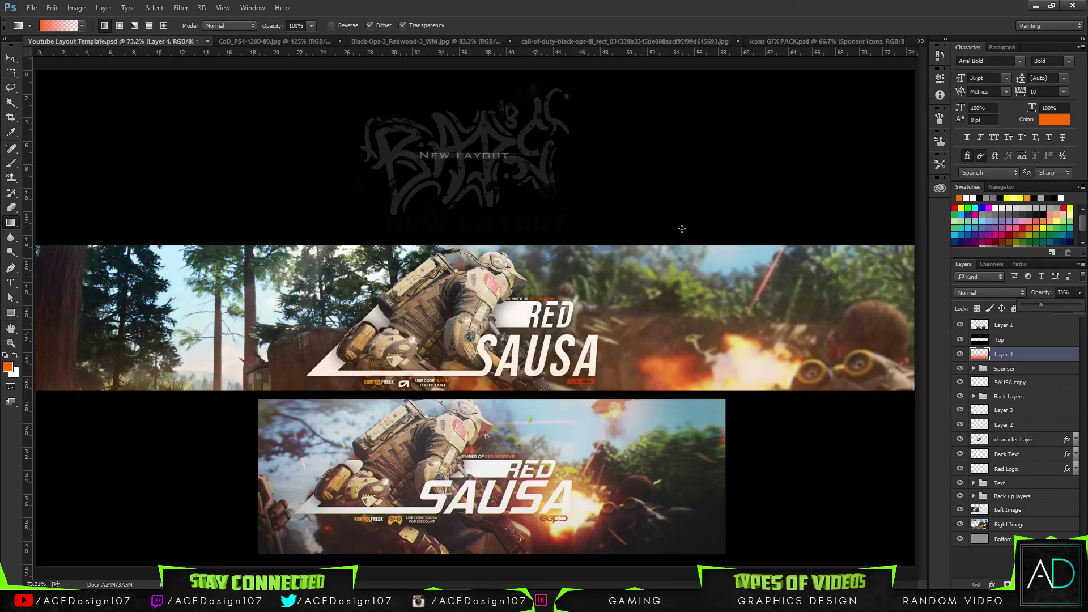
Create Layer 5 and shift the gradient's left stop from orange toward red.
key("ctrl+shift+n")
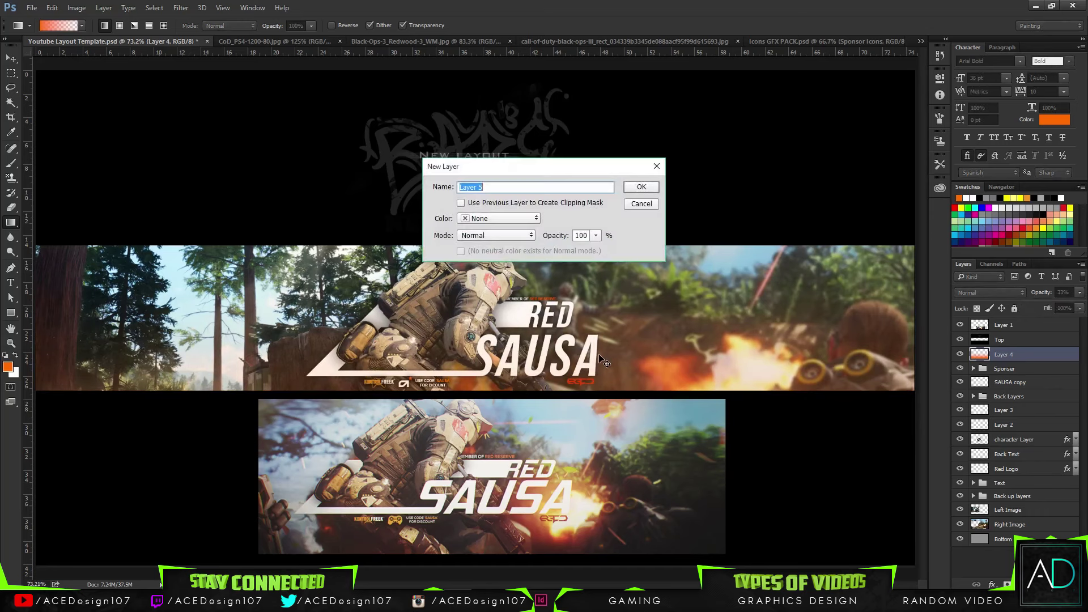
key("Return")
left_click(58, 25)
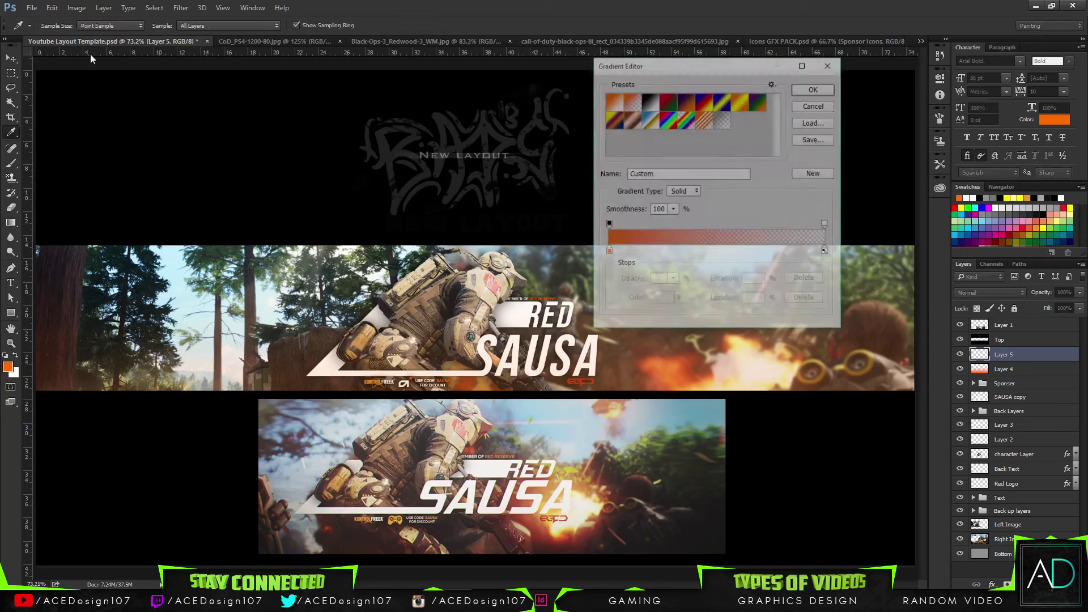
left_click(608, 251)
left_click(660, 299)
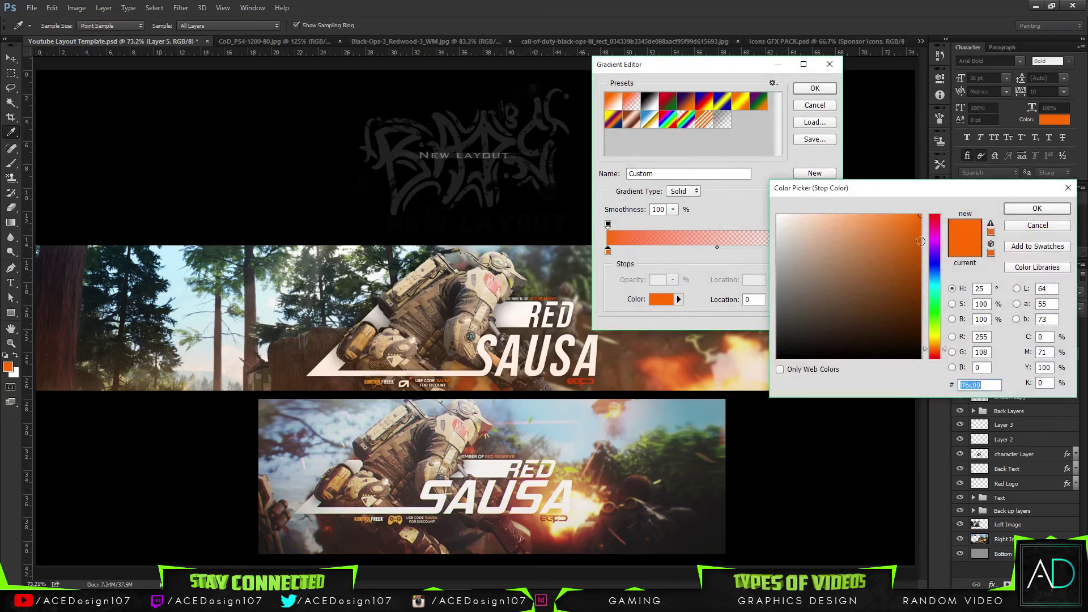
mouse_move(936, 347)
left_mouse_down()
mouse_move(936, 367)
mouse_move(936, 355)
left_mouse_up()
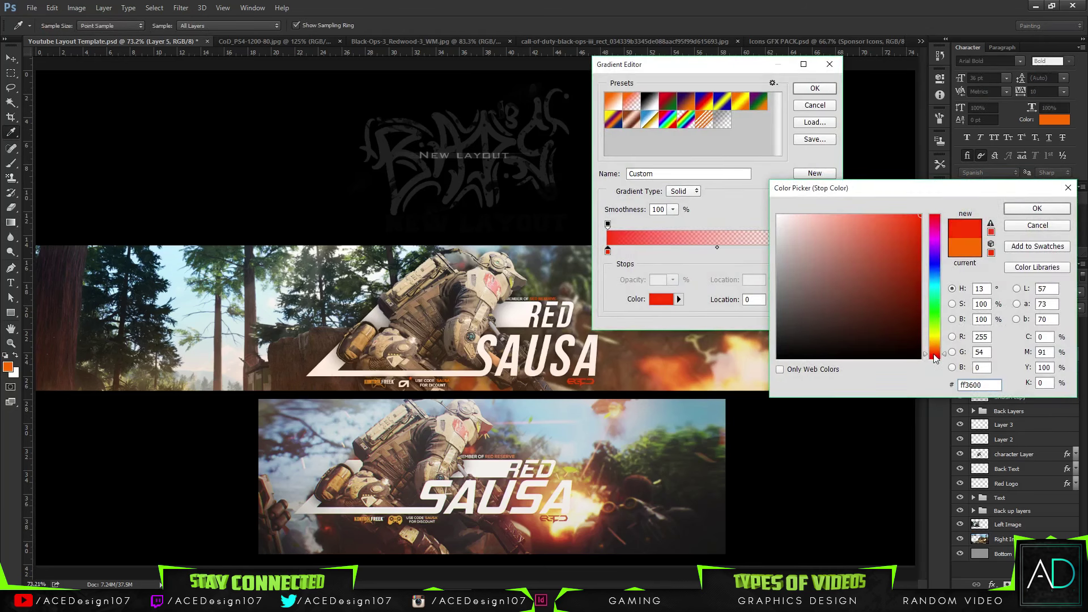
left_click(1037, 208)
left_click(815, 88)
Discard the red-orange gradient and make pure red the foreground colour.
left_click_drag(457, 154, 449, 344)
key("ctrl+z")
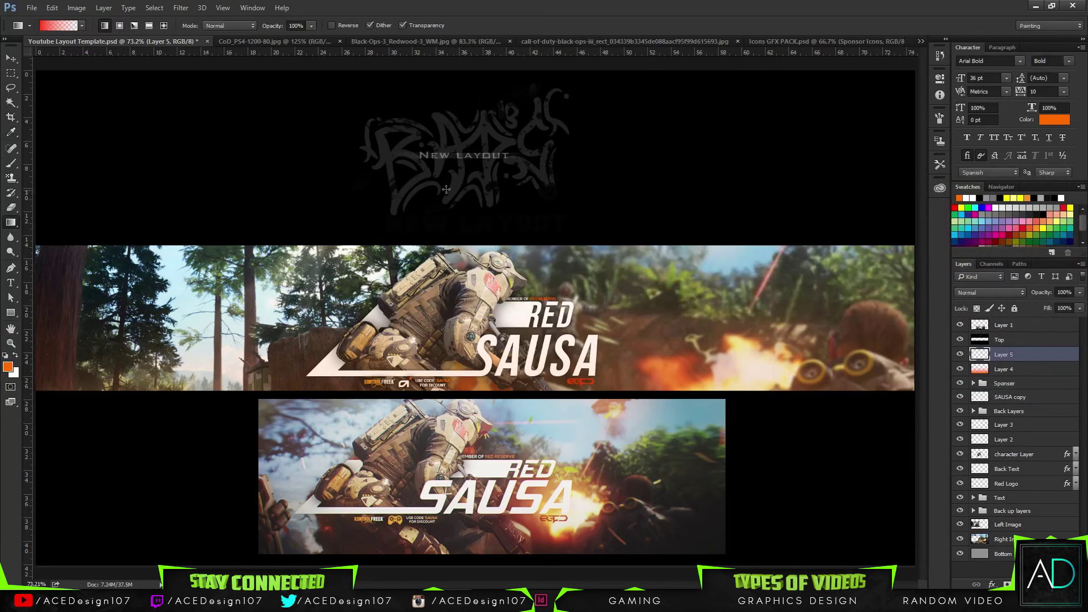
key("ctrl+z")
key("ctrl+z")
left_click(9, 368)
left_click_drag(932, 345, 931, 358)
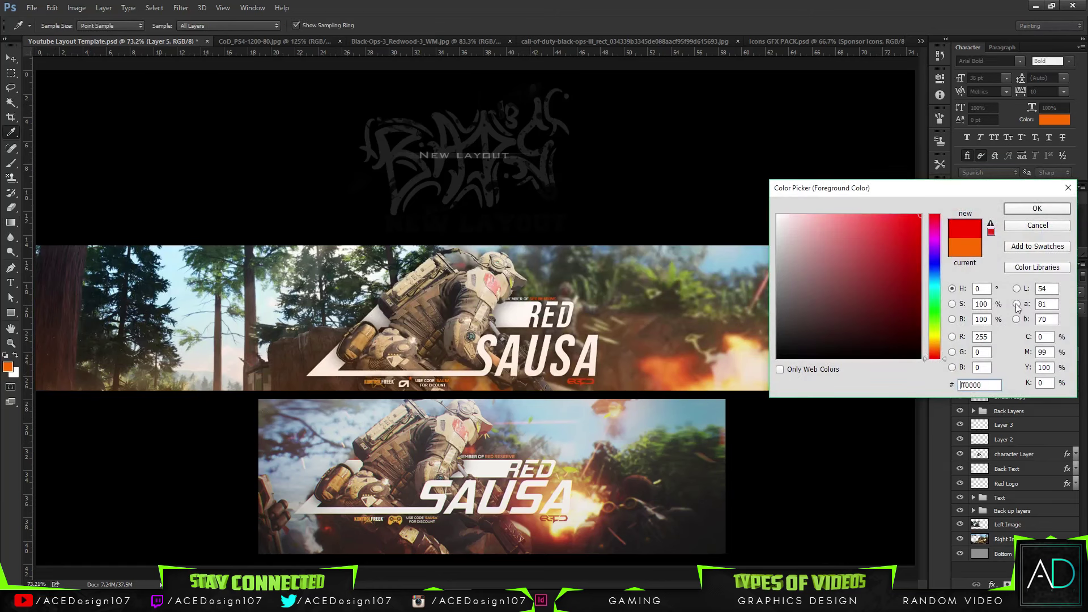
left_click(1038, 209)
Draw a red gradient over the top banner and fade Layer 5 below a third opacity.
left_click_drag(462, 250, 462, 360)
key("ctrl+z")
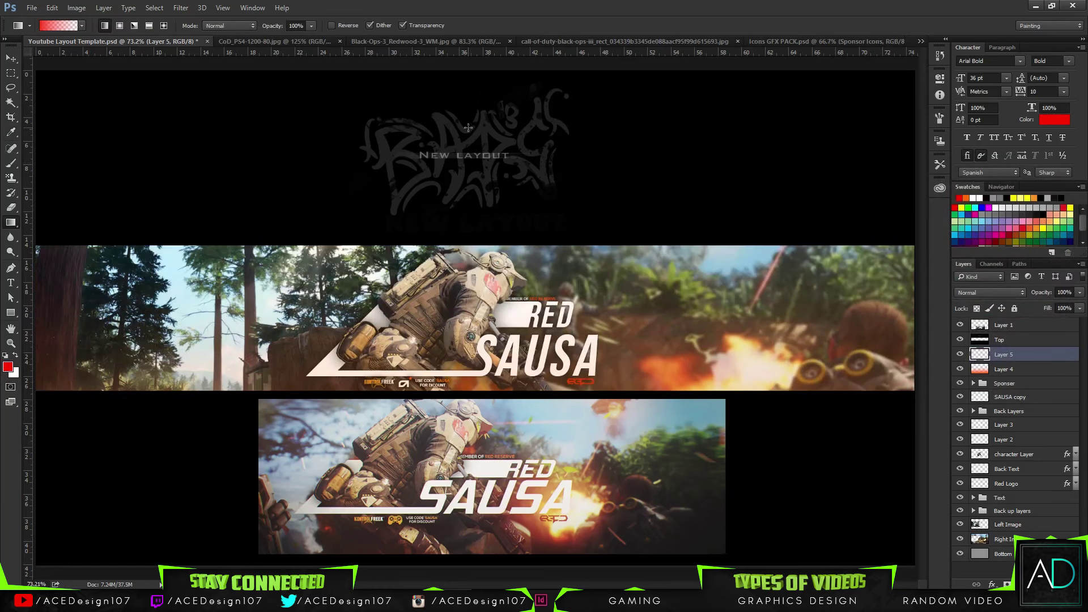
left_click_drag(468, 134, 468, 245)
key("ctrl+z")
left_click_drag(459, 156, 503, 332)
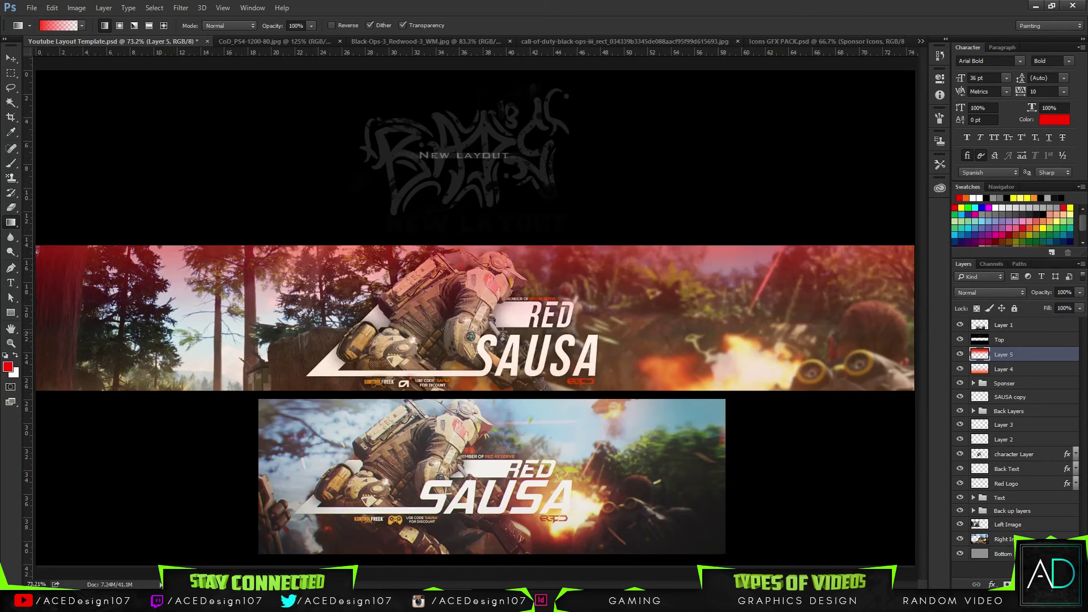
left_click(1080, 293)
left_click_drag(1076, 307, 1045, 307)
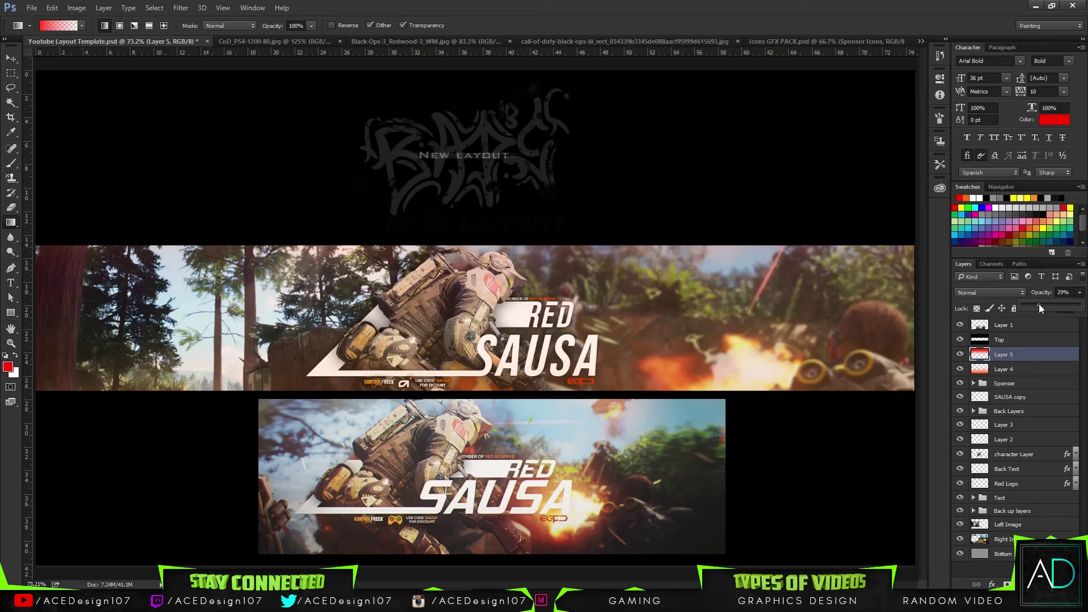
Compare the red and orange tint layers, then delete Layer 5.
key("v")
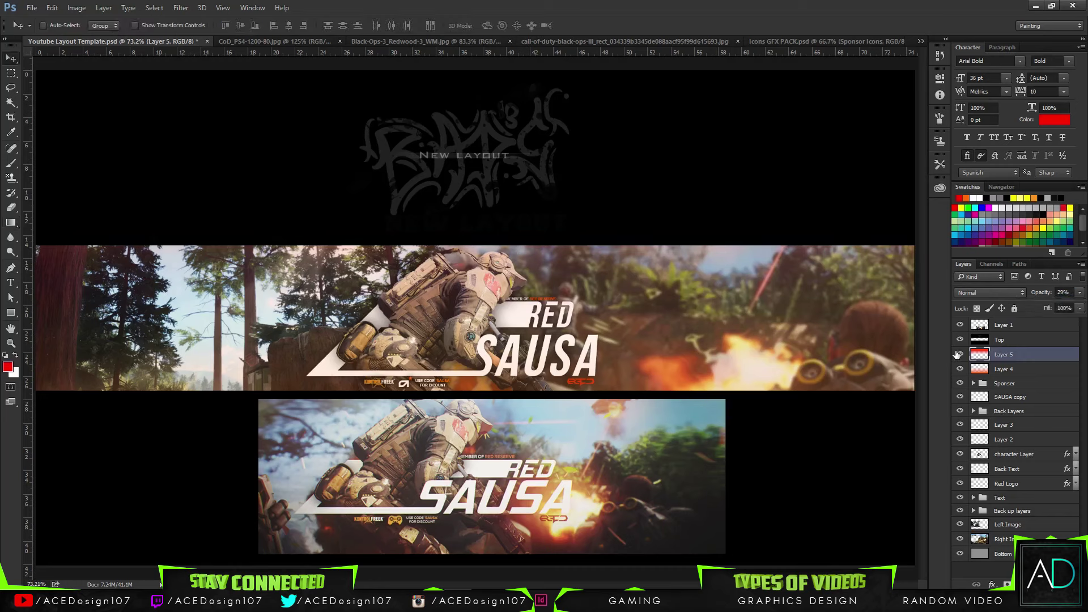
left_click(959, 355)
left_click(959, 354)
left_click(959, 369)
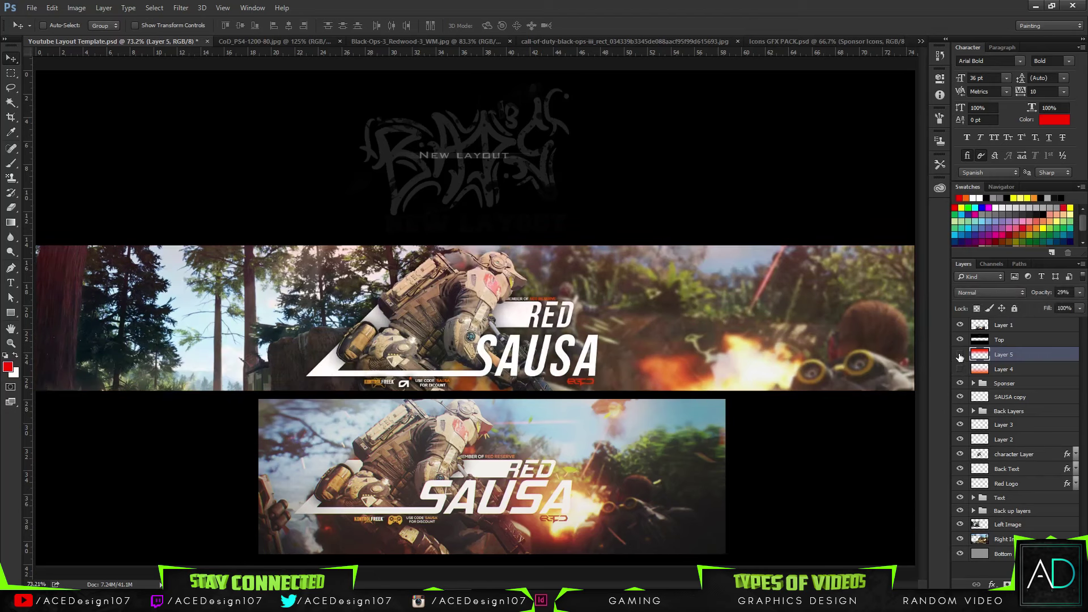
left_click(959, 354)
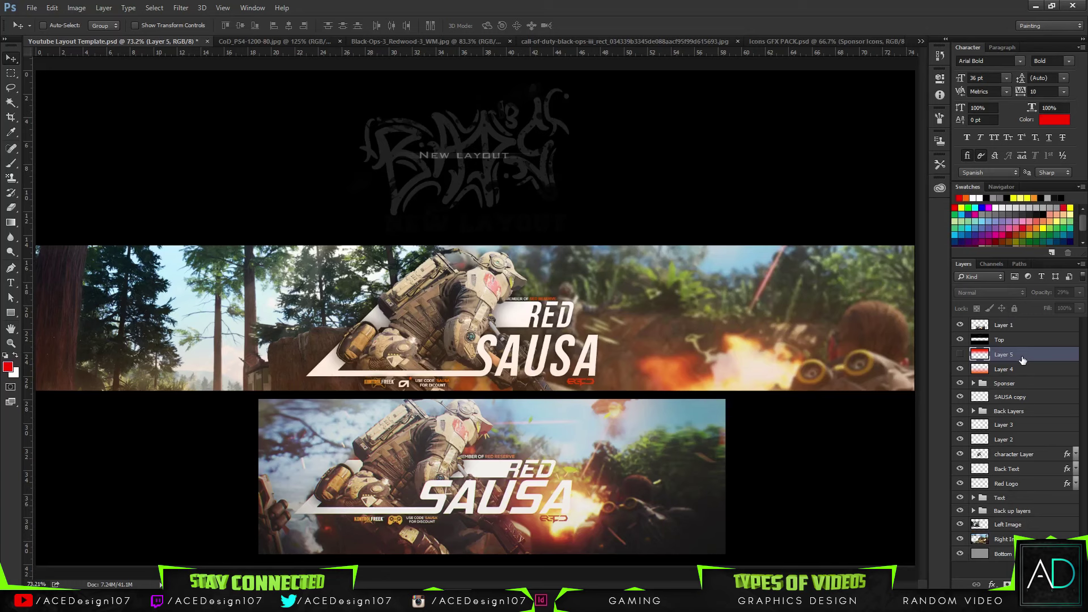
key("Delete")
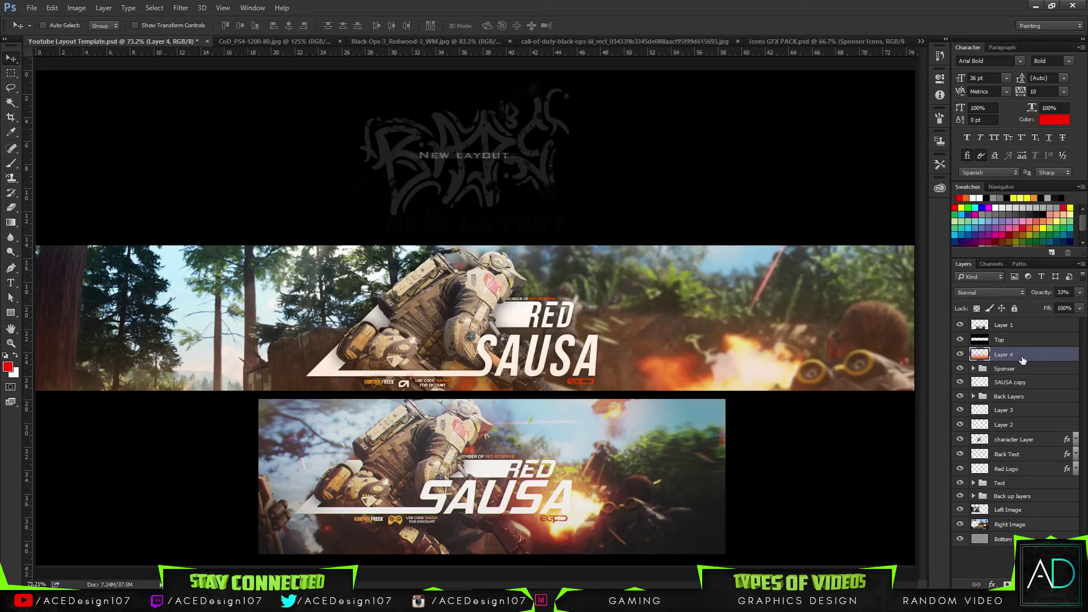
Try another opacity for Layer 4 but keep it at 33%.
left_click(1078, 293)
left_click_drag(1061, 307, 1058, 308)
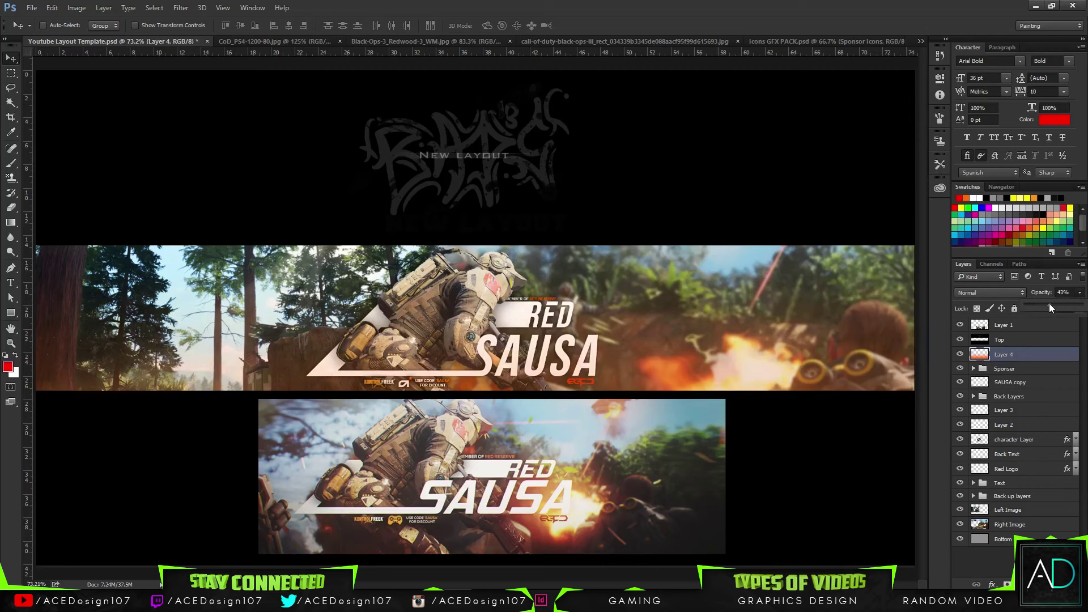
left_click(611, 5)
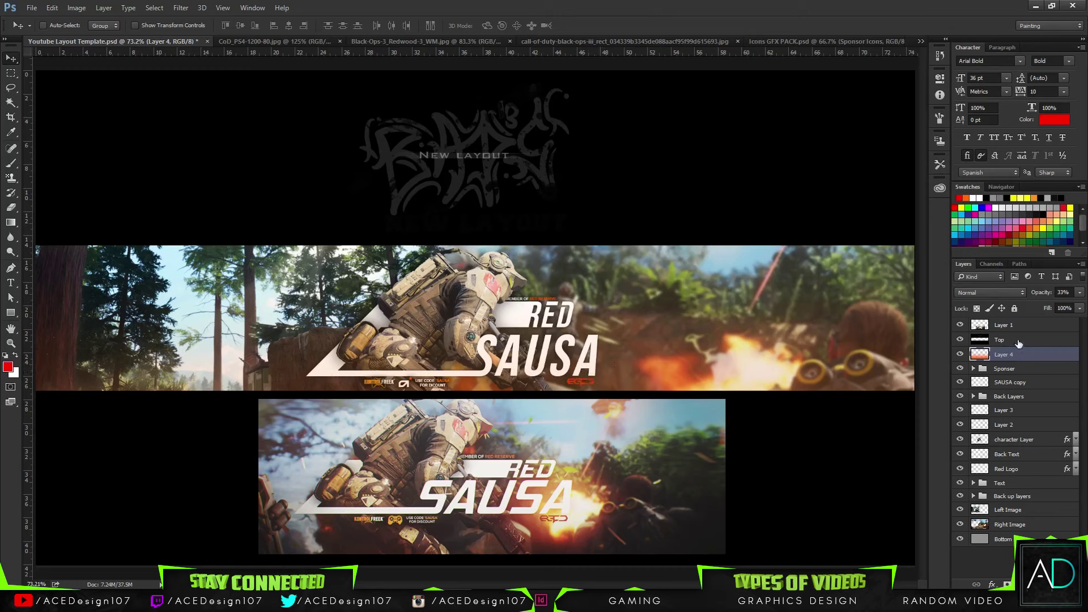
Rename Layer 1 to Preview.
left_click(1037, 328)
double_click(1004, 326)
type("Preview")
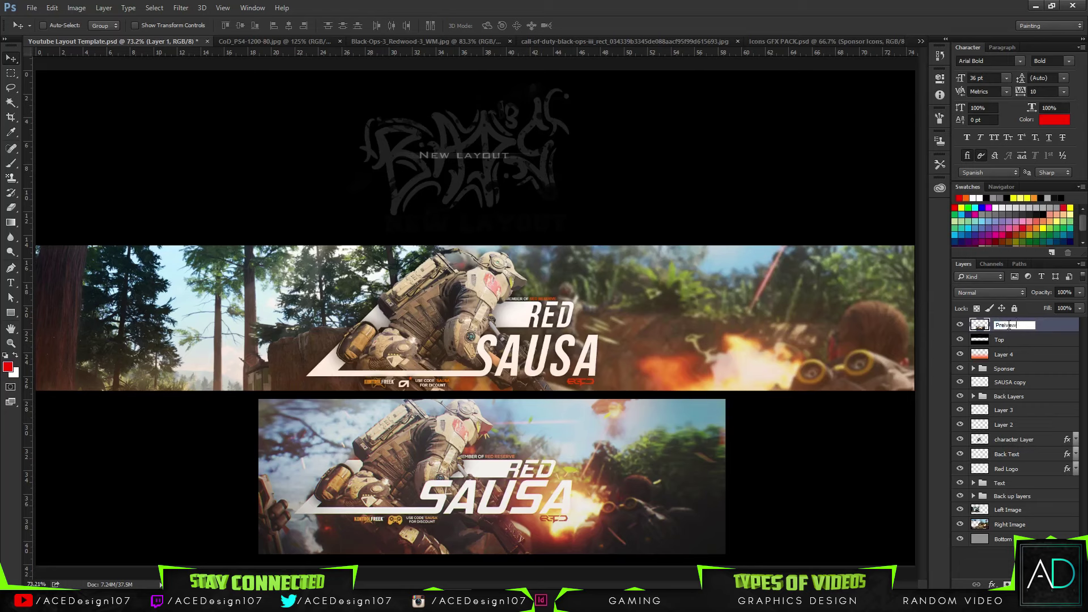
key("Return")
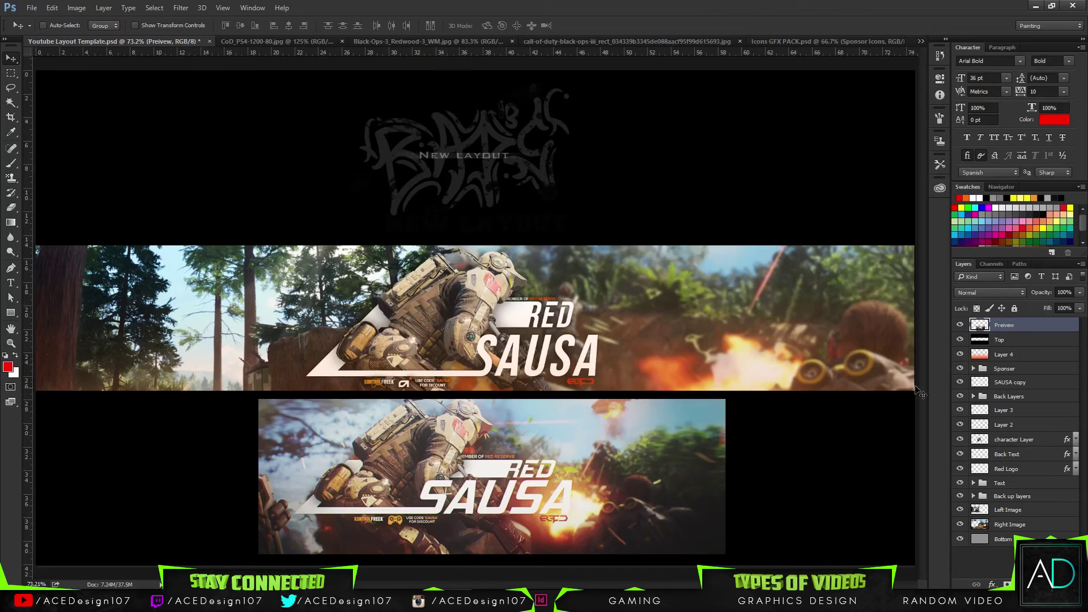
Group the layers from Layer 4 down to Bottom into Group 1.
left_click(1033, 341)
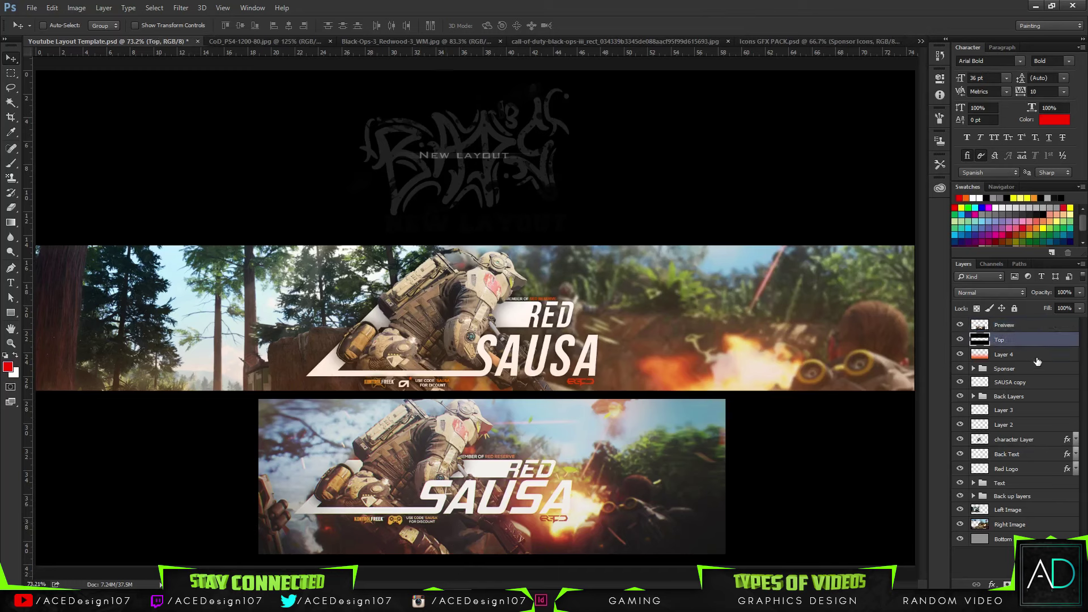
left_click(1037, 360)
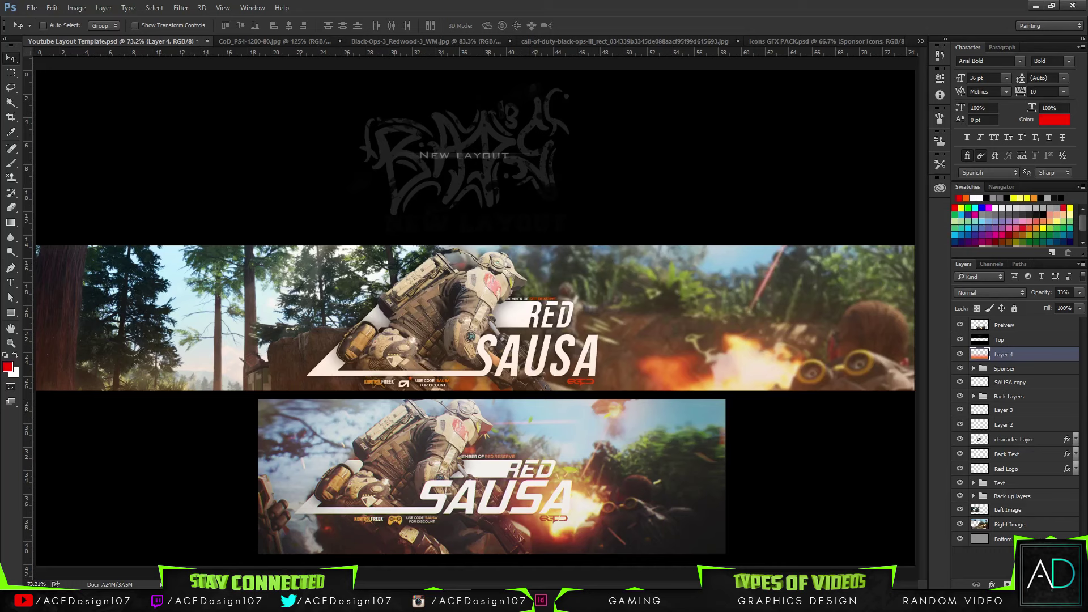
left_click(1039, 539, "shift")
key("ctrl+g")
double_click(1007, 354)
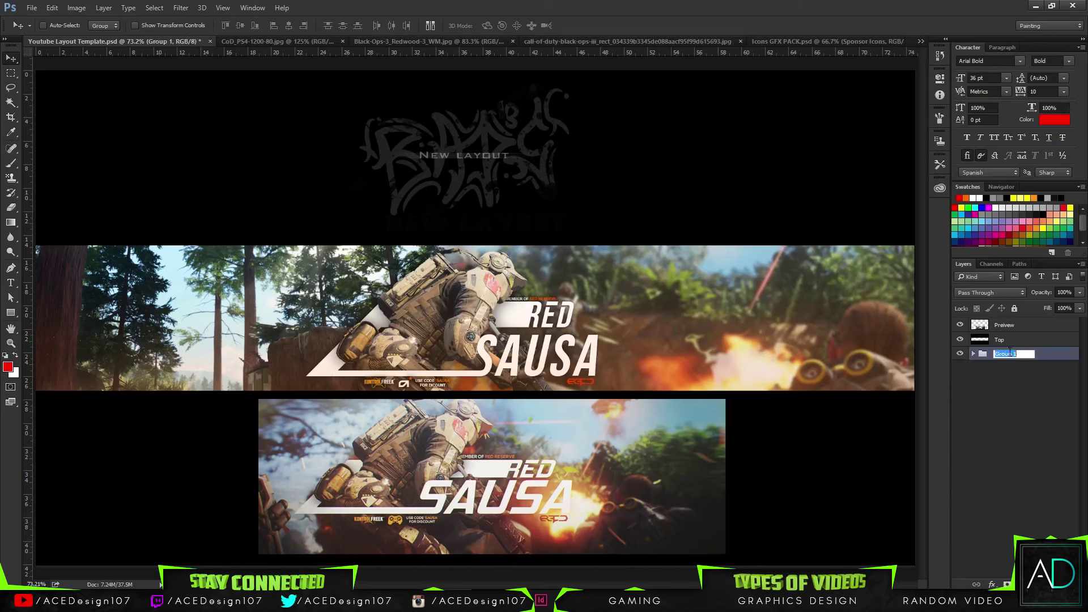
Name the group Back up, create a merged copy, and duplicate it.
type("Back up")
key("Return")
key("ctrl+alt+e")
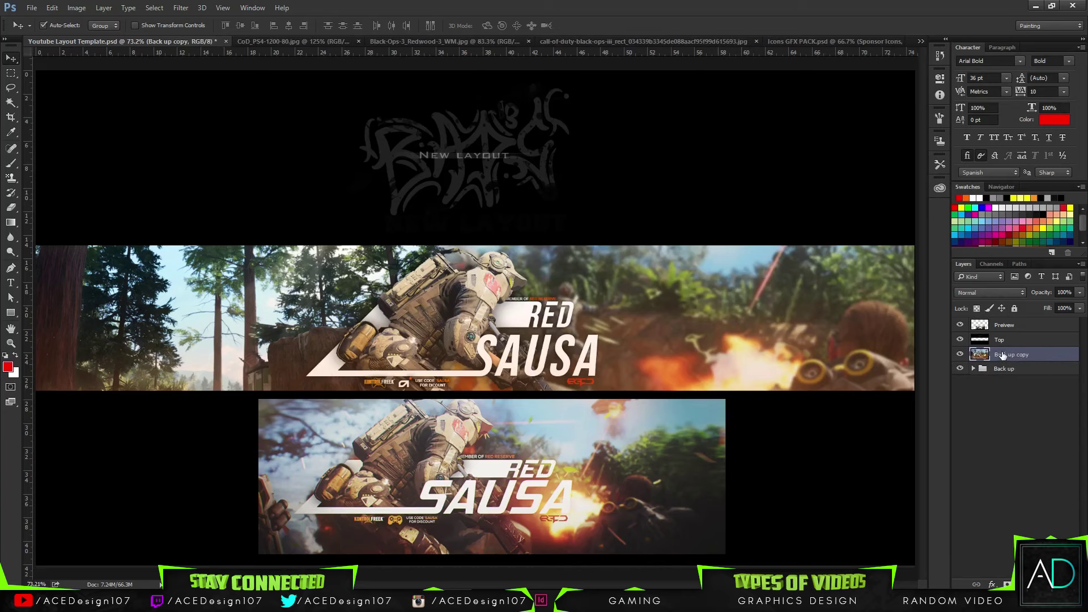
key("m")
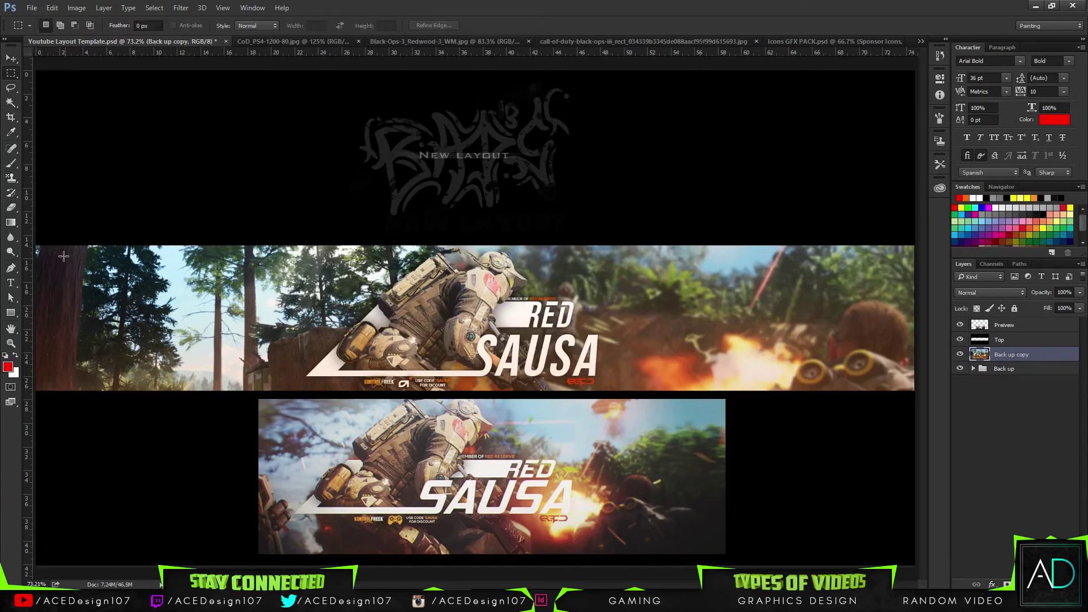
key("ctrl+minus")
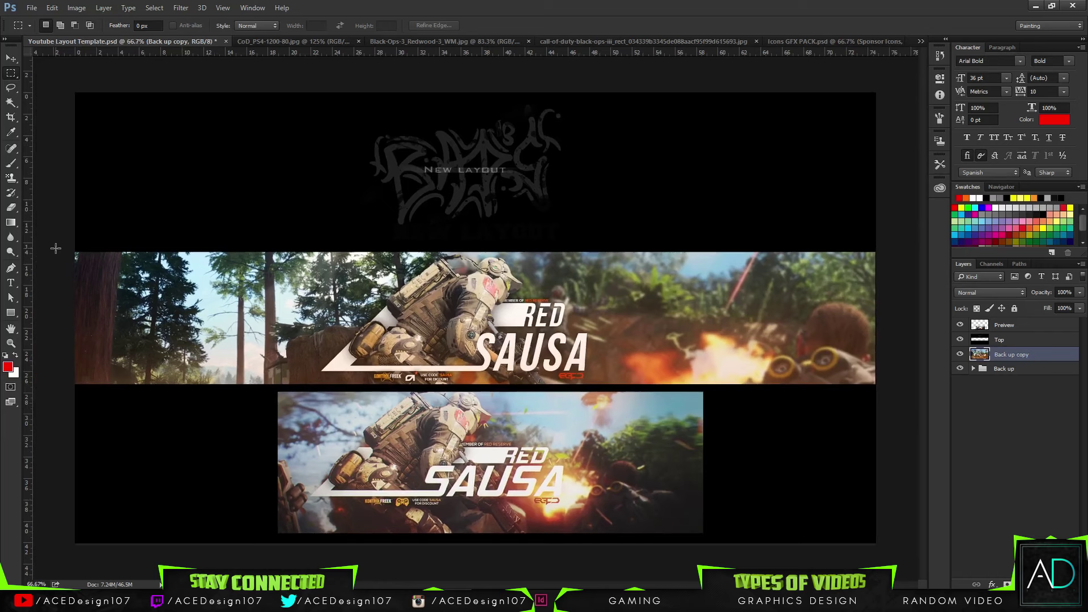
key("ctrl+j")
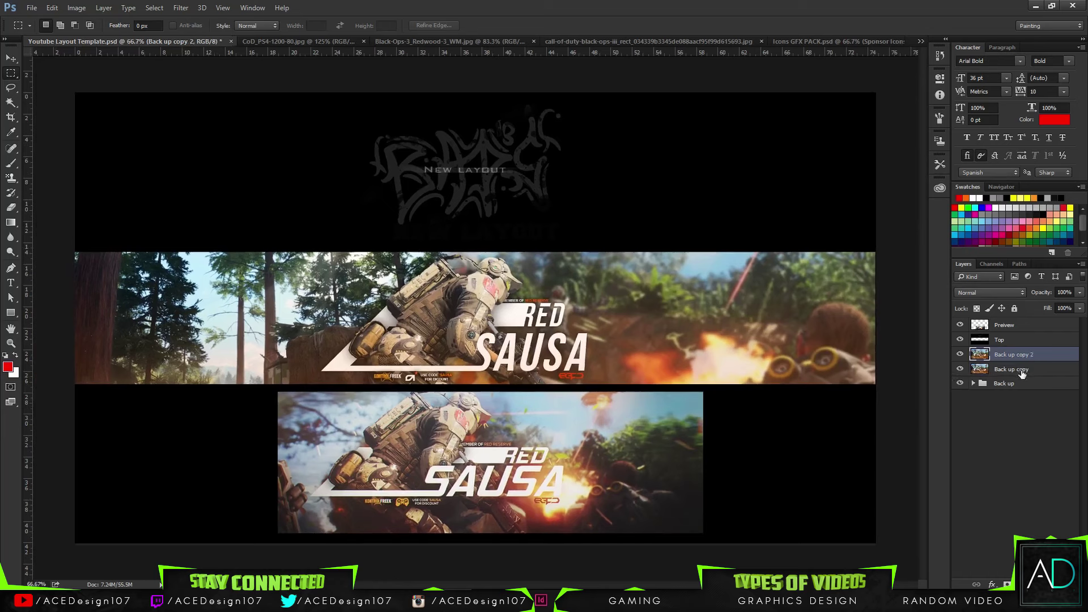
left_click(1041, 371)
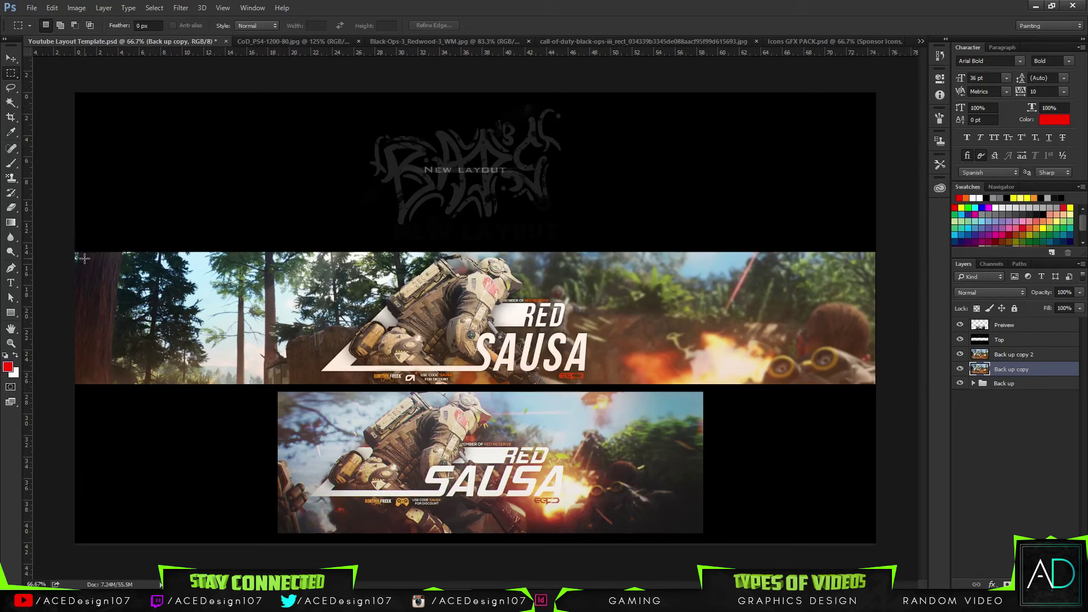
Make a 20 px feathered selection inside the top banner and invert it to target the edges.
left_click(140, 26)
type("20")
key("Return")
left_click_drag(85, 260, 868, 376)
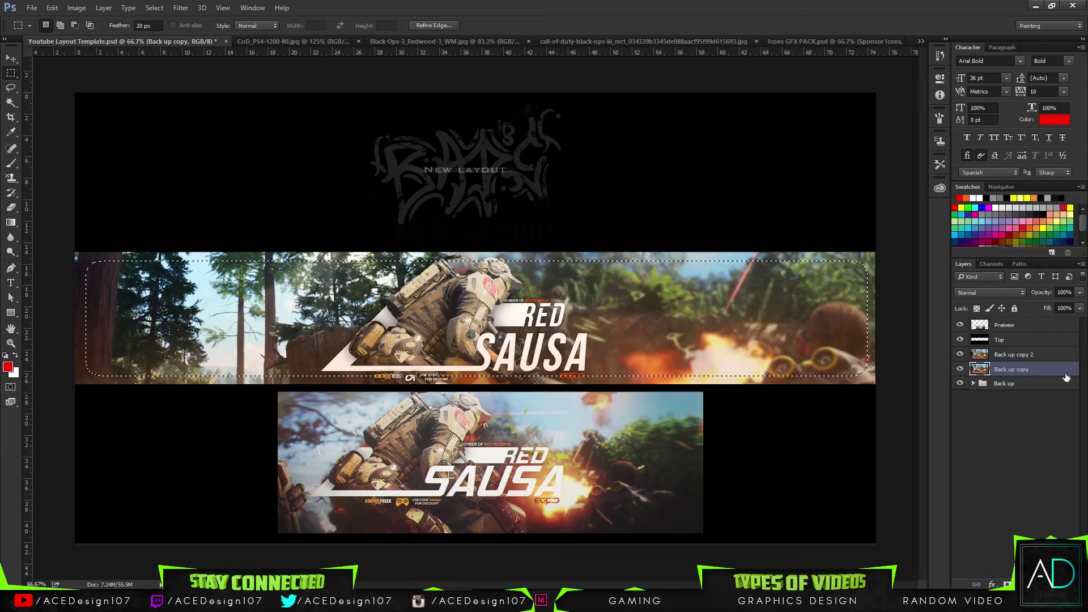
key("ctrl+shift+i")
Apply a 4.3 px Gaussian Blur to the edges of Back up copy, then deselect.
left_click(185, 8)
mouse_move(202, 8)
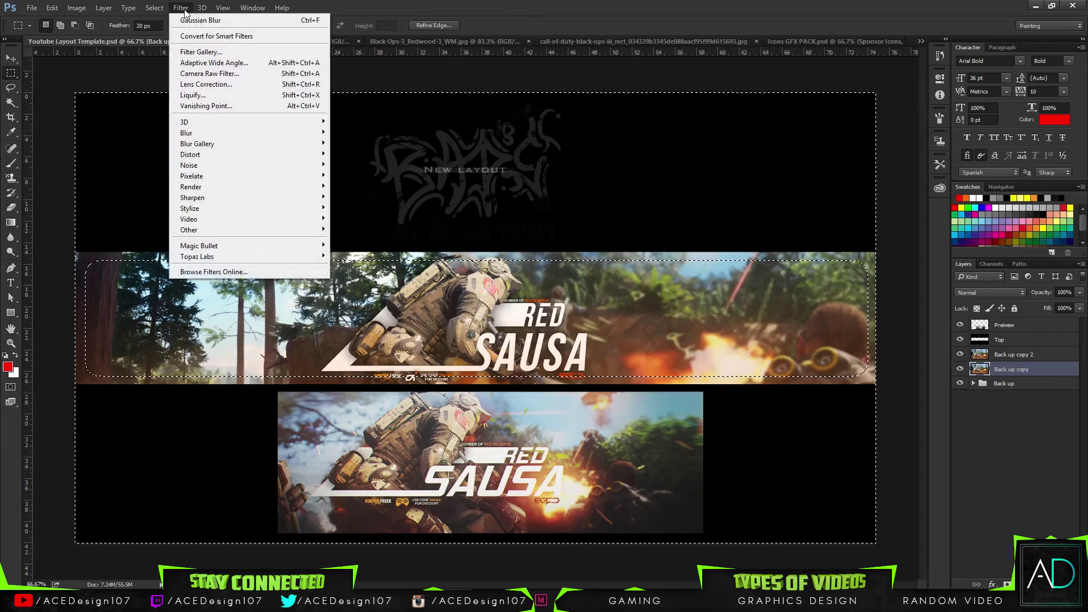
mouse_move(227, 133)
left_click(369, 177)
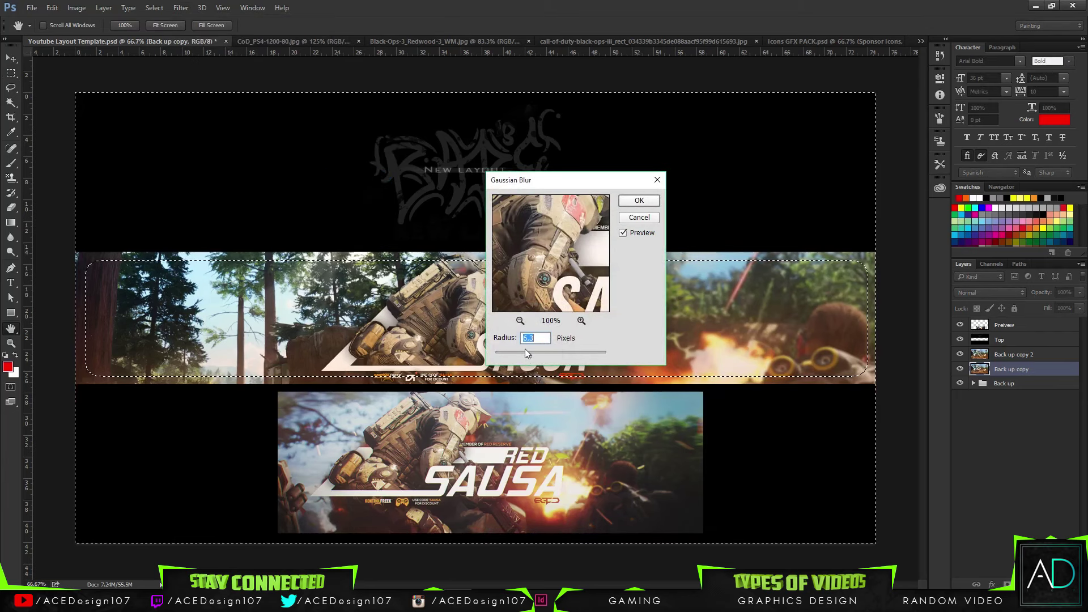
mouse_move(526, 350)
left_mouse_down()
mouse_move(535, 352)
mouse_move(519, 353)
left_mouse_up()
left_click(638, 201)
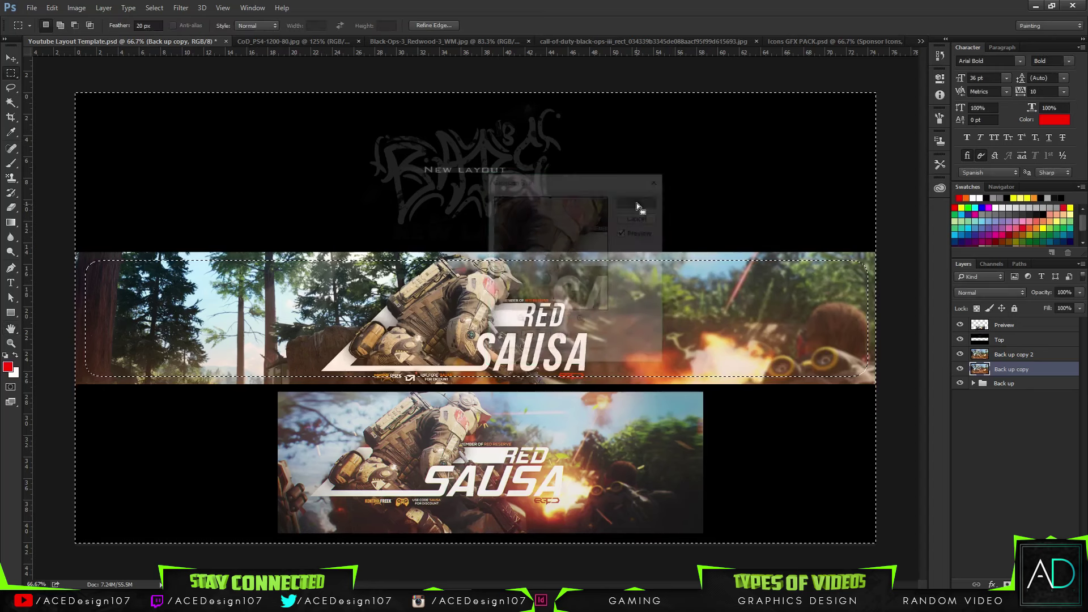
key("ctrl+d")
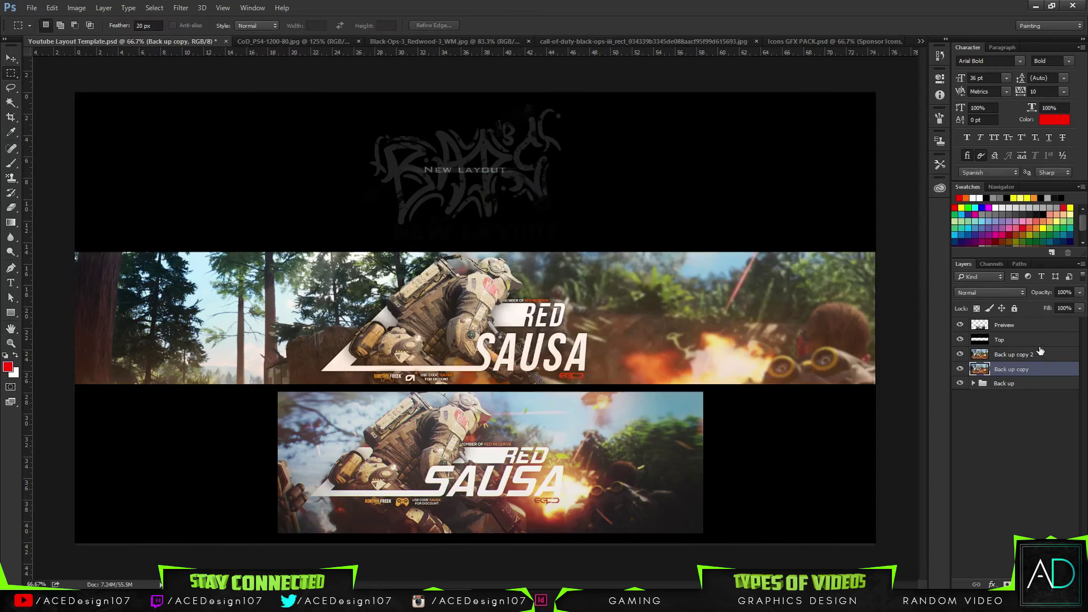
left_click(1041, 356)
left_click(987, 368)
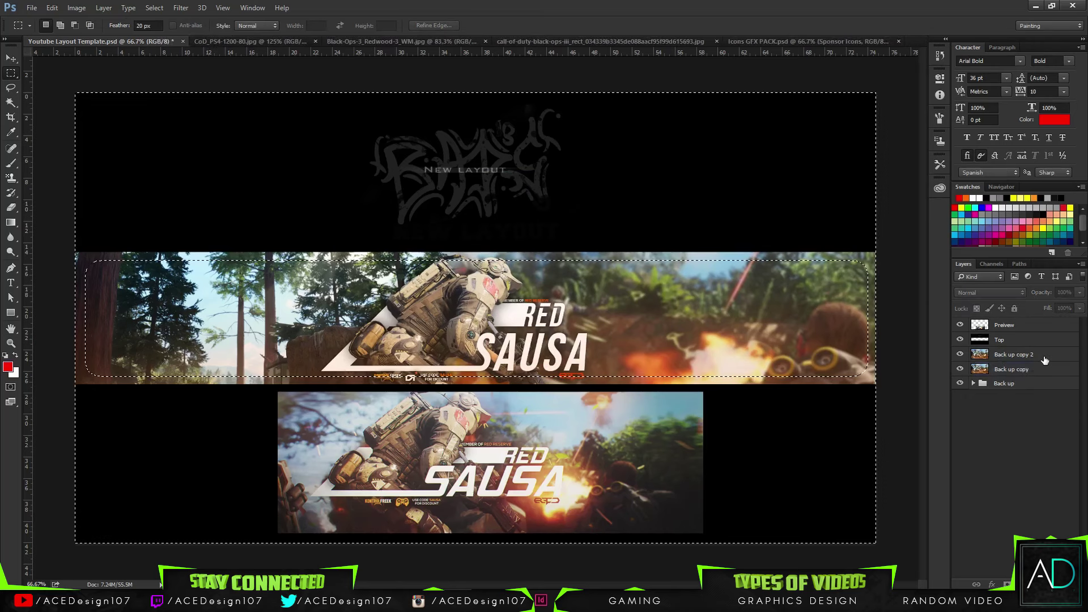
Test Back up copy 2 at 0% and 100% opacity, then settle it at 24%.
left_click(1015, 354)
key("ctrl+shift+d")
left_click_drag(1081, 293, 1032, 306)
key("ctrl+d")
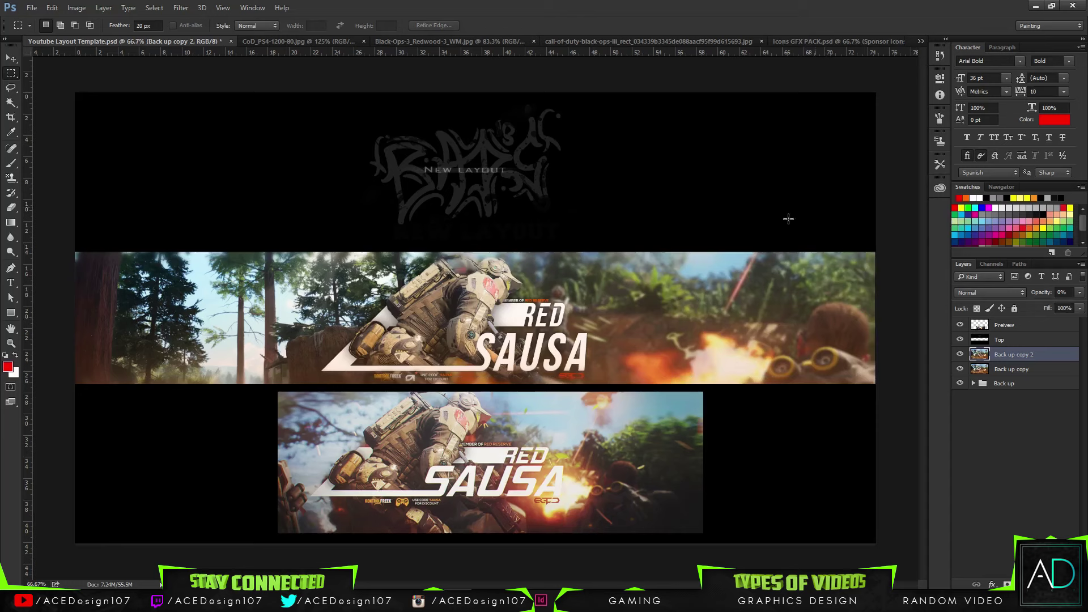
key("0")
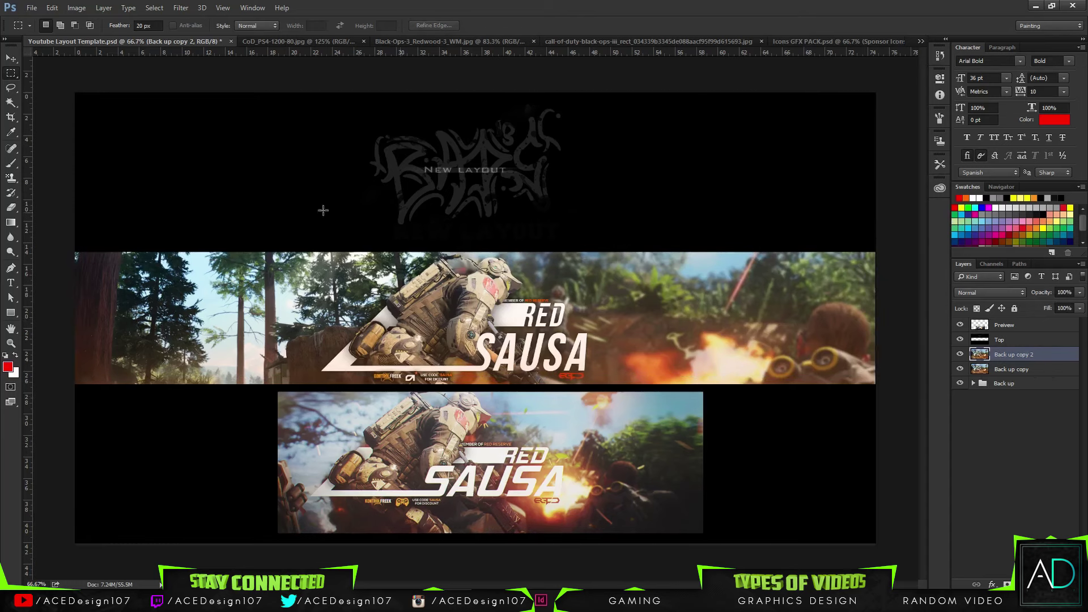
left_click(1024, 331, "ctrl")
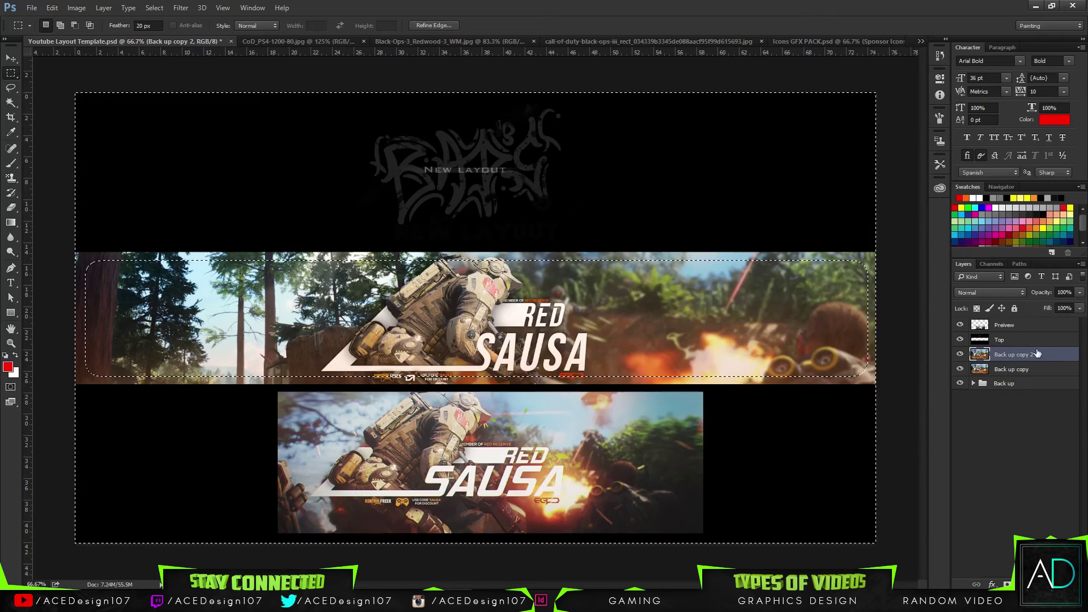
left_click(1080, 292)
left_click_drag(1077, 306, 1035, 303)
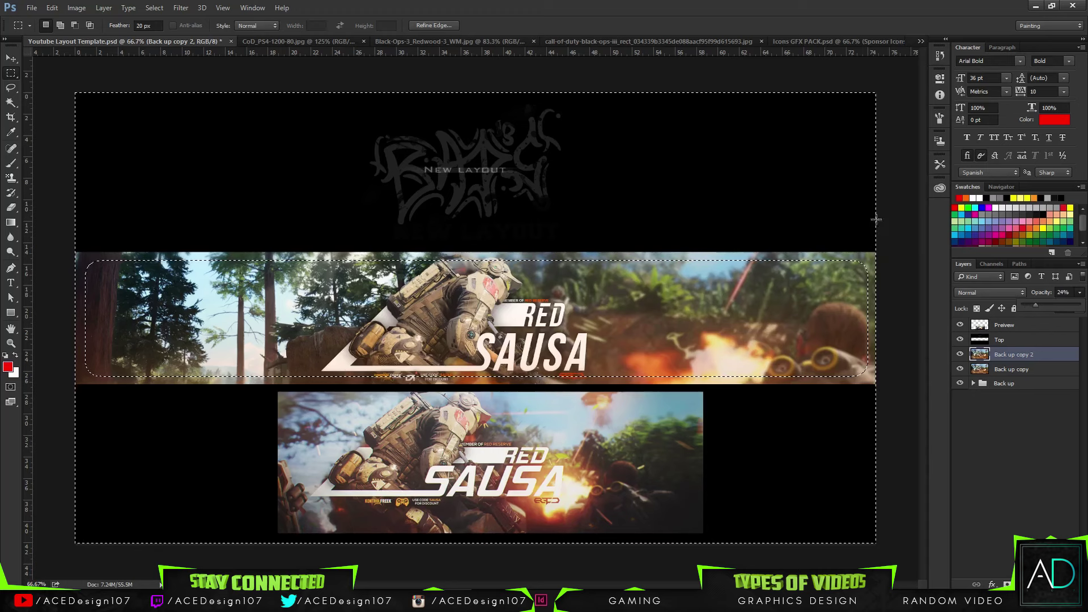
left_click(229, 278)
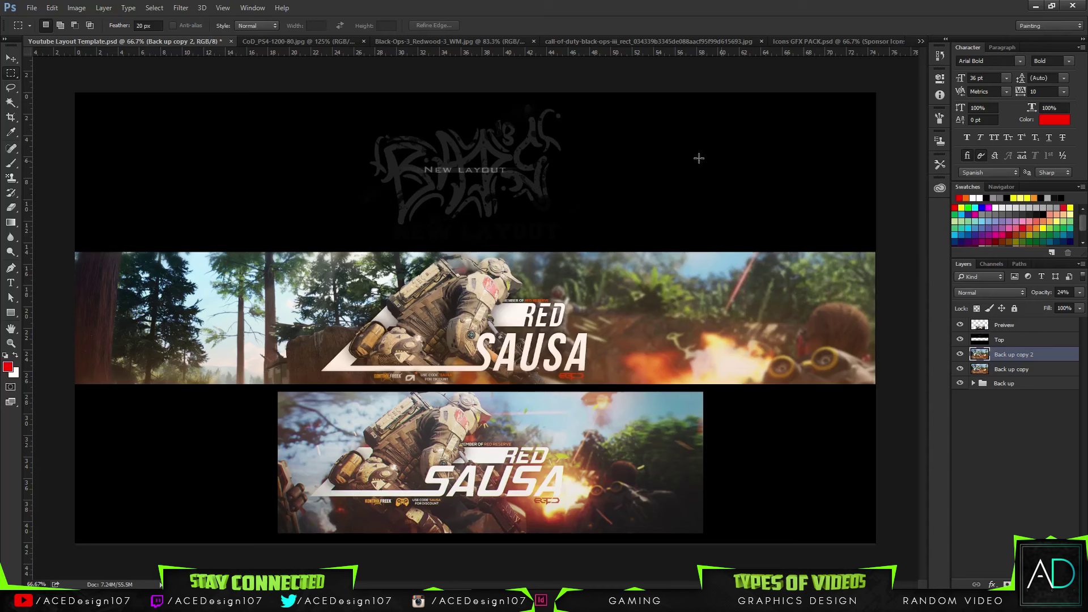
scroll(624, 155, "up", 1)
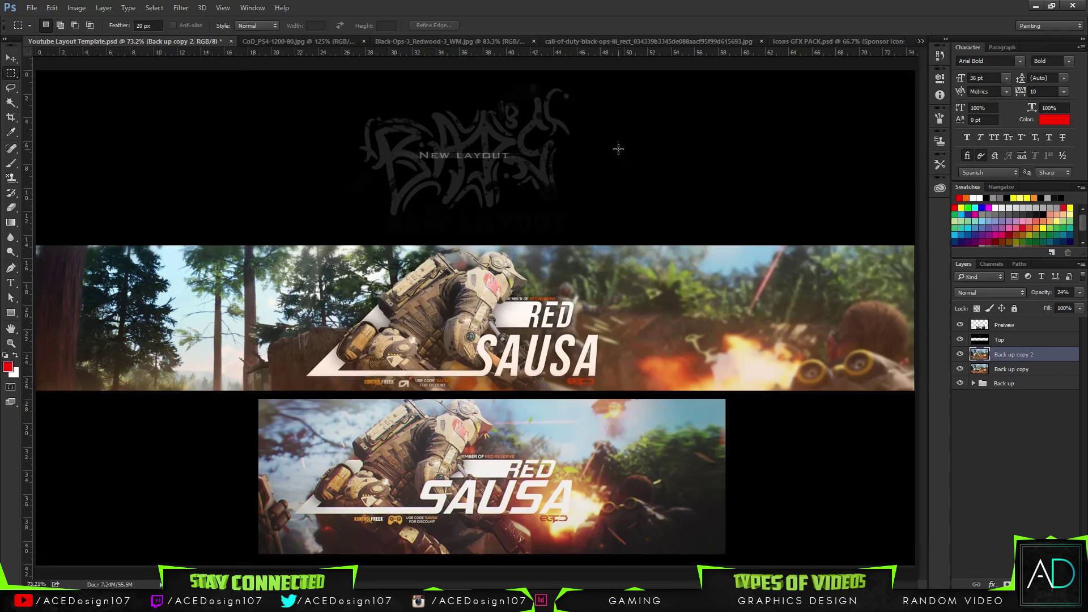